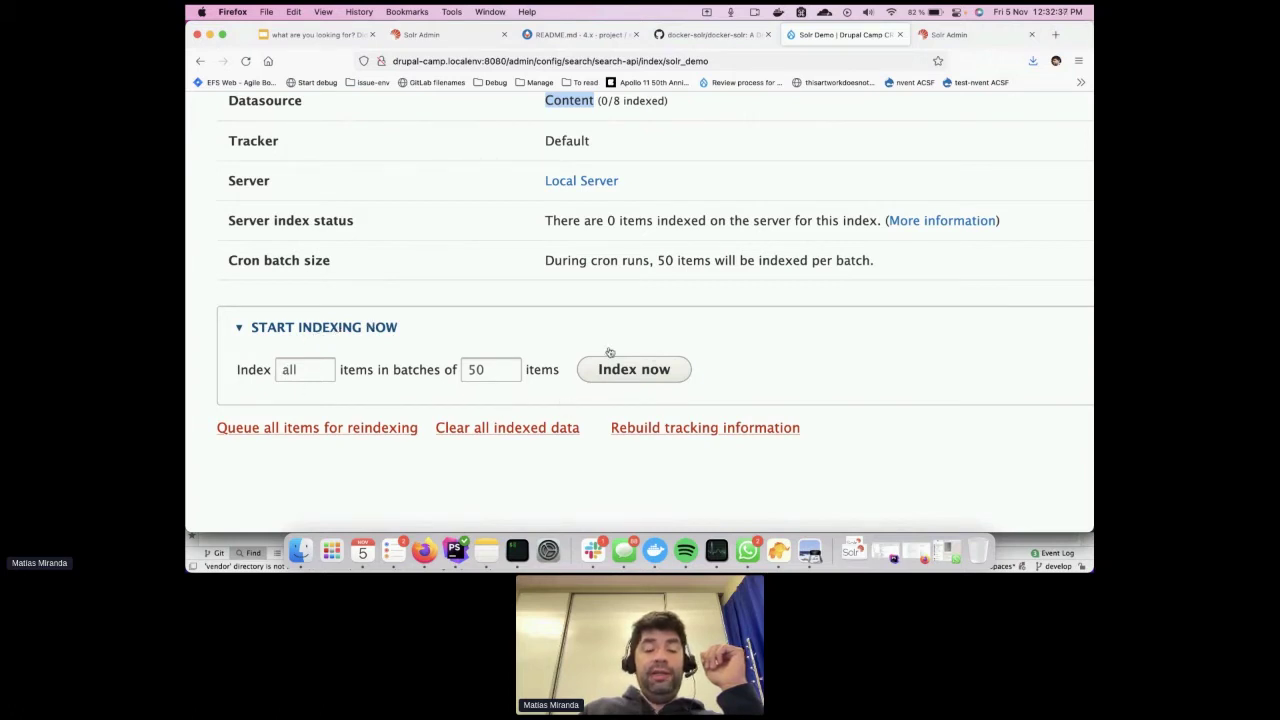
Zoom the Solr Demo index page out and reload its status
key("super+minus")
scroll(640, 387, "up", 1)
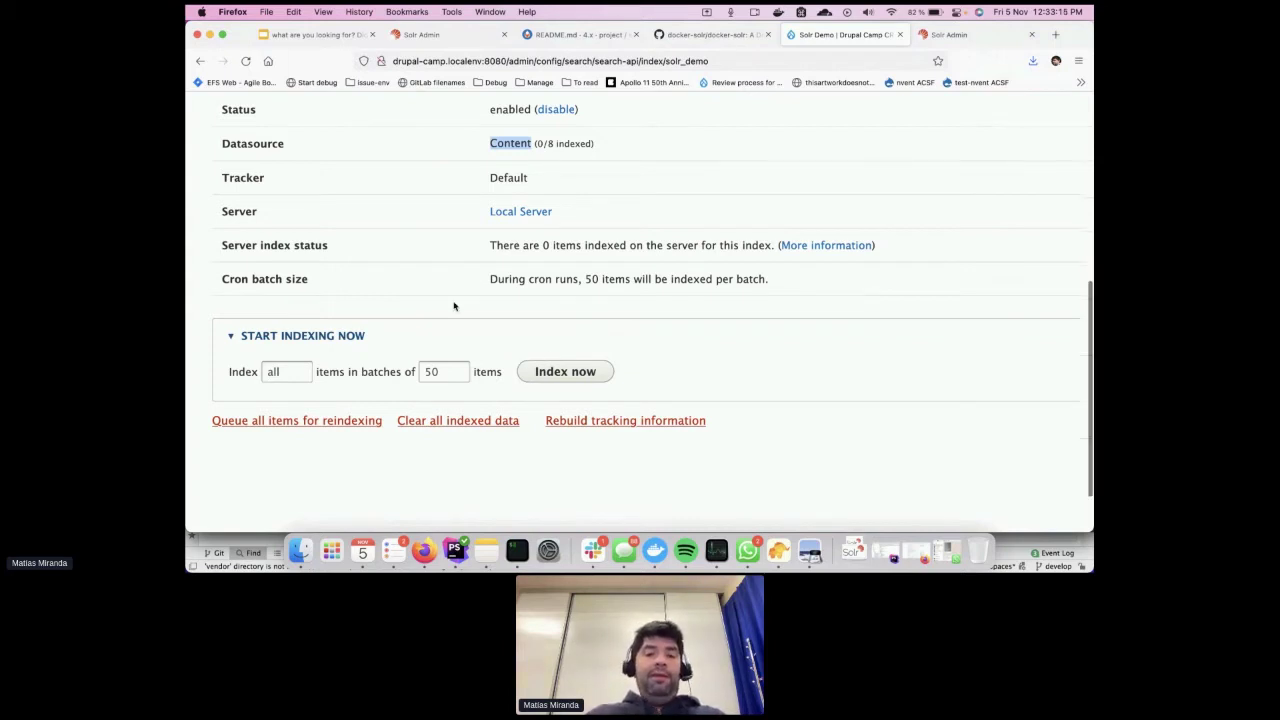
scroll(452, 303, "up", 2)
key("super+minus")
key("super+minus")
key("super+r")
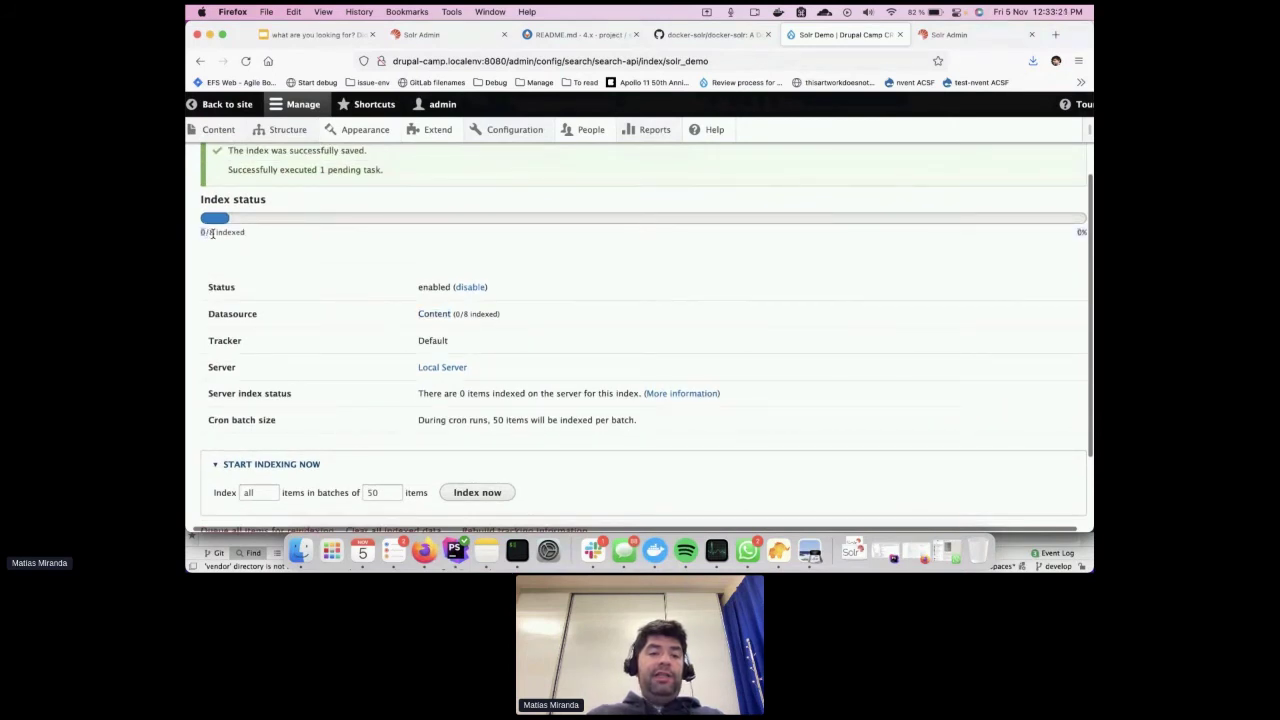
Open the Drupal content list in a new tab and review the items
left_click(218, 129, "super")
left_click(868, 34)
scroll(543, 331, "down", 5)
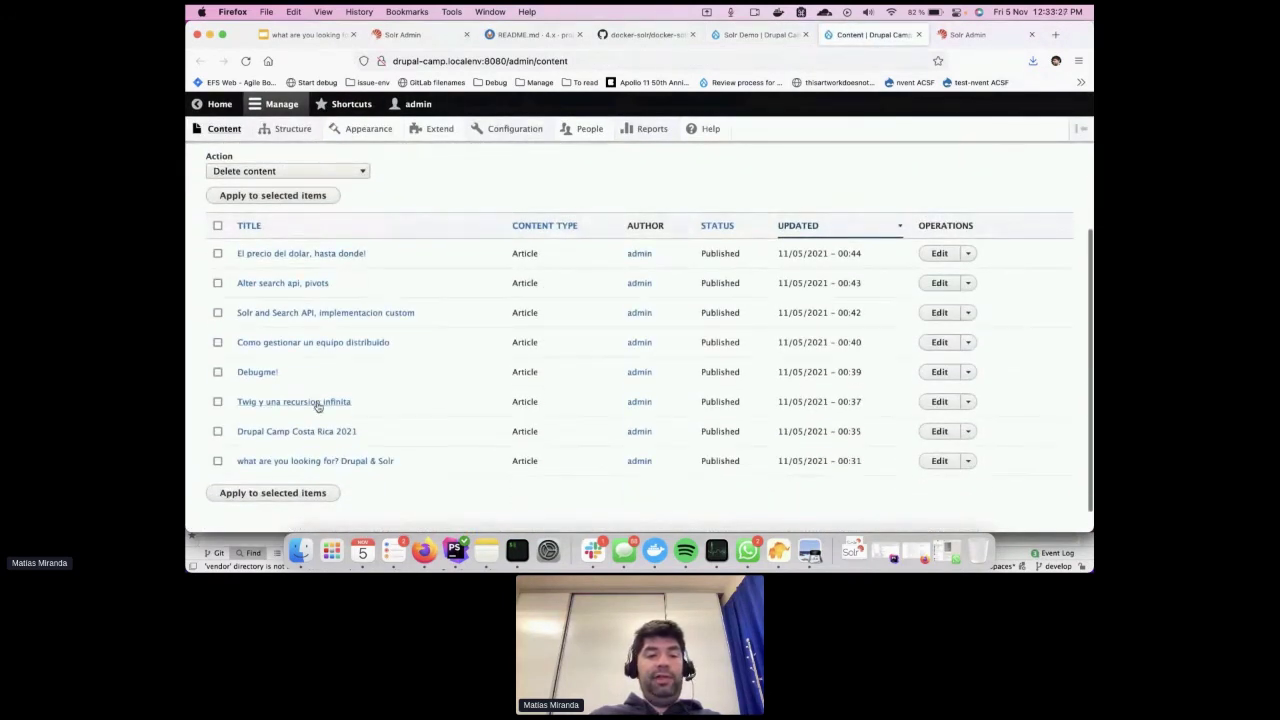
Run Index now on Solr Demo so all 8 items are indexed, then view Solr core1
left_click(762, 36)
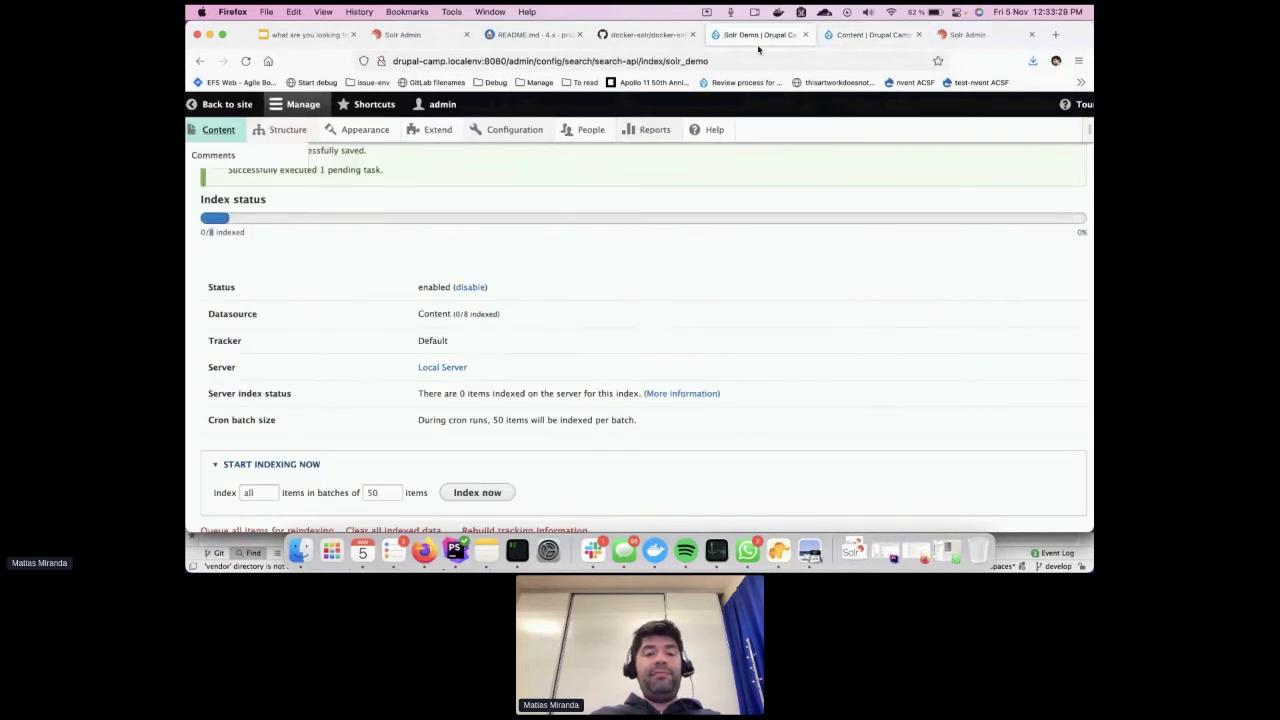
scroll(603, 349, "down", 2)
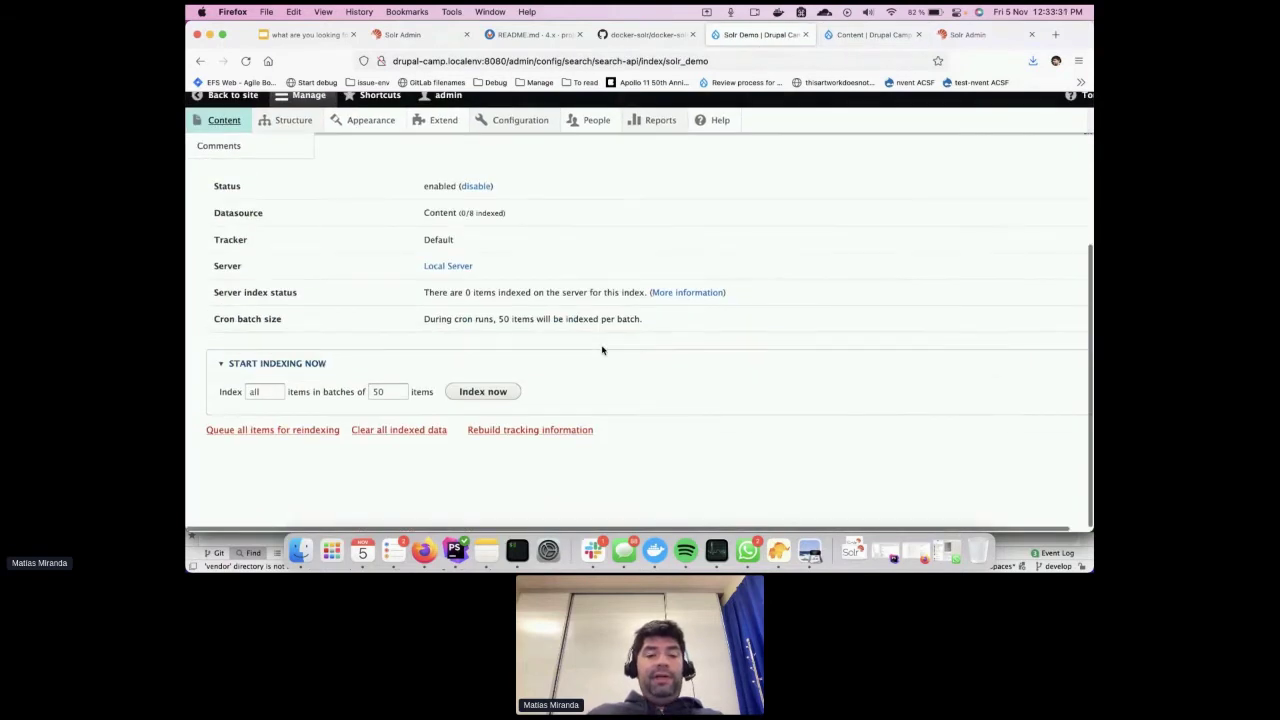
left_click(483, 391)
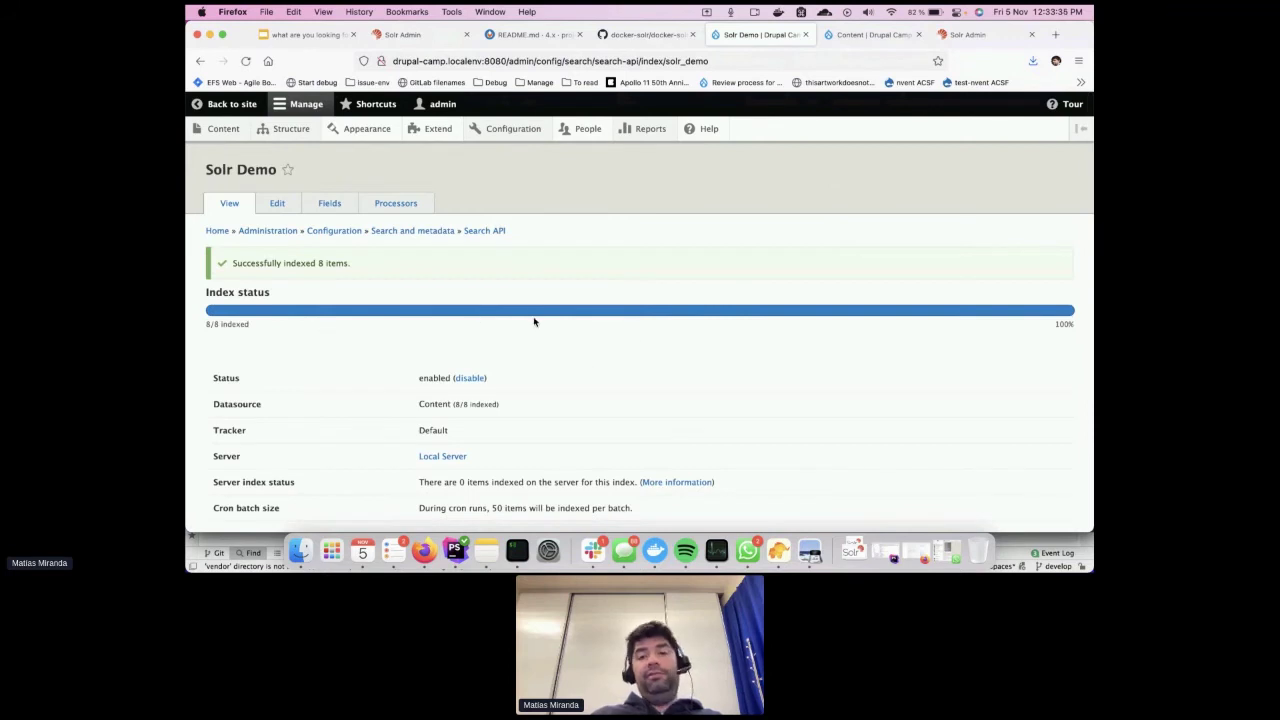
left_click(970, 36)
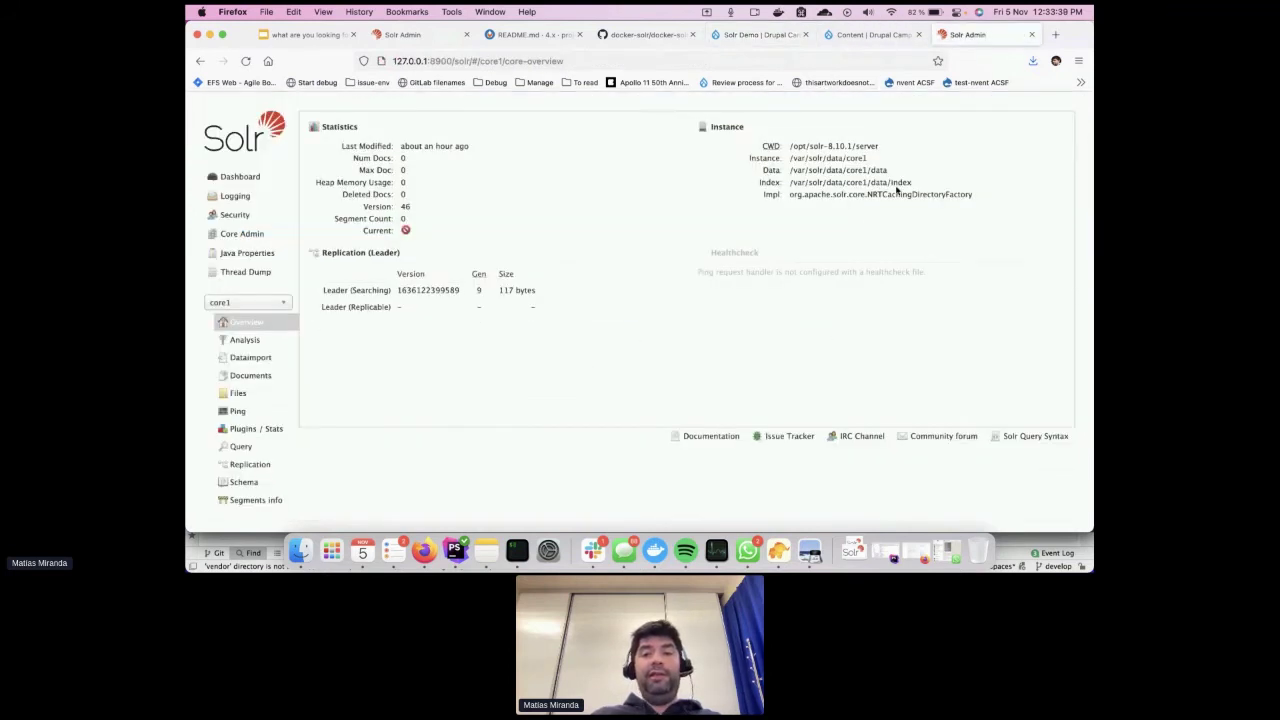
Confirm core1's Num Docs is 8 and run the q=*:* match-all query
left_click(245, 61)
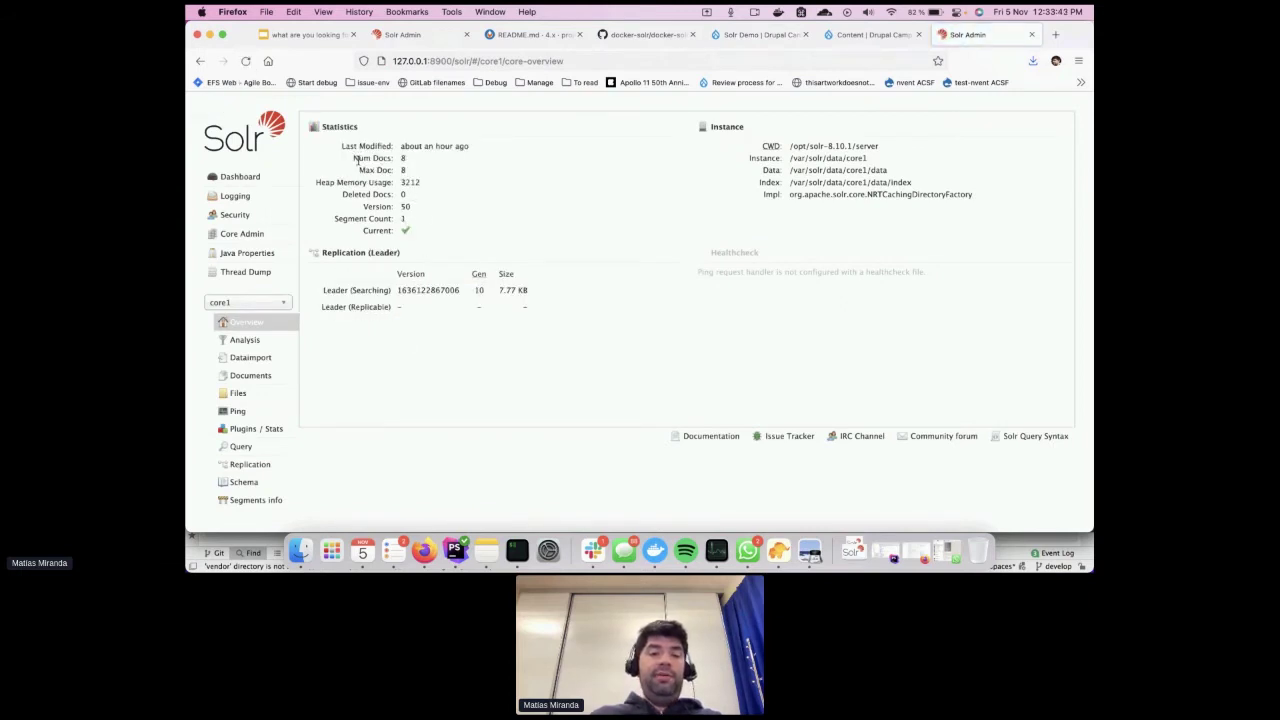
left_click_drag(354, 158, 409, 164)
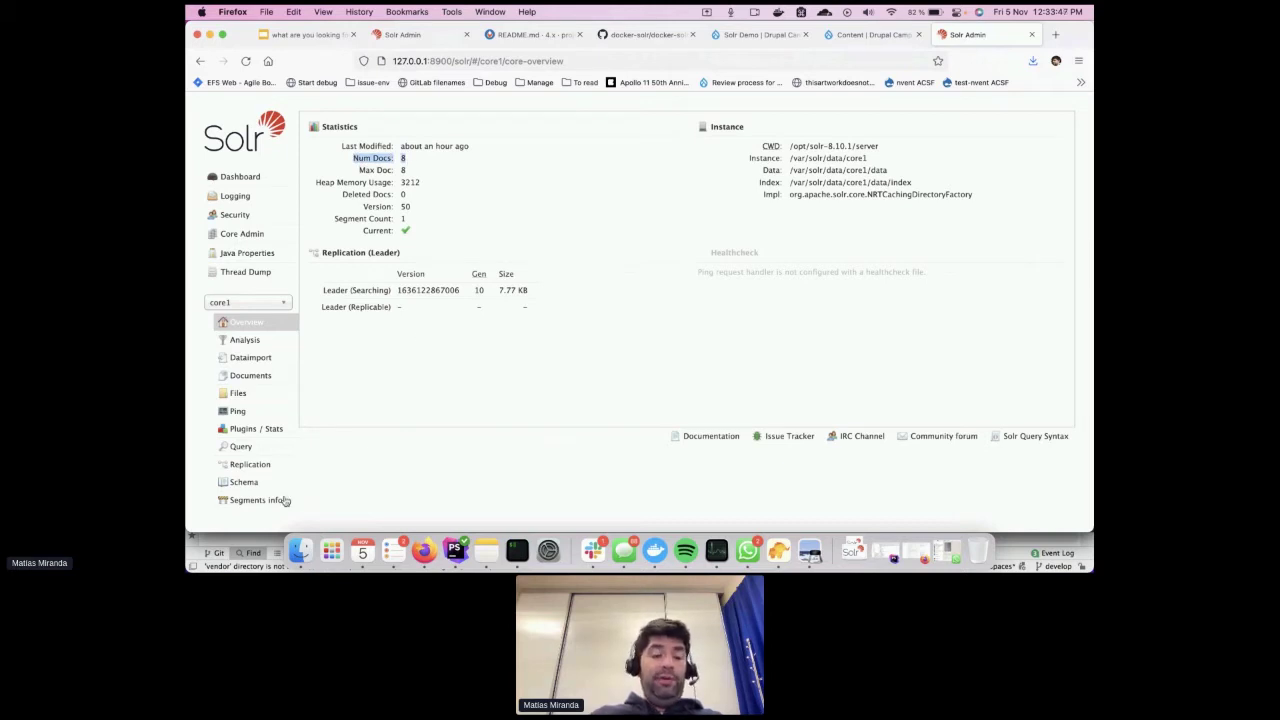
left_click(242, 449)
scroll(533, 362, "down", 3)
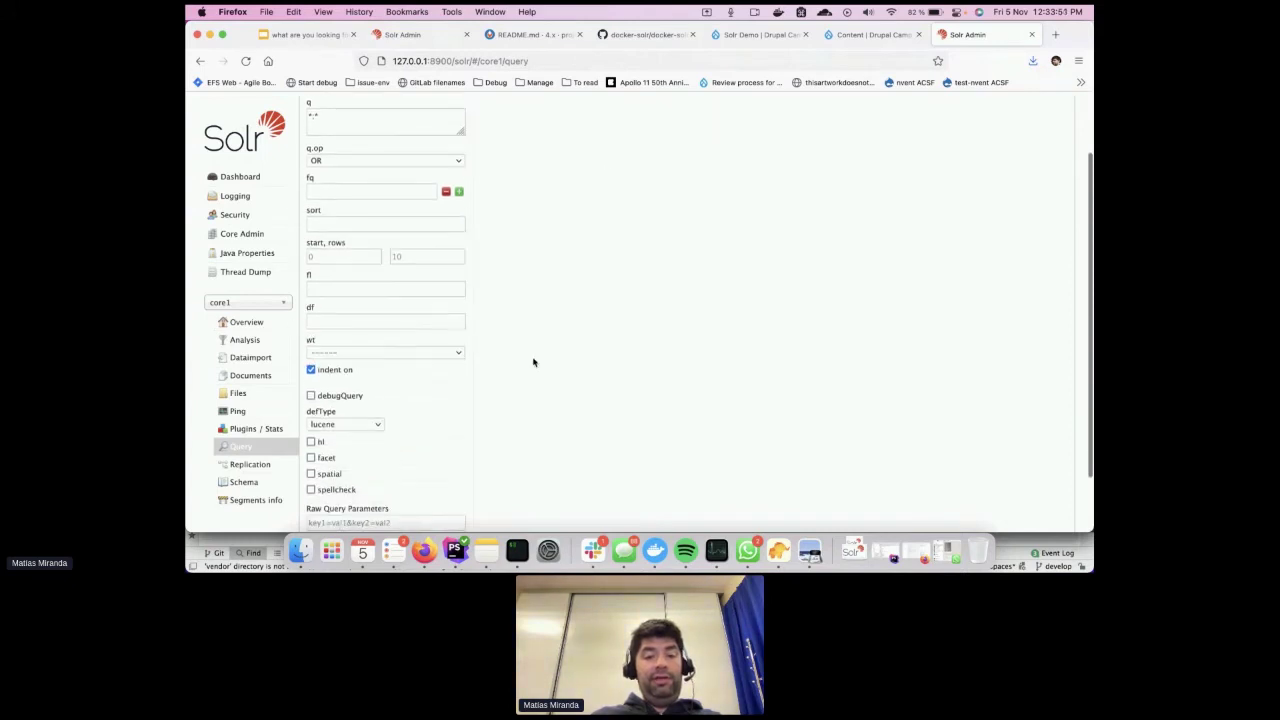
left_click(340, 478)
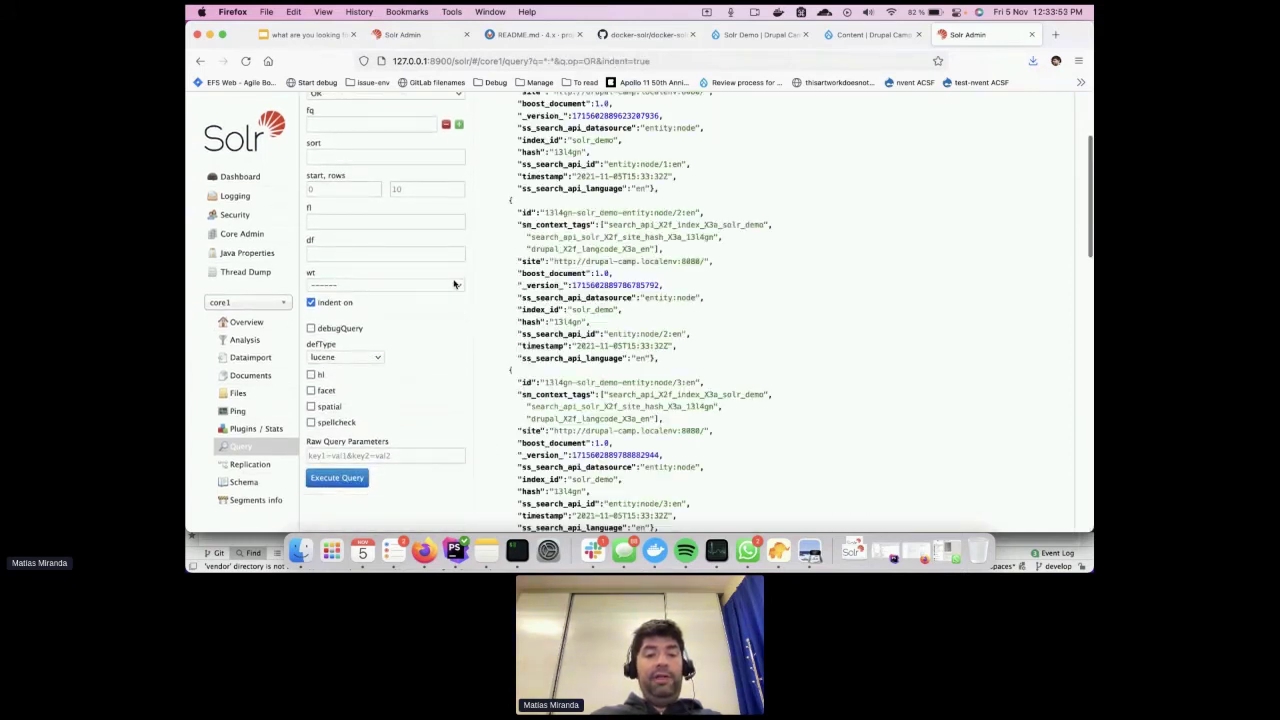
Scroll through the 8 returned documents inspecting their indexed fields, then return to Drupal
scroll(454, 285, "up", 3)
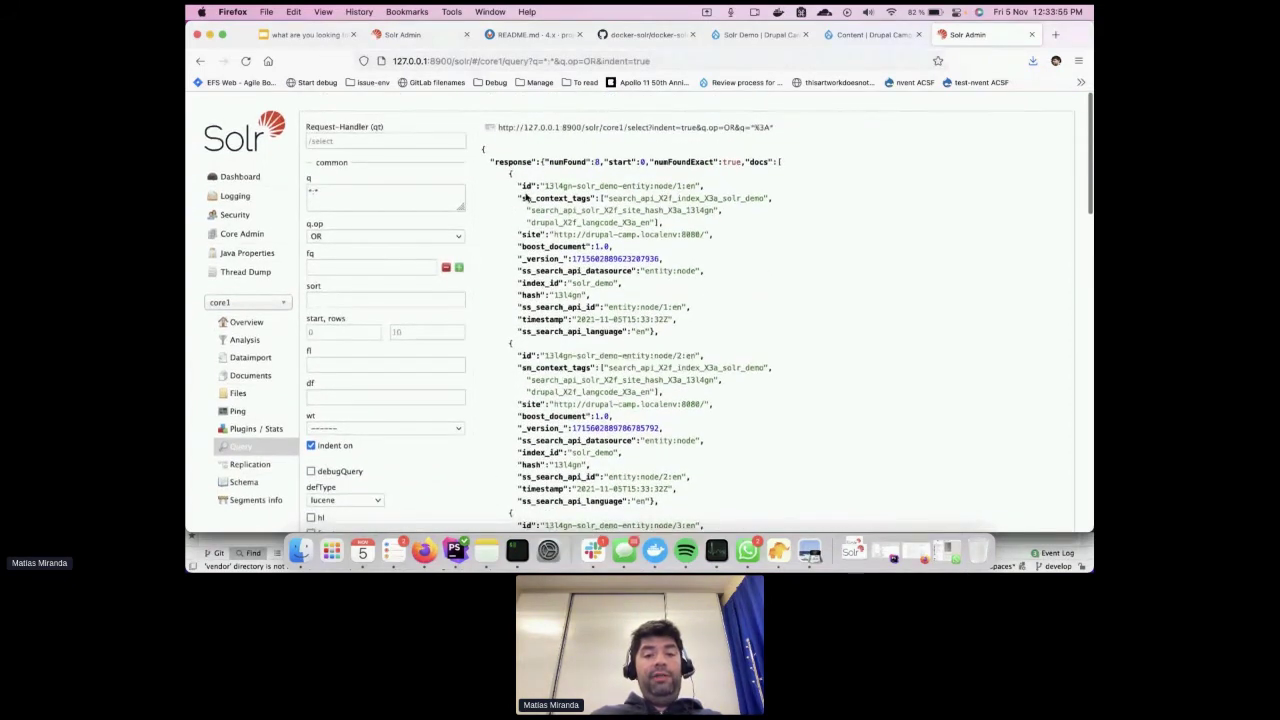
scroll(552, 300, "down", 2)
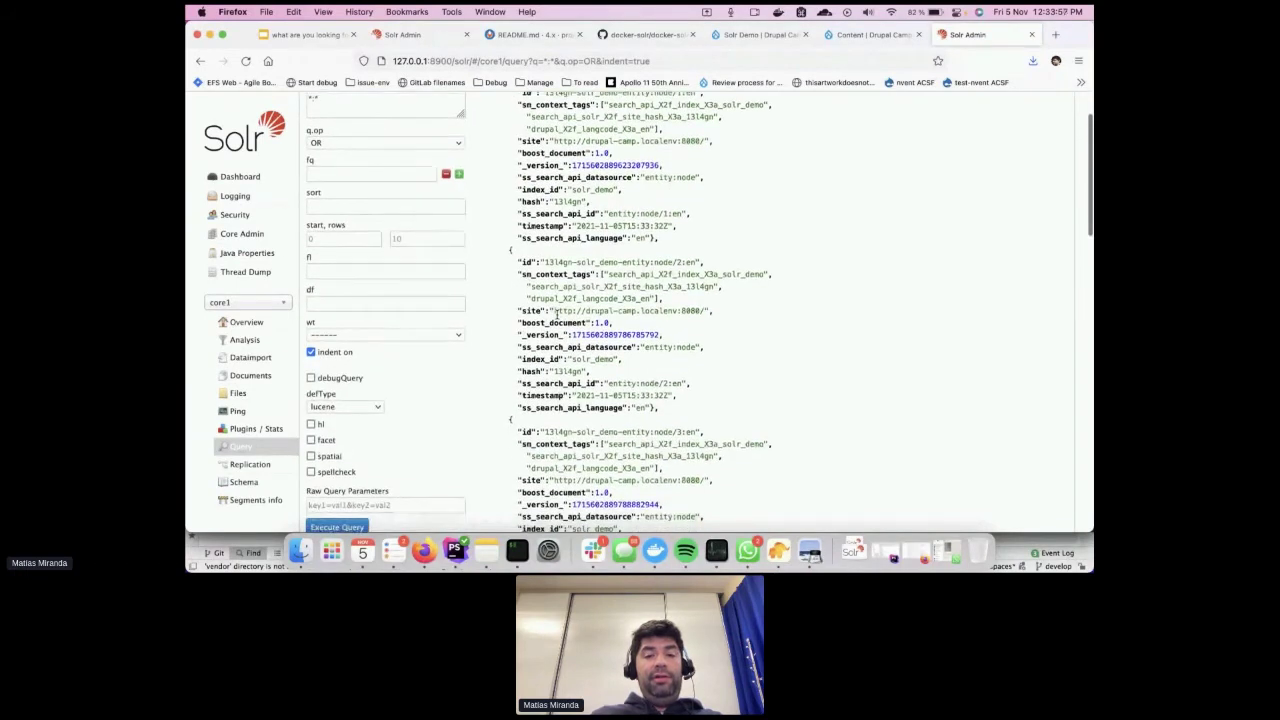
scroll(556, 313, "up", 1)
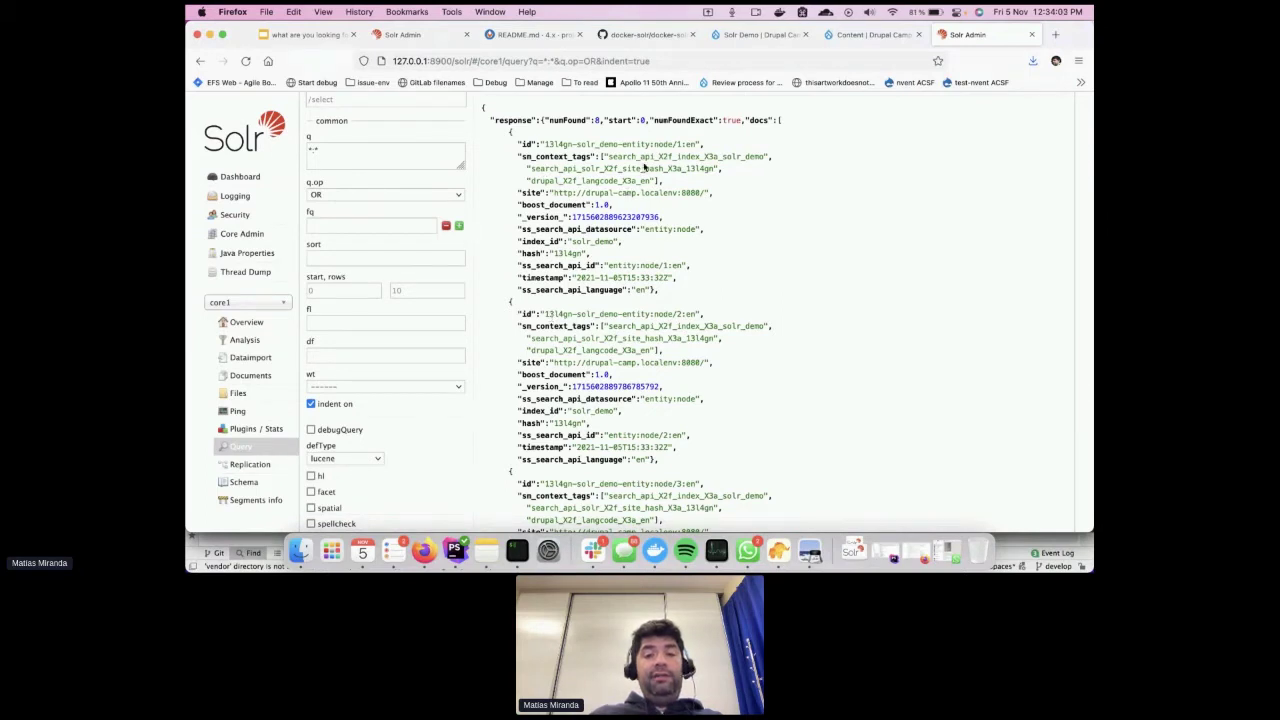
left_click_drag(624, 156, 693, 157)
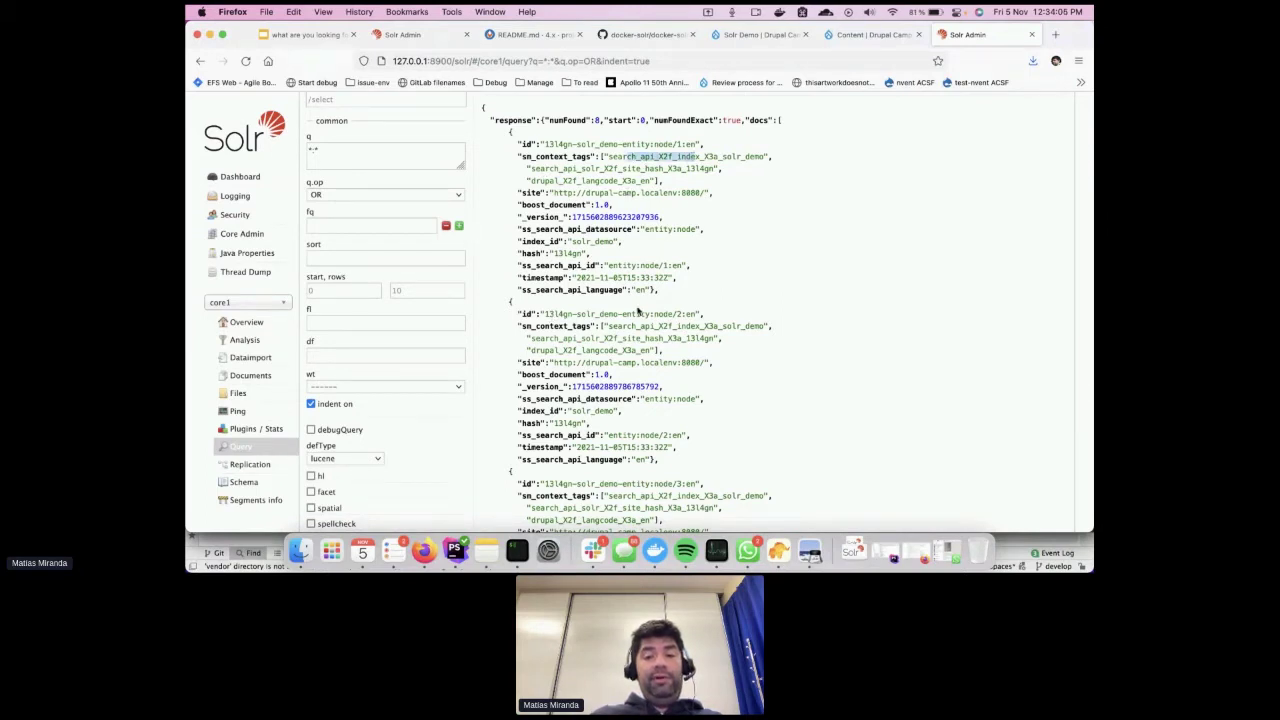
scroll(633, 313, "down", 5)
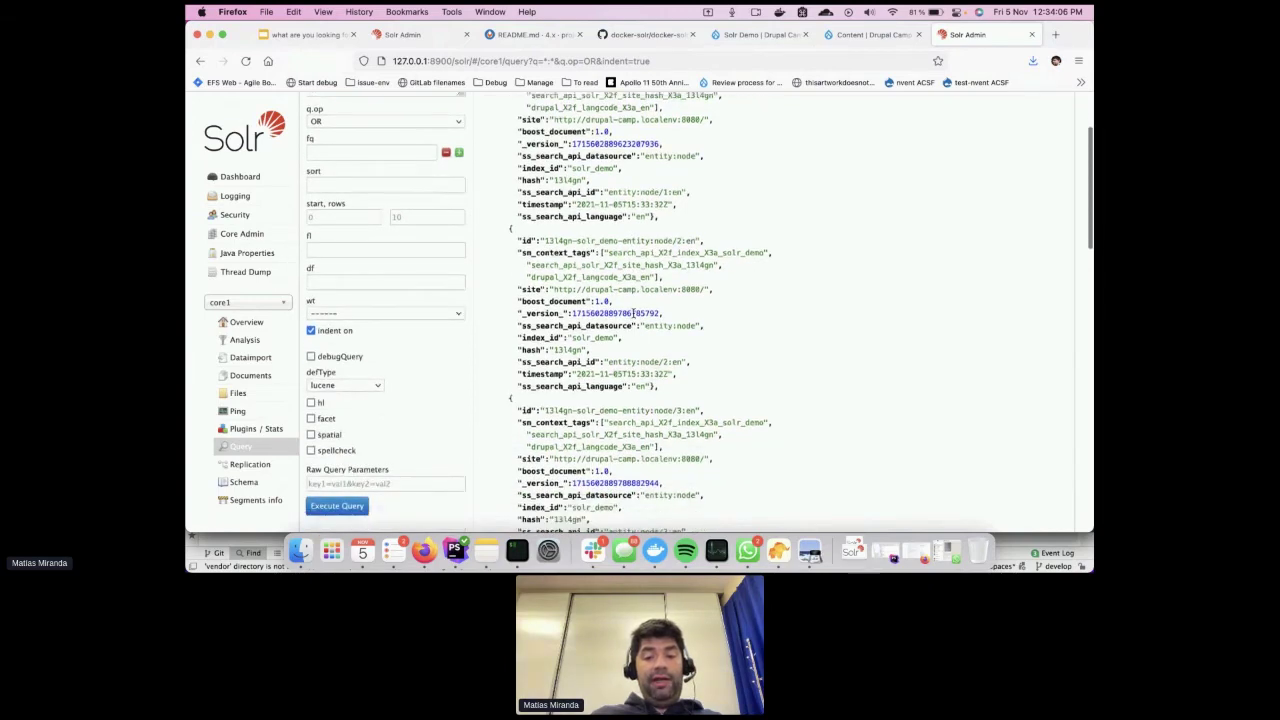
scroll(633, 313, "down", 6)
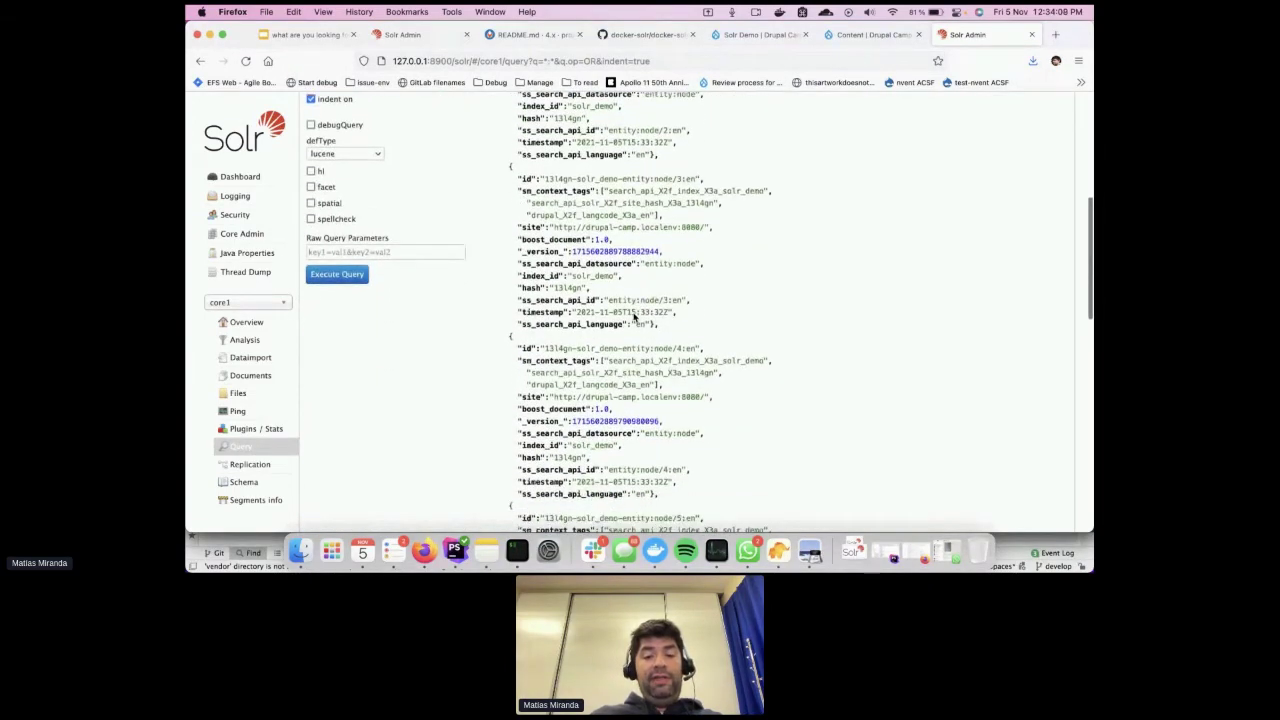
scroll(633, 313, "up", 10)
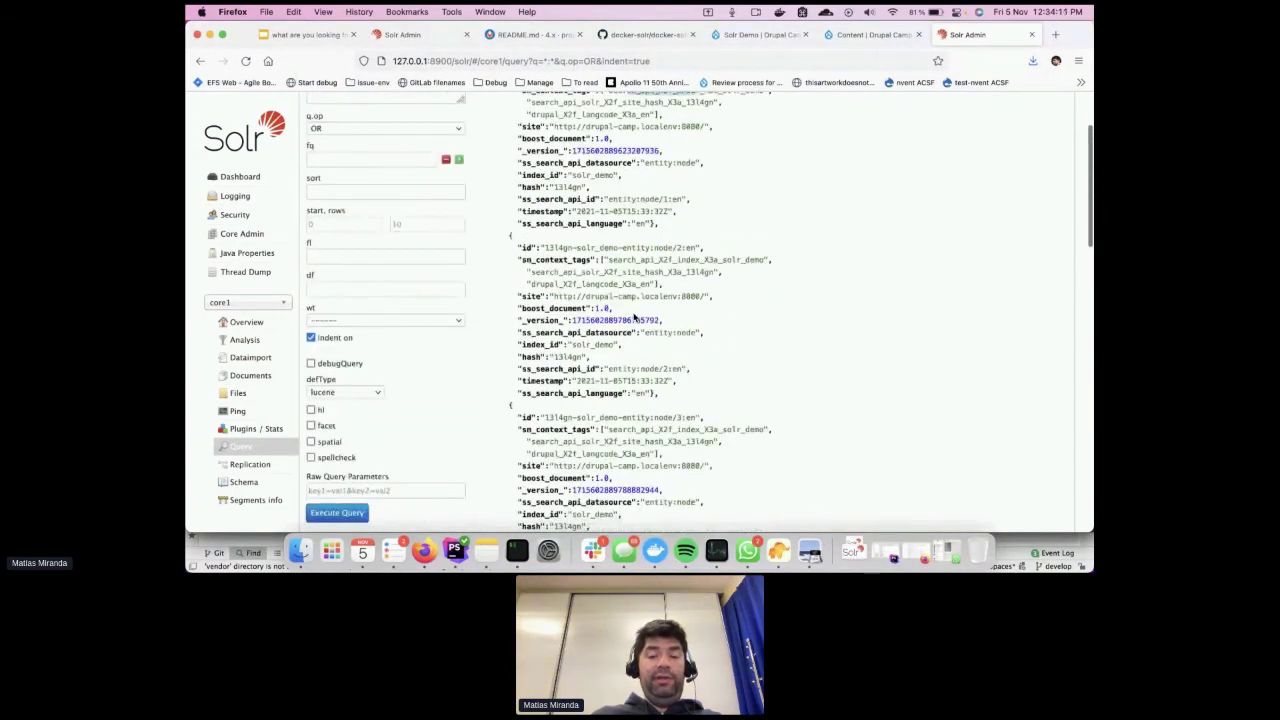
scroll(633, 318, "up", 2)
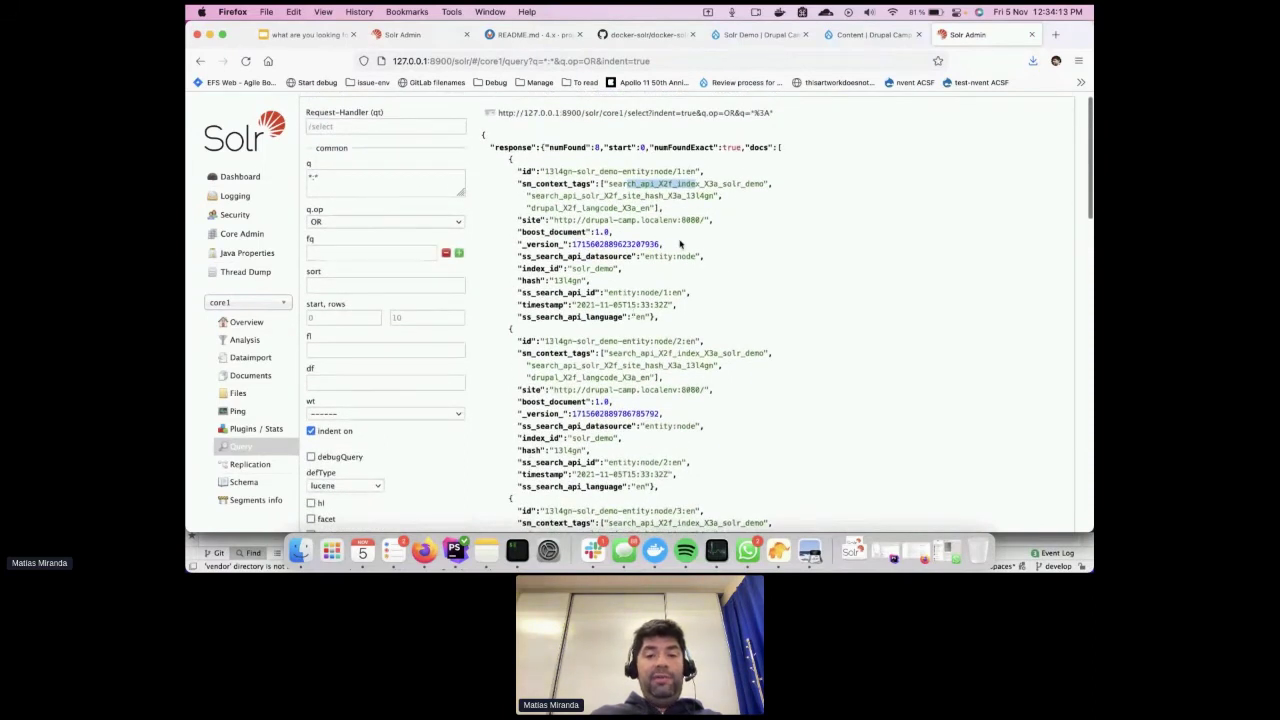
scroll(695, 254, "down", 3)
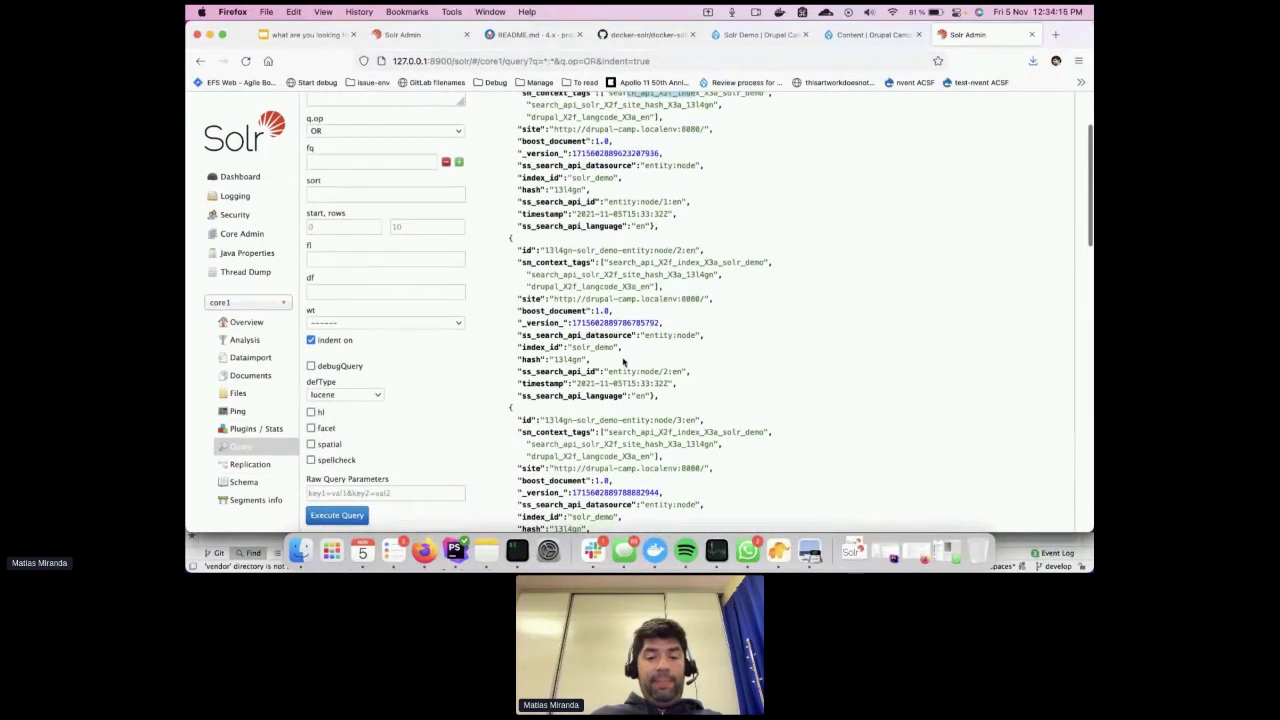
scroll(590, 398, "down", 2)
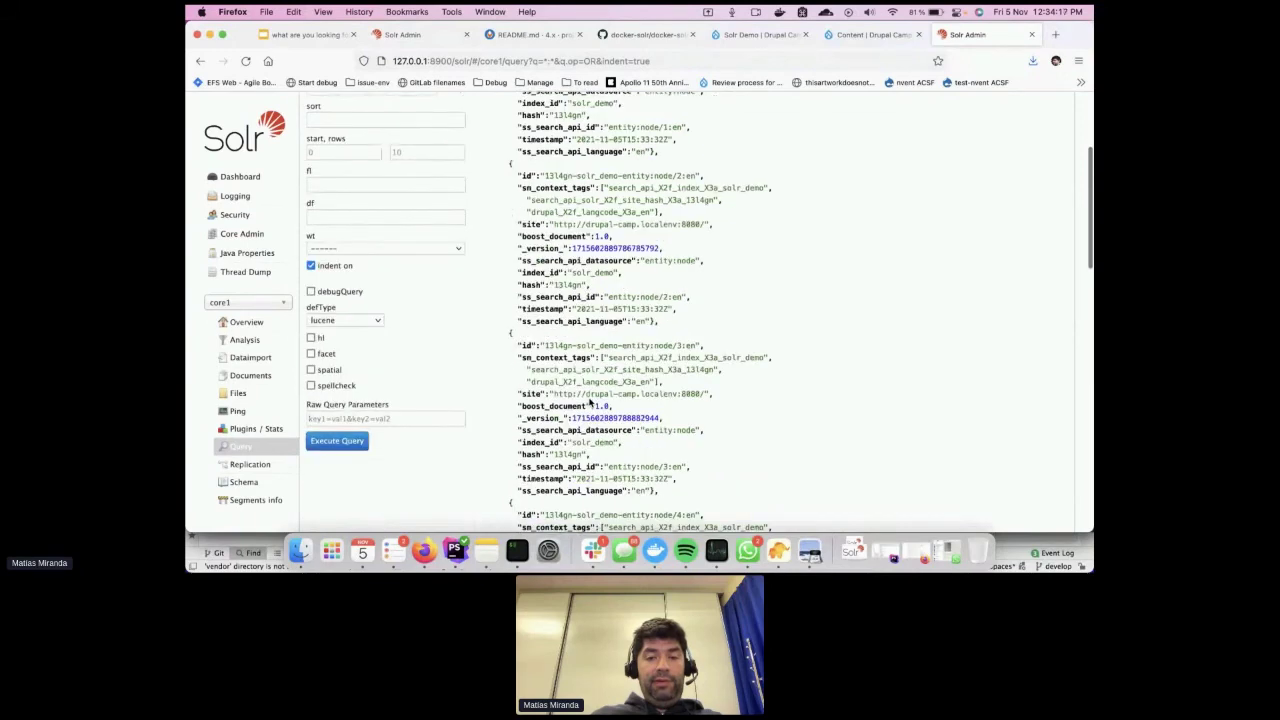
scroll(590, 400, "up", 3)
scroll(590, 400, "up", 2)
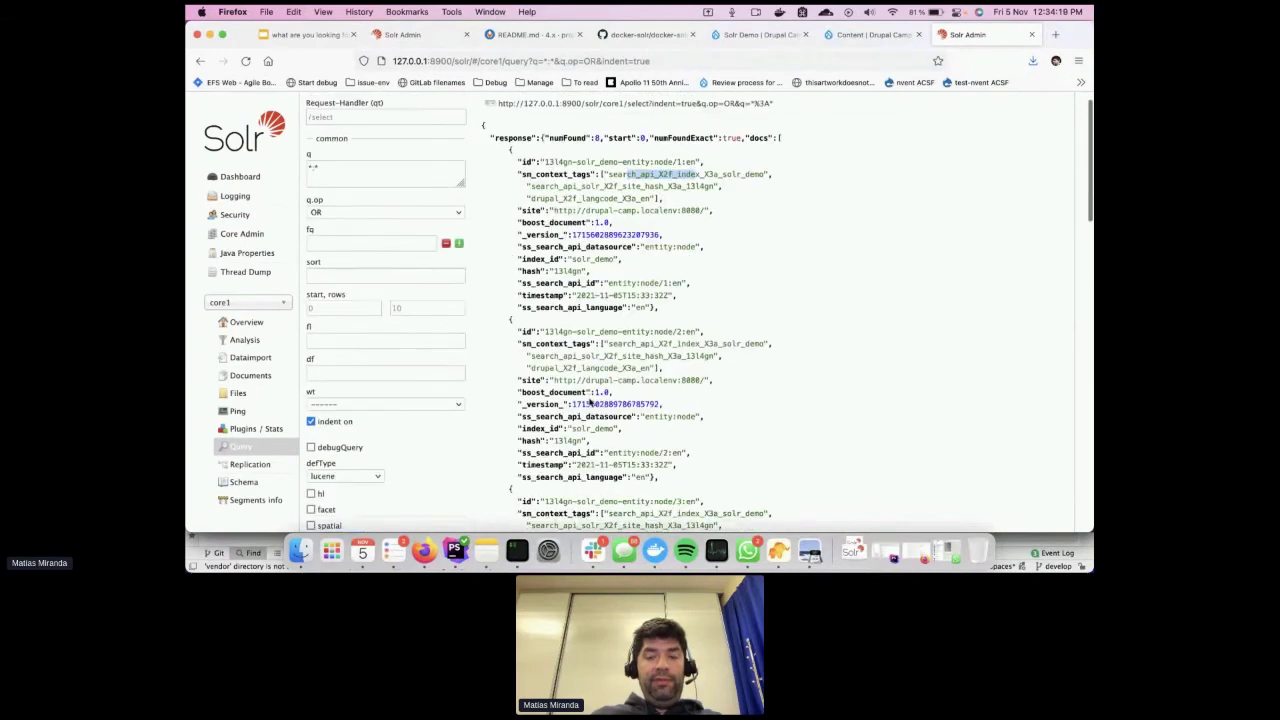
left_click(773, 36)
left_click(852, 38)
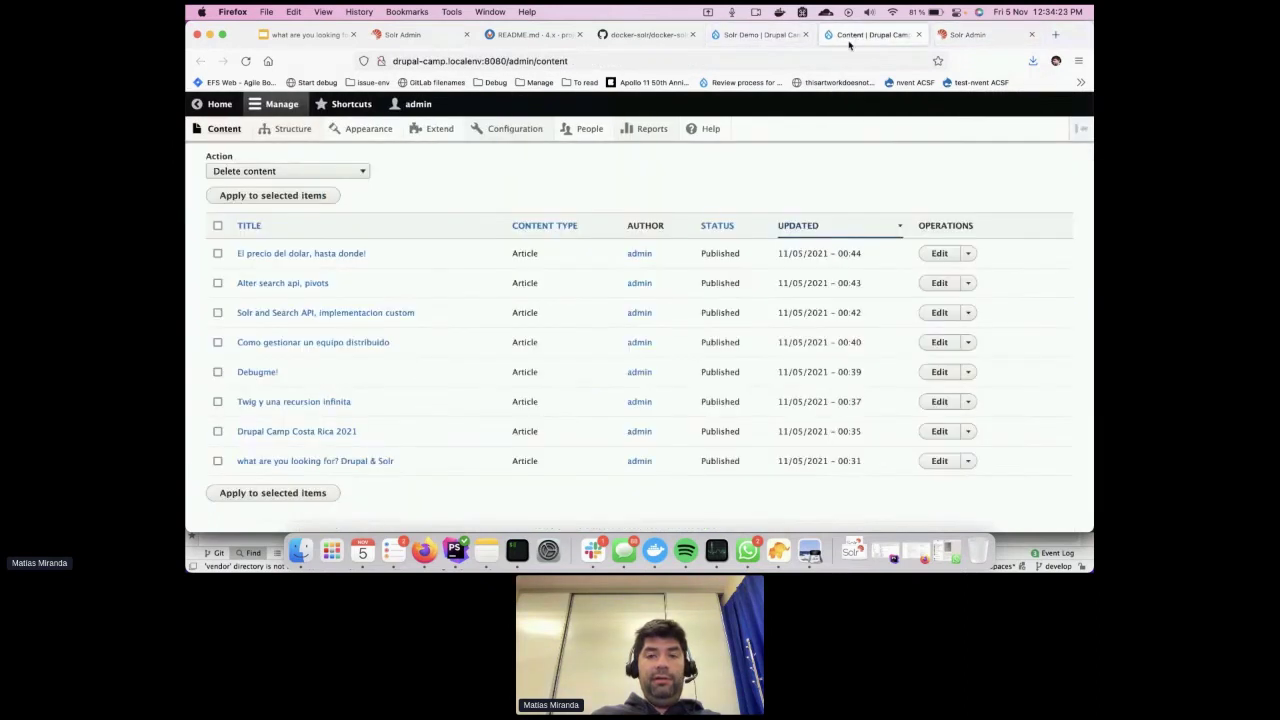
left_click(784, 40)
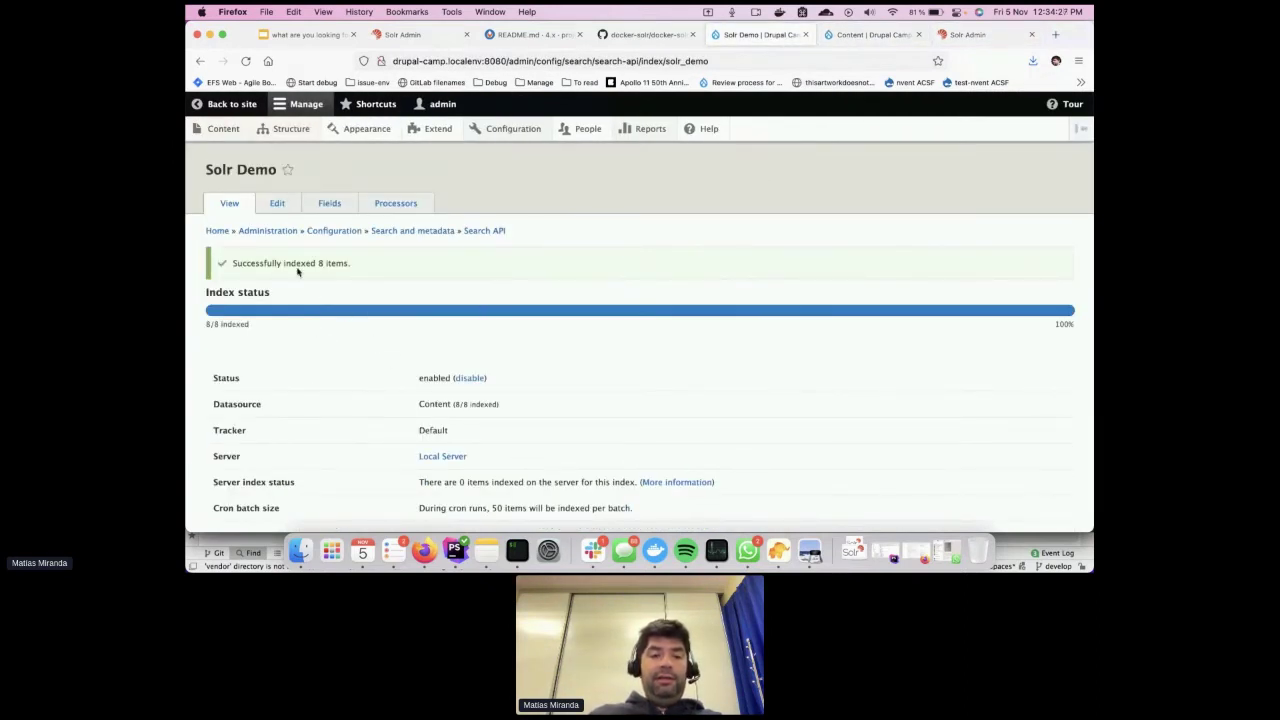
left_click(330, 205)
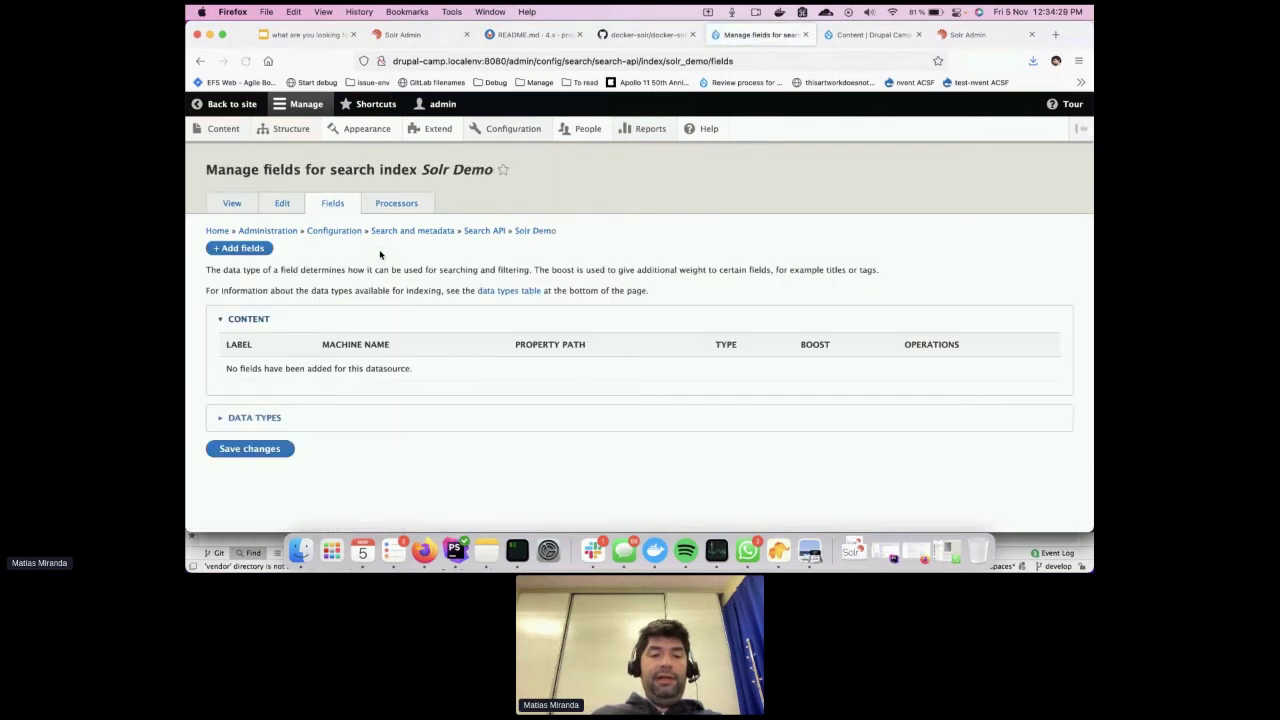
left_click(966, 36)
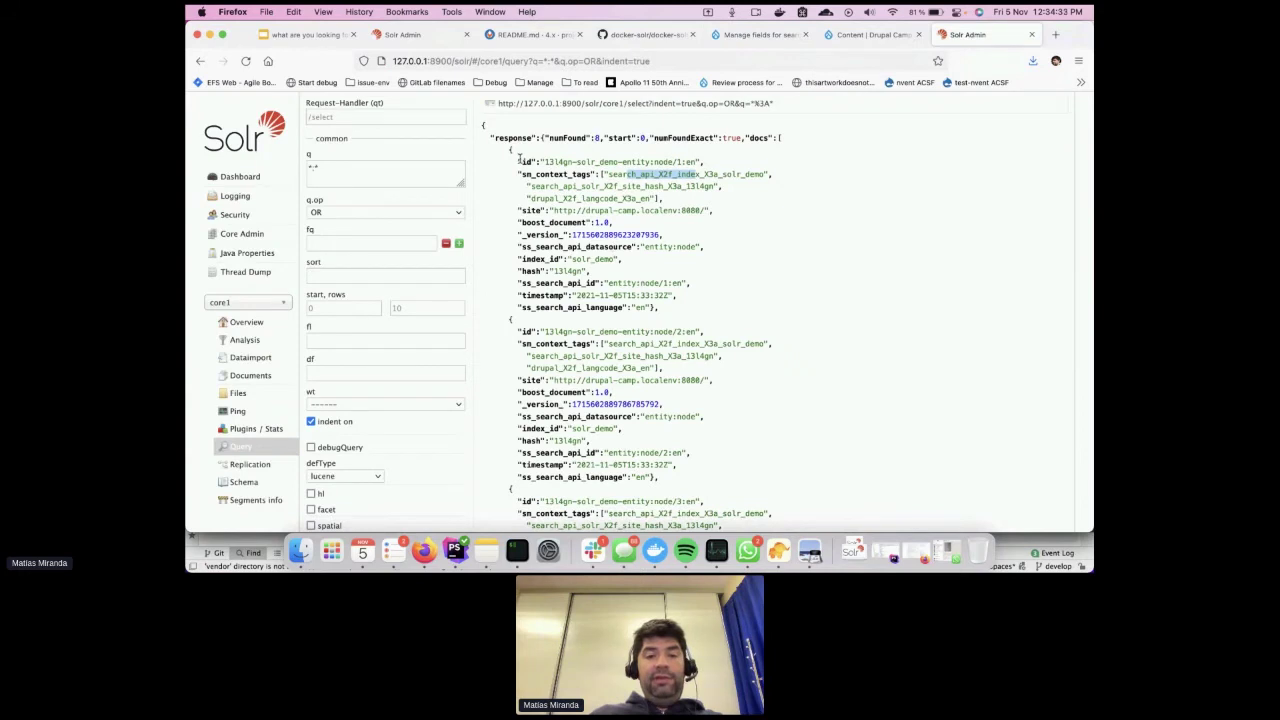
left_click_drag(519, 157, 681, 314)
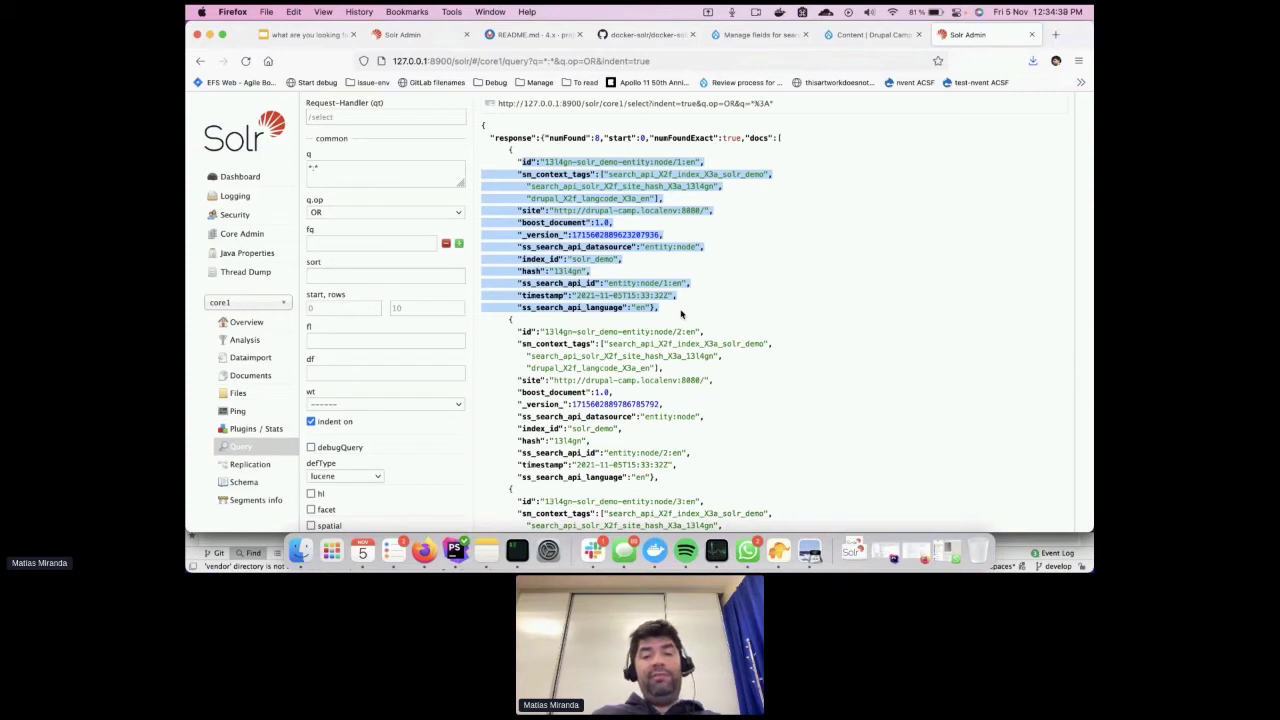
left_click(681, 314)
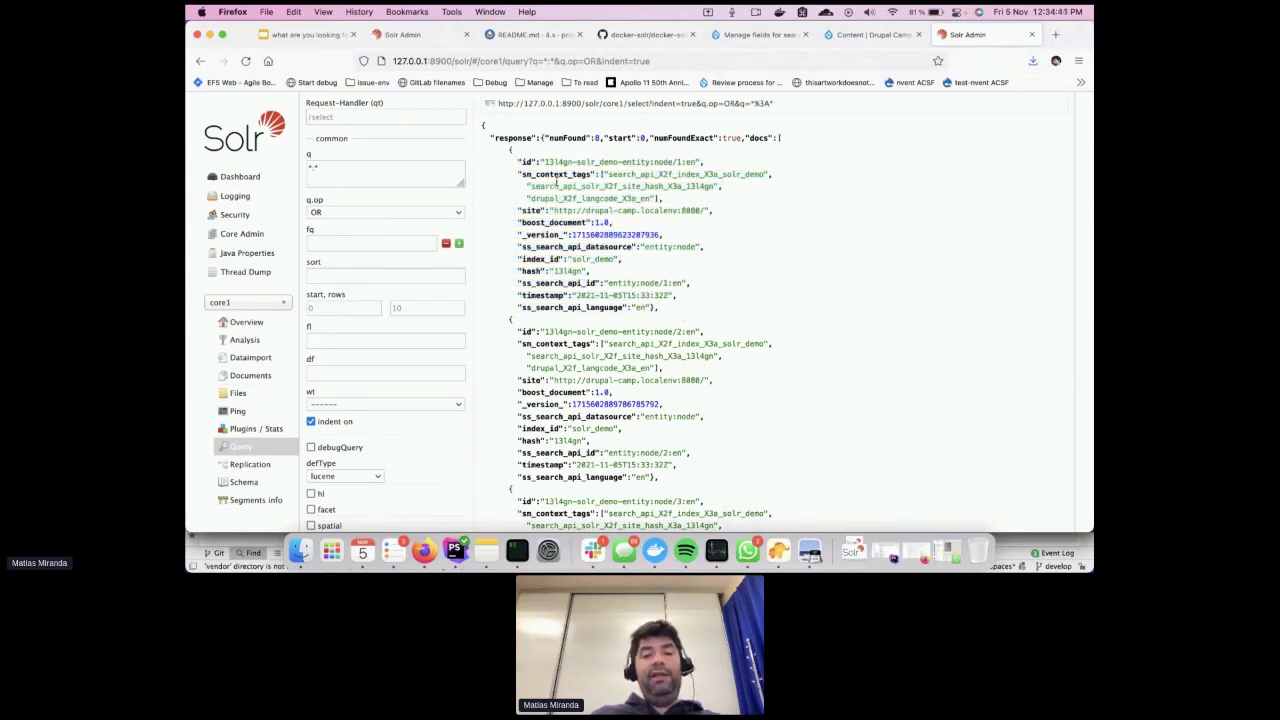
double_click(532, 221)
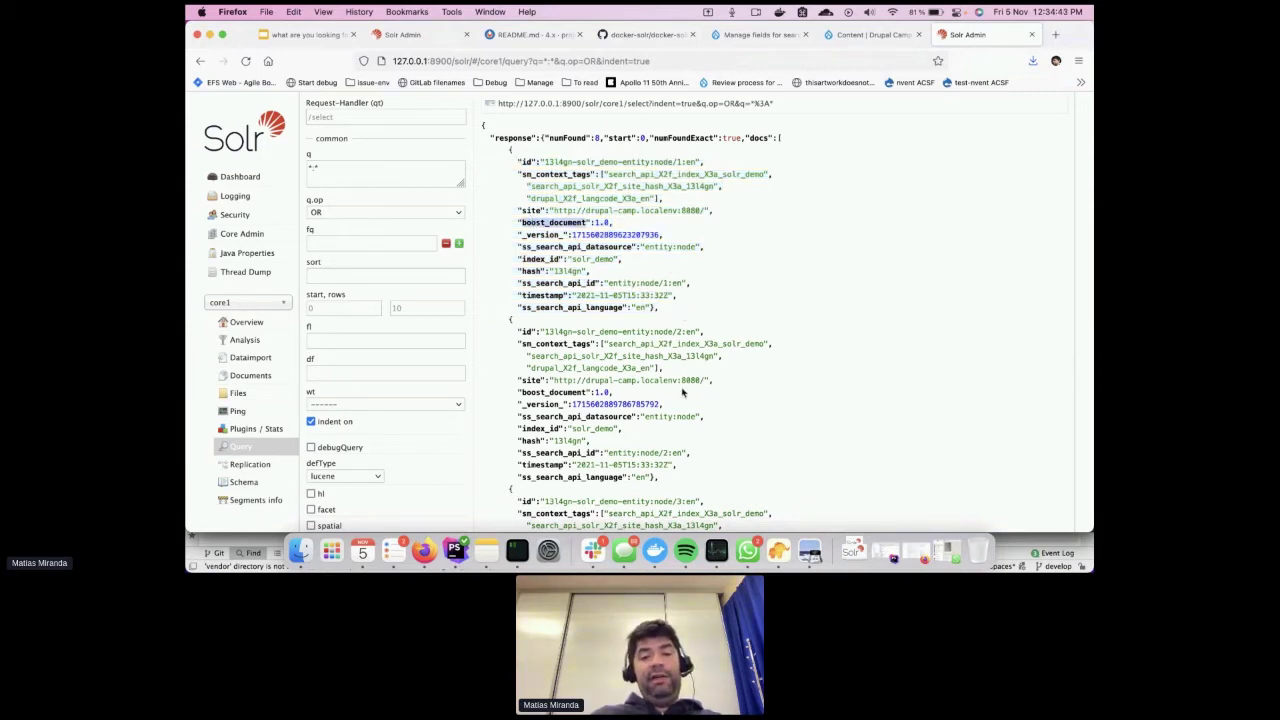
double_click(544, 258)
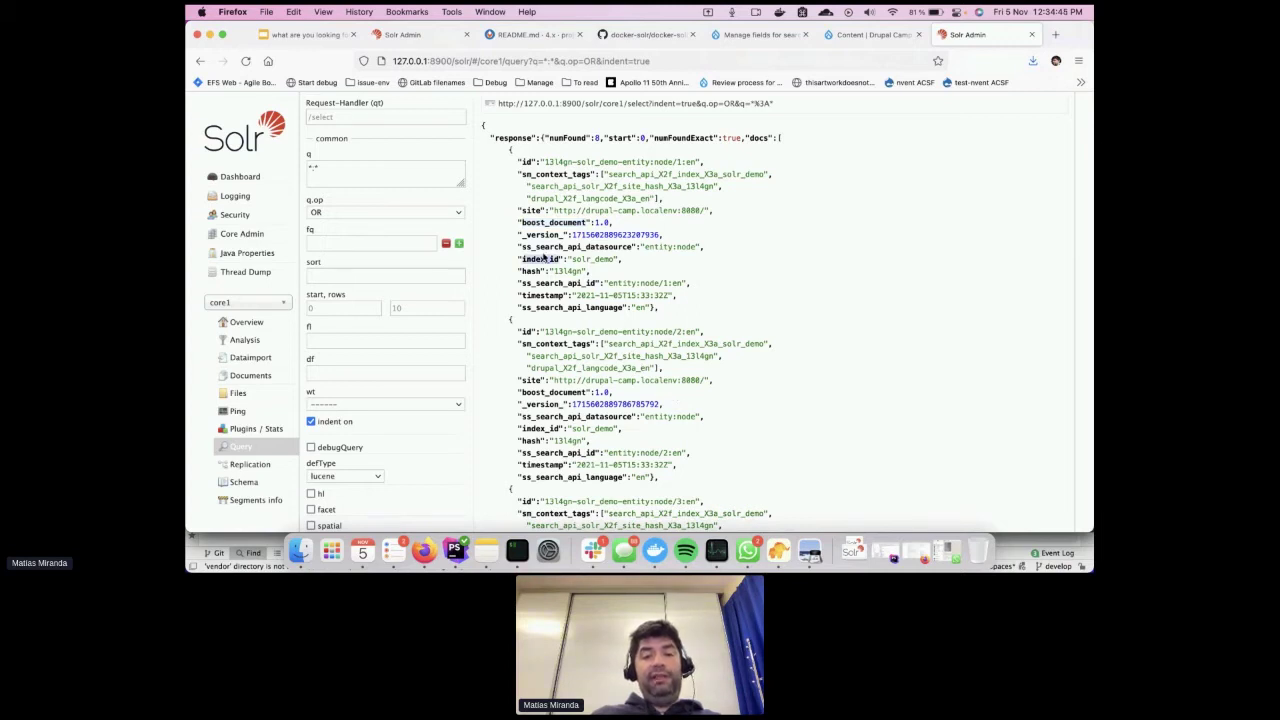
left_click(530, 270)
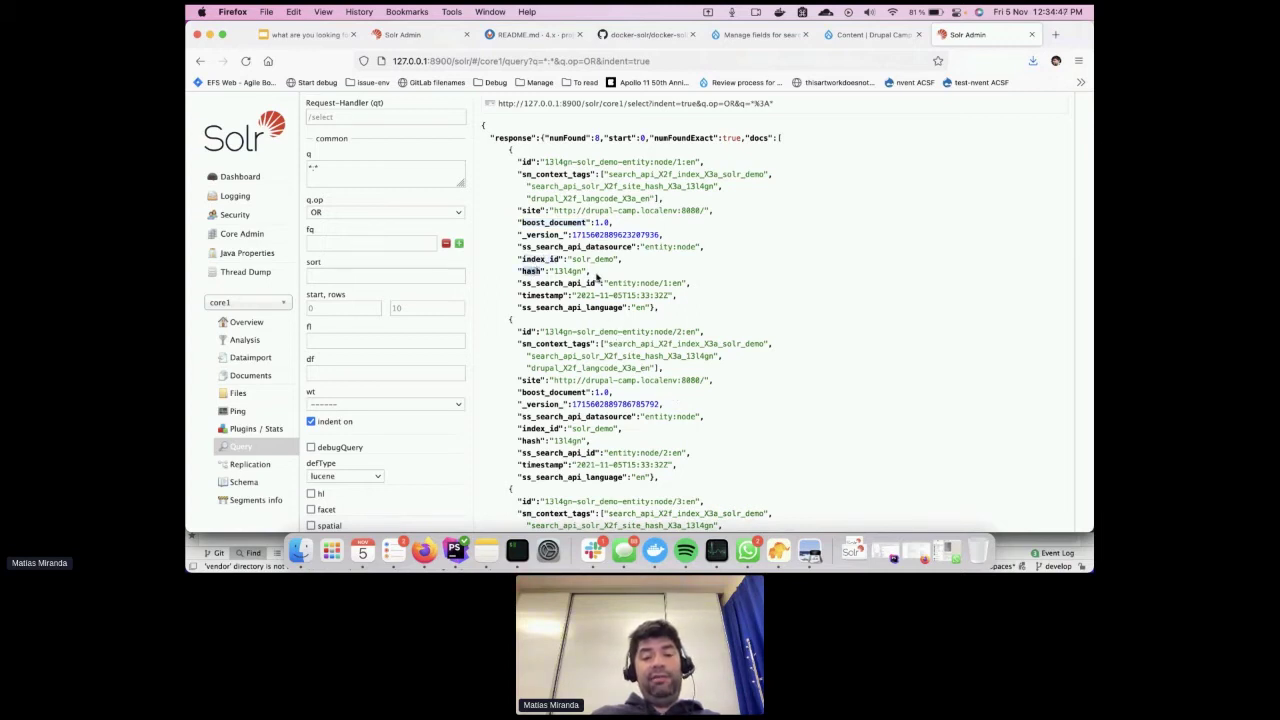
left_click_drag(597, 276, 517, 271)
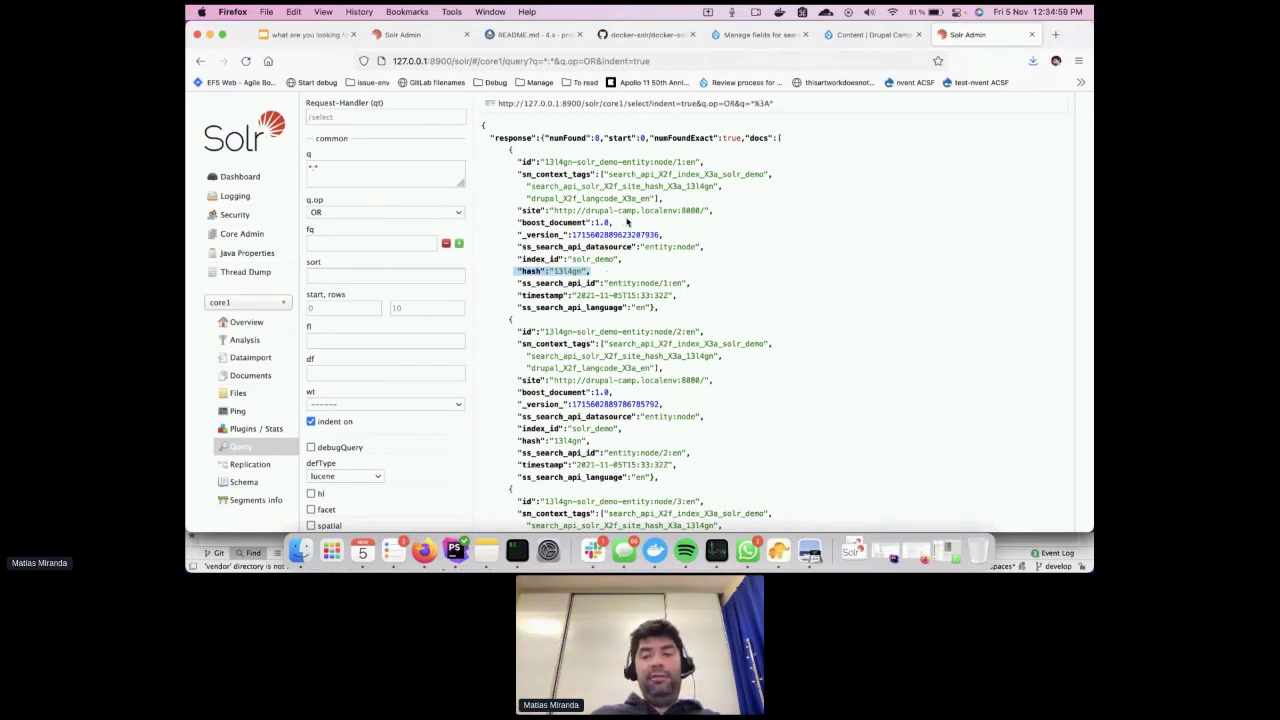
left_click(860, 38)
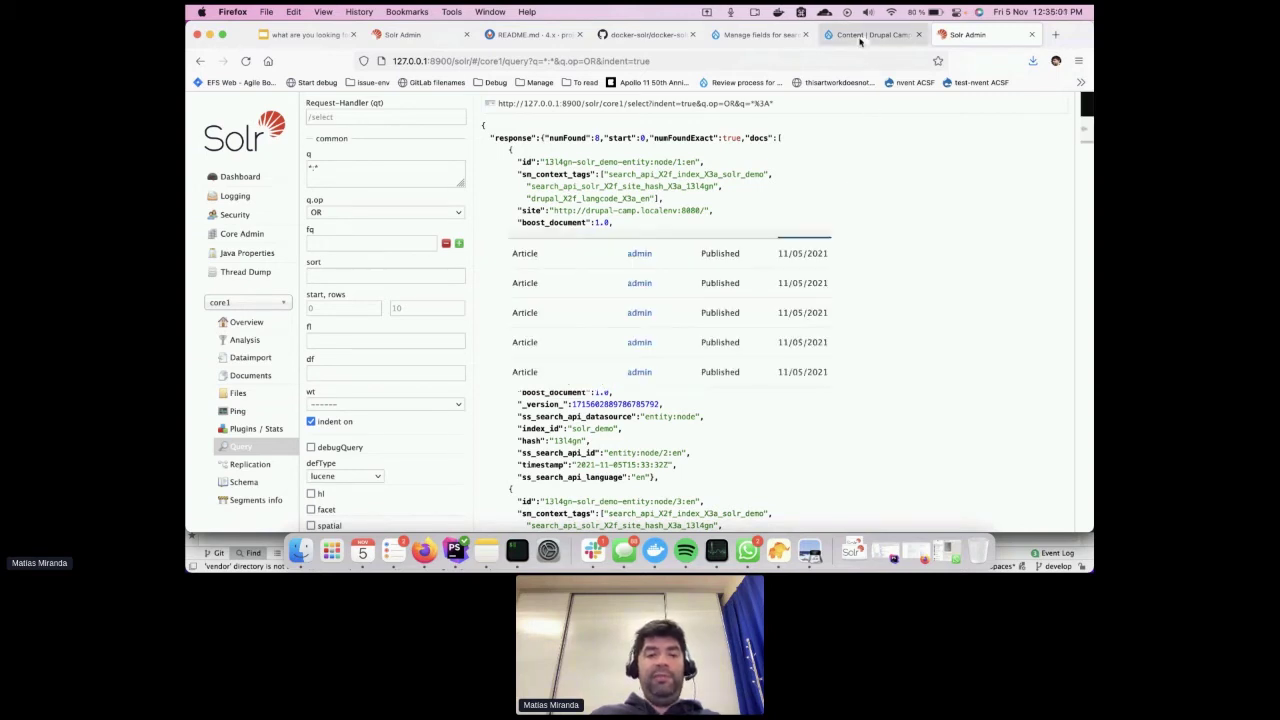
Open the Solr Demo index's Add fields list and add the Author field
left_click(764, 36)
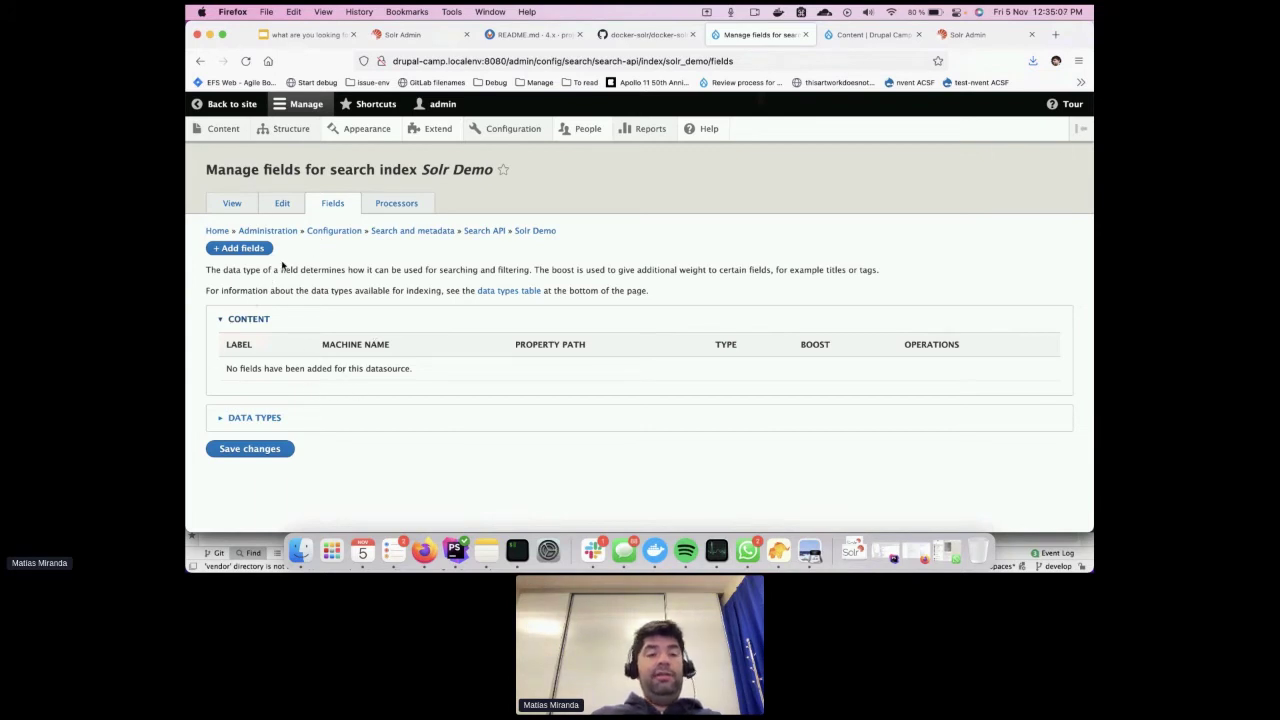
left_click(239, 256)
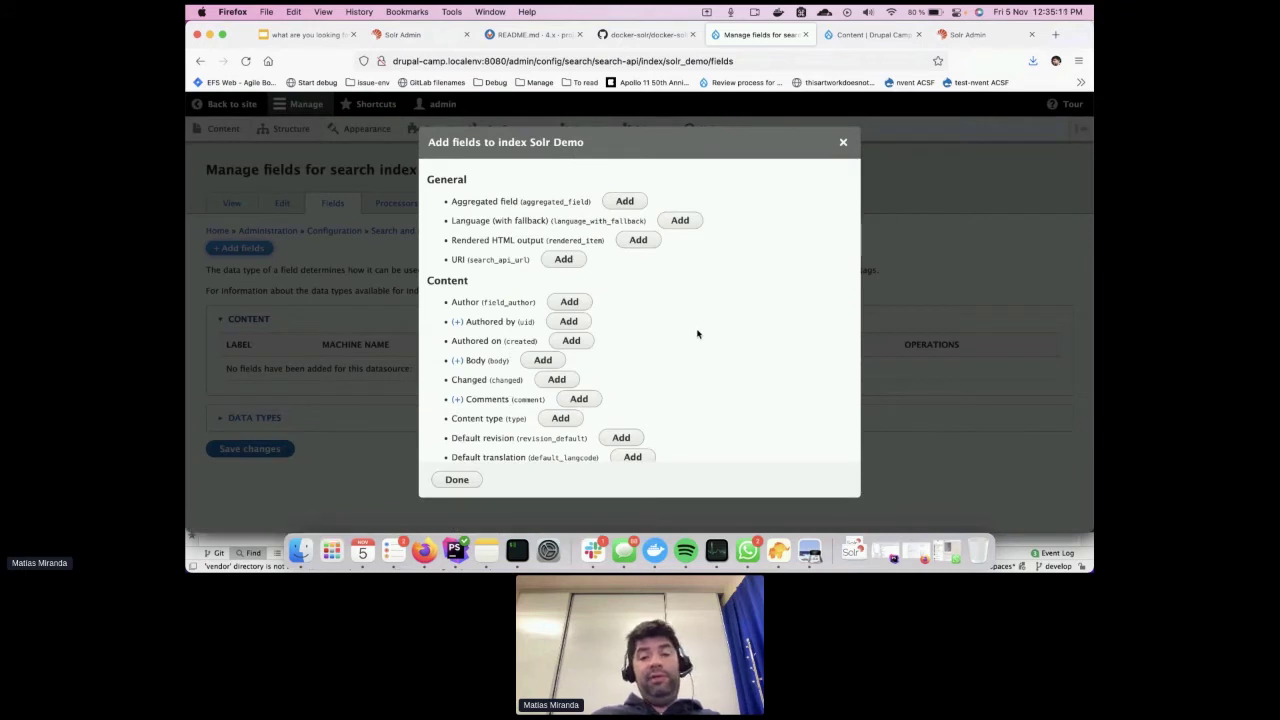
scroll(697, 334, "down", 5)
scroll(697, 334, "up", 5)
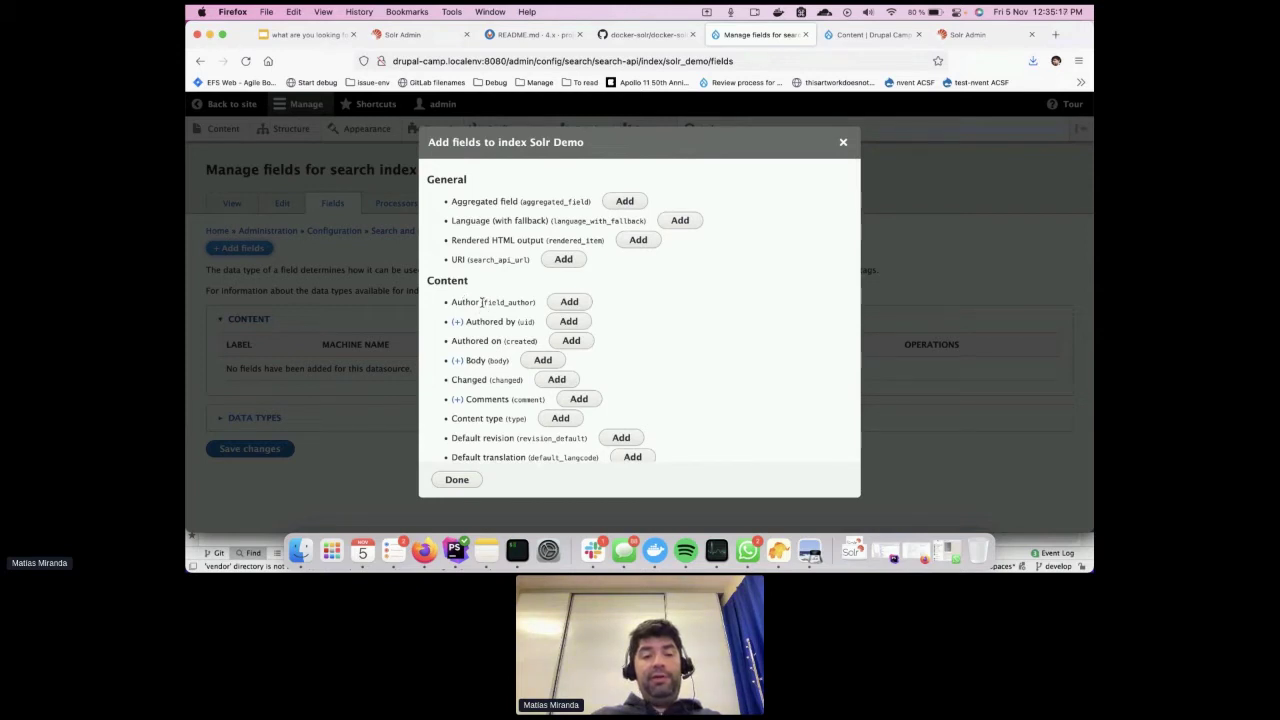
scroll(482, 302, "up", 3)
left_click(597, 302)
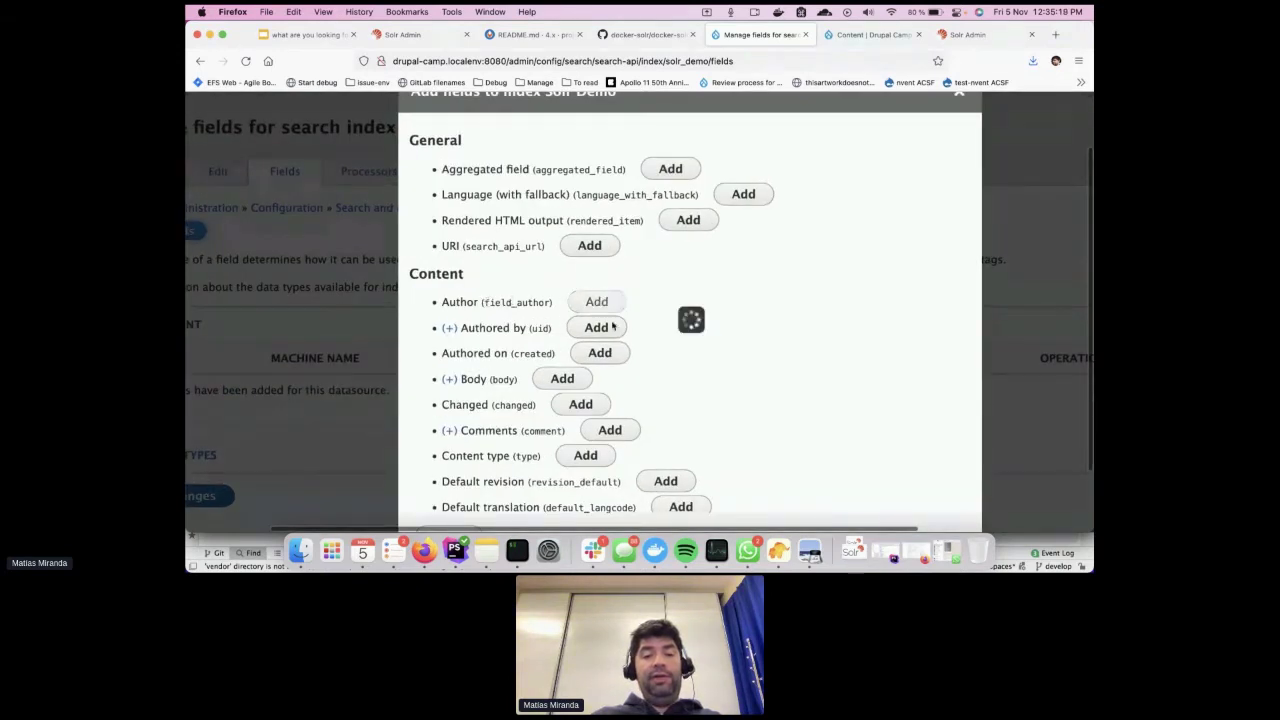
Add Body, Title and the Tags » Taxonomy term » Name field, then finish with Done
scroll(666, 384, "down", 3)
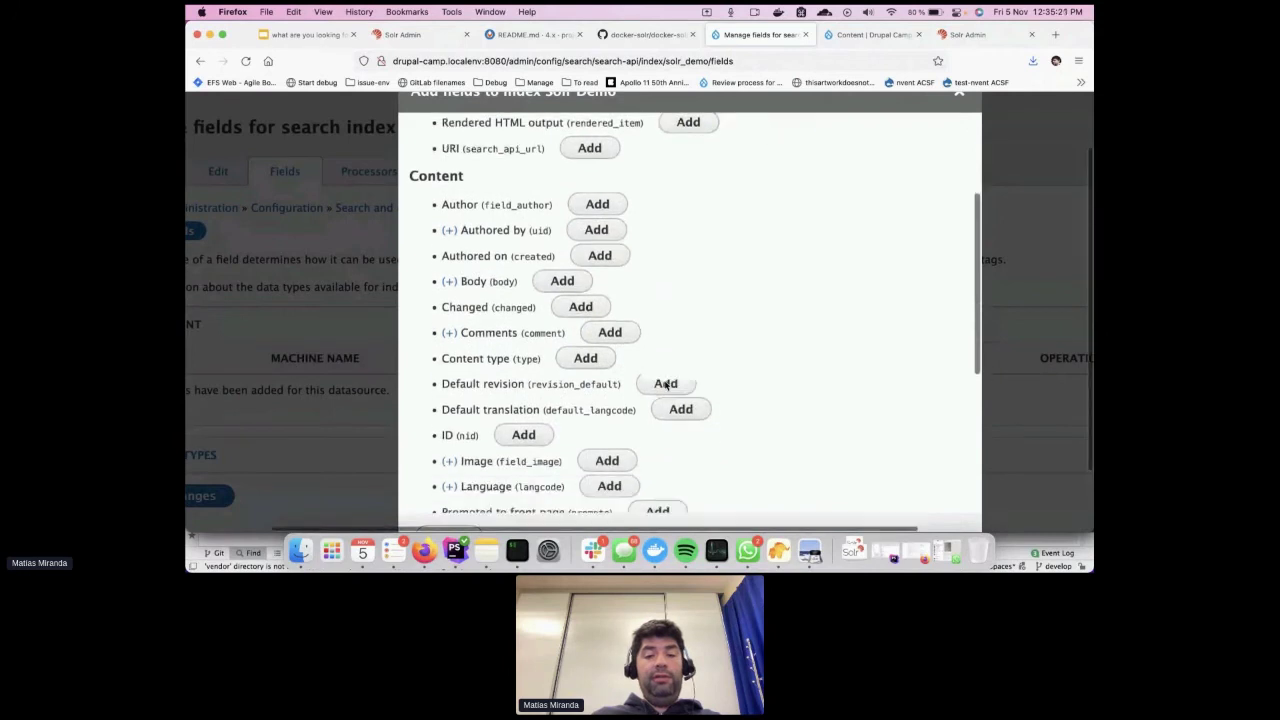
scroll(666, 384, "down", 6)
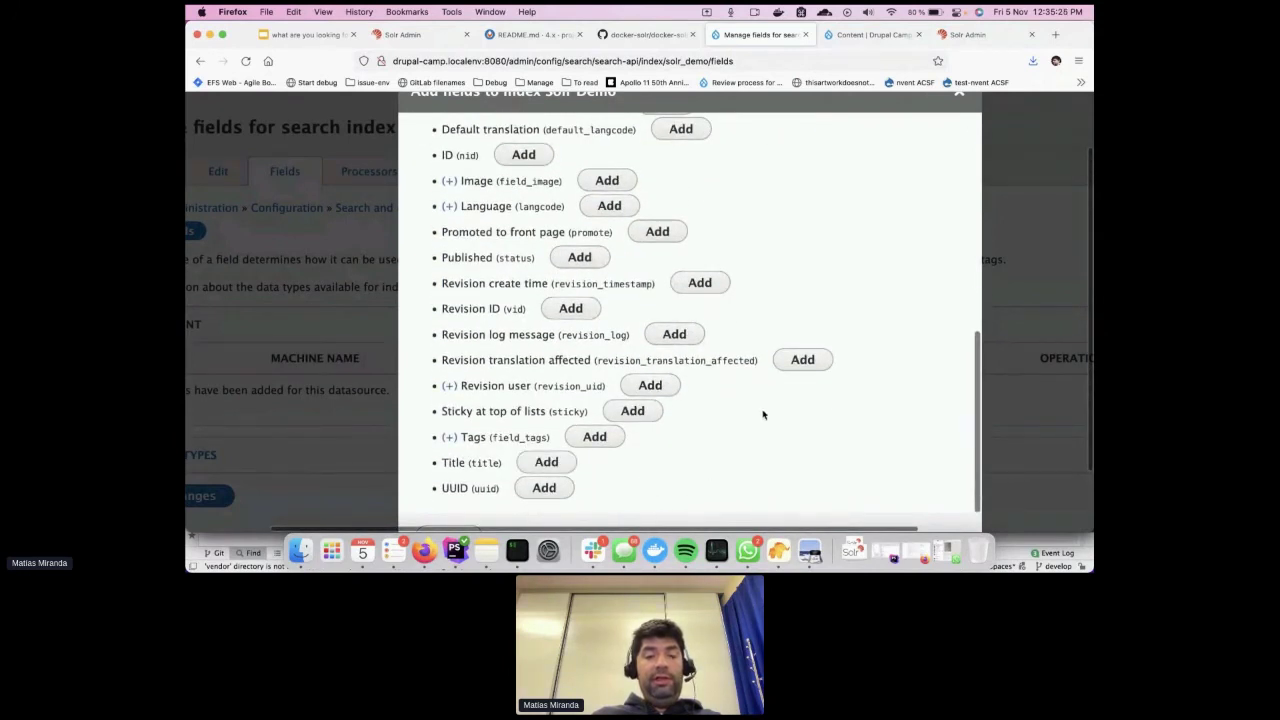
scroll(671, 354, "up", 5)
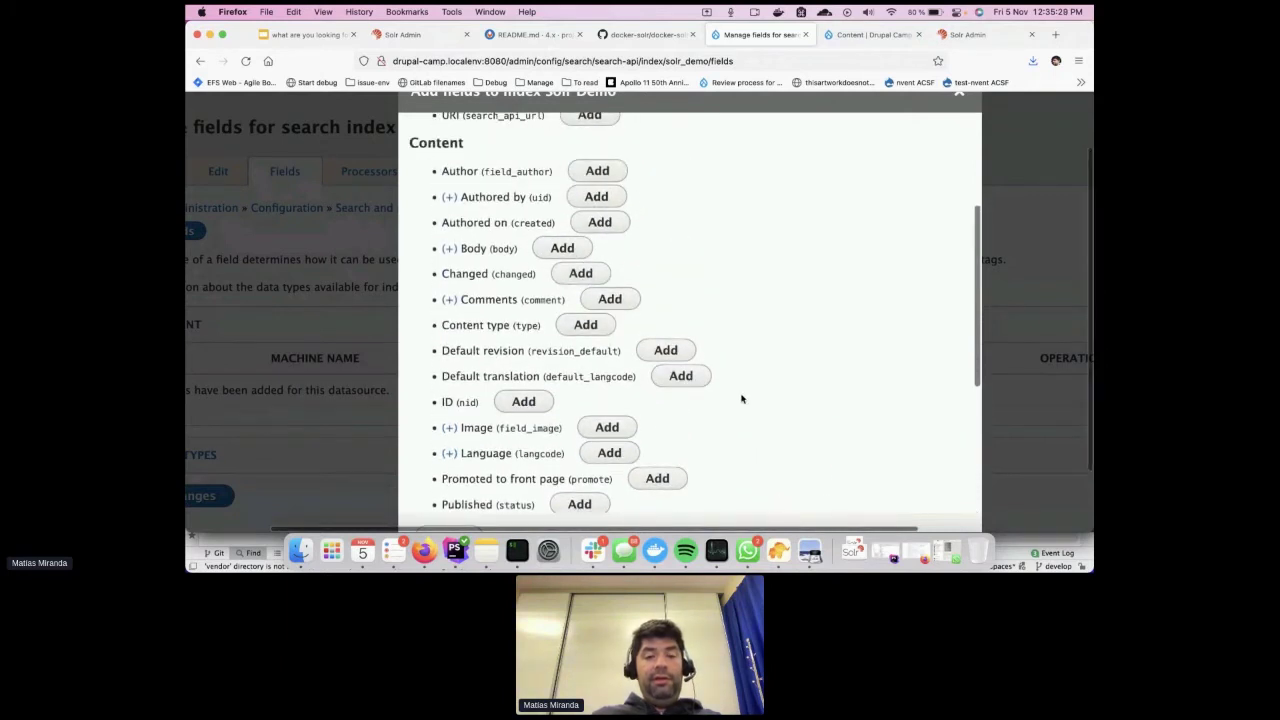
scroll(741, 399, "down", 3)
scroll(741, 399, "down", 2)
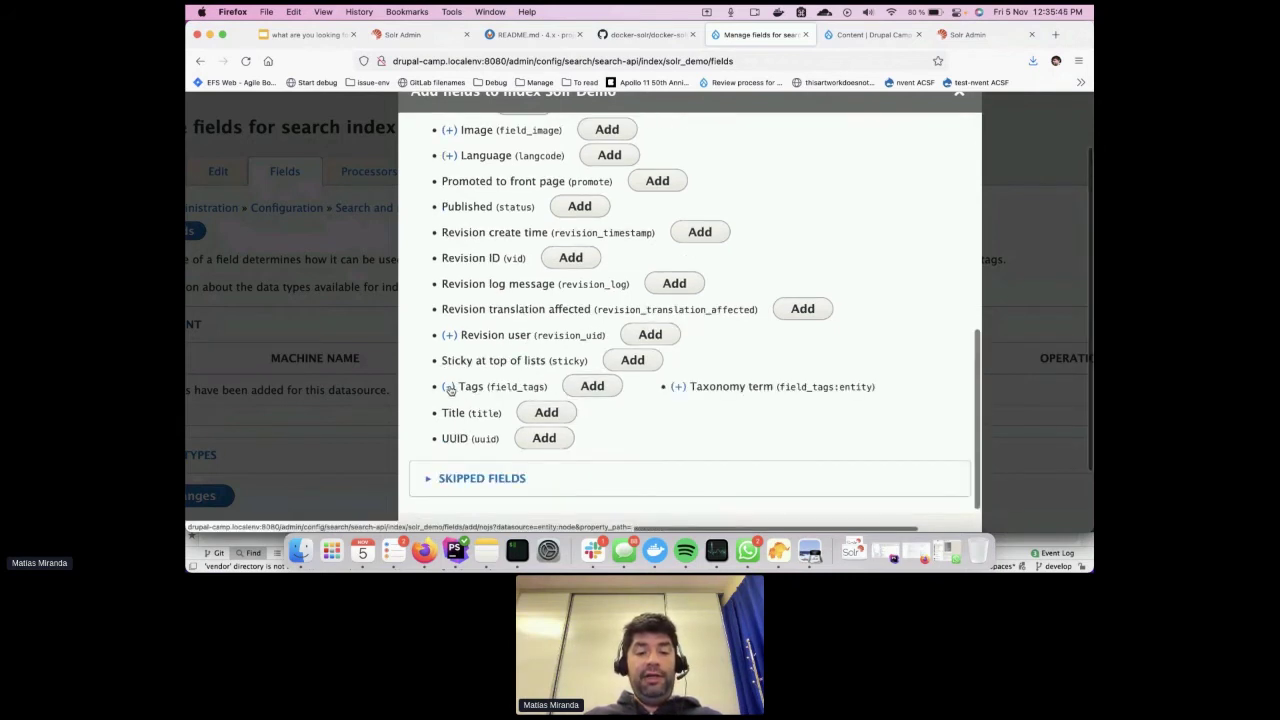
left_click(678, 389)
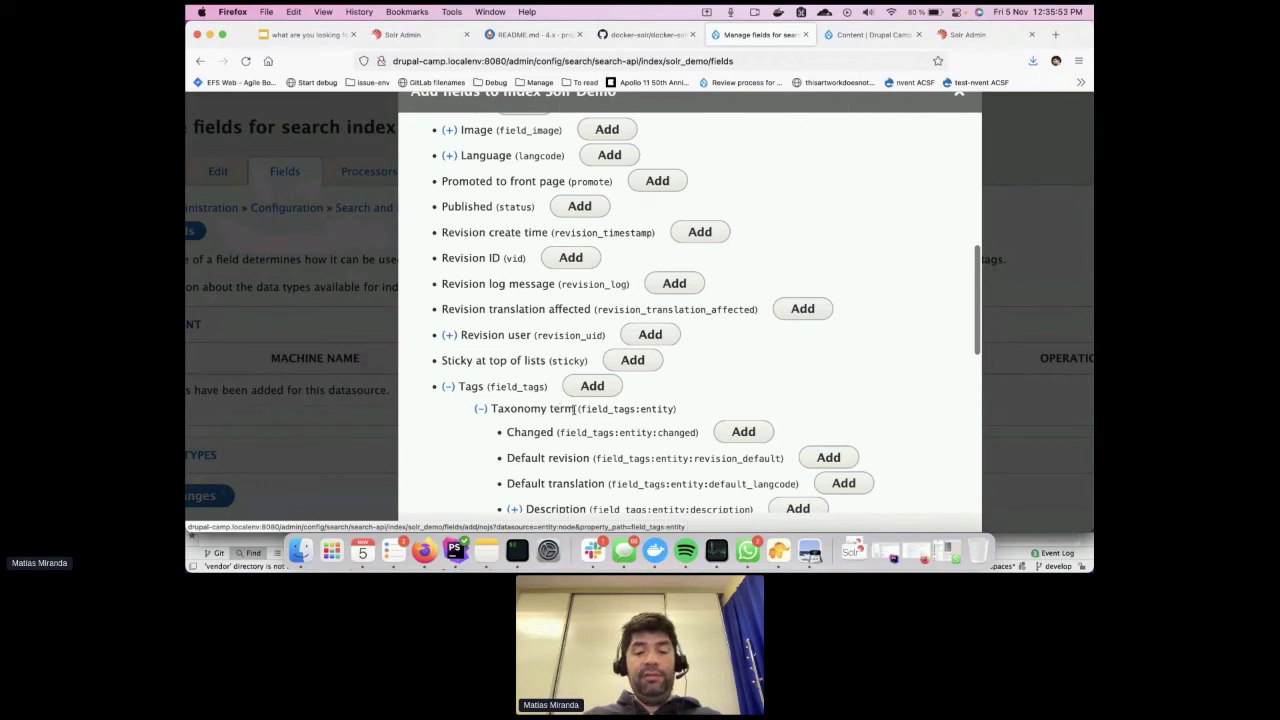
scroll(628, 411, "down", 1)
left_click_drag(584, 386, 668, 387)
scroll(636, 428, "down", 3)
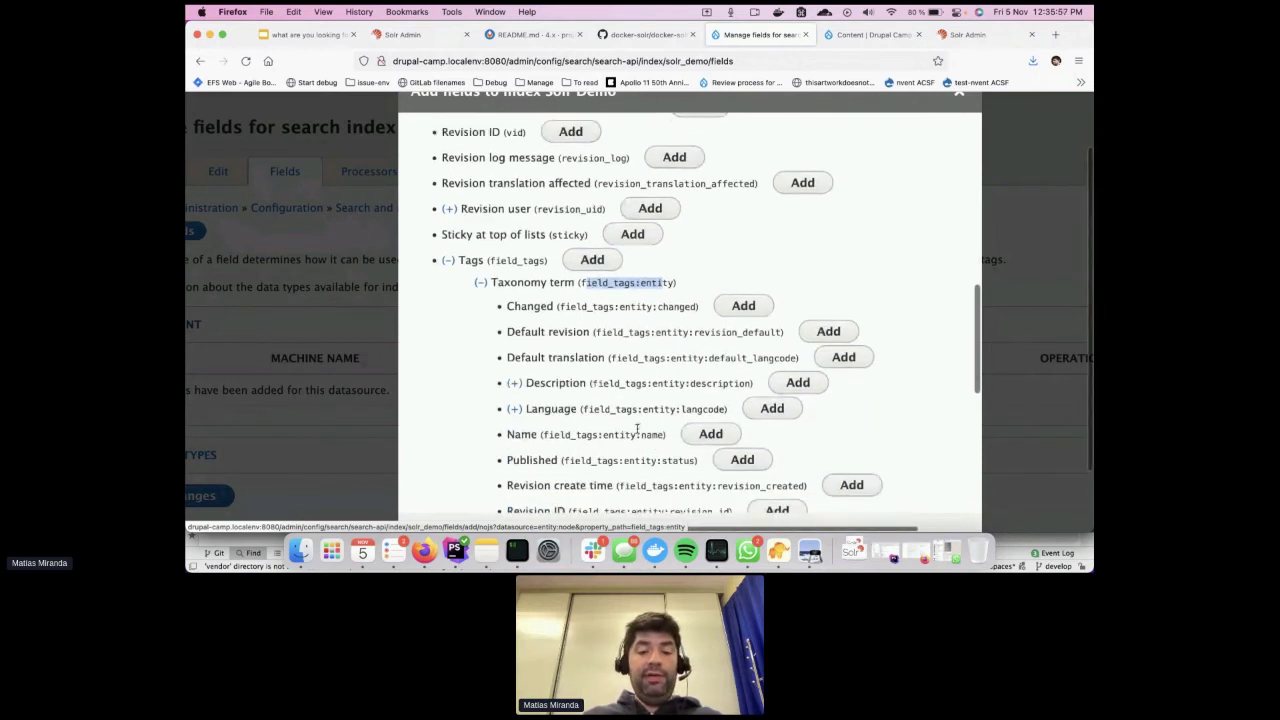
left_click_drag(556, 414, 640, 414)
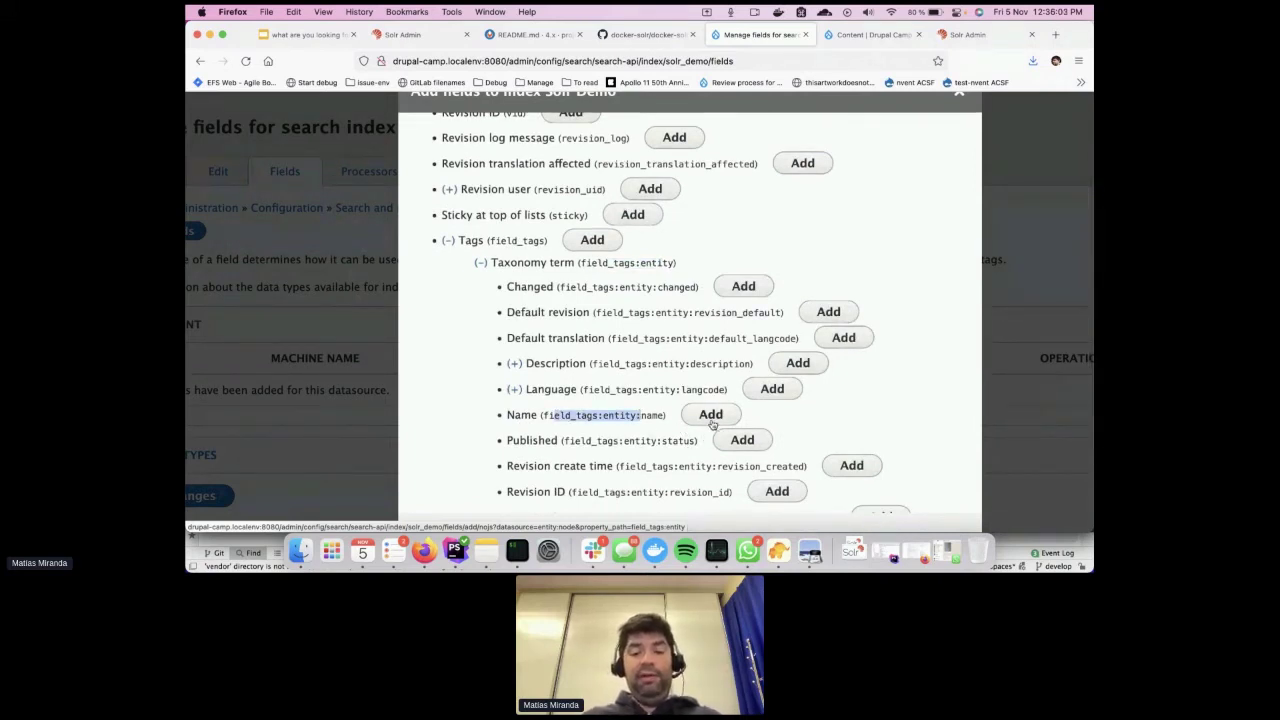
scroll(680, 428, "up", 2)
key("super+0")
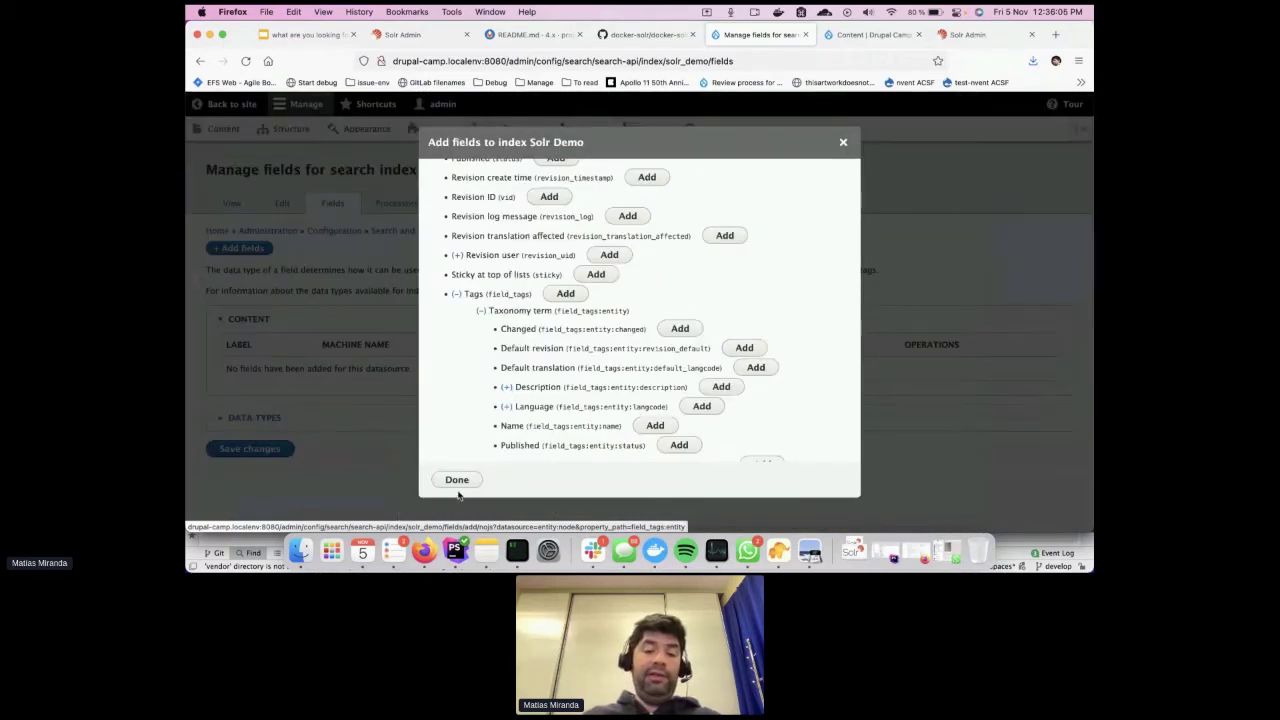
left_click(458, 481)
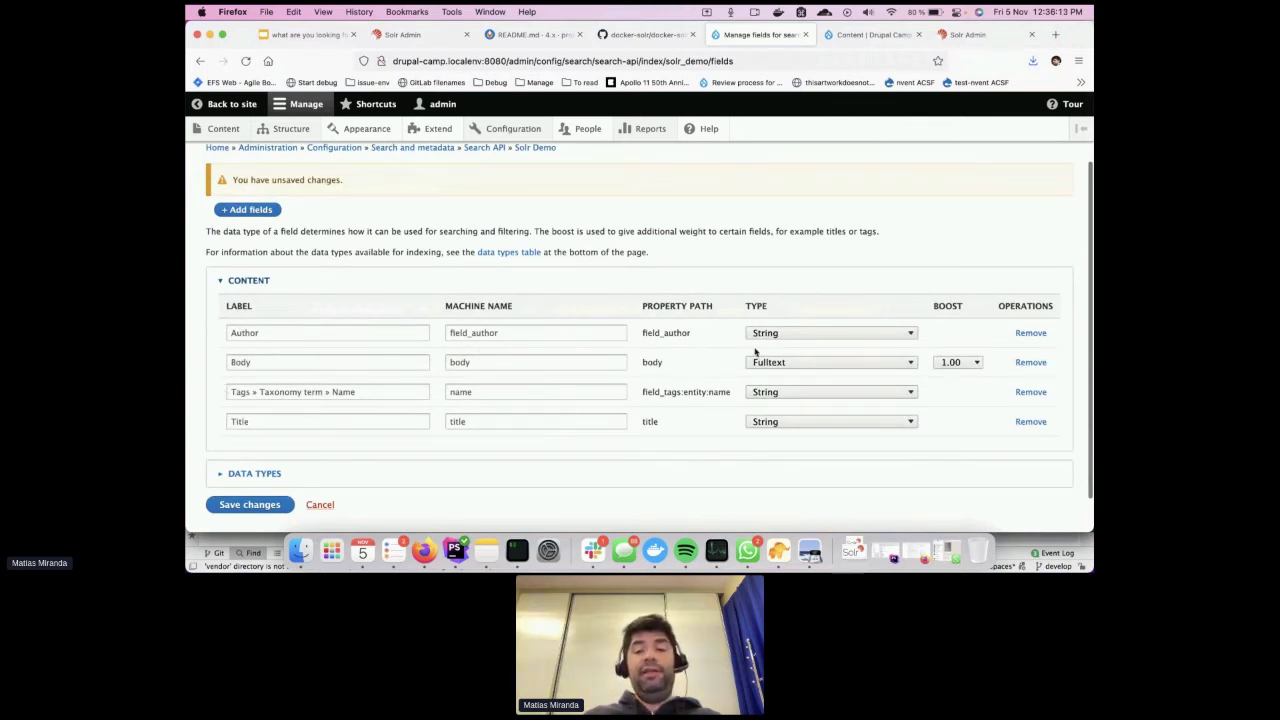
Expand the Data types table and point out the Fulltext edgestring and edge types
left_click(332, 480)
scroll(476, 479, "down", 5)
scroll(476, 479, "down", 1)
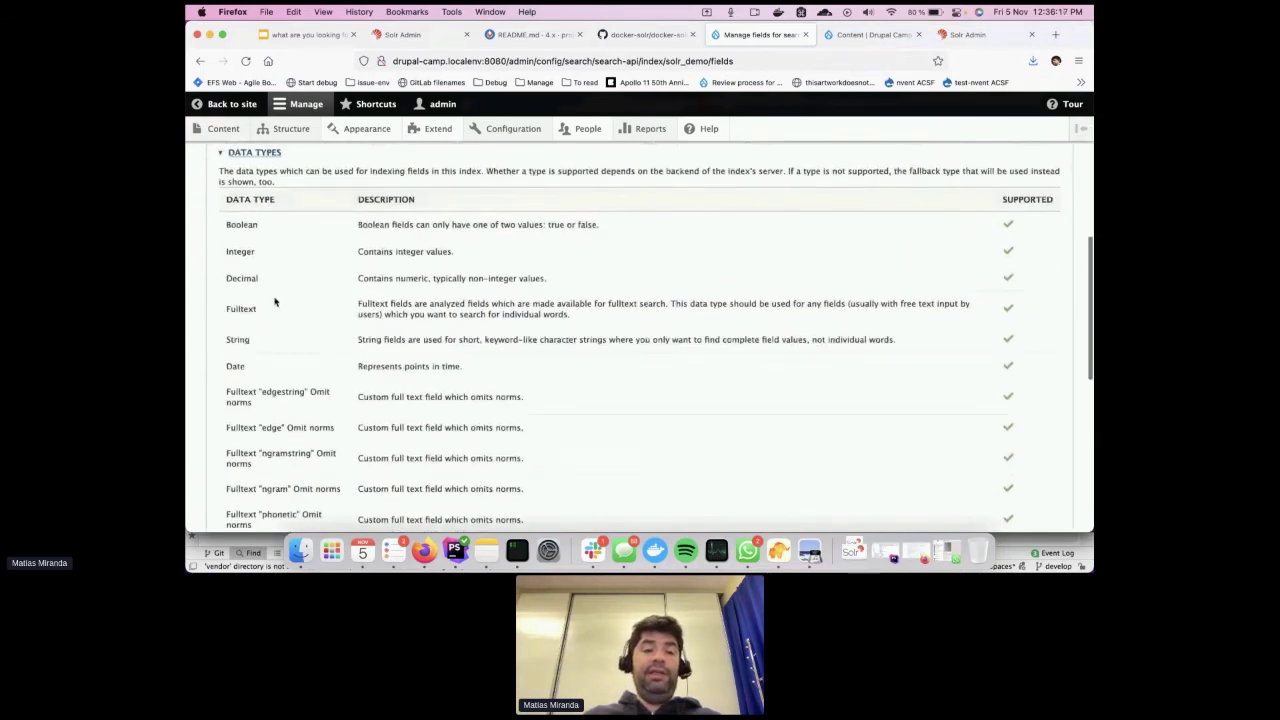
scroll(261, 451, "down", 6)
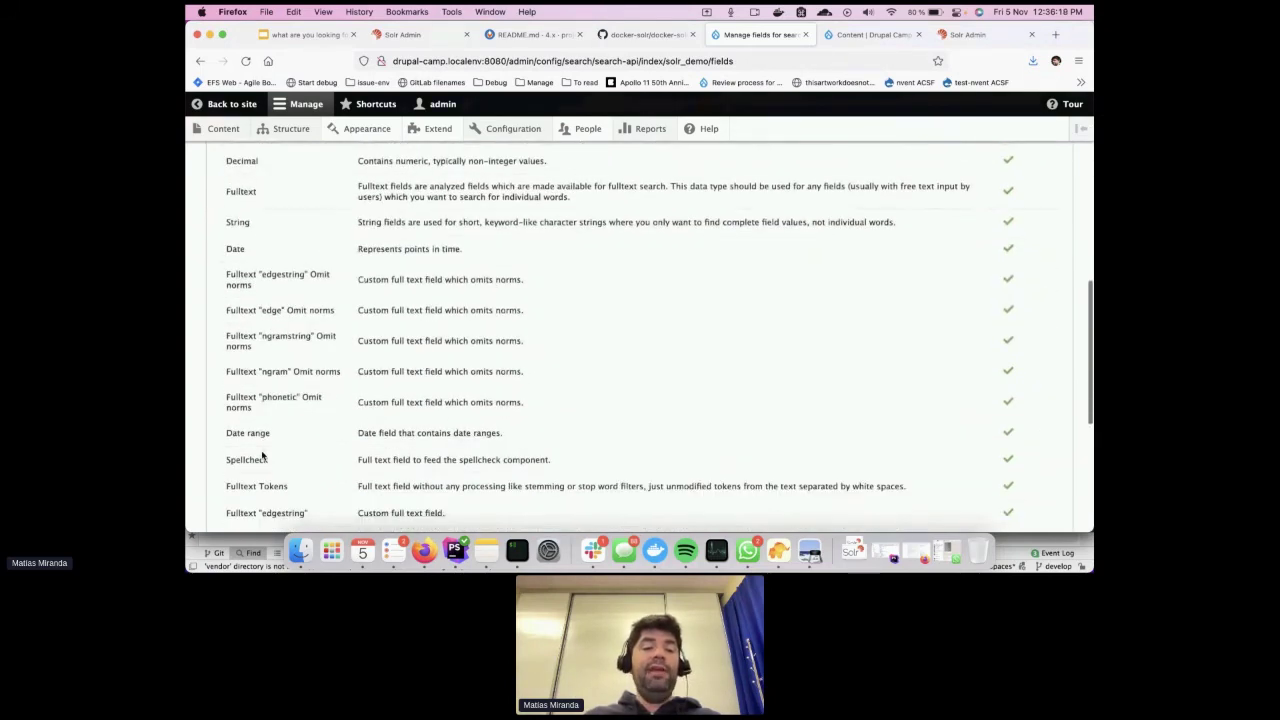
scroll(261, 451, "down", 2)
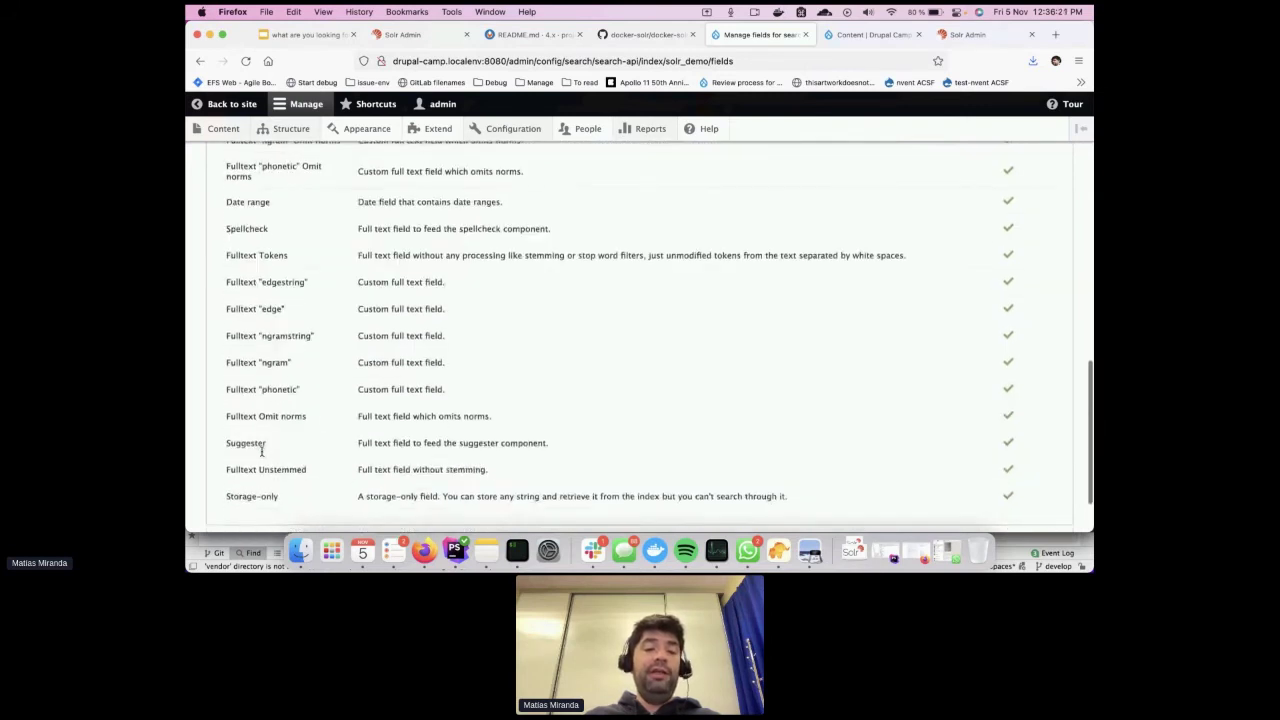
left_click_drag(228, 281, 311, 286)
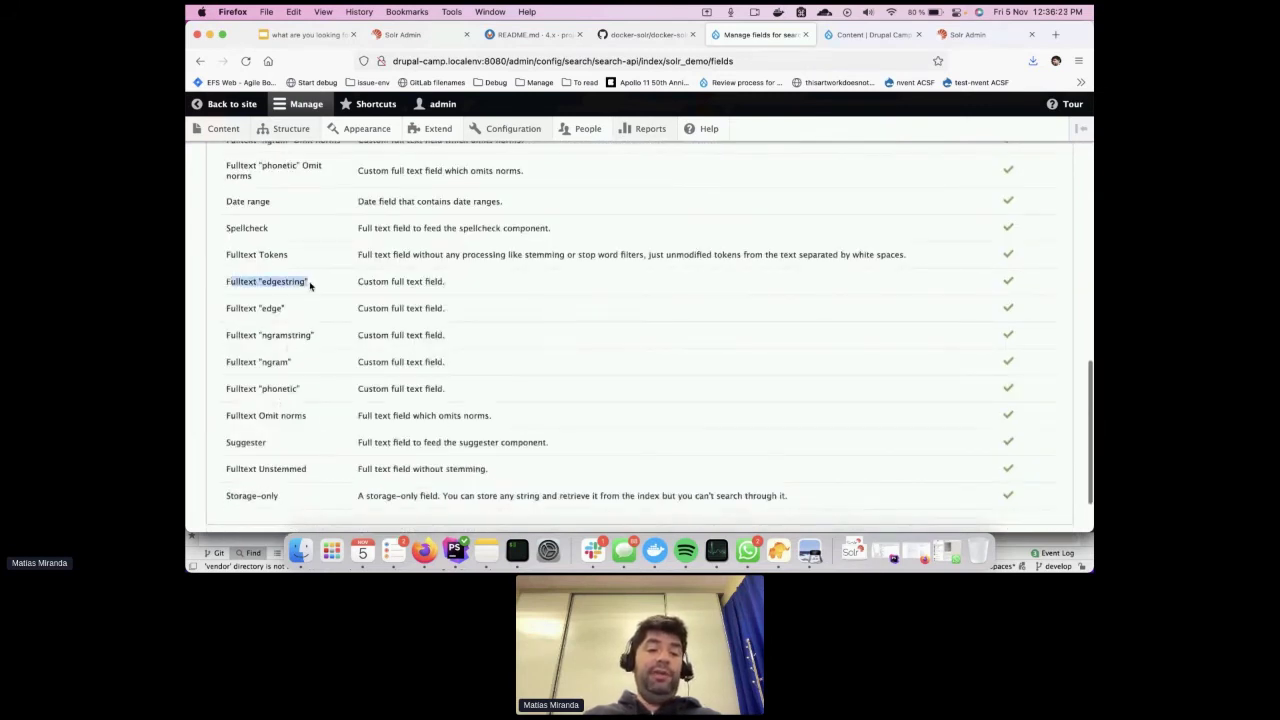
left_click_drag(237, 308, 298, 334)
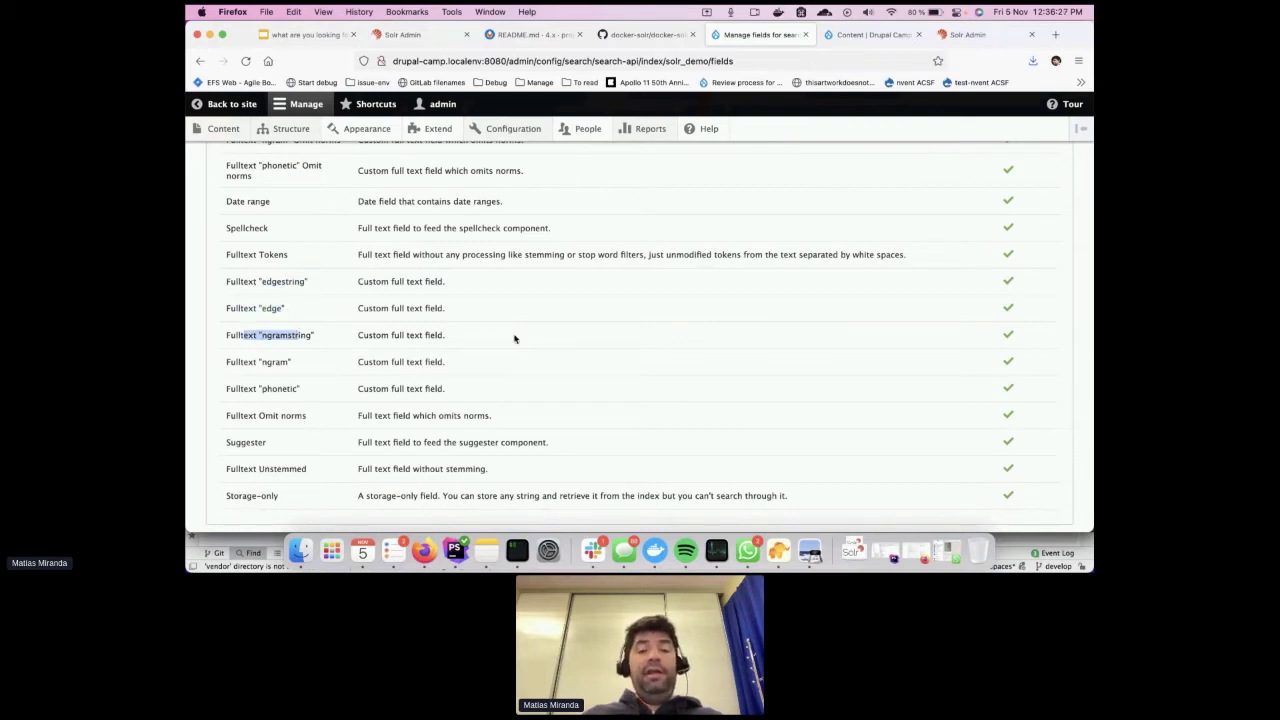
Highlight the ngramstring, ngram and phonetic data types in the table
left_click(288, 338)
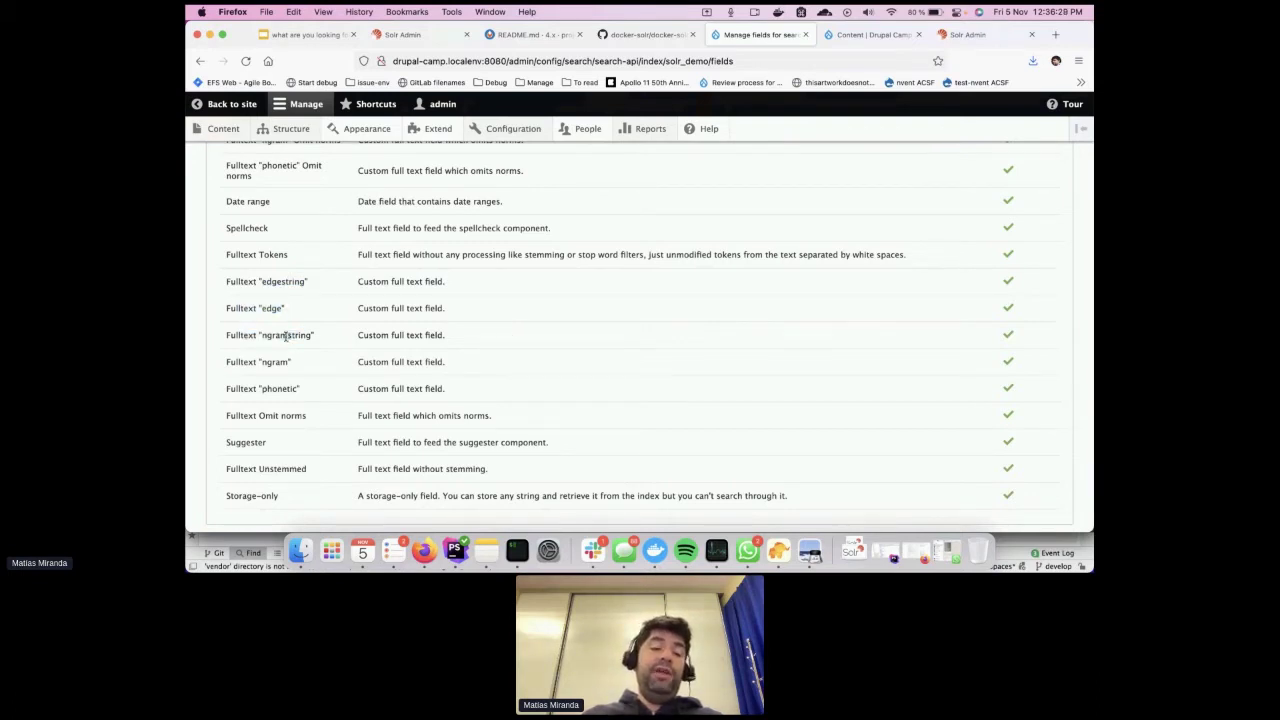
double_click(286, 336)
left_click(279, 366)
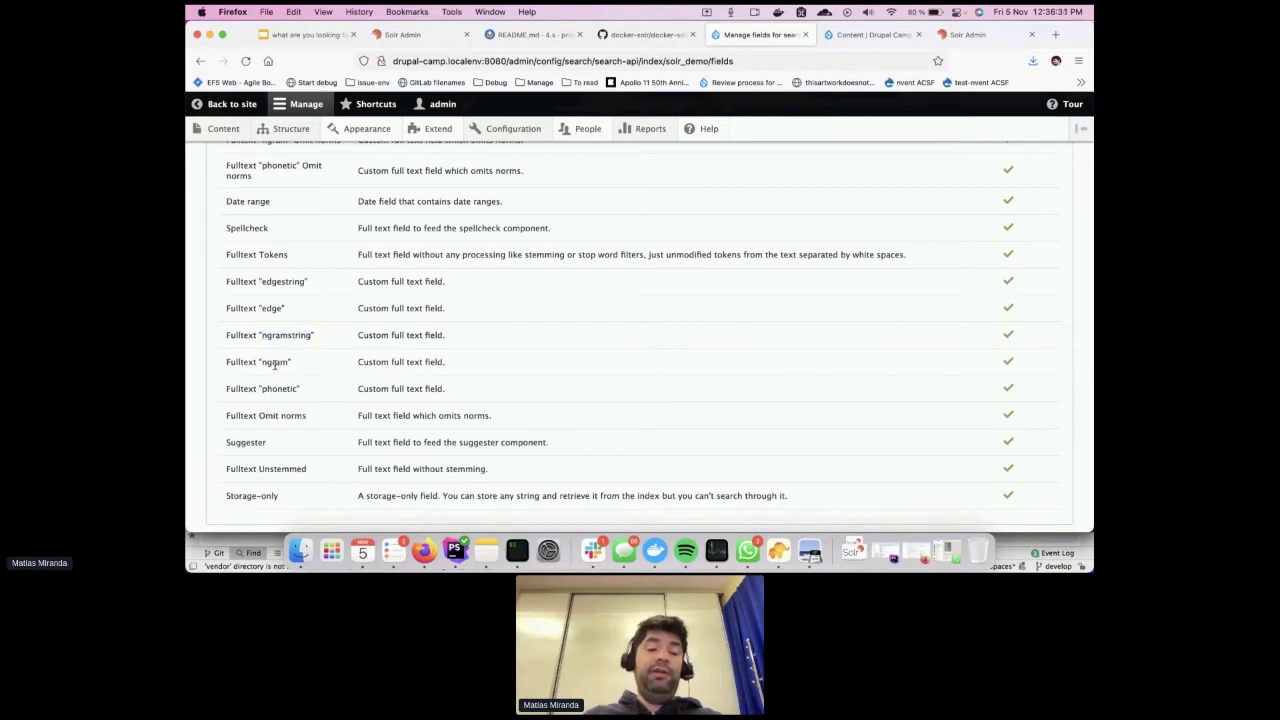
double_click(275, 363)
double_click(276, 334)
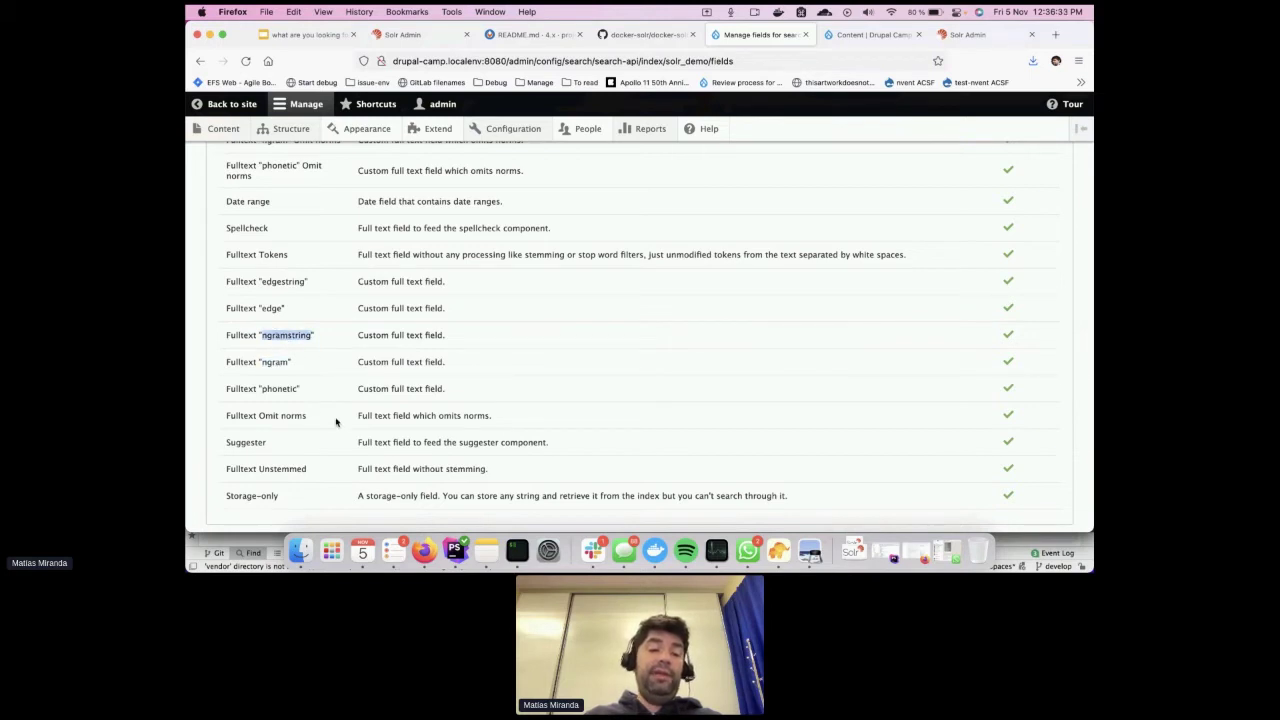
double_click(280, 389)
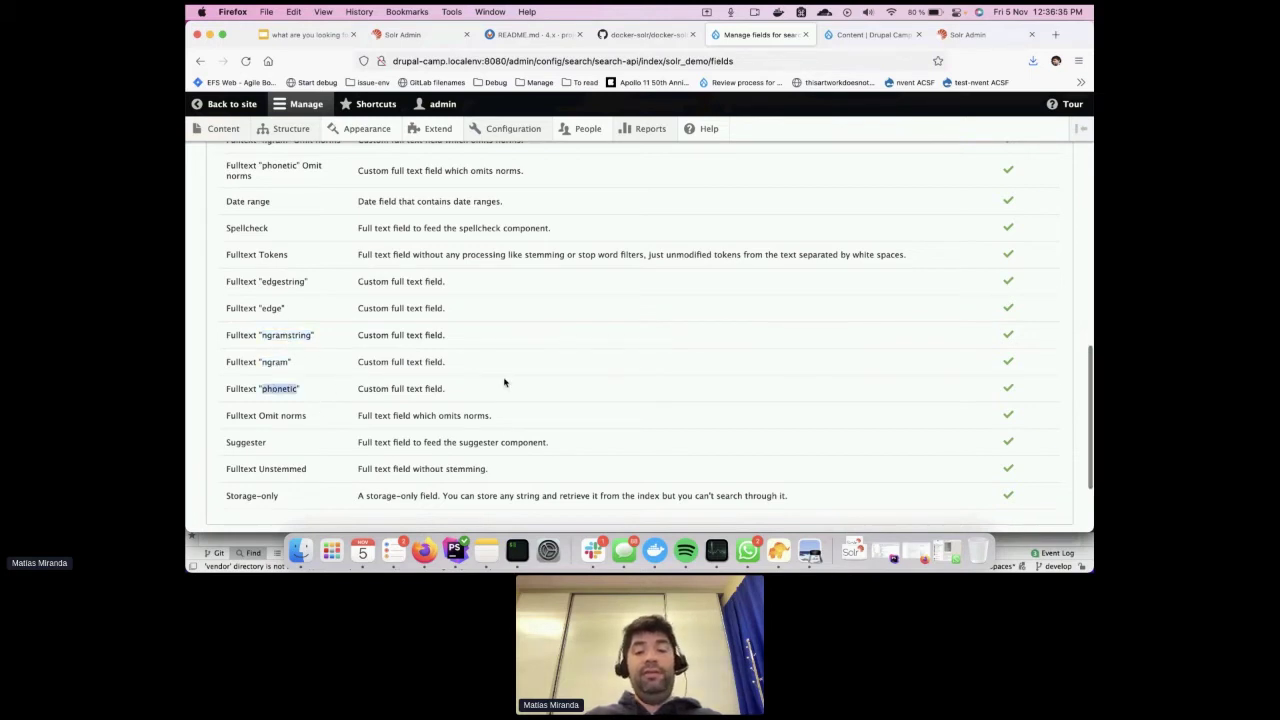
scroll(504, 382, "up", 15)
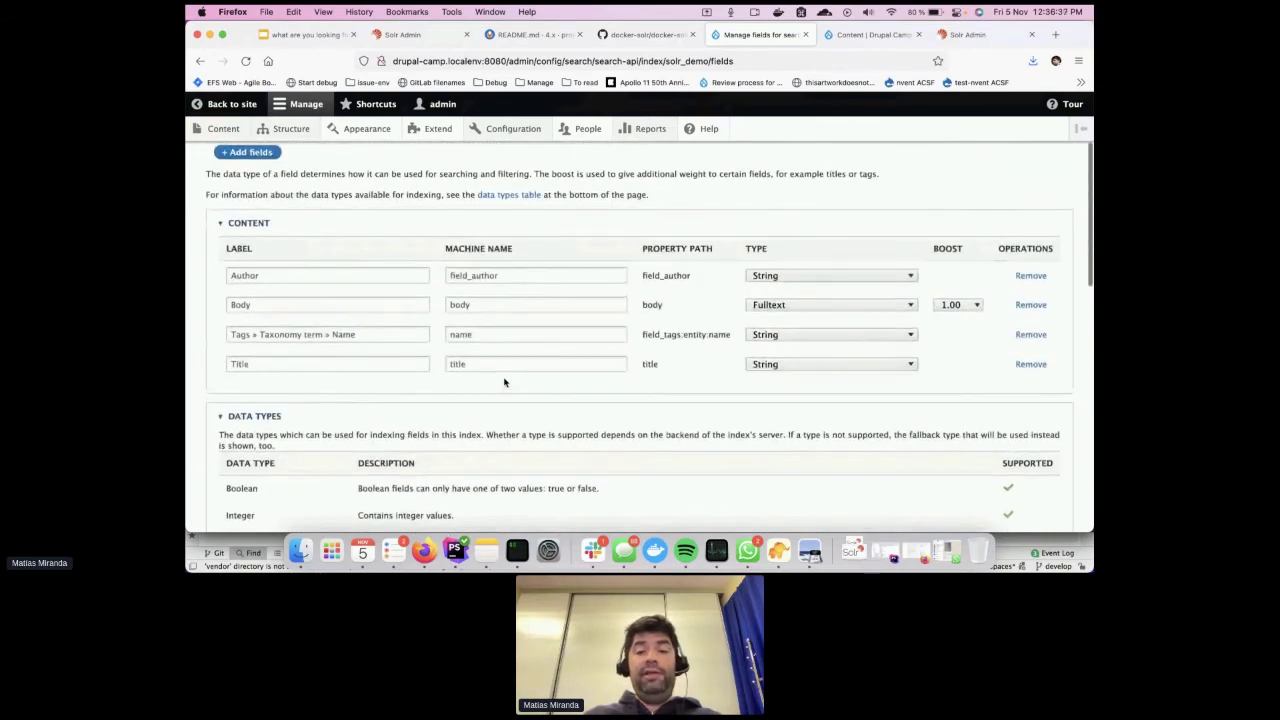
Change the Body field type to String and save the index fields
left_click(806, 302)
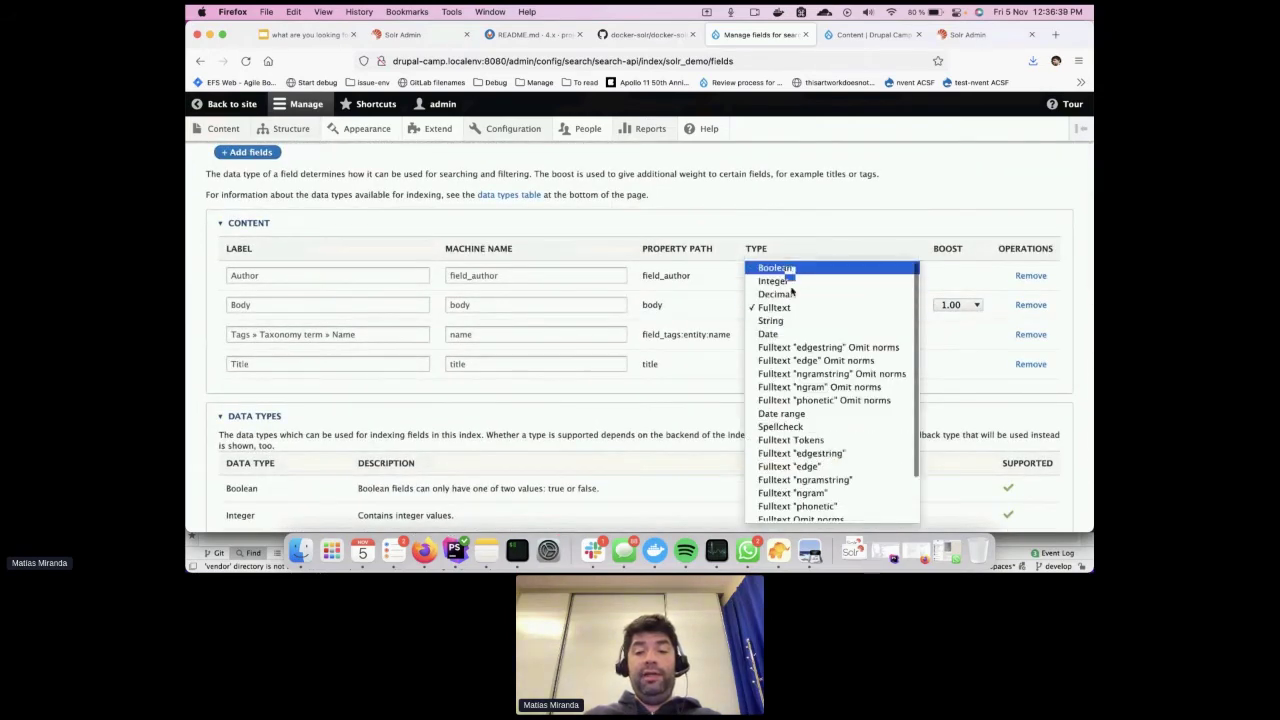
left_click(793, 321)
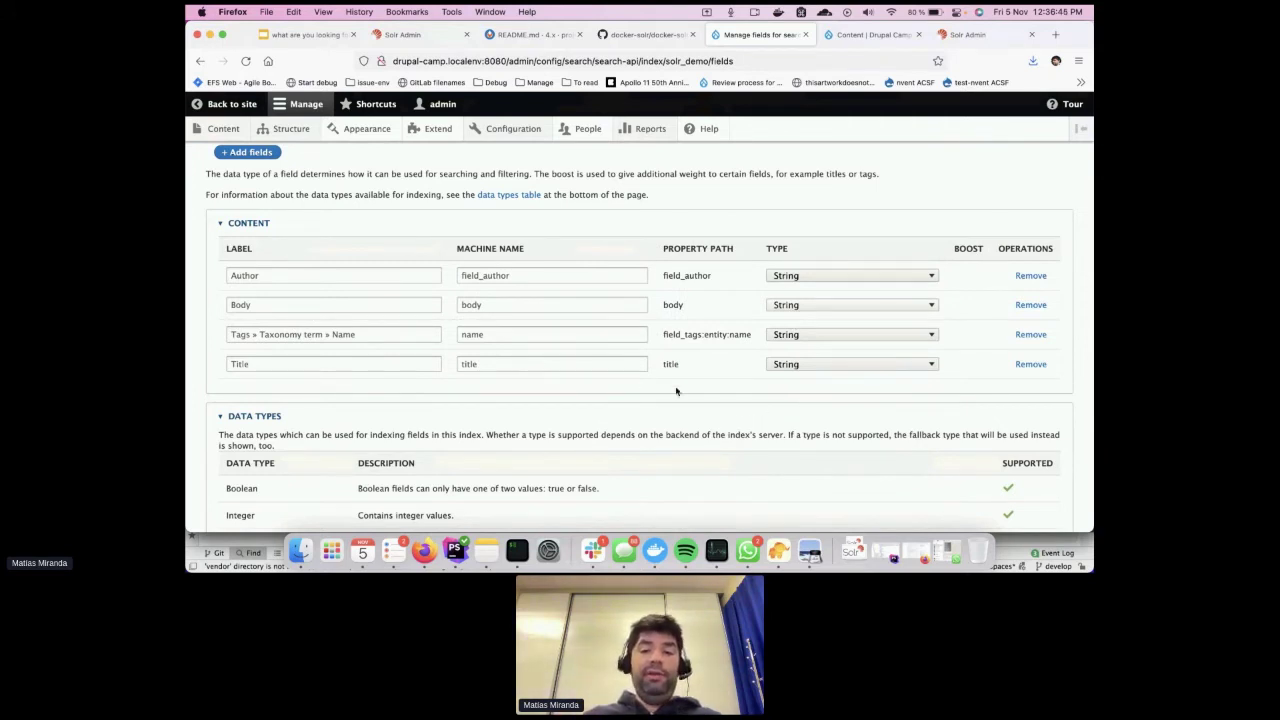
scroll(629, 429, "down", 2)
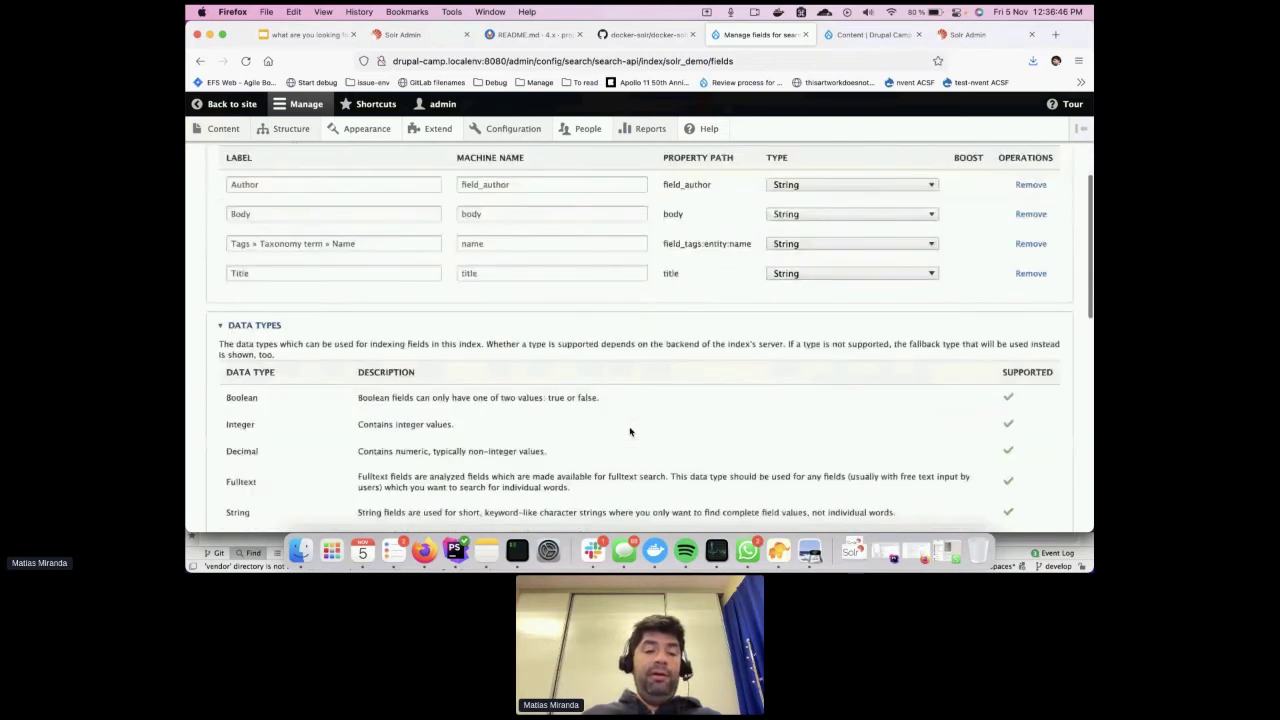
scroll(629, 431, "down", 10)
left_click(255, 466)
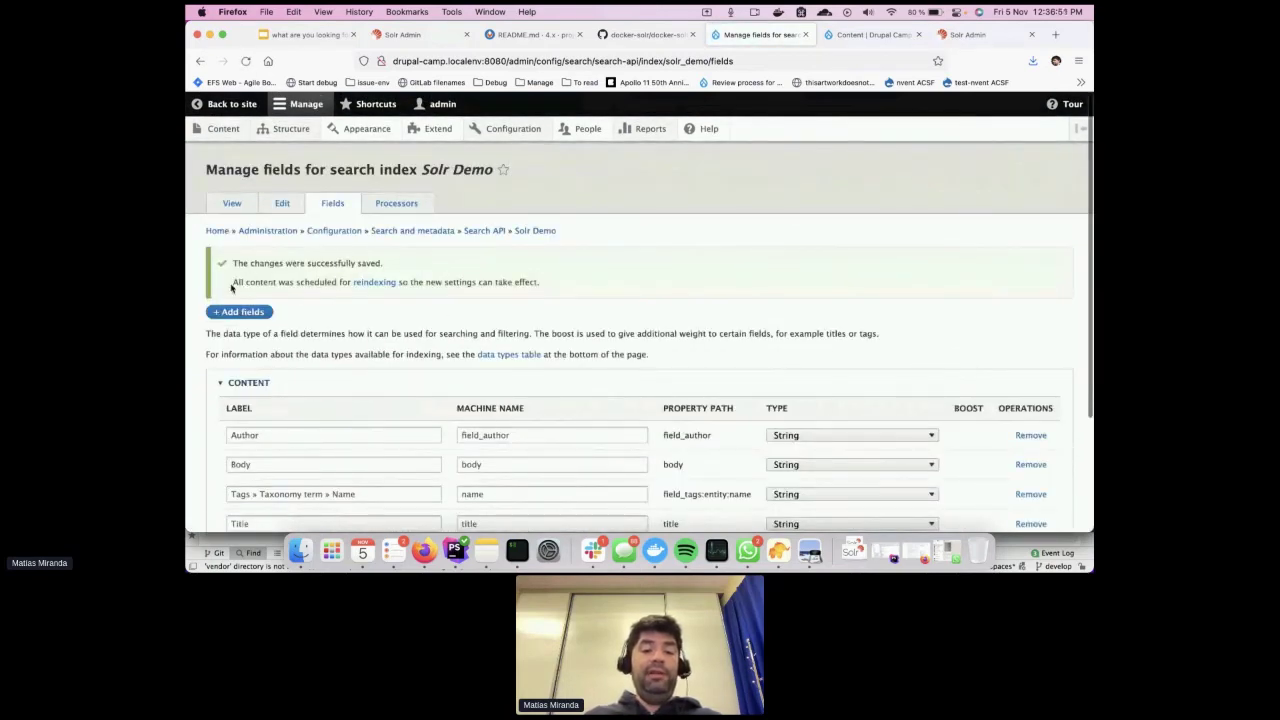
Open the Solr Demo status page from the reindexing notice and index all 8 items now
left_click_drag(232, 287, 337, 285)
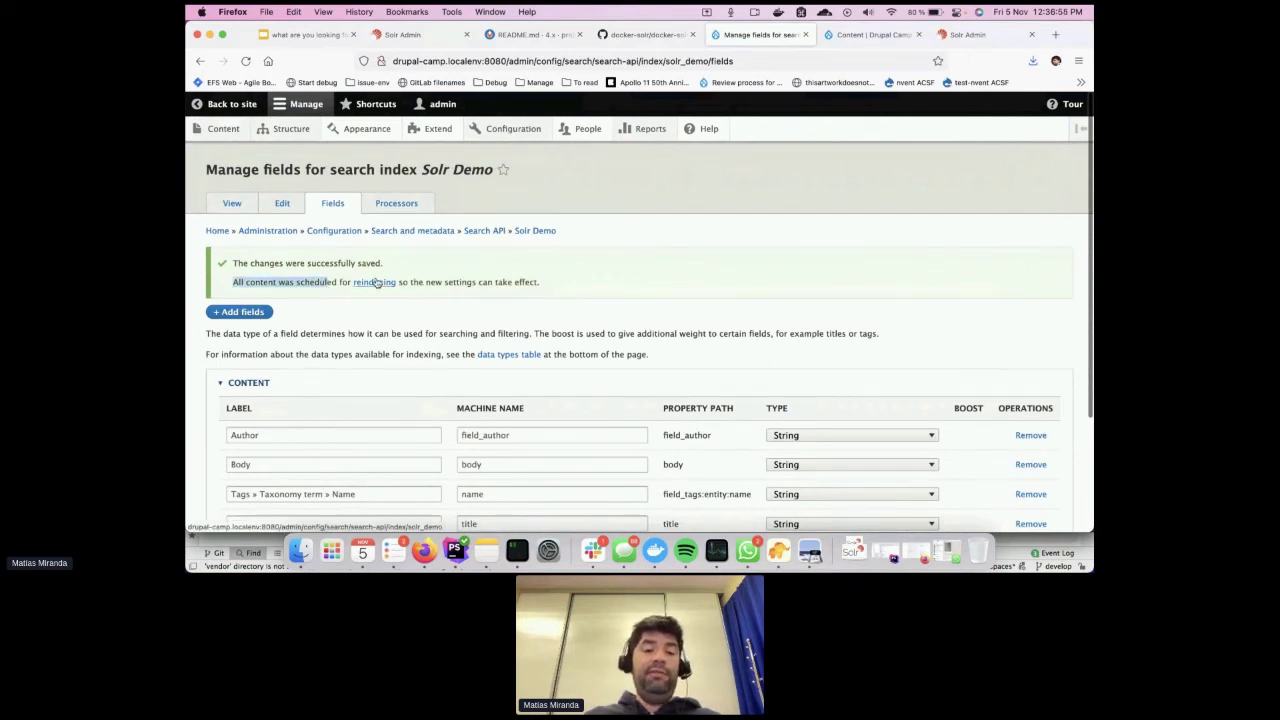
left_click(373, 282)
scroll(371, 389, "down", 3)
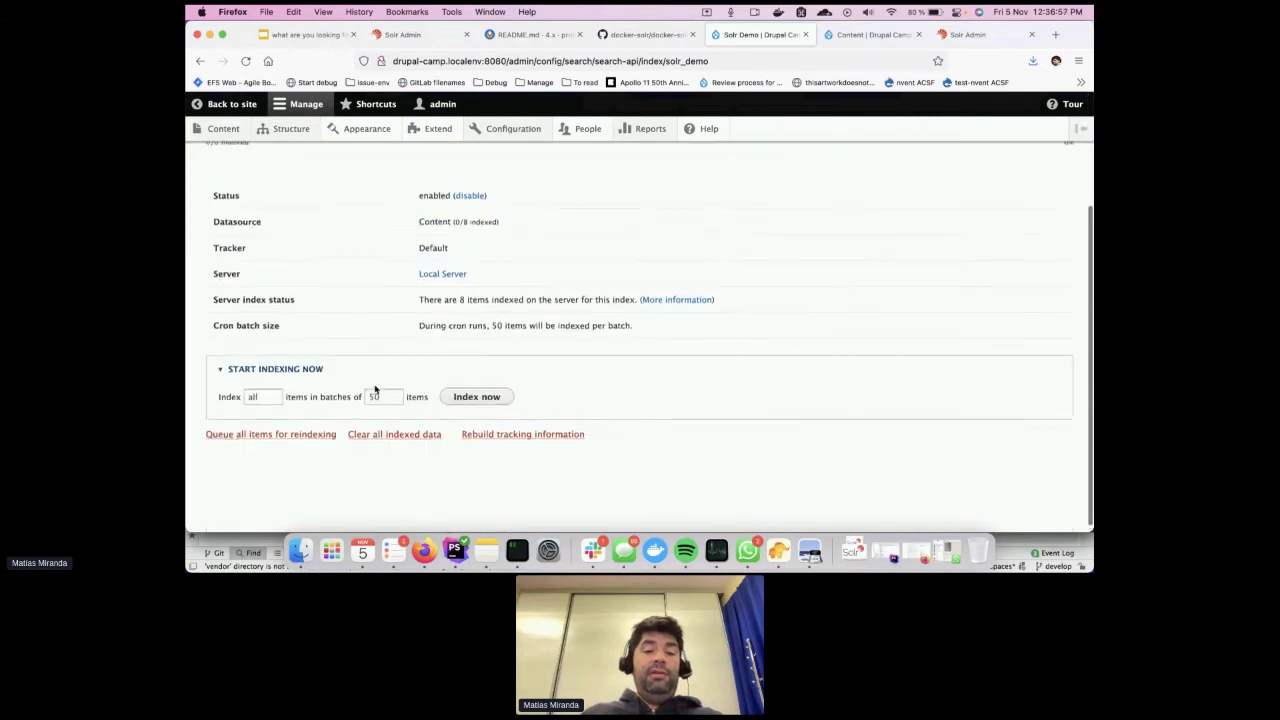
left_click(476, 392)
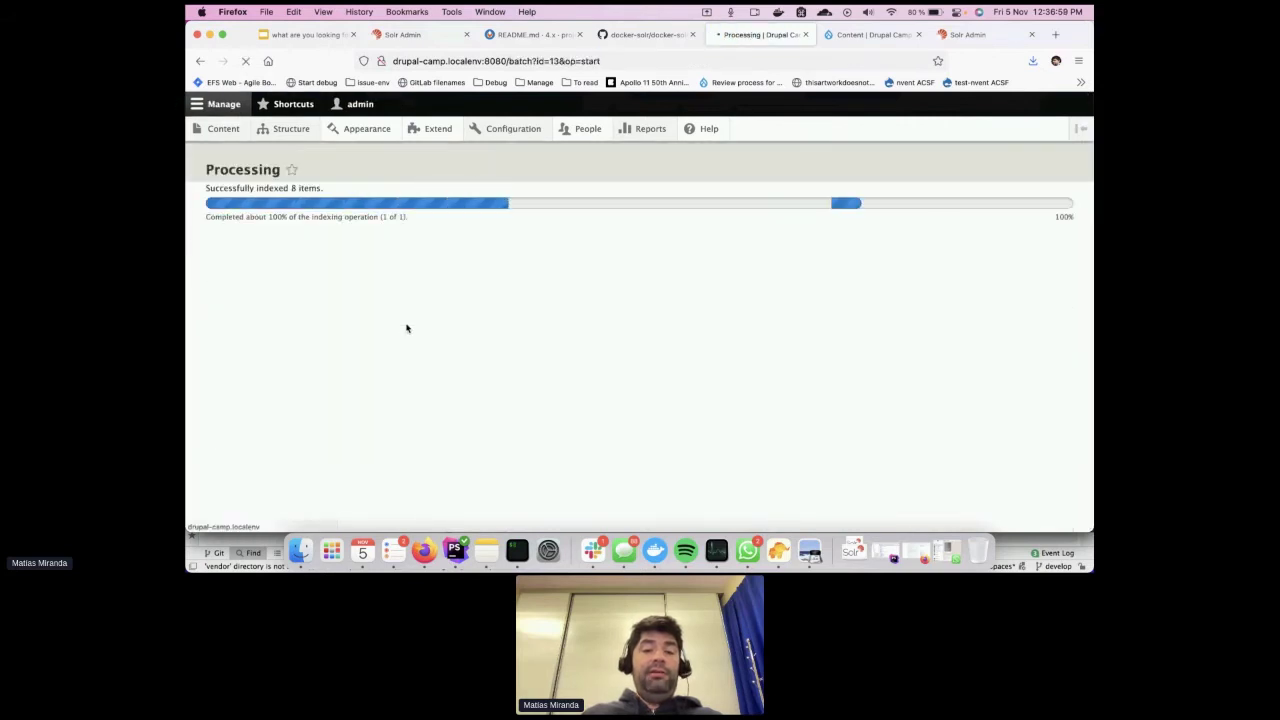
left_click(968, 34)
Reload the core1 results and inspect the ss_body, ss_field_author and ss_title fields
left_click(245, 61)
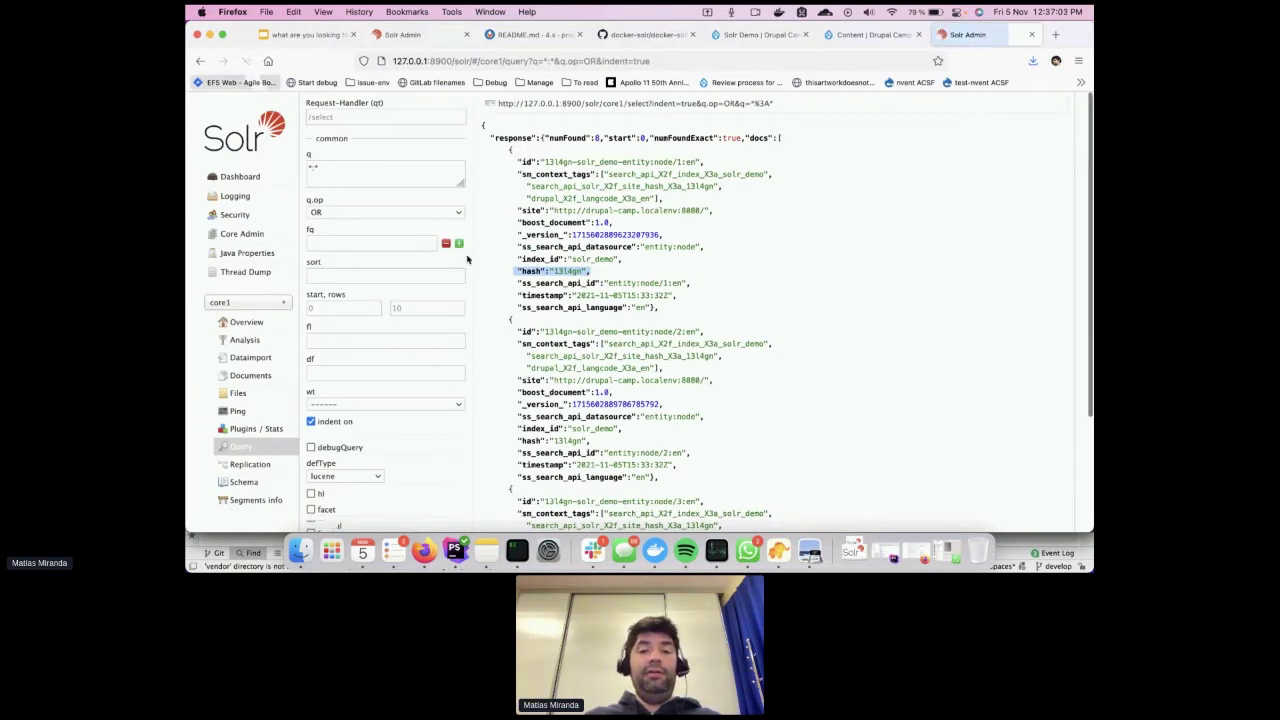
scroll(621, 287, "down", 1)
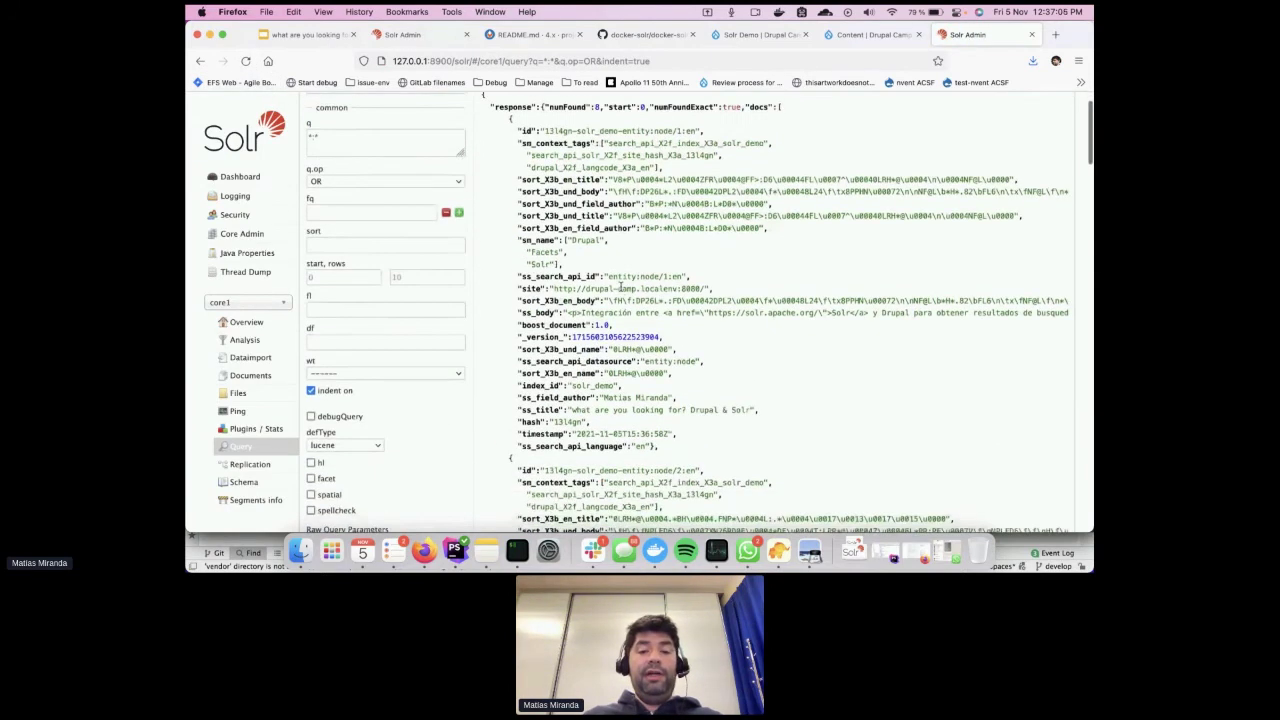
left_click_drag(522, 312, 656, 313)
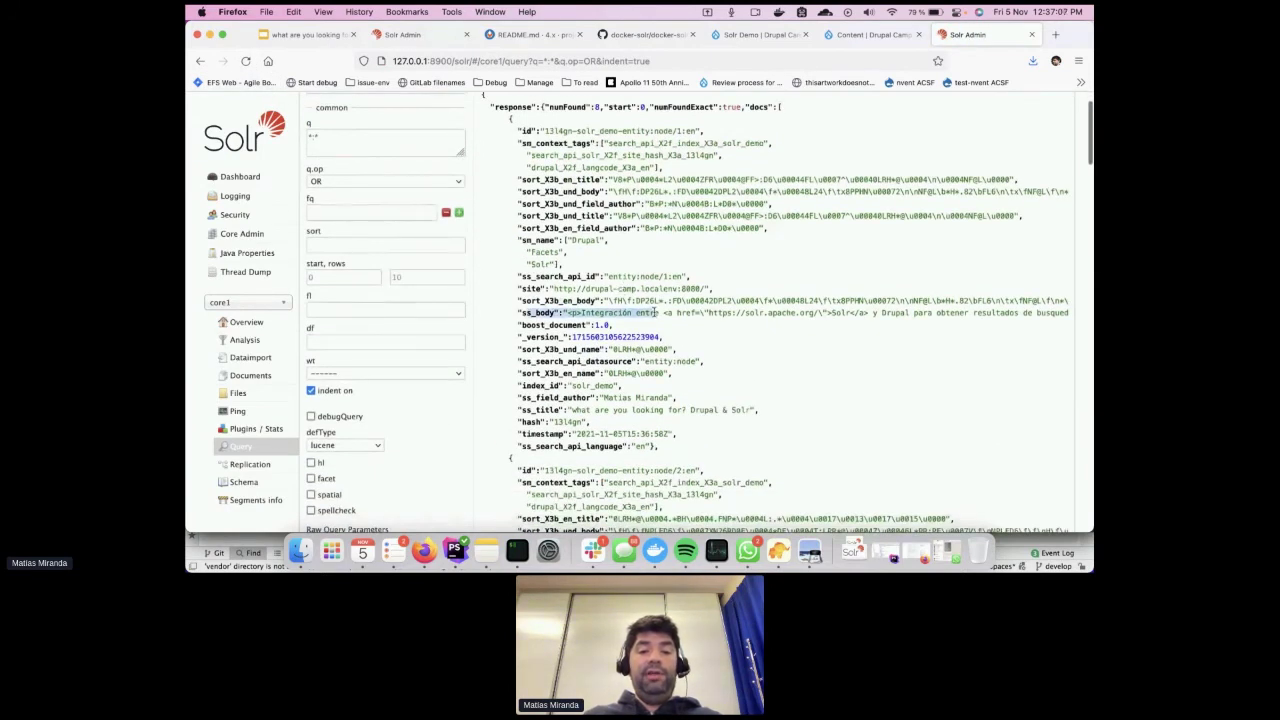
left_click_drag(537, 396, 670, 397)
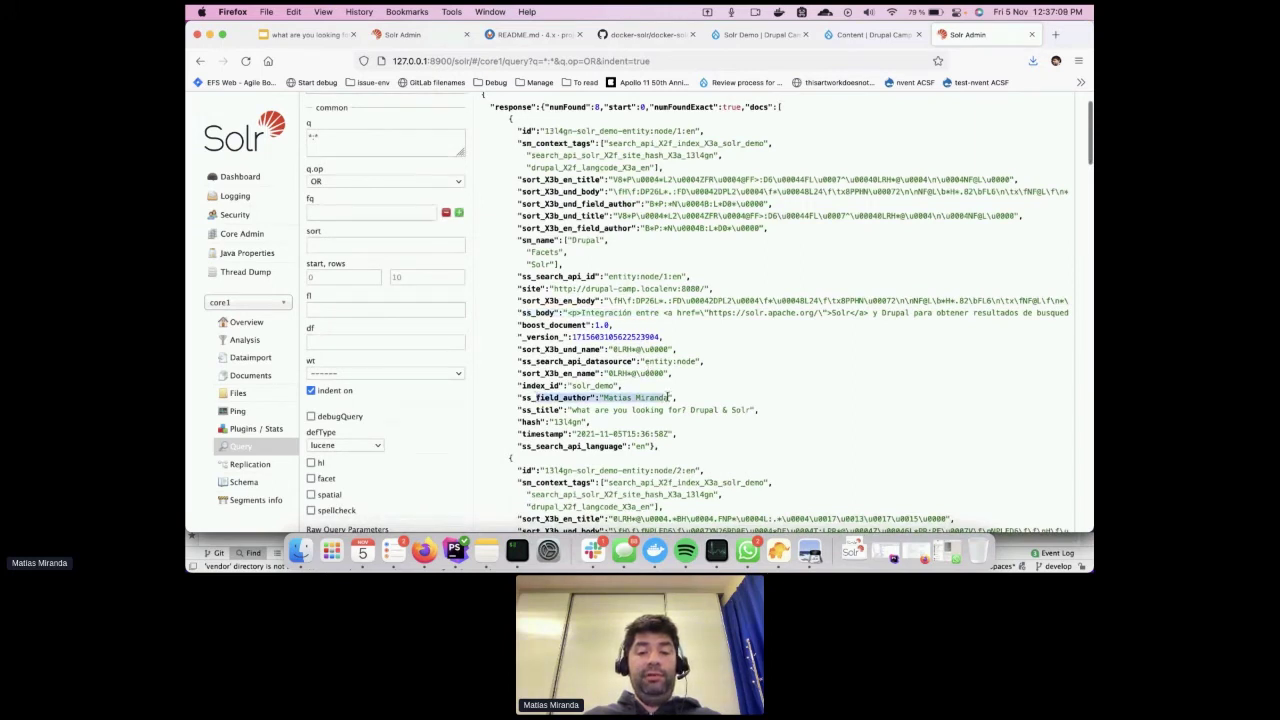
mouse_move(533, 410)
left_mouse_down()
mouse_move(618, 411)
mouse_move(536, 398)
left_mouse_up()
key("super+c")
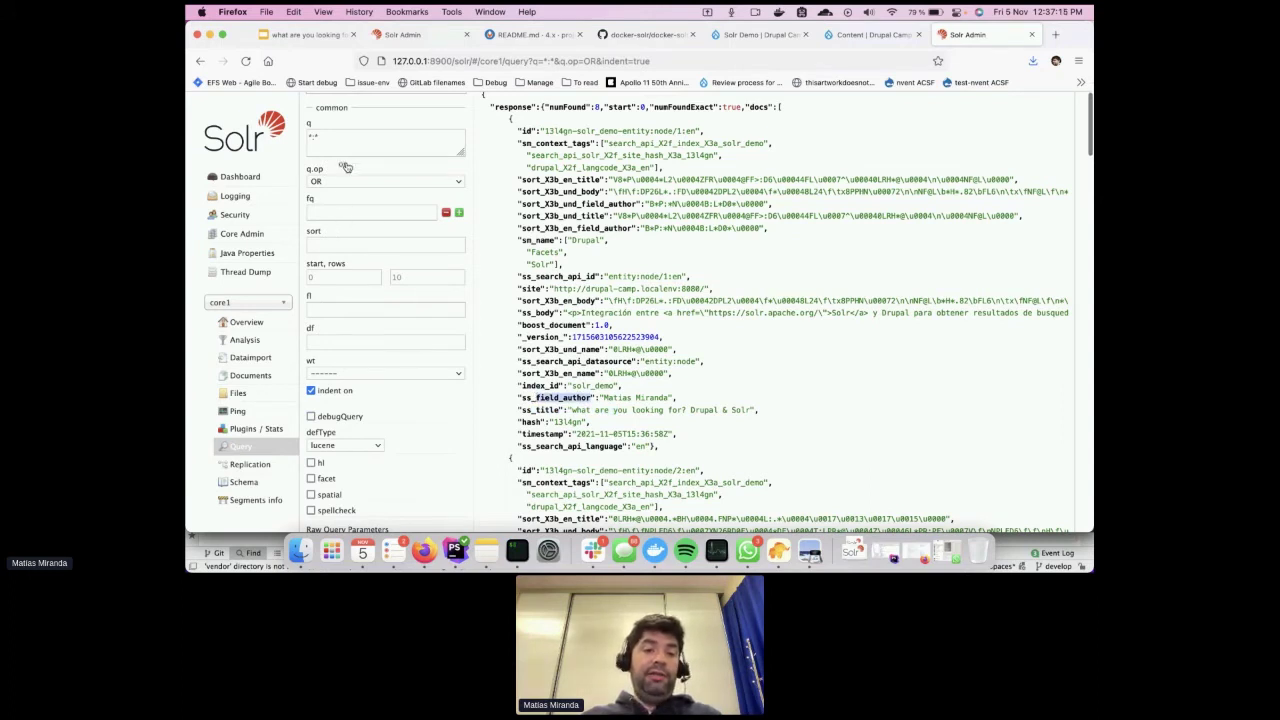
scroll(345, 168, "up", 2)
Rewrite the query as field_author: followed by the author's name in quotes
left_click(339, 197)
key("Home")
key("Delete")
key("super+v")
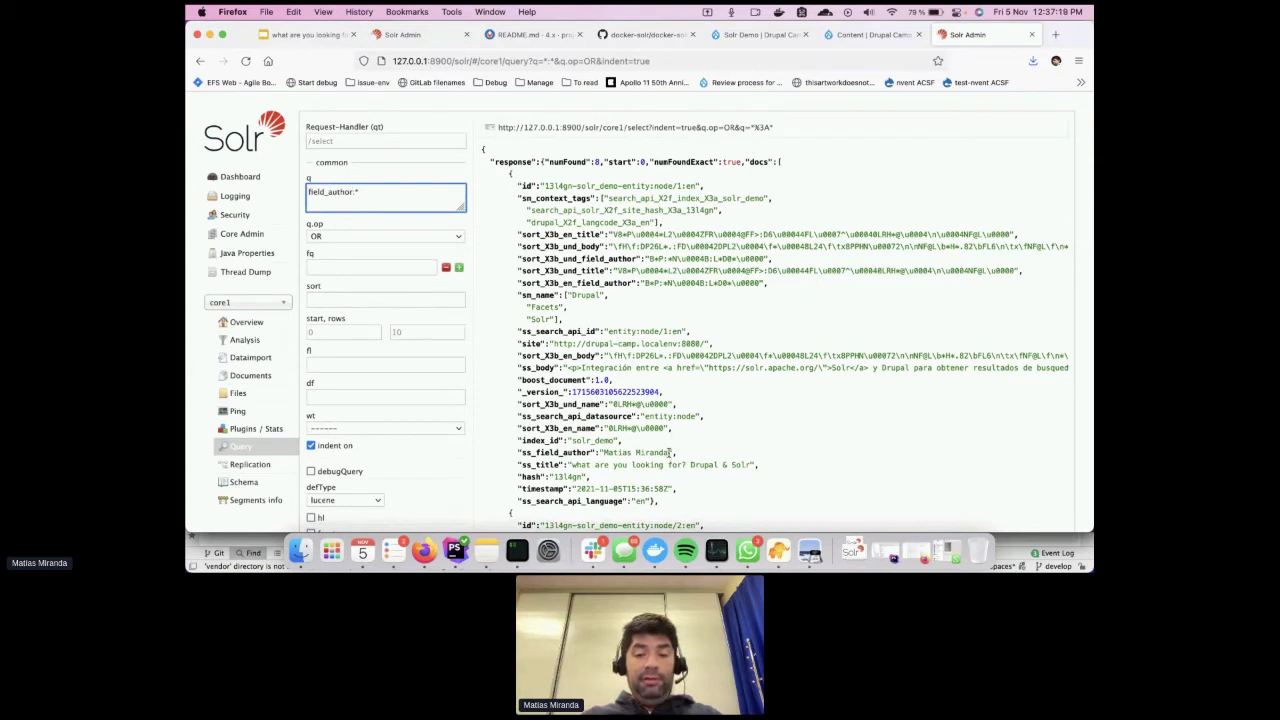
left_click_drag(670, 453, 601, 452)
left_click(396, 194)
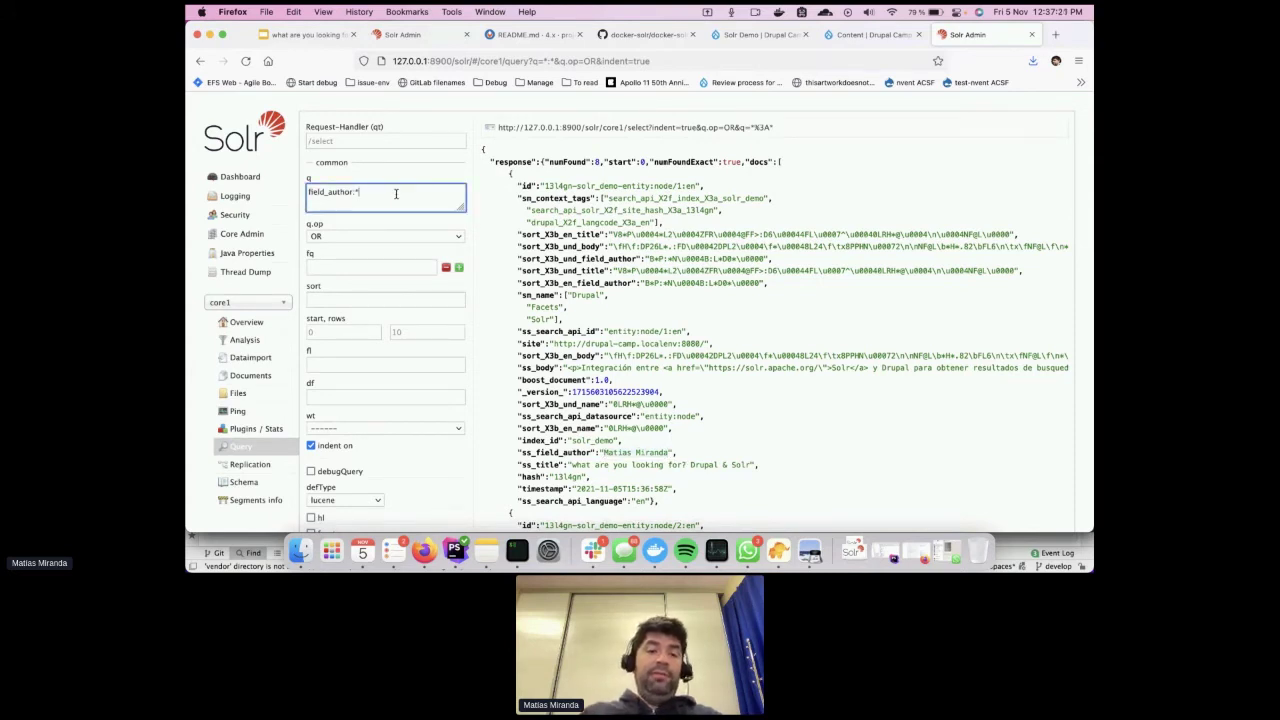
type("\"")
key("super+v")
type("\"")
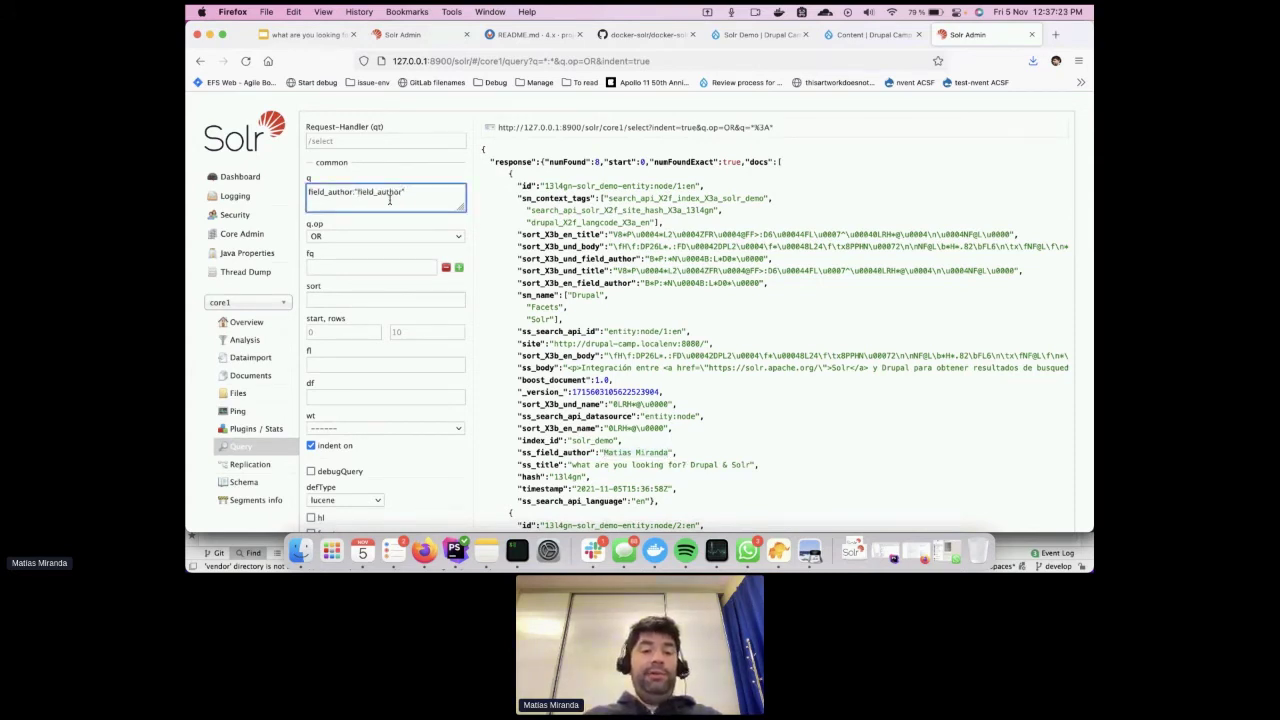
double_click(390, 199)
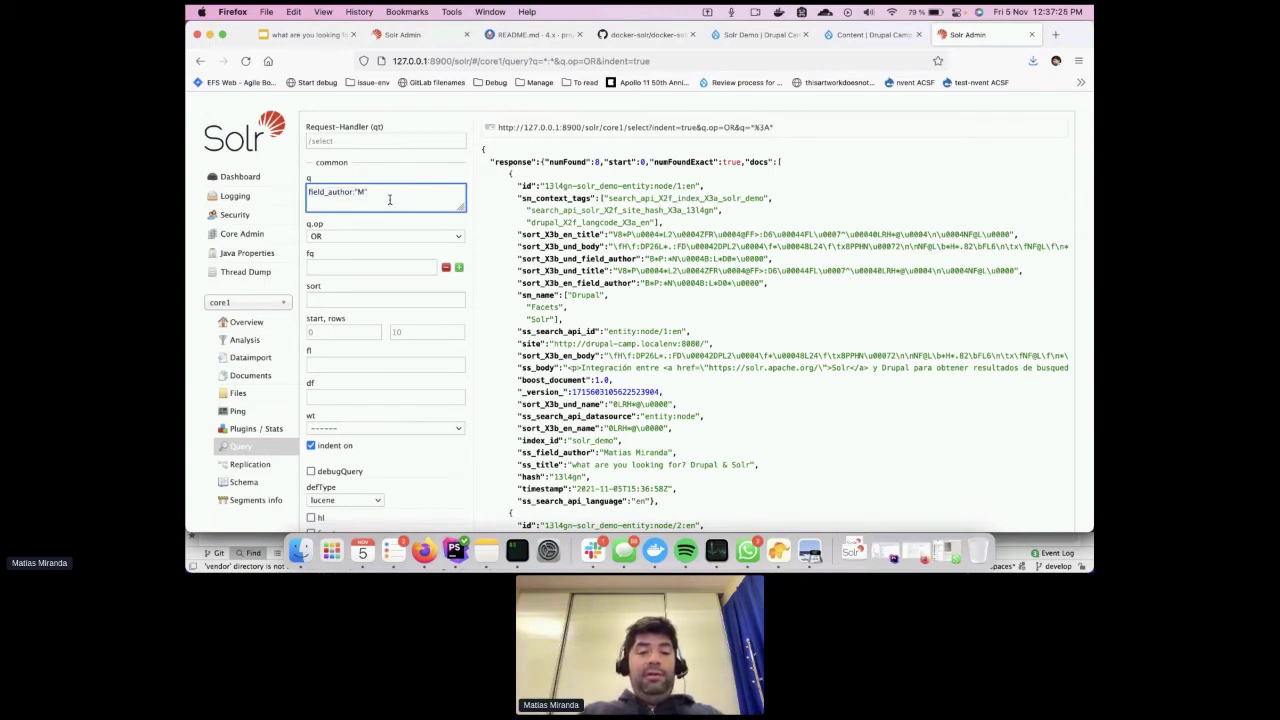
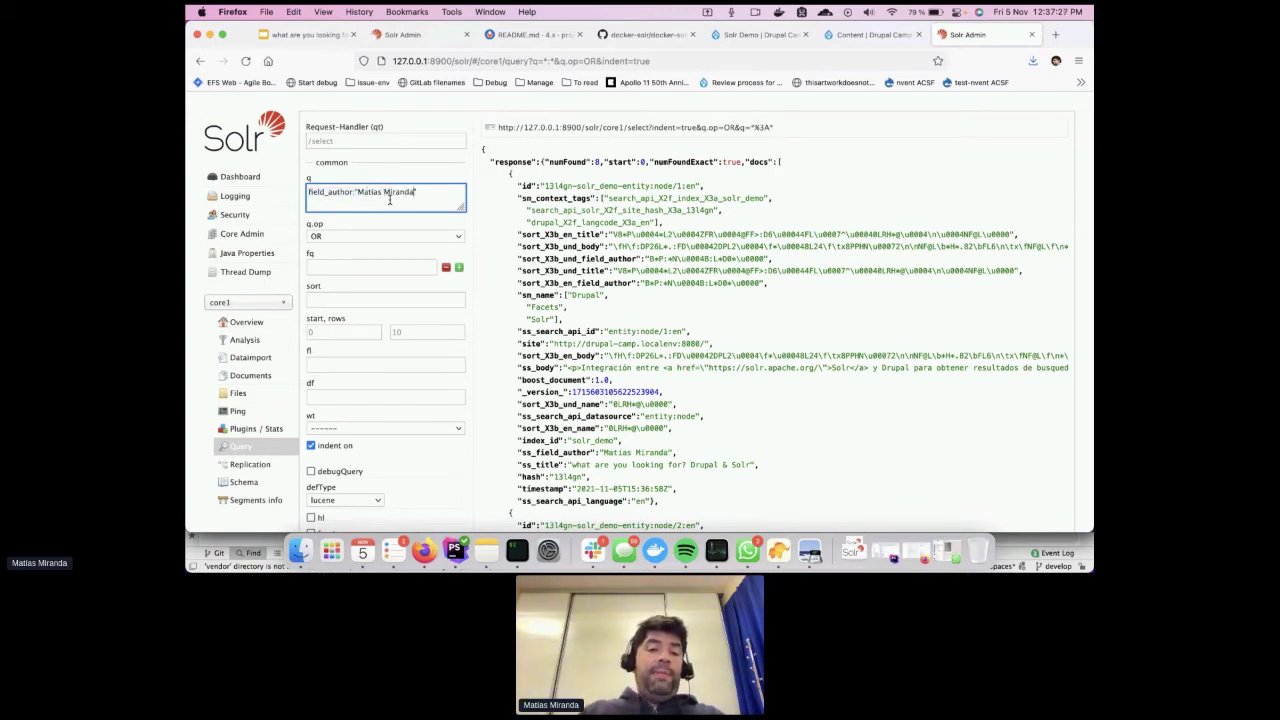
scroll(386, 215, "down", 3)
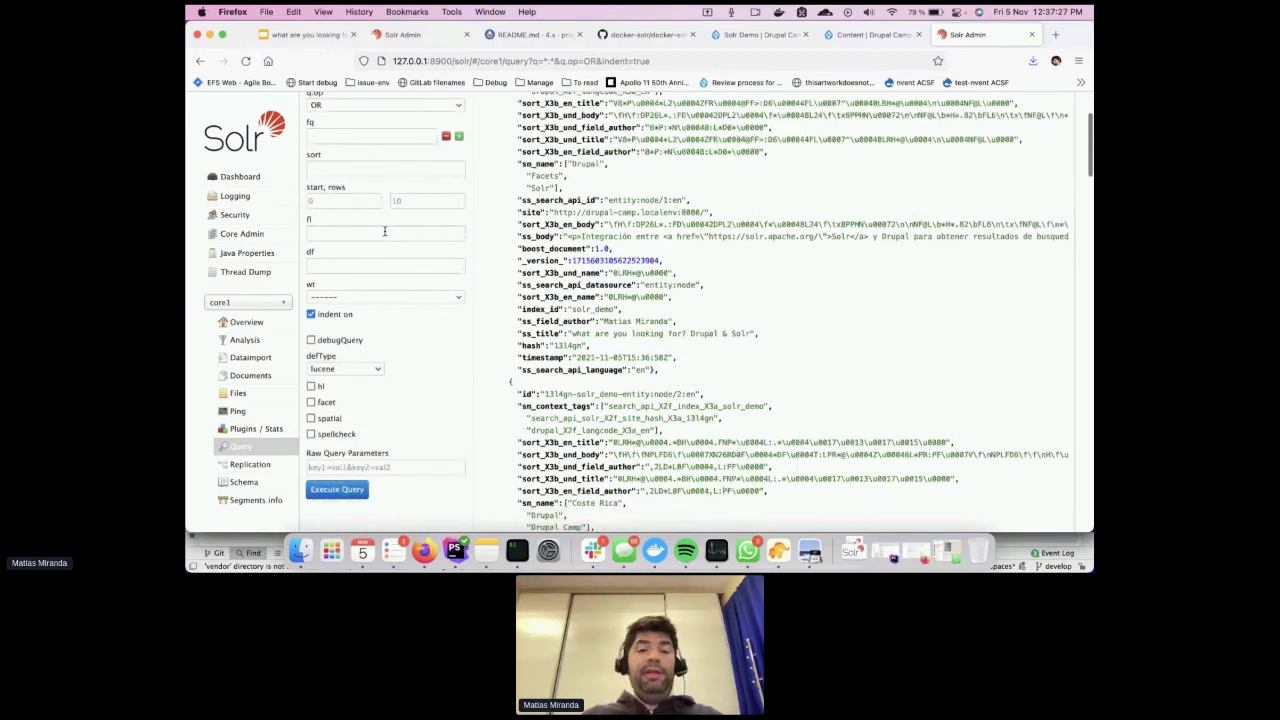
Run the field_author query, then retry it with the sm_field_author prefix
left_click(337, 489)
left_click(438, 196)
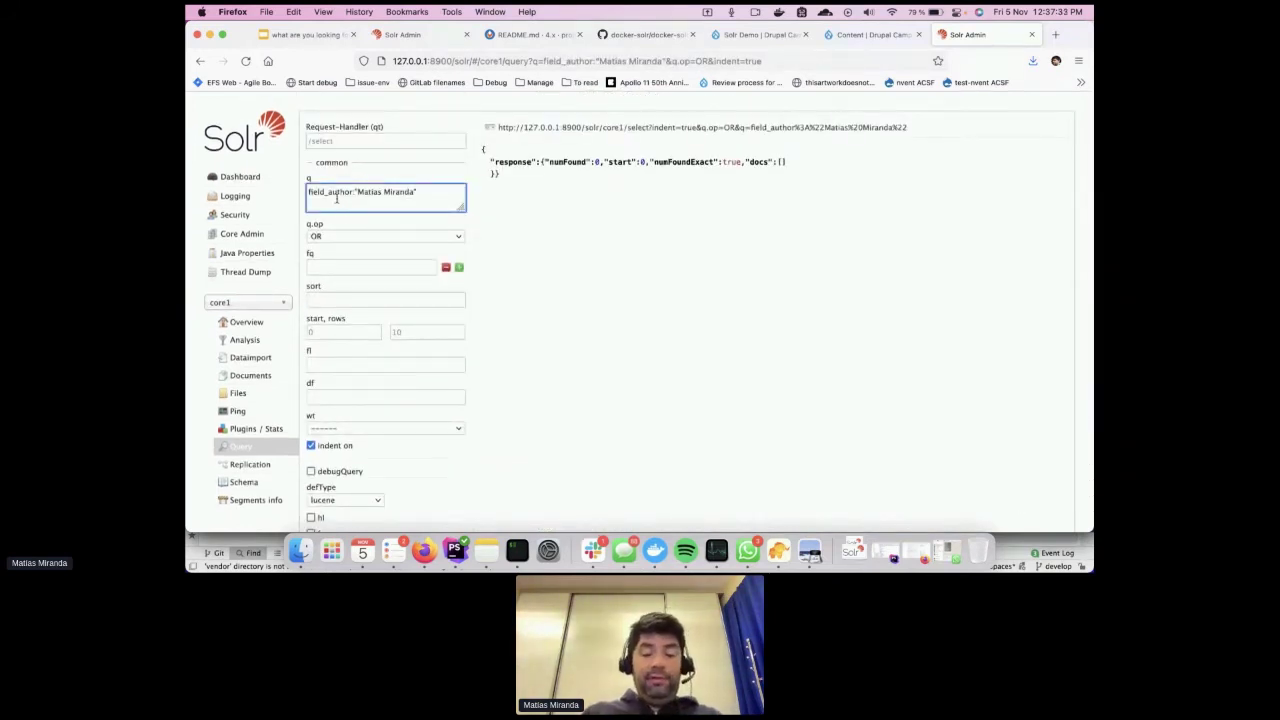
type("sm")
key("Return")
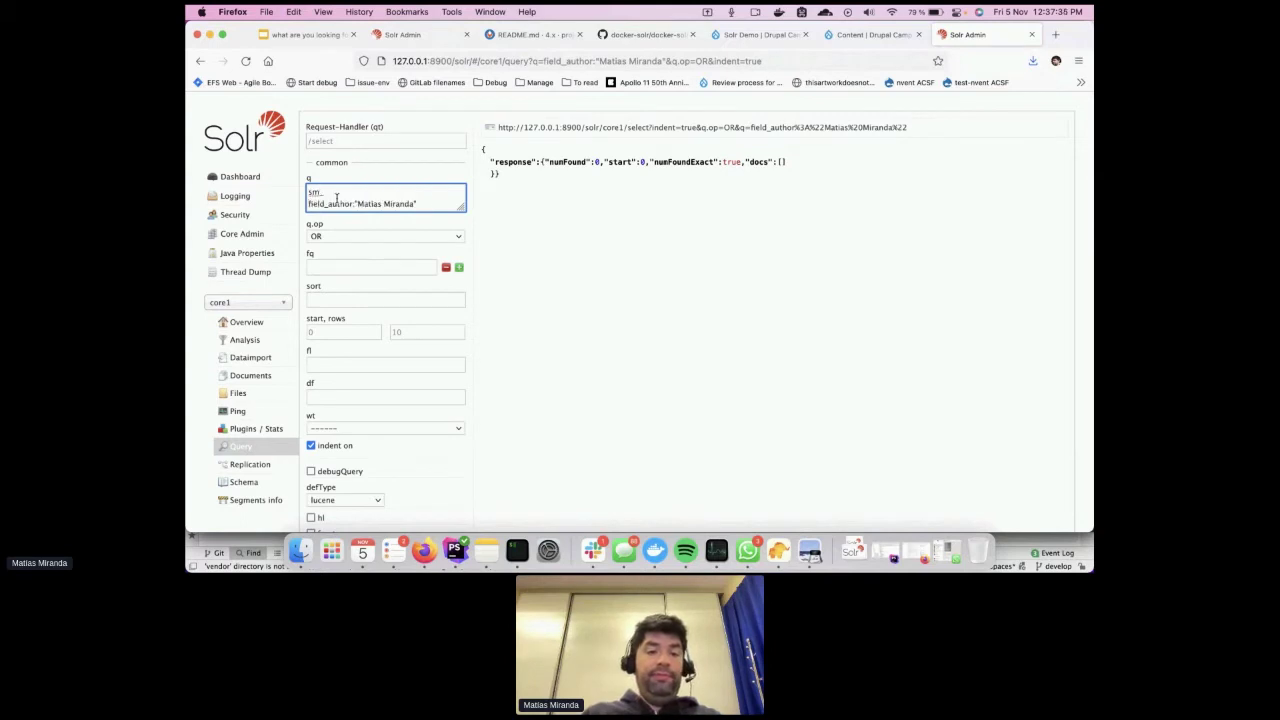
key("BackSpace")
key("BackSpace")
key("BackSpace")
scroll(337, 200, "down", 5)
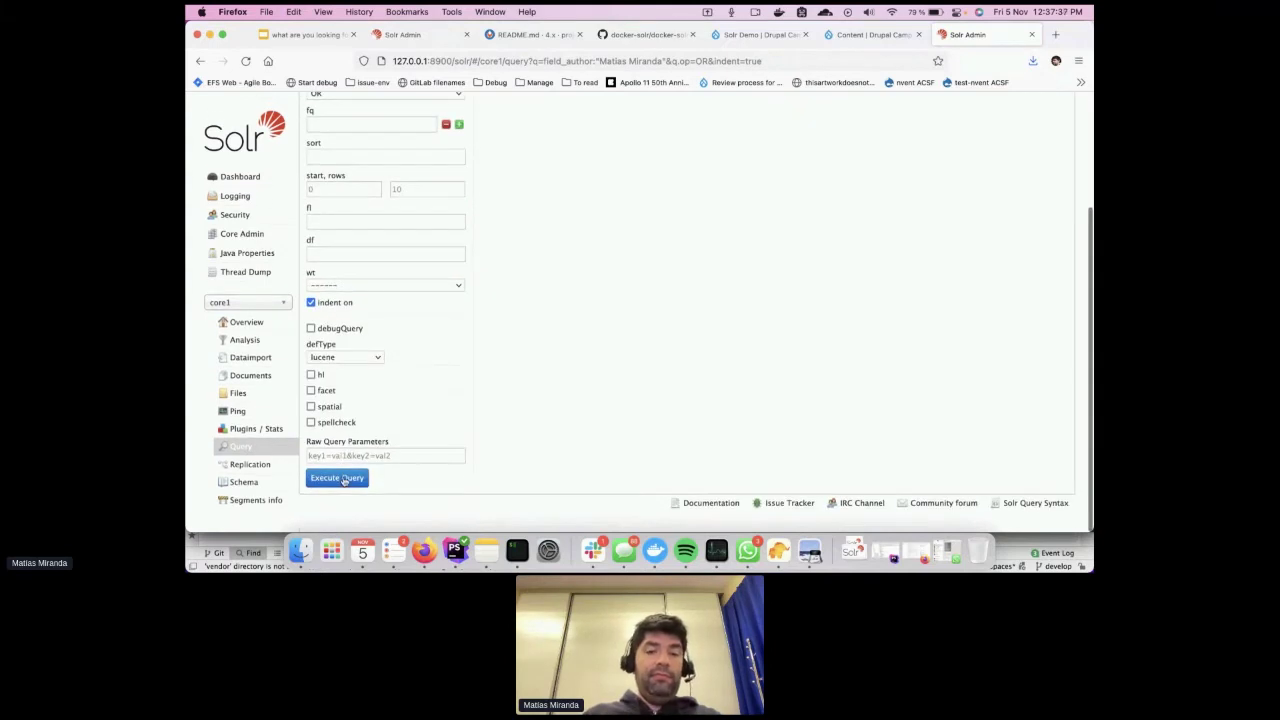
left_click(340, 478)
Clear the query text and run the default match-all query
left_click(430, 160)
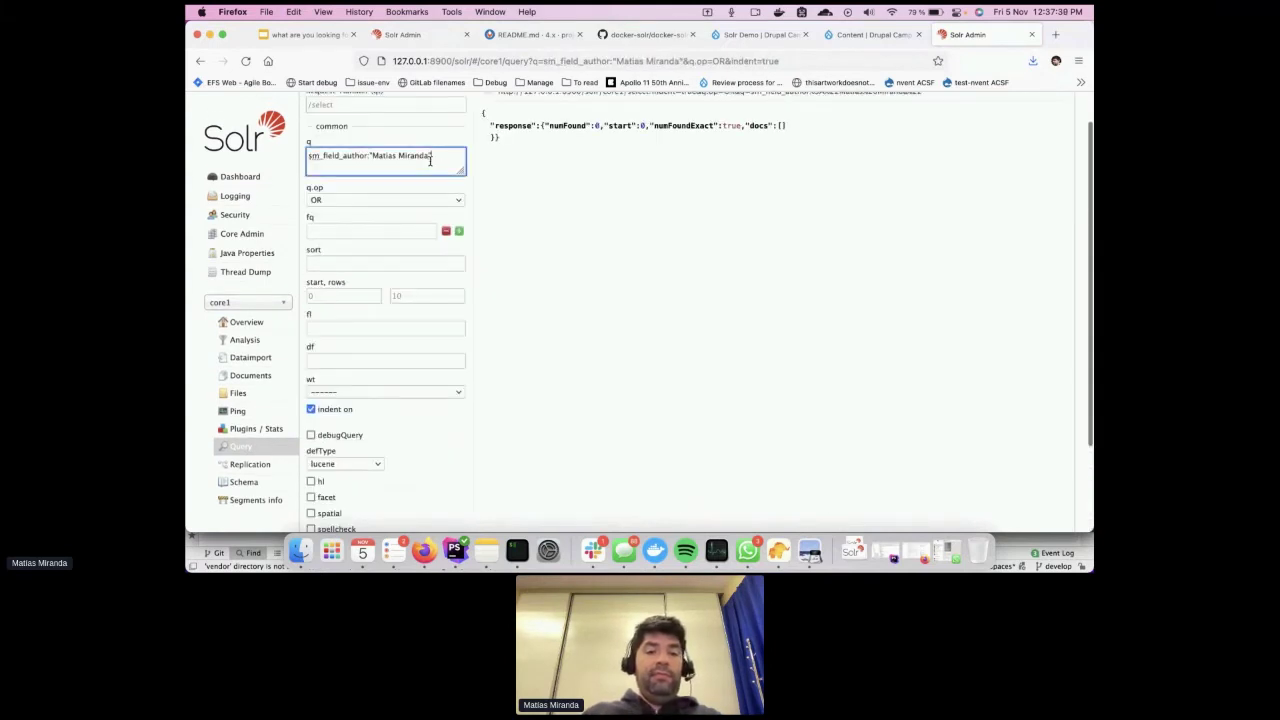
key("super+a")
key("BackSpace")
scroll(414, 330, "down", 3)
left_click(337, 476)
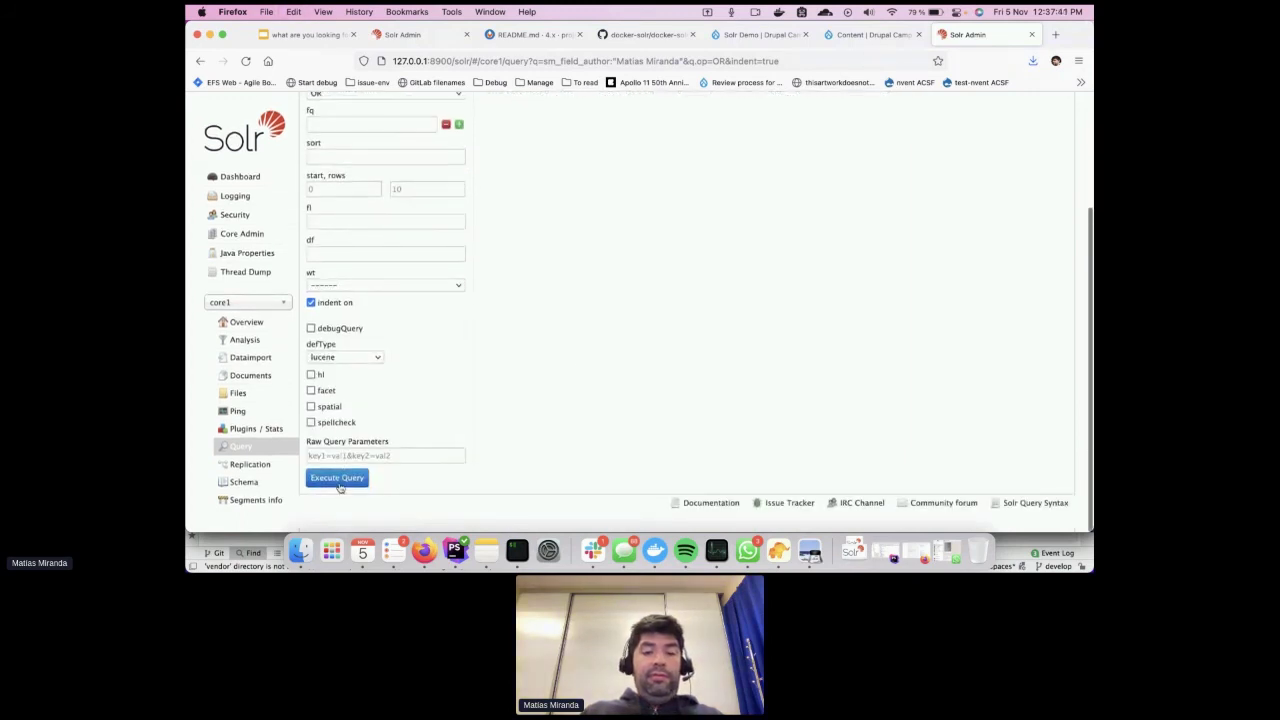
scroll(629, 317, "up", 3)
scroll(629, 317, "down", 3)
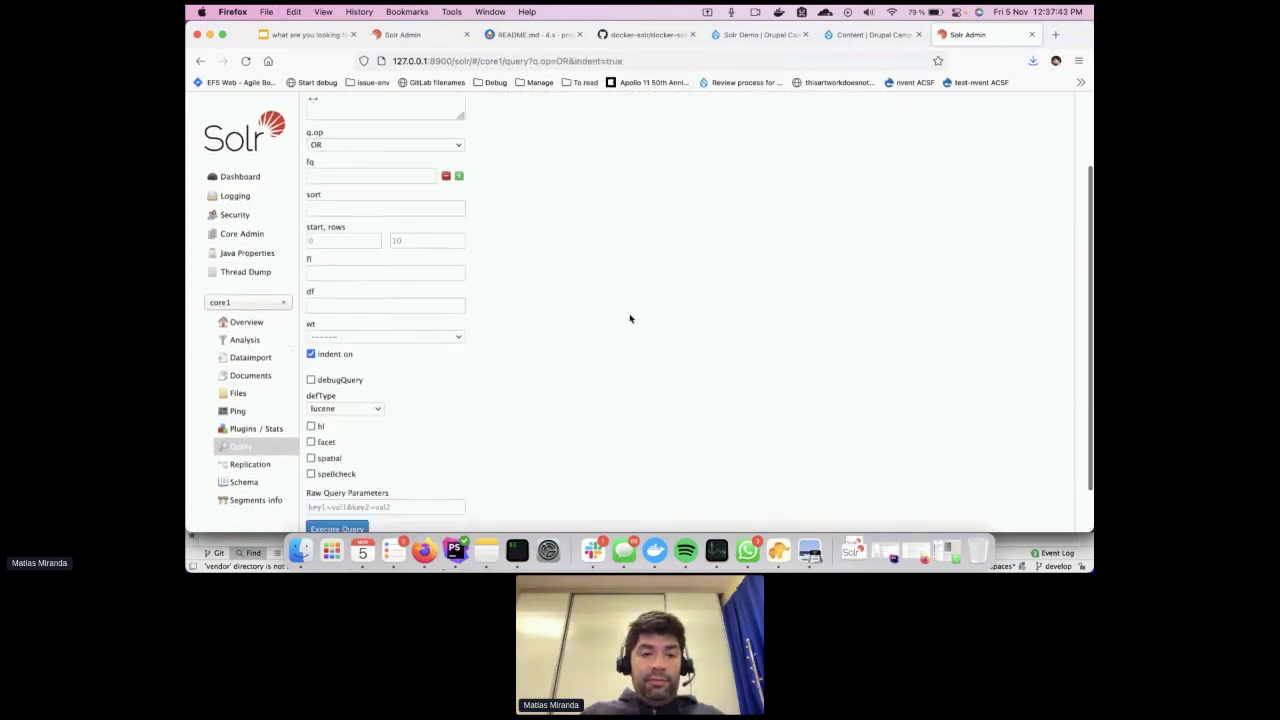
left_click(334, 479)
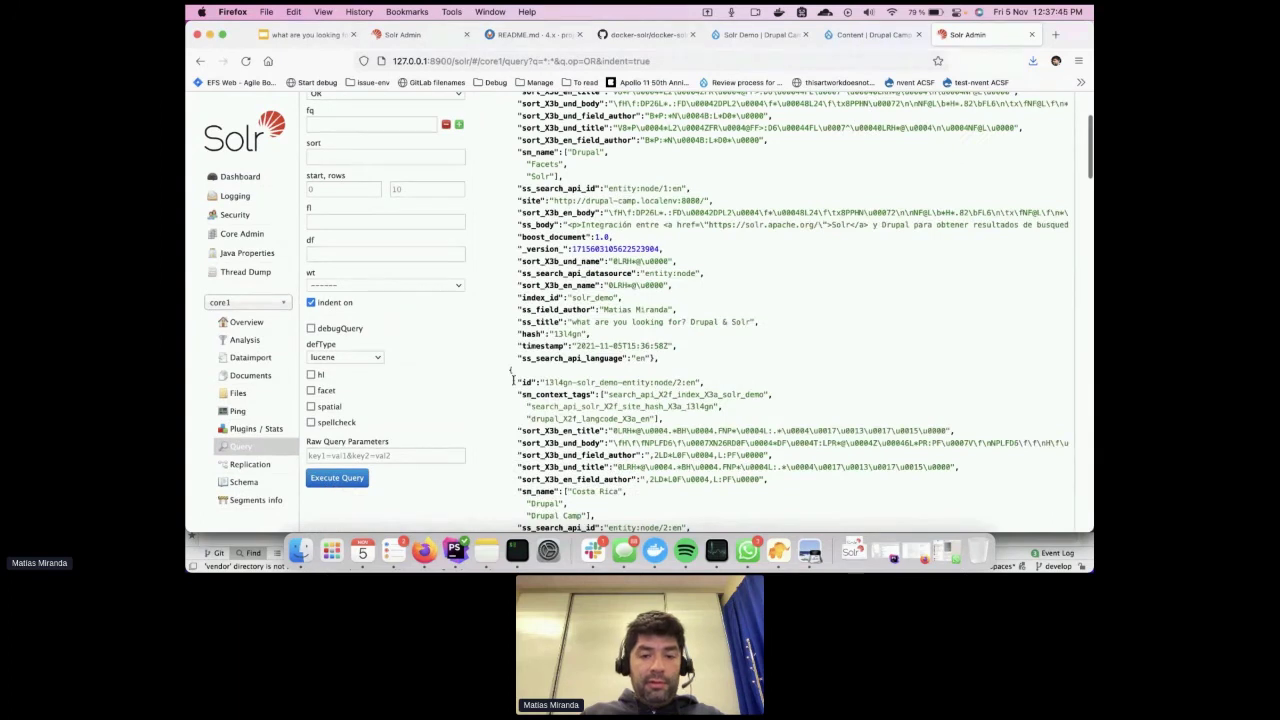
scroll(530, 372, "up", 1)
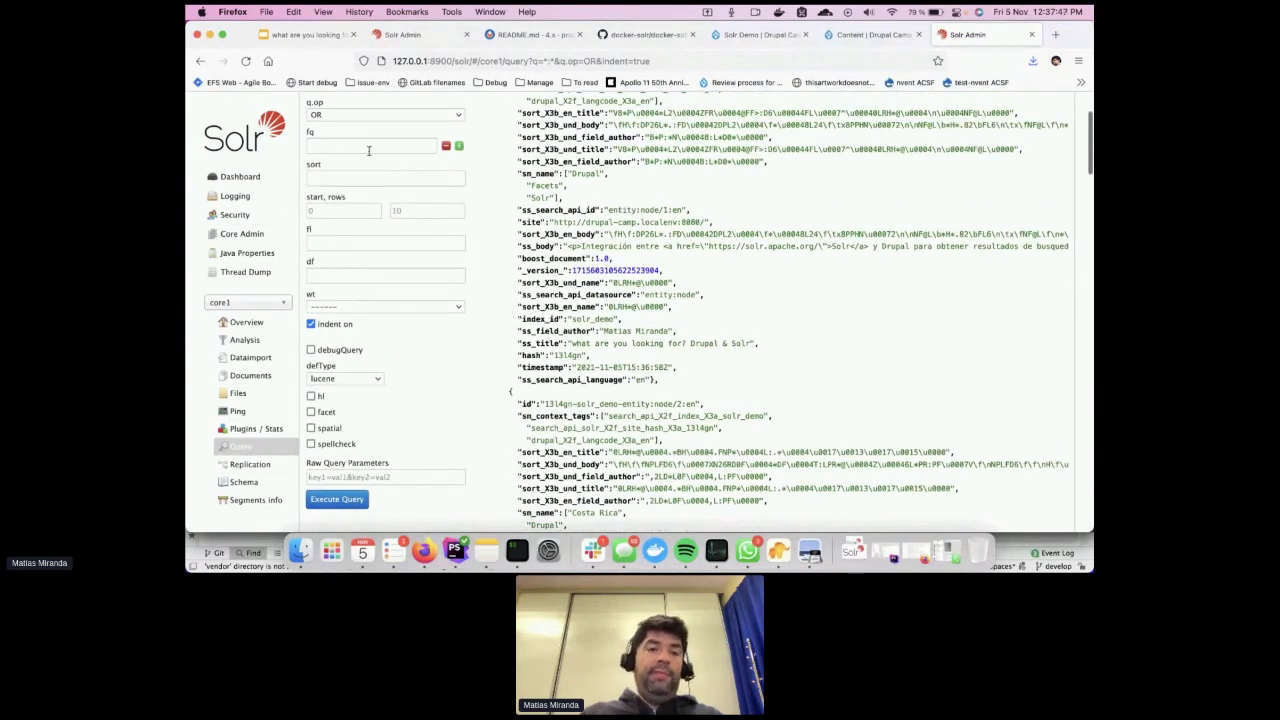
scroll(368, 150, "up", 3)
Query ss_field_author for the author and confirm numFound shows 4 documents
left_click(349, 204)
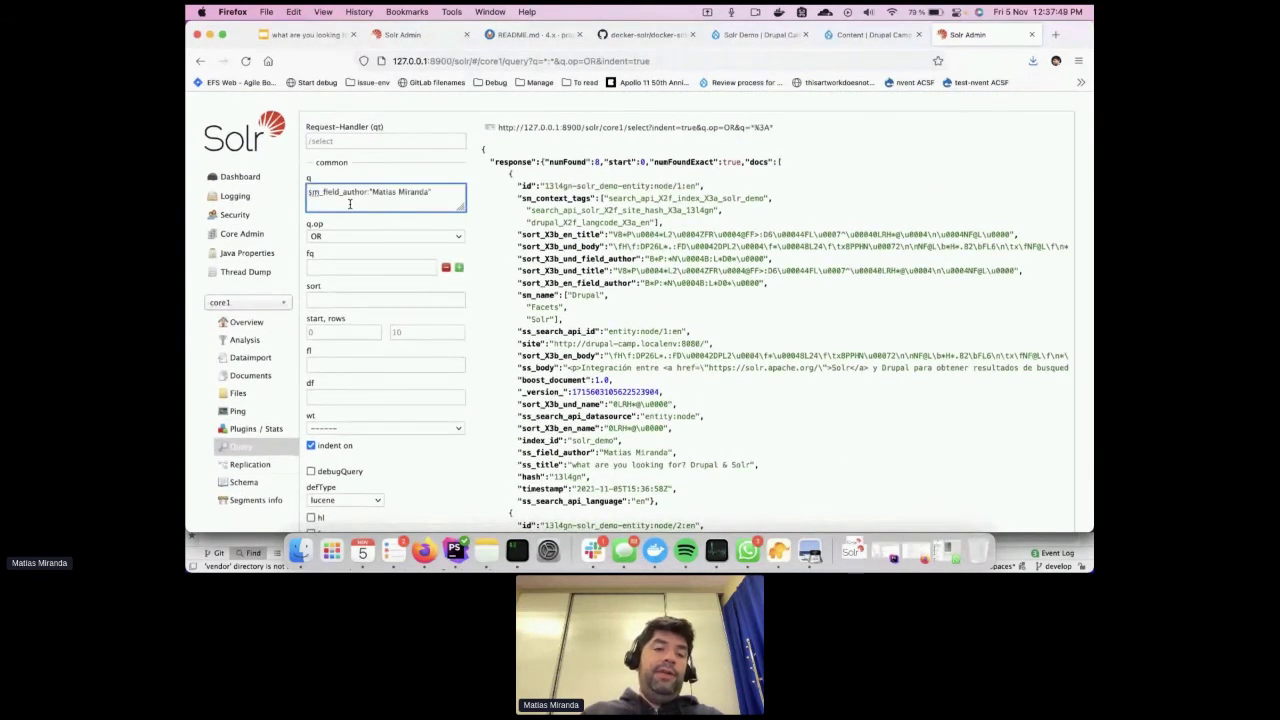
type("ss")
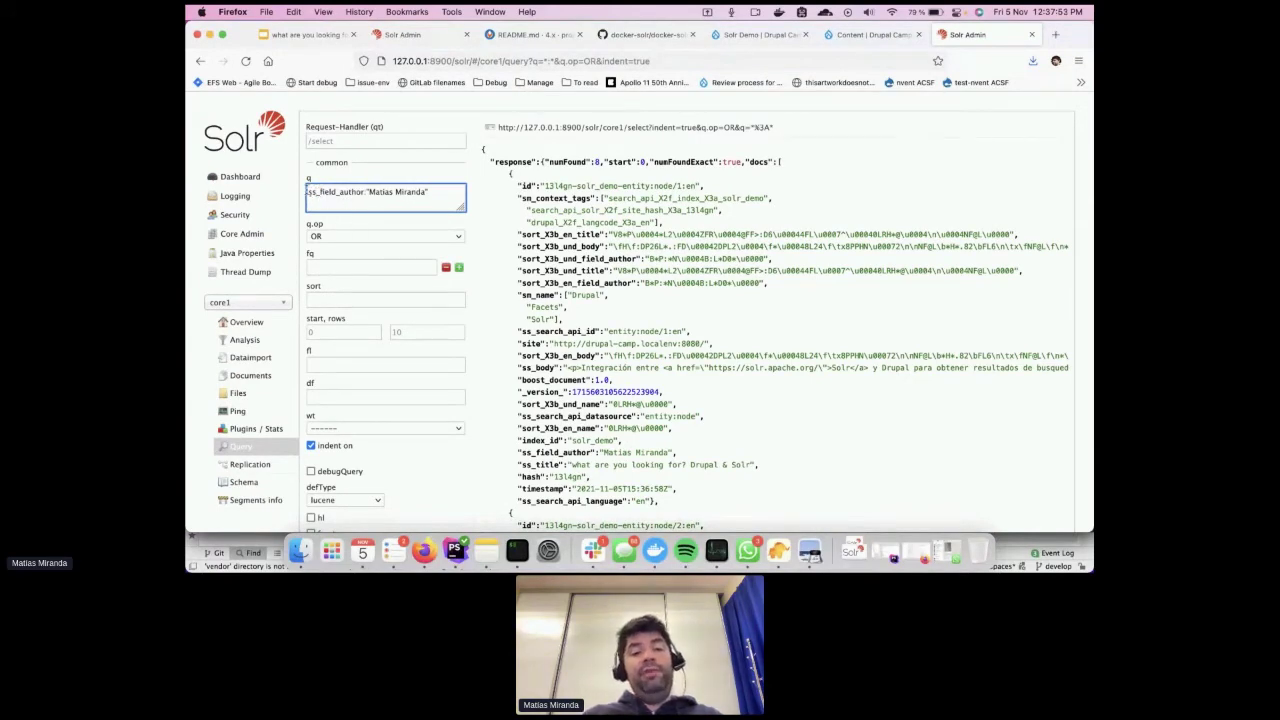
scroll(428, 240, "down", 5)
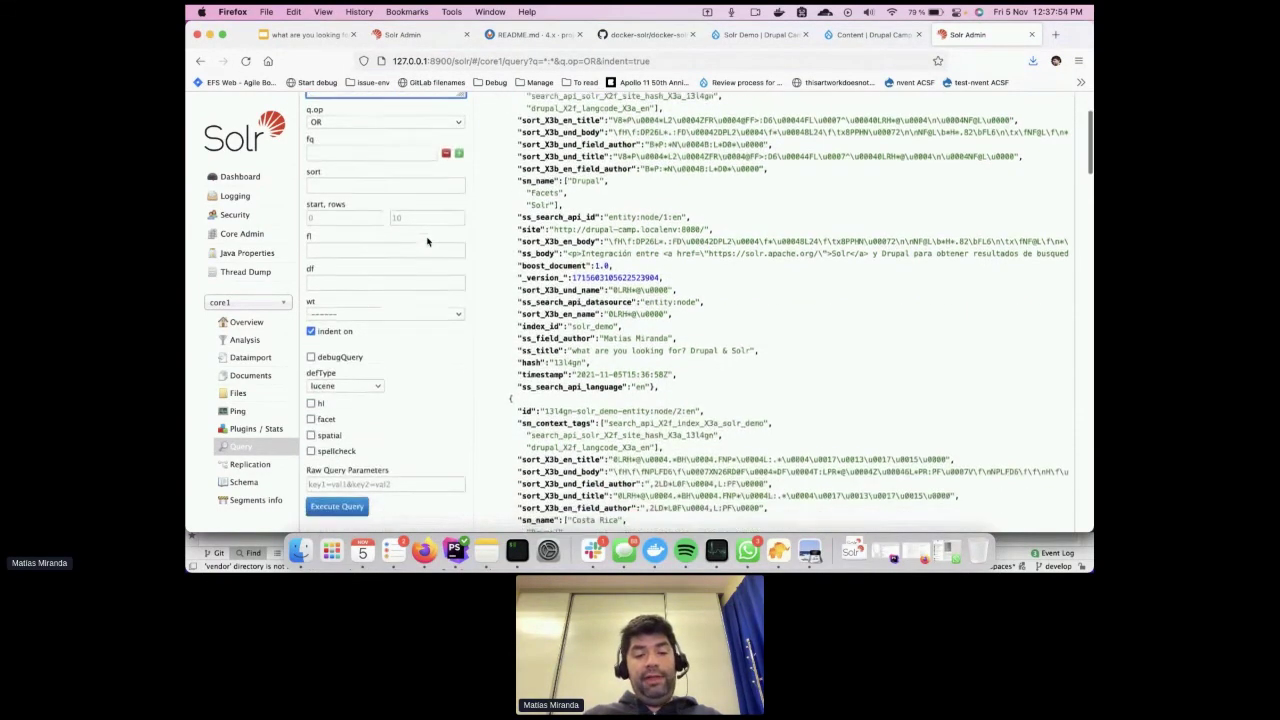
left_click(337, 437)
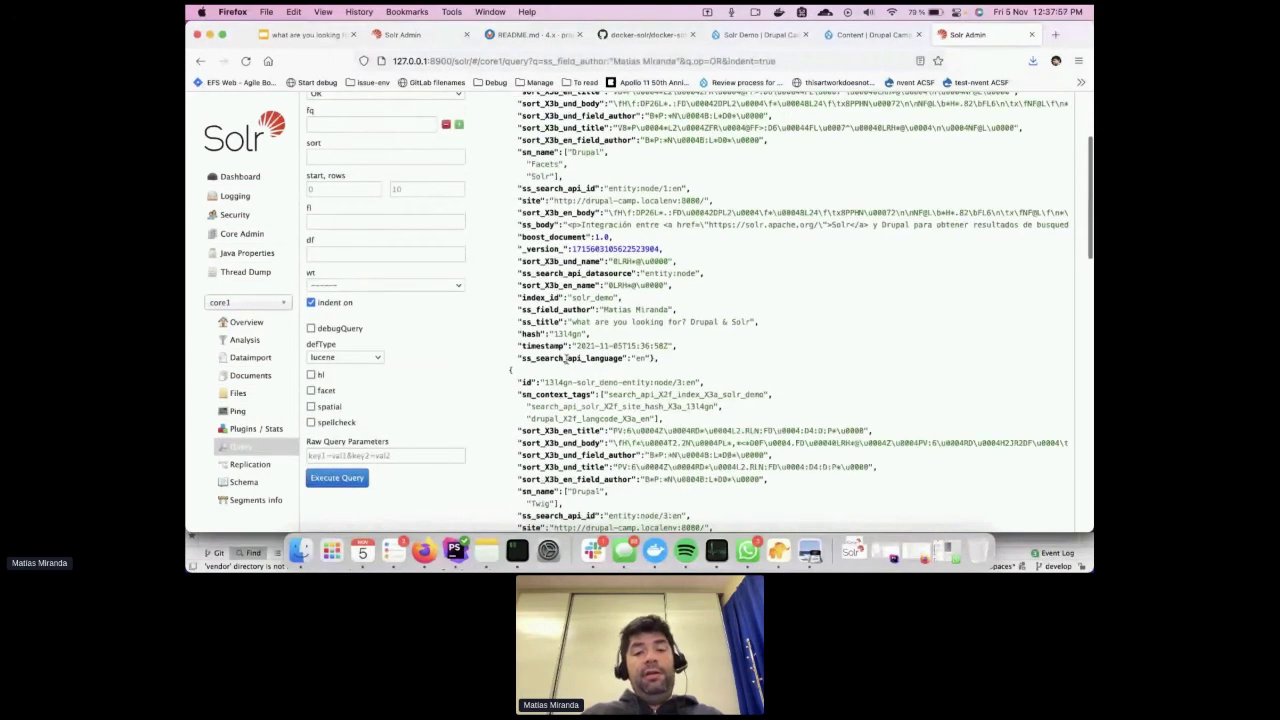
scroll(628, 318, "up", 3)
scroll(628, 318, "up", 2)
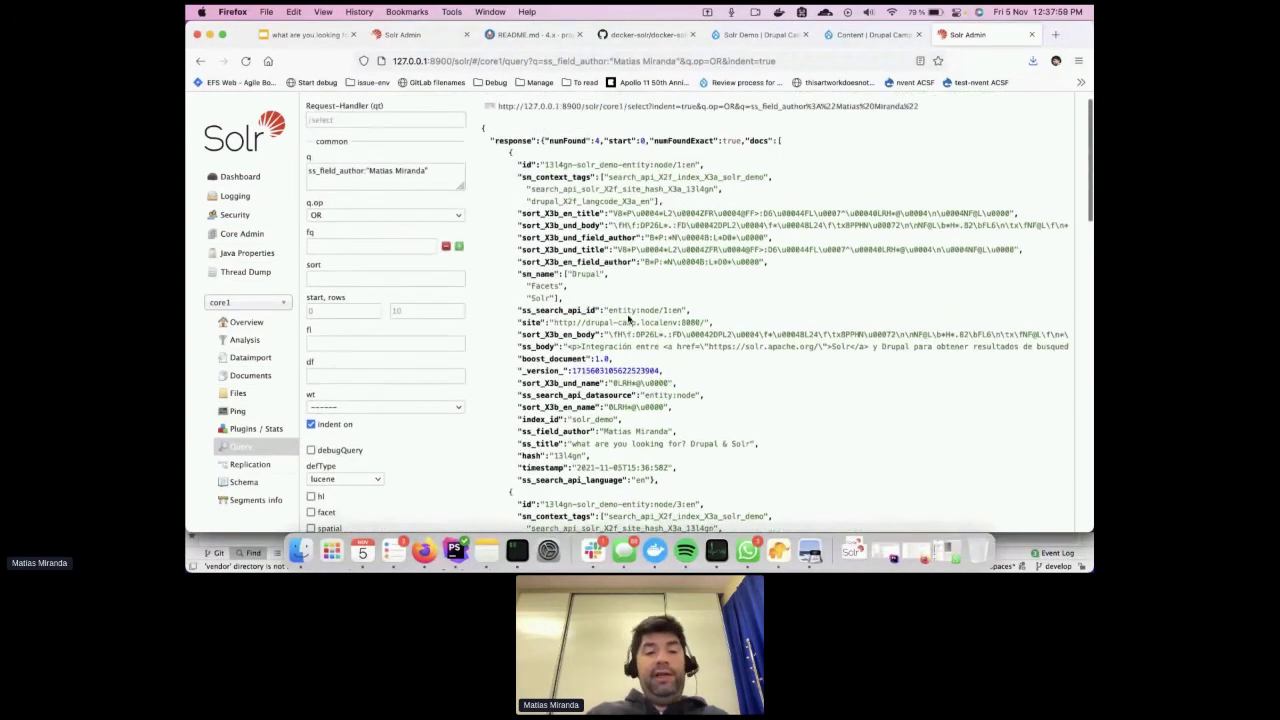
left_click(319, 176)
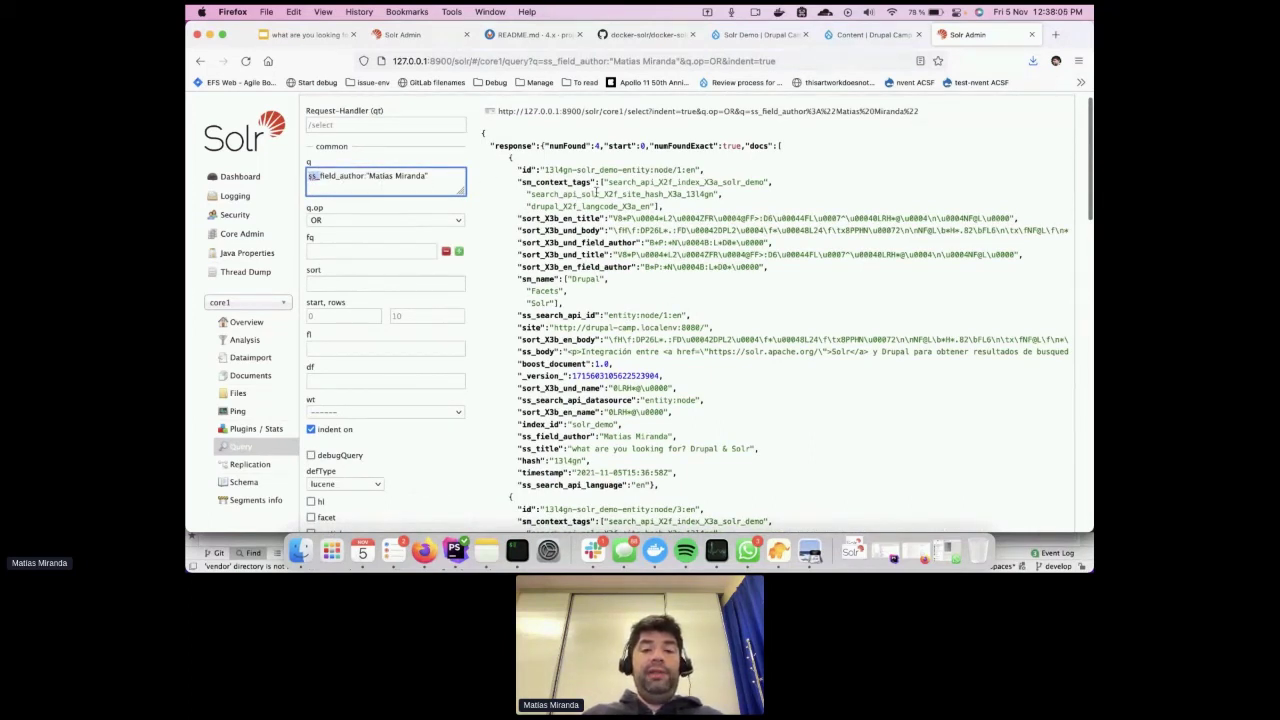
scroll(566, 178, "up", 1)
left_click_drag(550, 162, 593, 163)
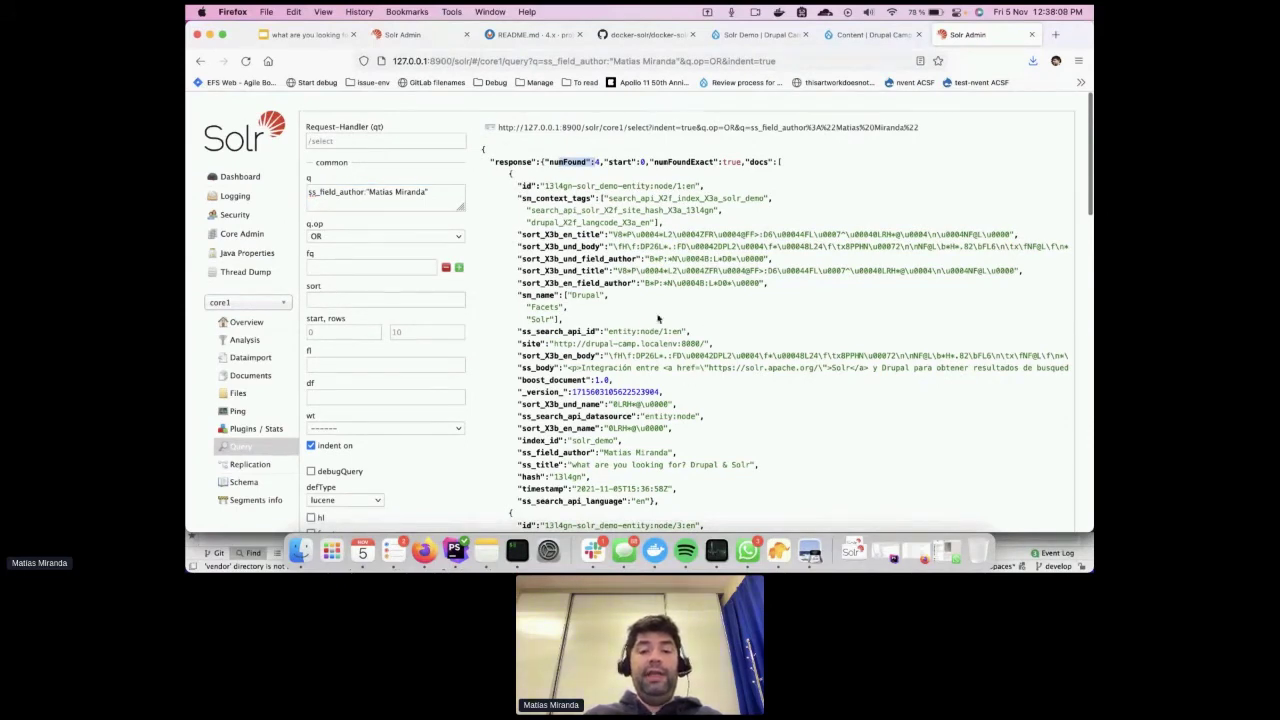
scroll(654, 372, "down", 5)
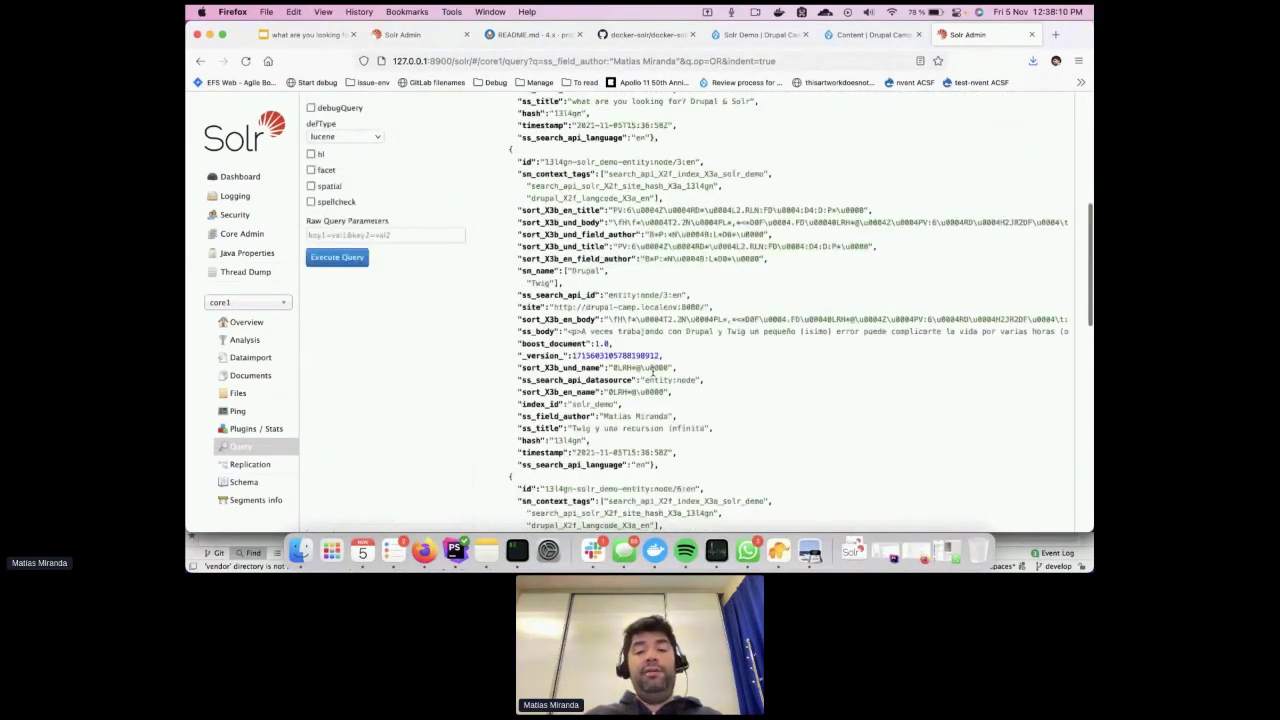
scroll(653, 371, "up", 3)
Compare the query results with the faceted search integration slide, then return to Drupal
left_click(311, 35)
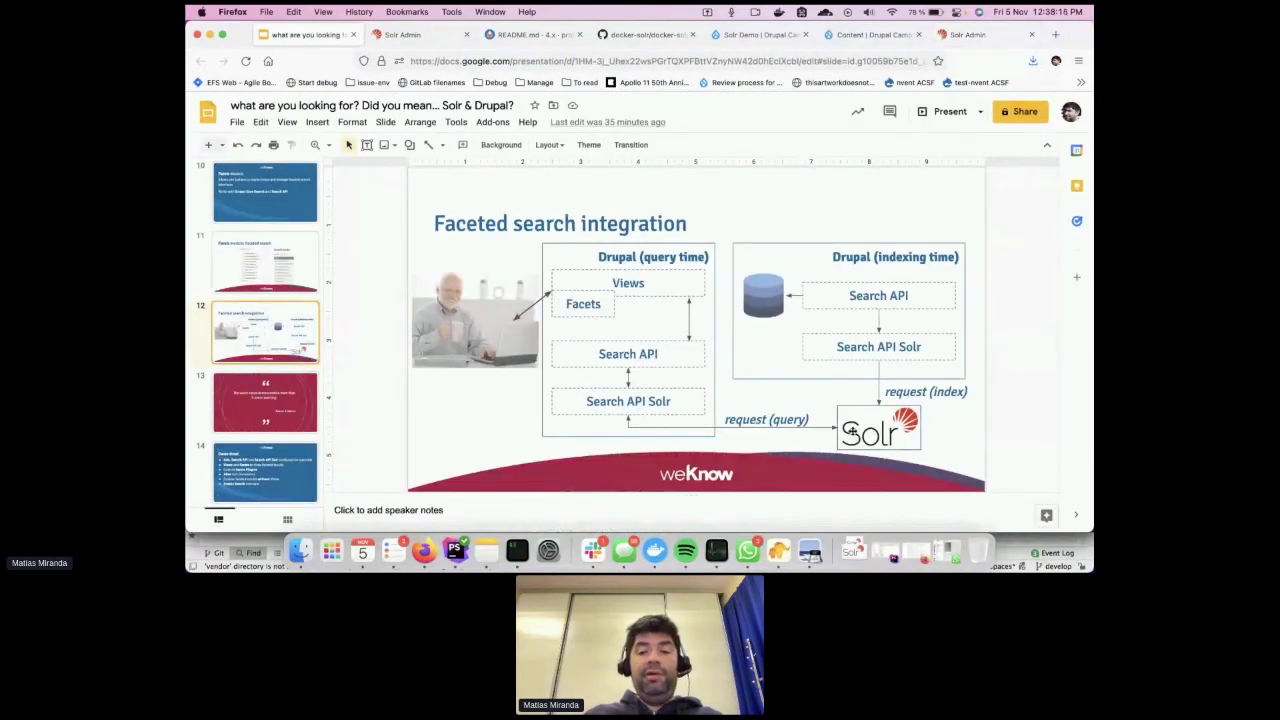
left_click(967, 34)
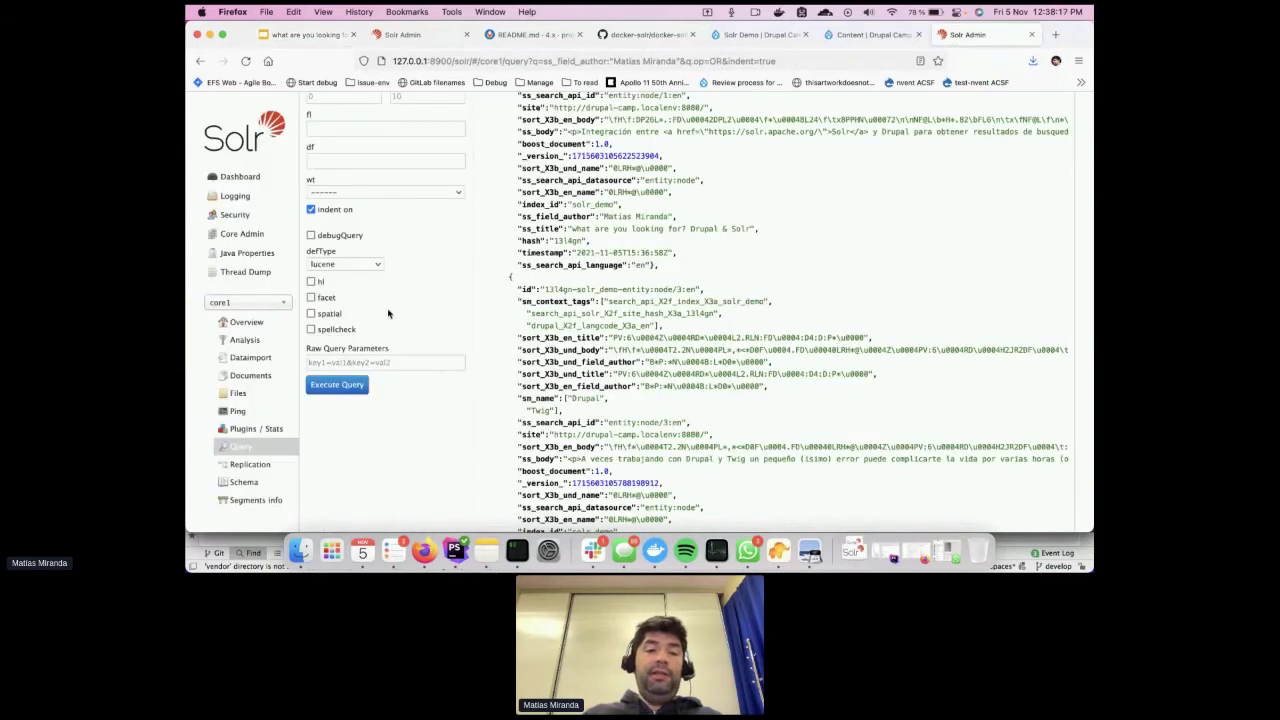
scroll(388, 310, "up", 6)
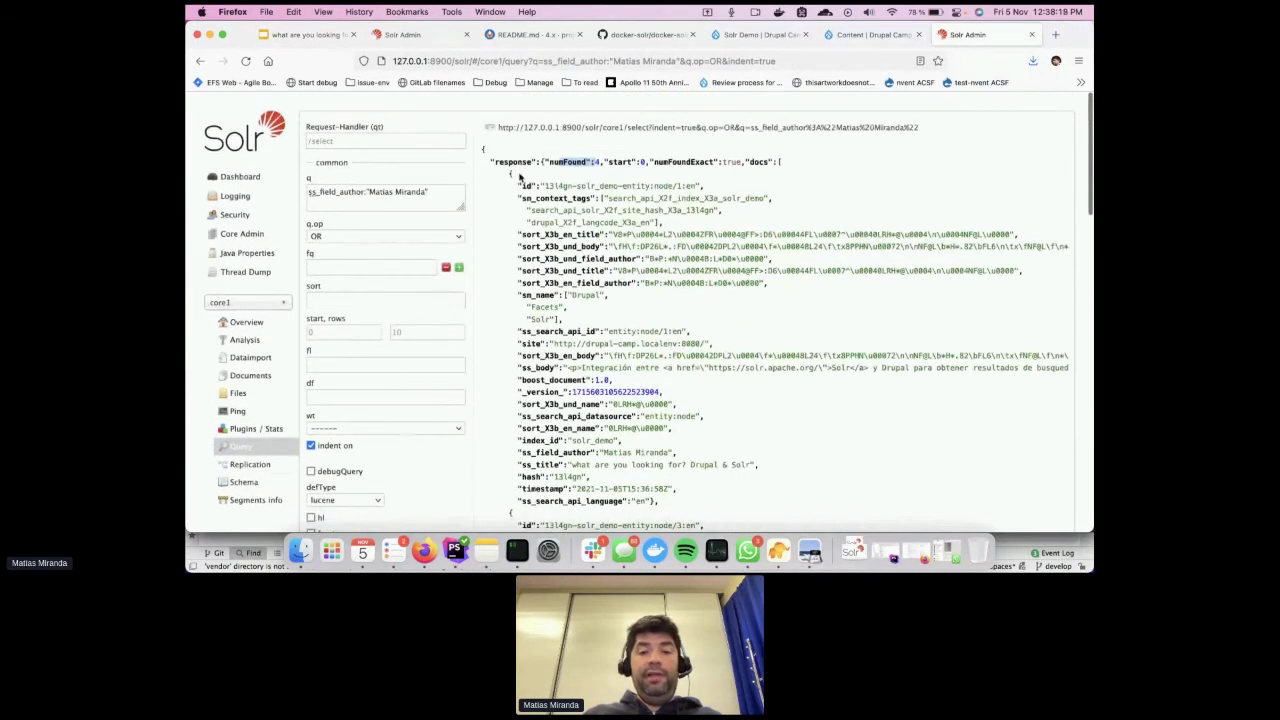
left_click_drag(490, 160, 613, 353)
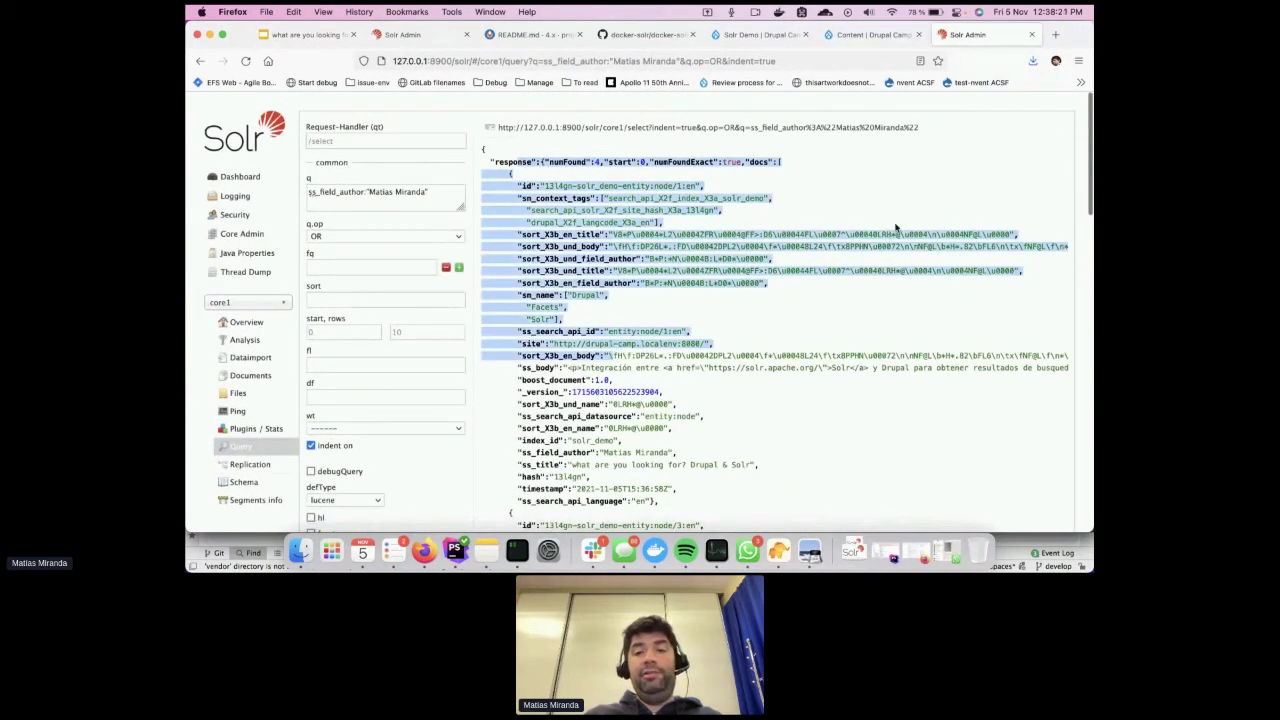
left_click(326, 35)
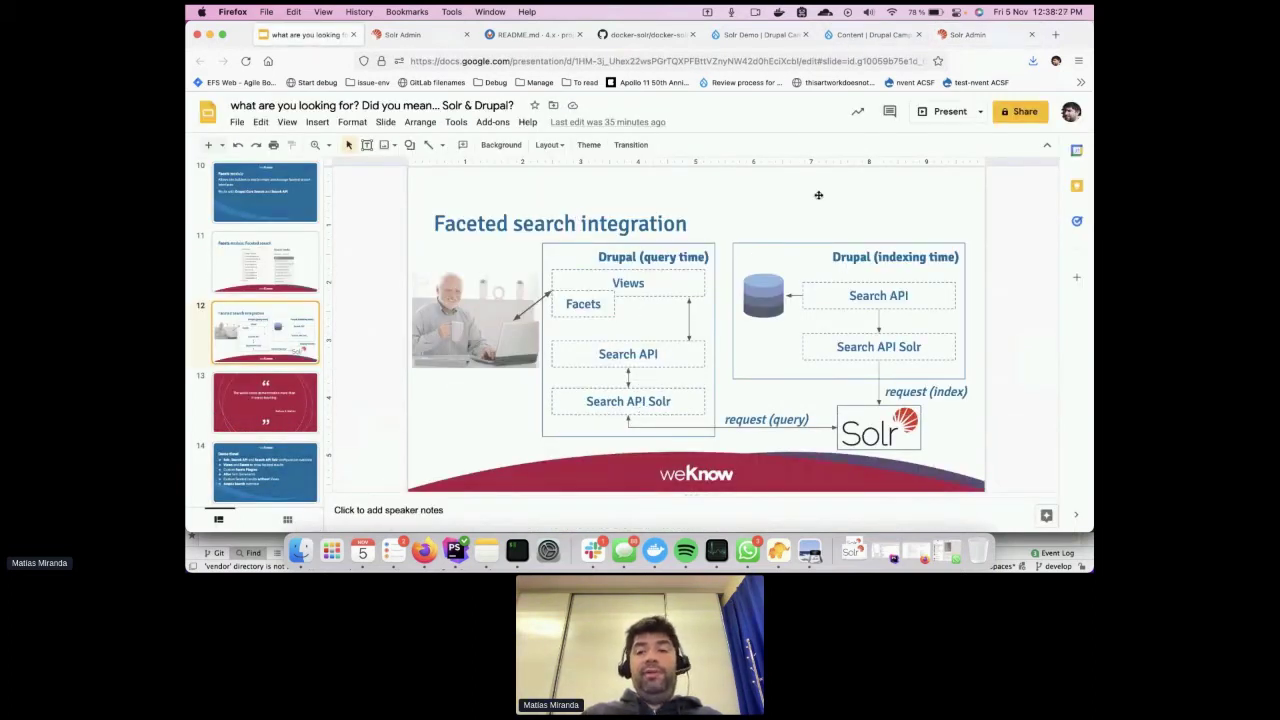
left_click(965, 42)
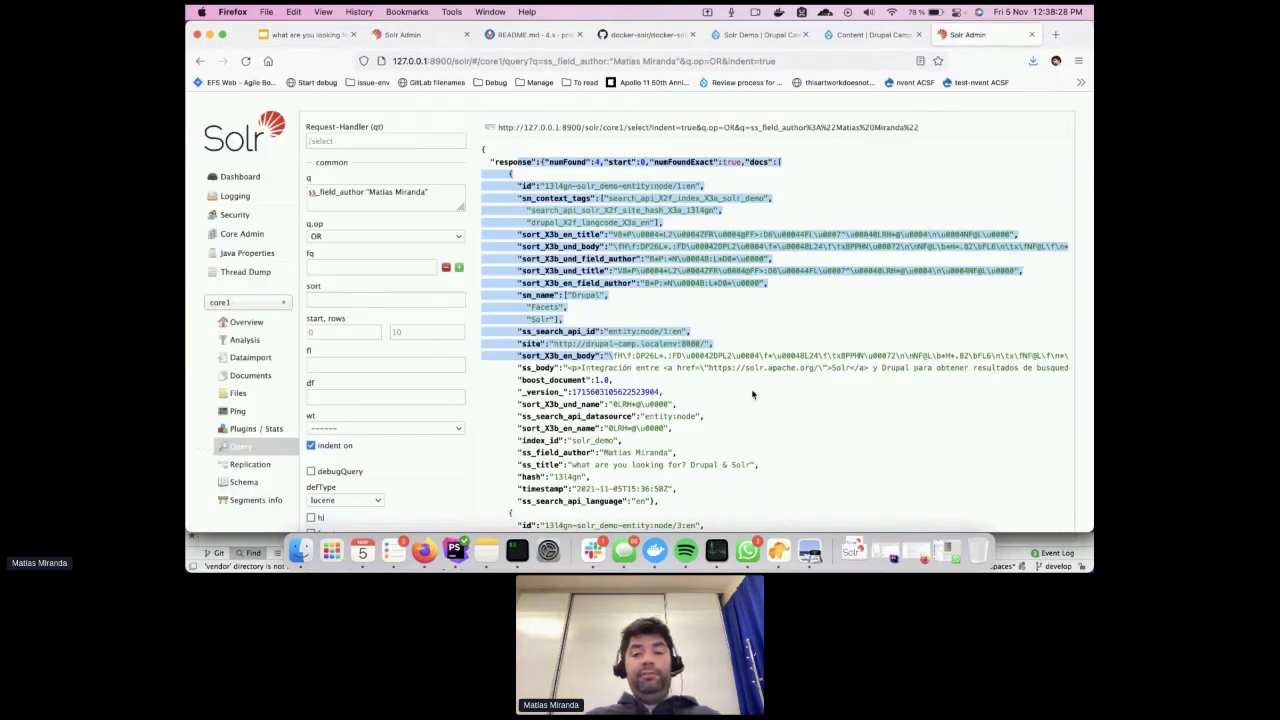
scroll(752, 391, "down", 2)
scroll(752, 394, "down", 1)
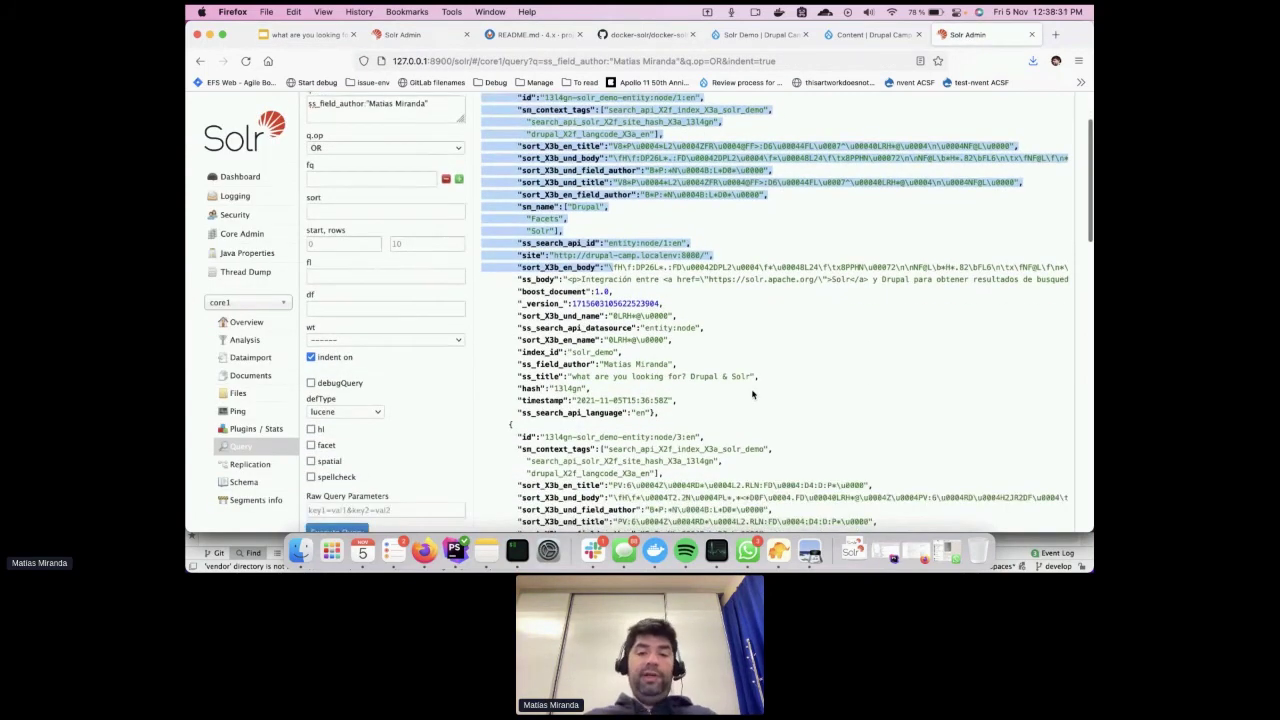
scroll(766, 366, "up", 4)
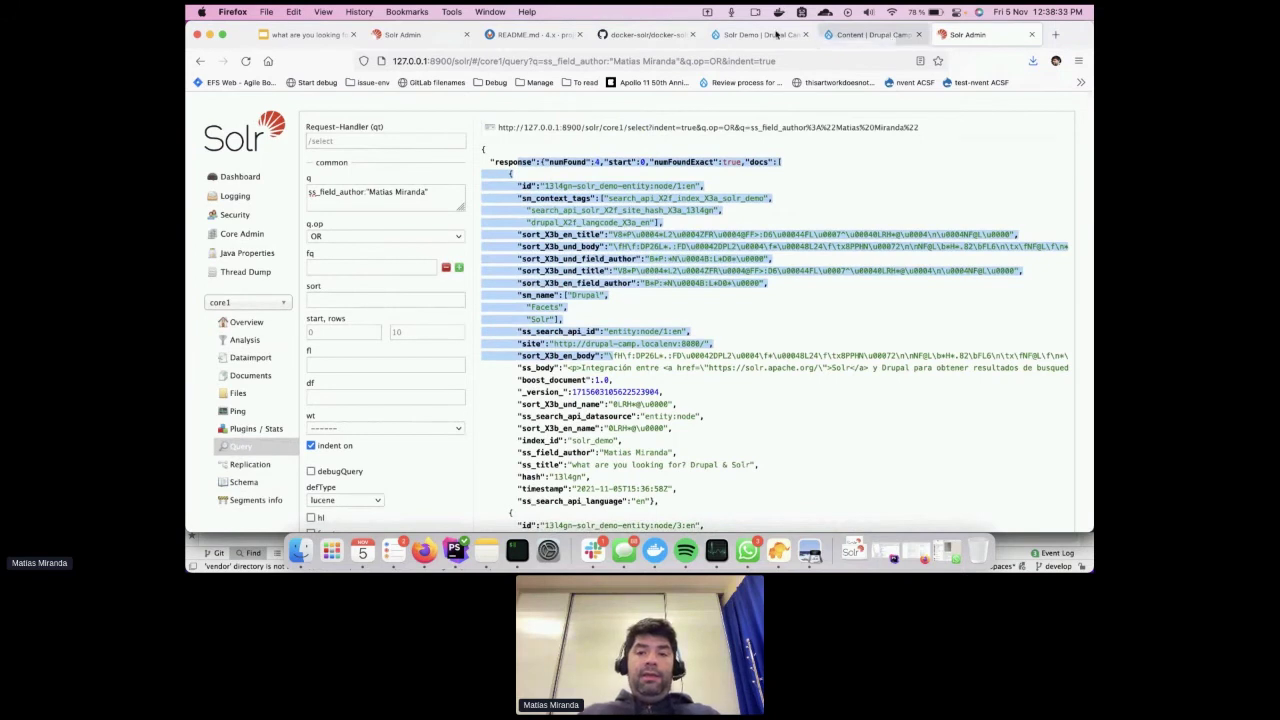
left_click(888, 38)
Open the Views list in a new tab and start adding a new view
left_click(788, 37)
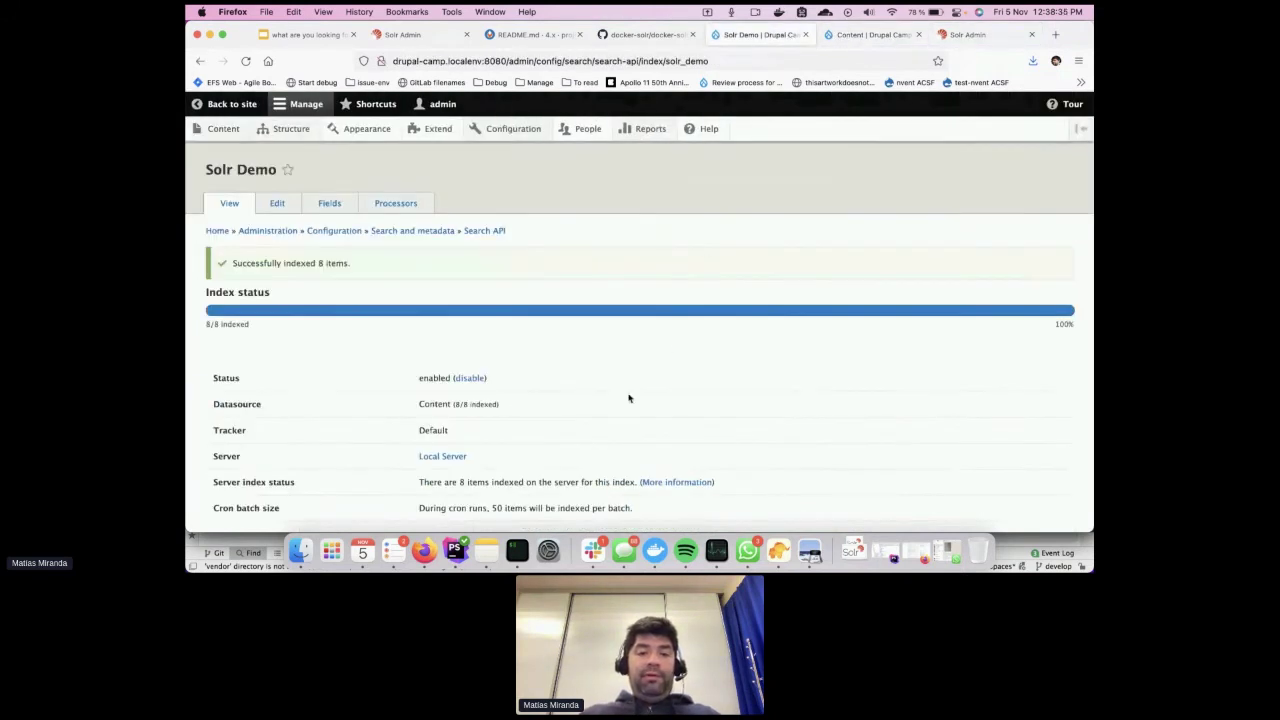
mouse_move(291, 128)
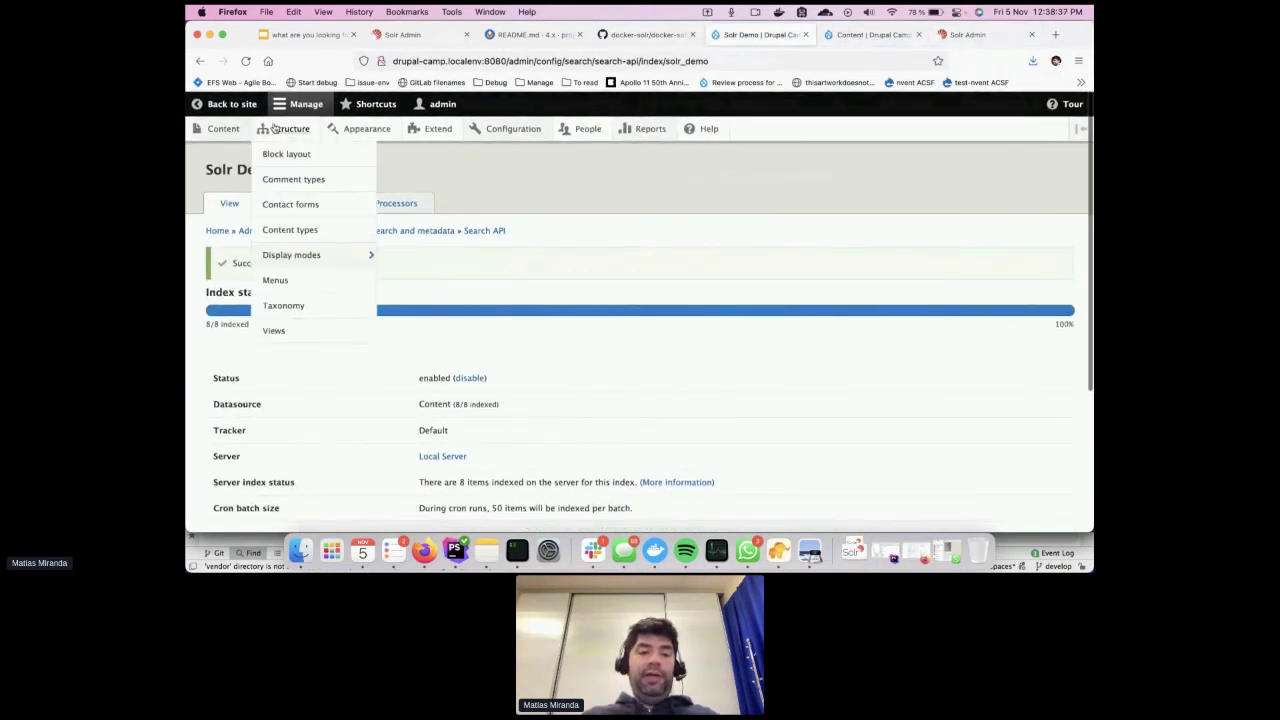
left_click(280, 331, "super")
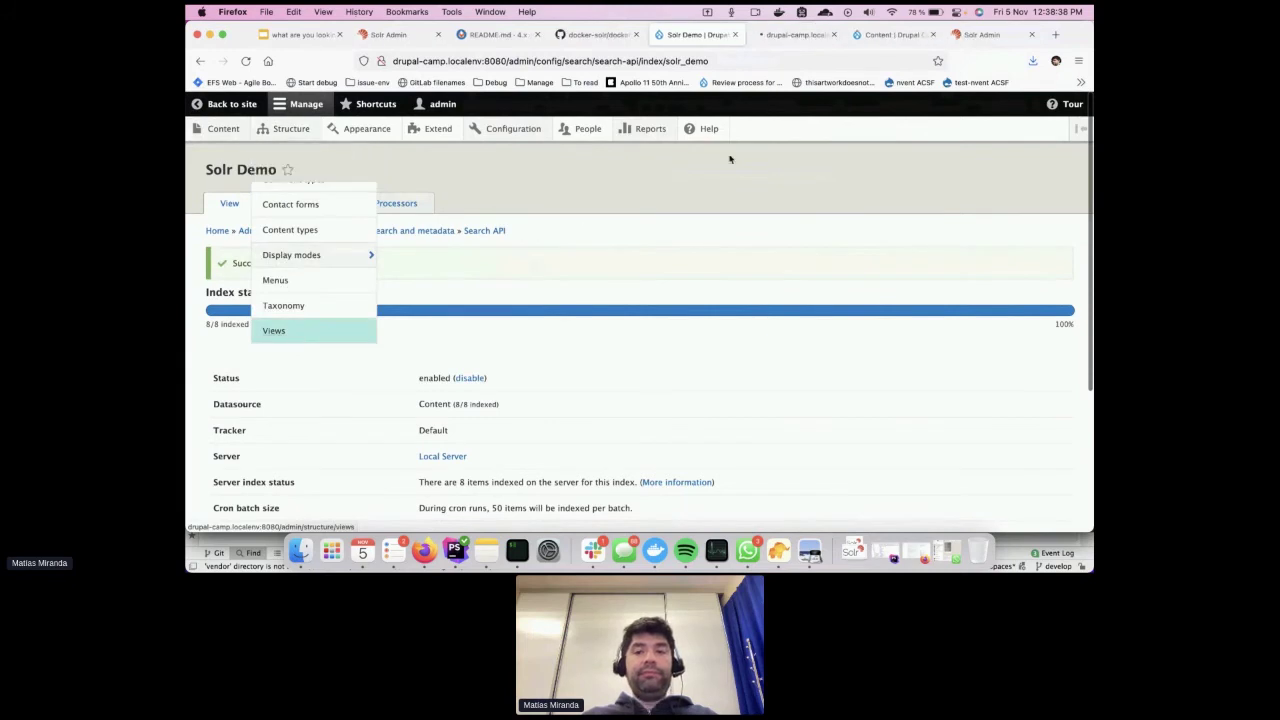
left_click(804, 36)
left_click(247, 256)
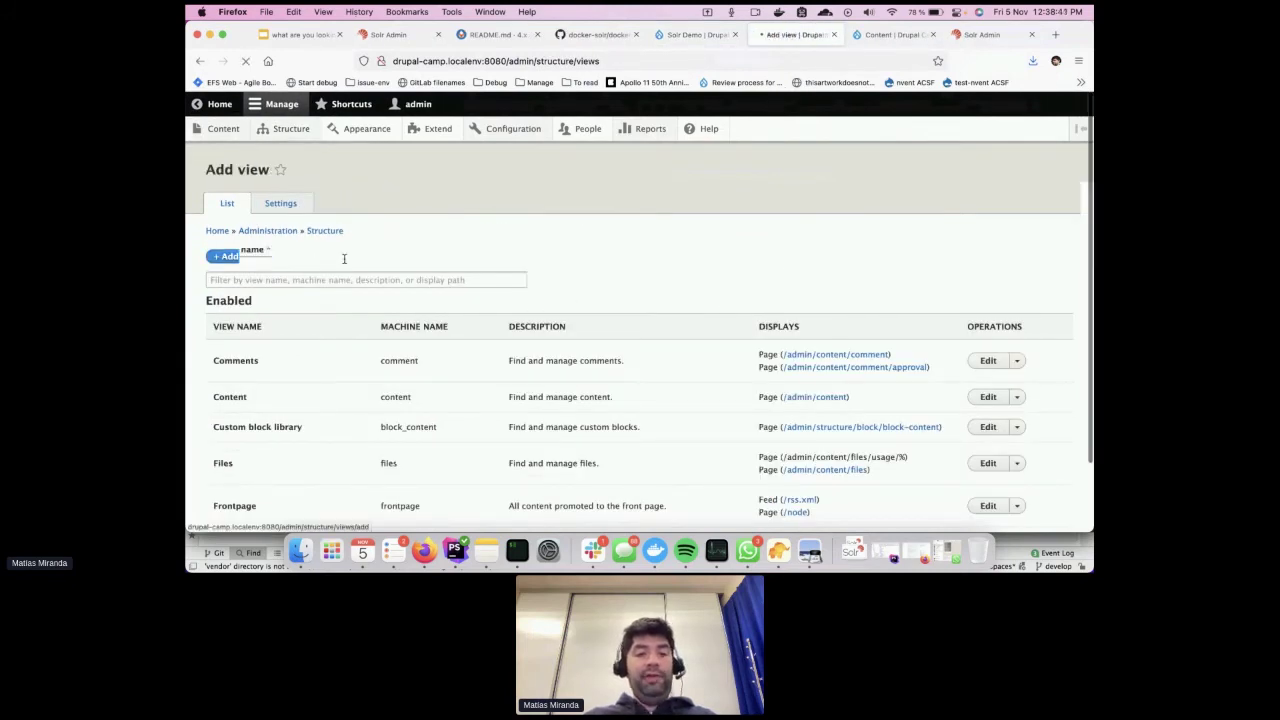
Name the view Articles, show Index Solr Demo, create a page, and save and edit
left_click(329, 261)
type("Art")
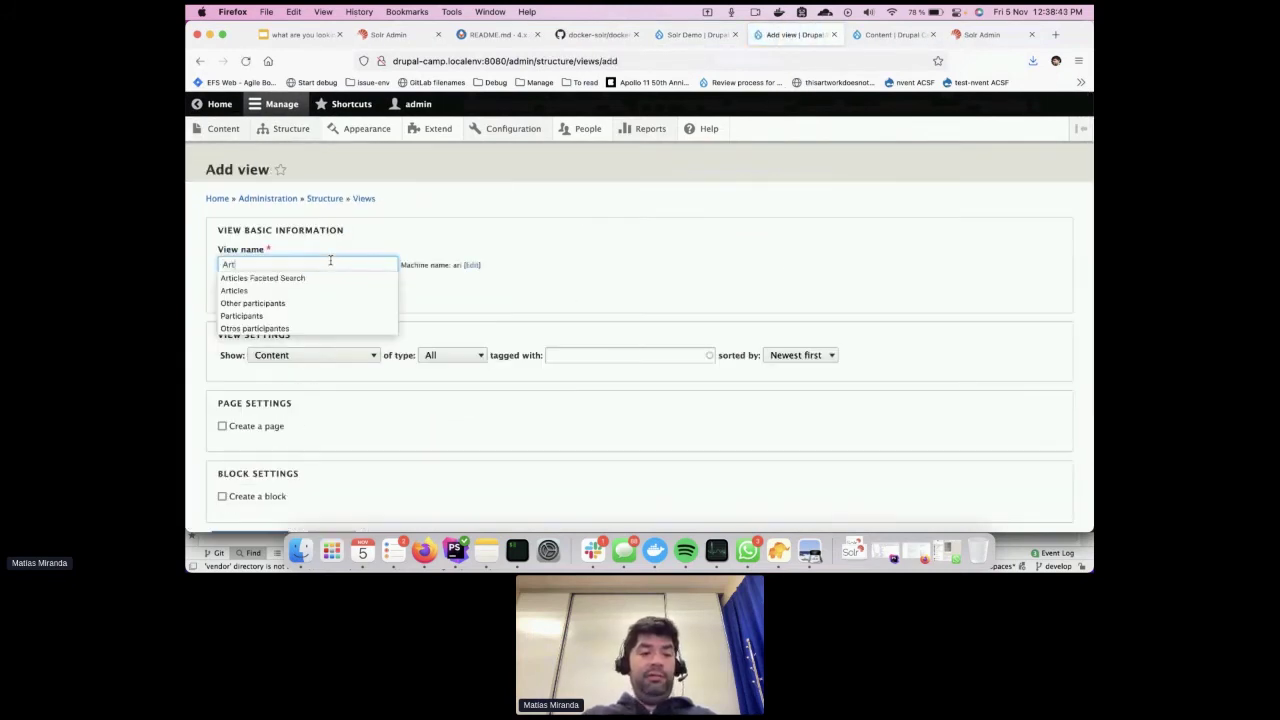
type("icles")
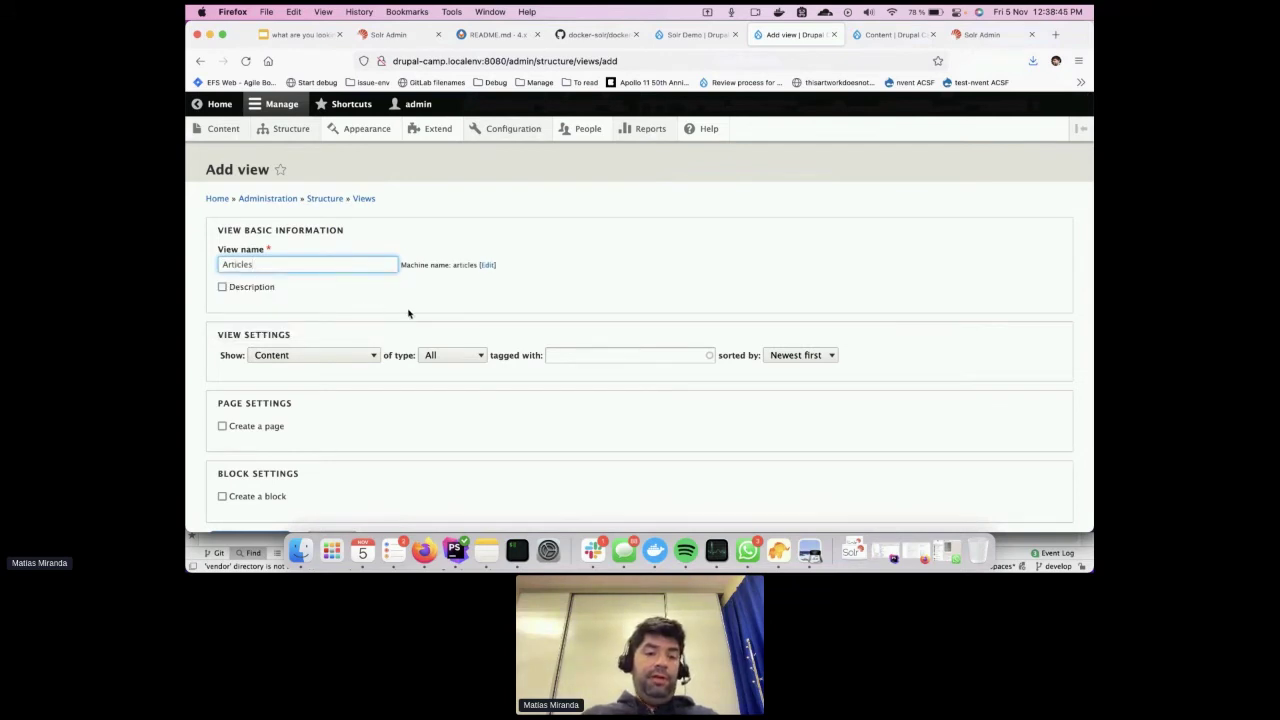
scroll(395, 318, "down", 1)
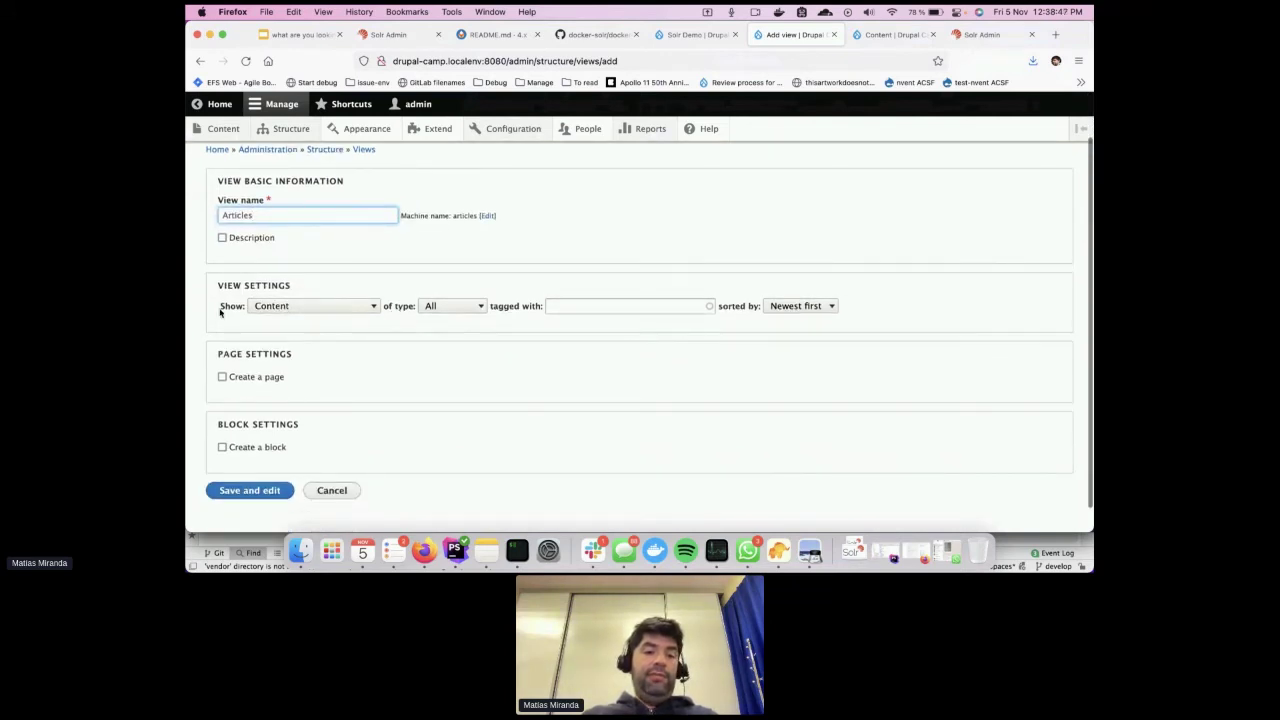
left_click(296, 313)
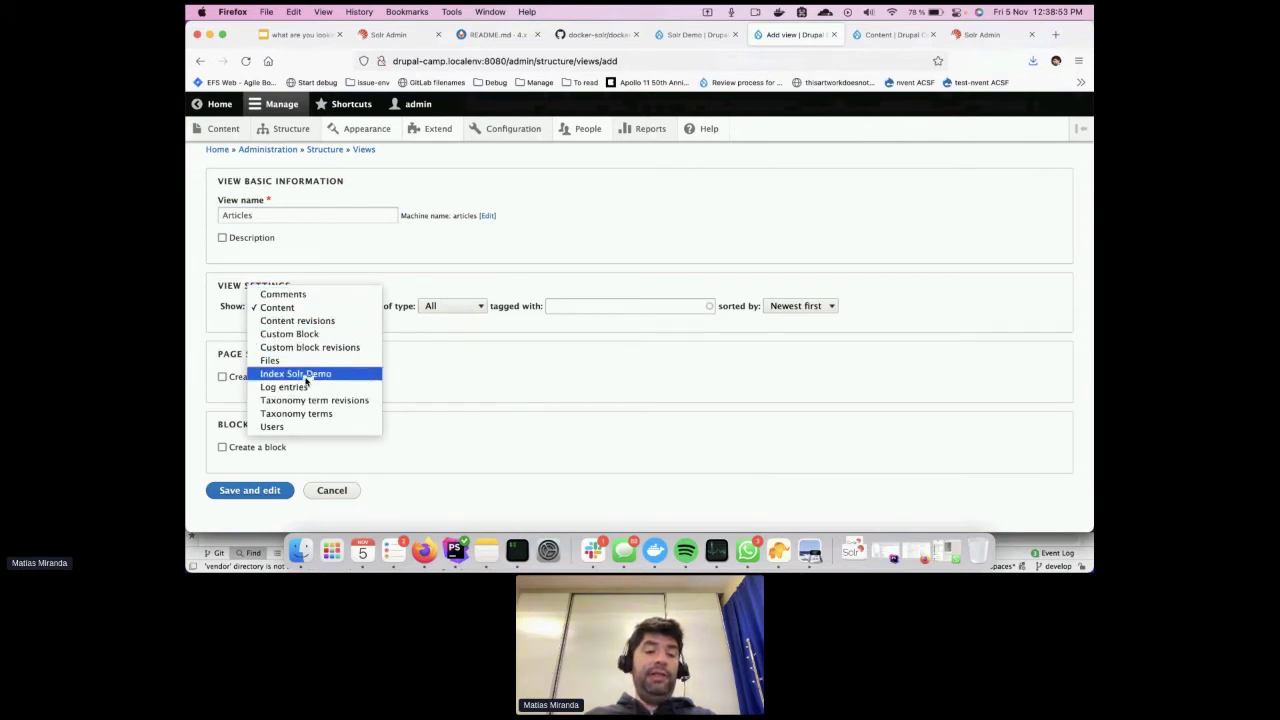
left_click(302, 375)
scroll(390, 393, "down", 1)
left_click(273, 350)
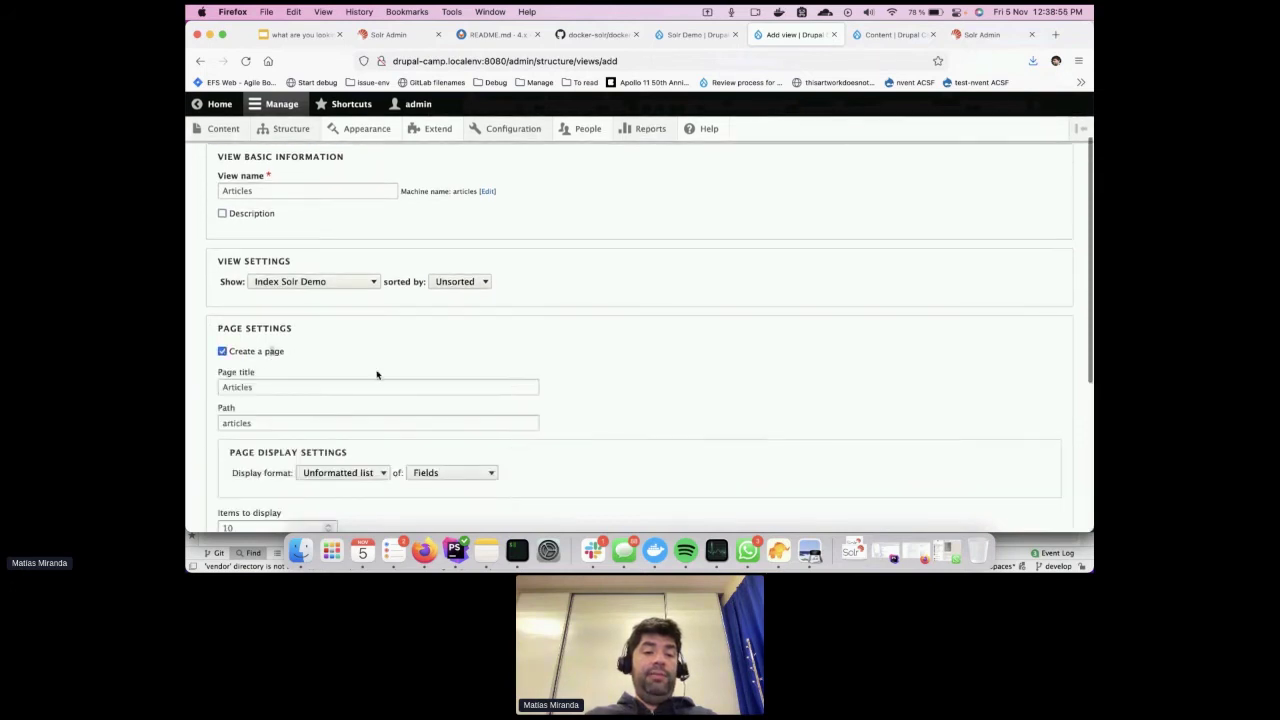
scroll(474, 406, "down", 3)
scroll(354, 460, "down", 3)
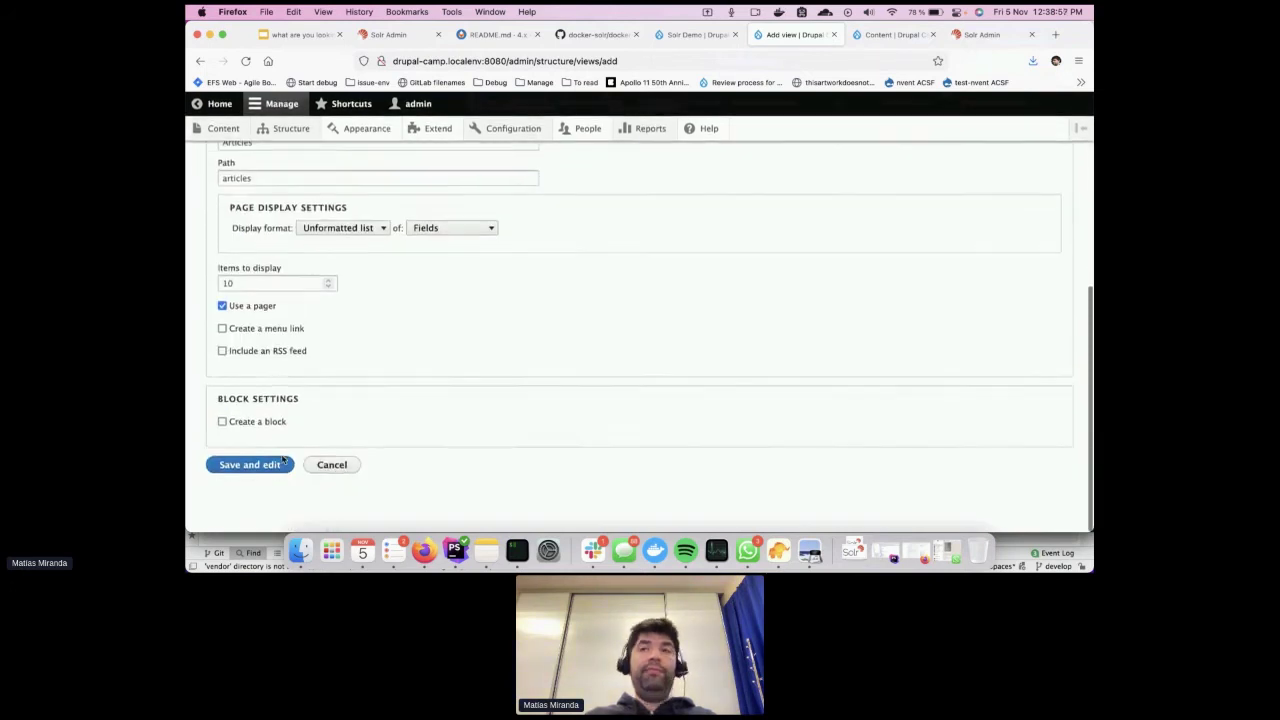
left_click(276, 465)
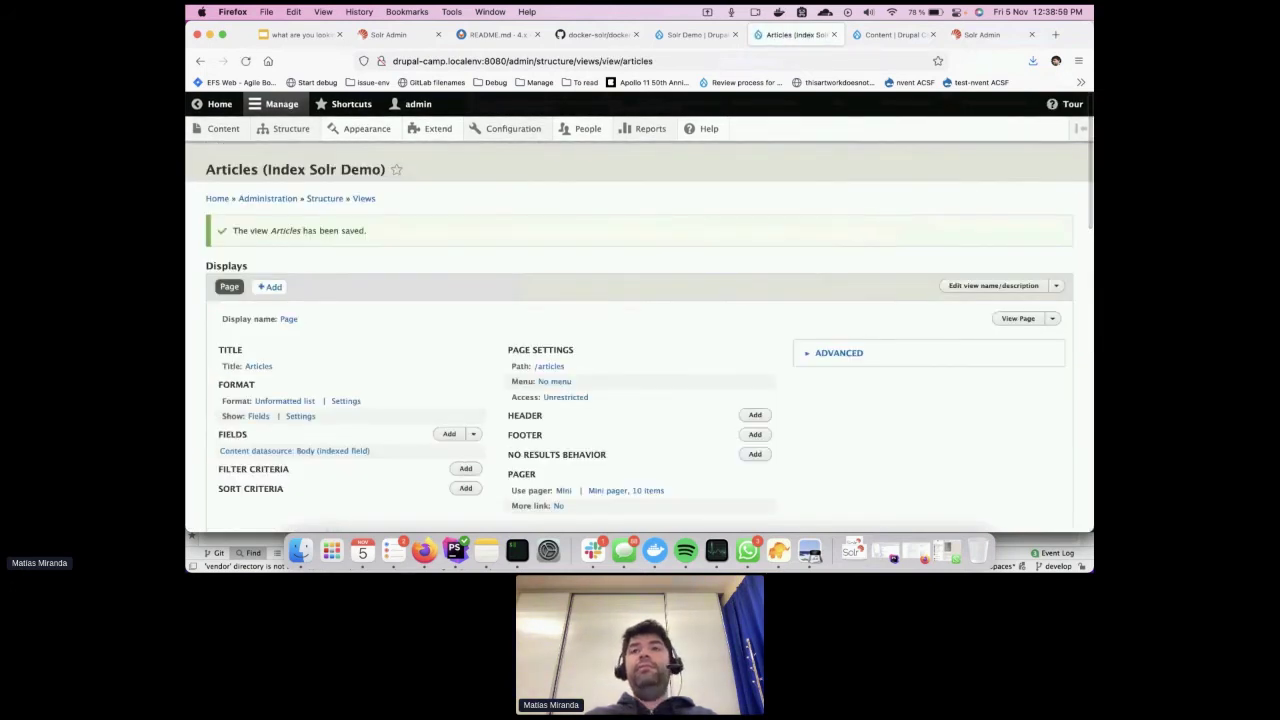
Add the indexed Title, Author and Tags » Taxonomy term » Name fields to the view
scroll(596, 293, "down", 2)
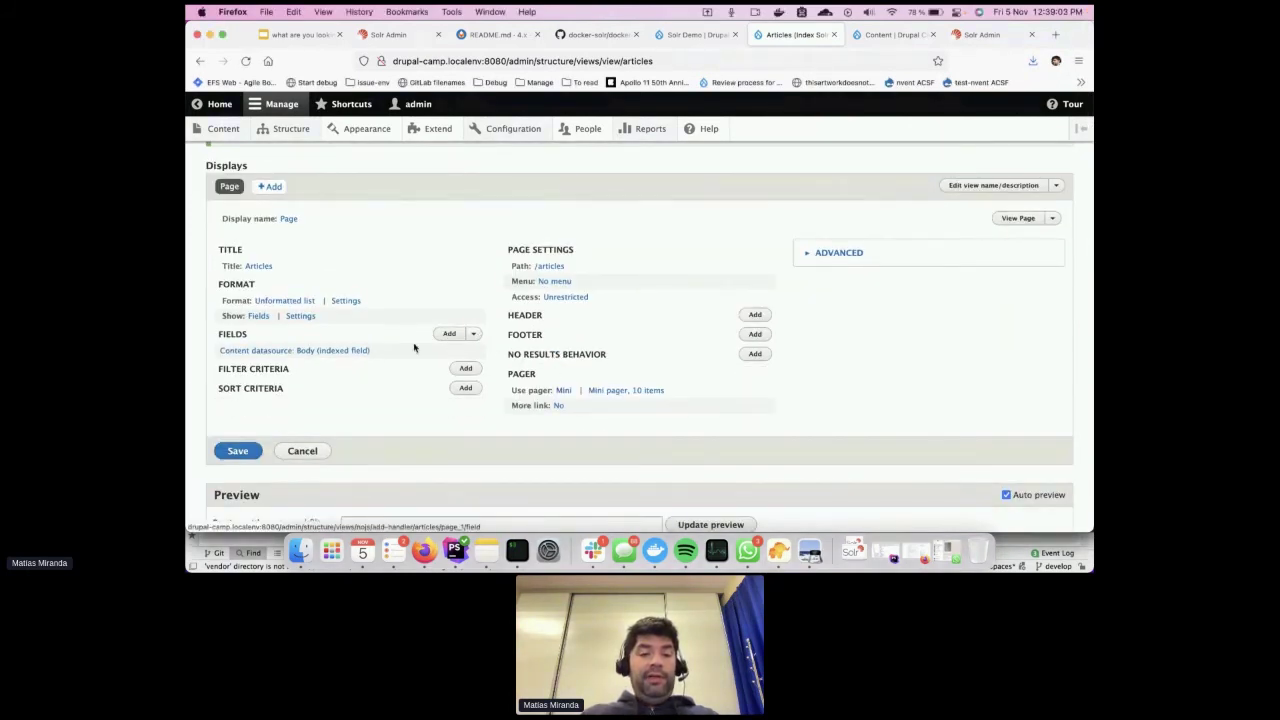
type("tit")
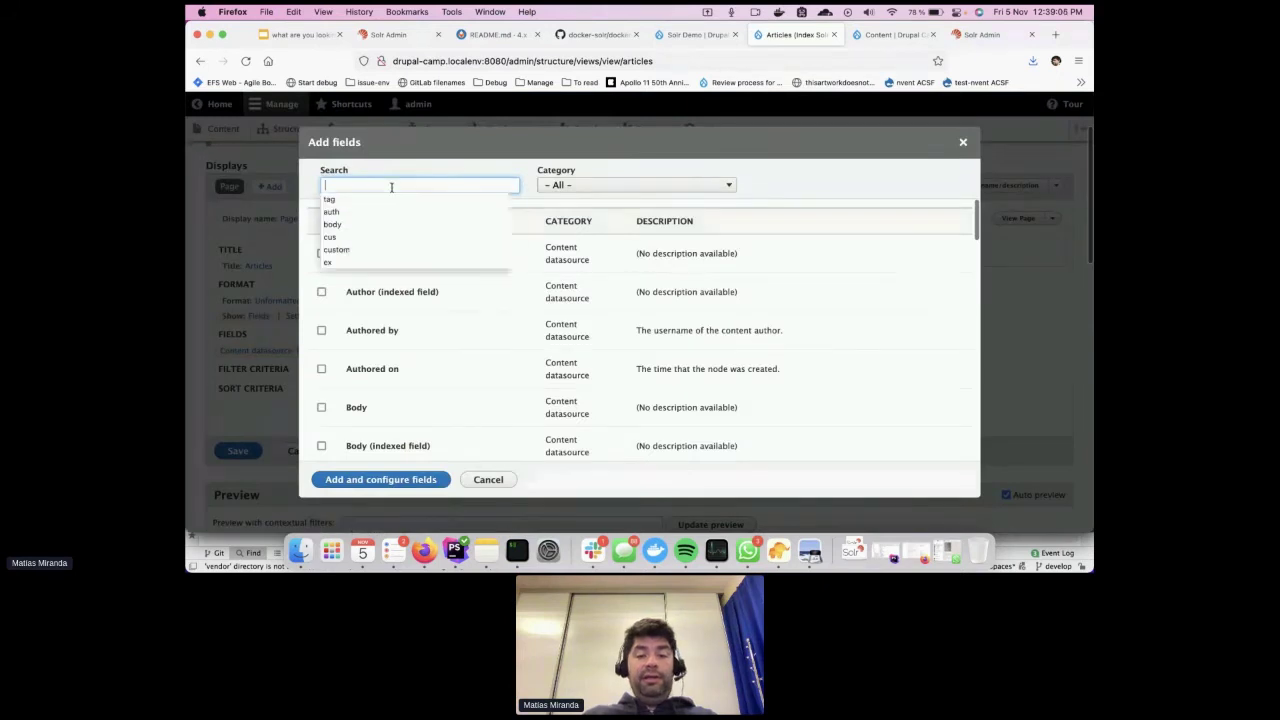
left_click(400, 284)
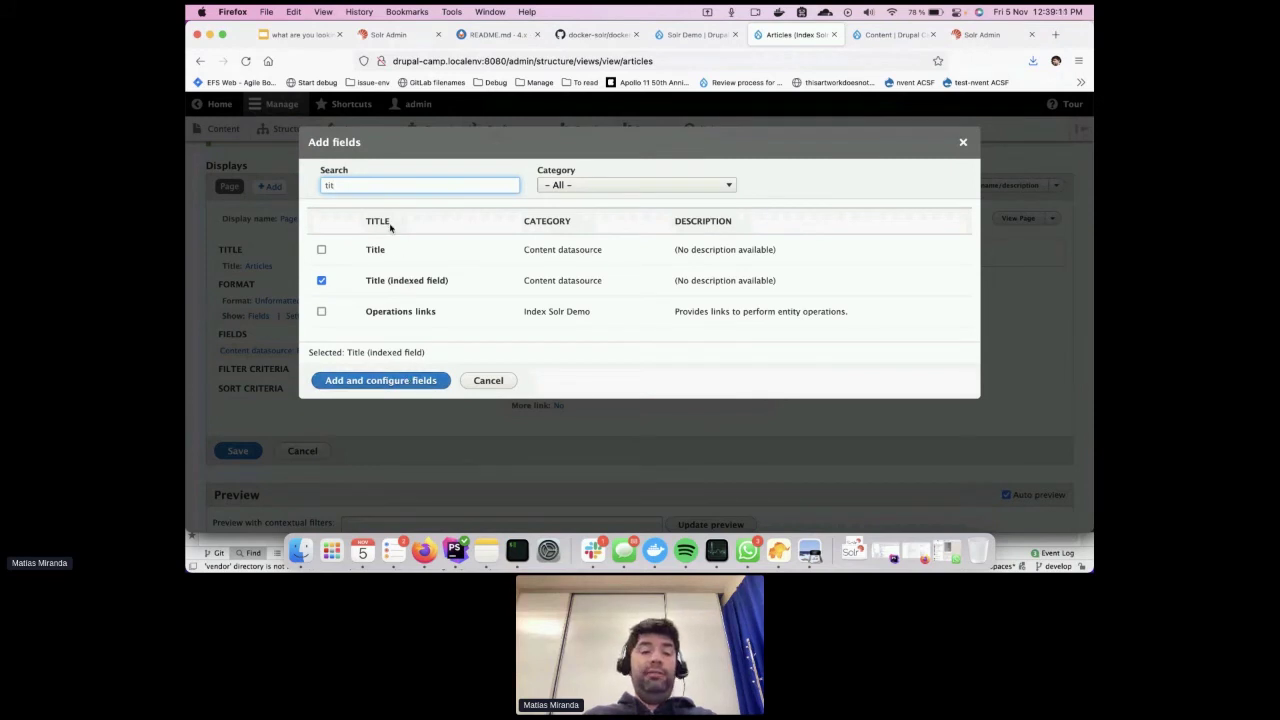
key("BackSpace")
key("BackSpace")
key("BackSpace")
type("au")
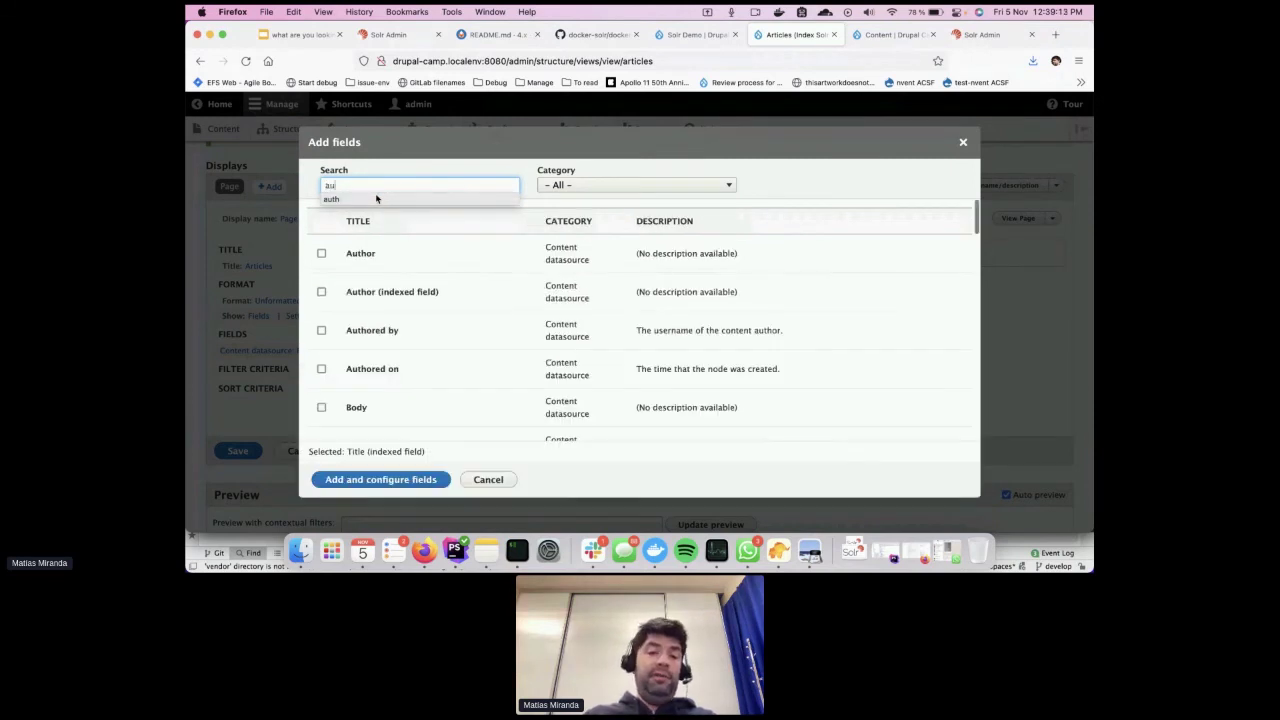
left_click(396, 285)
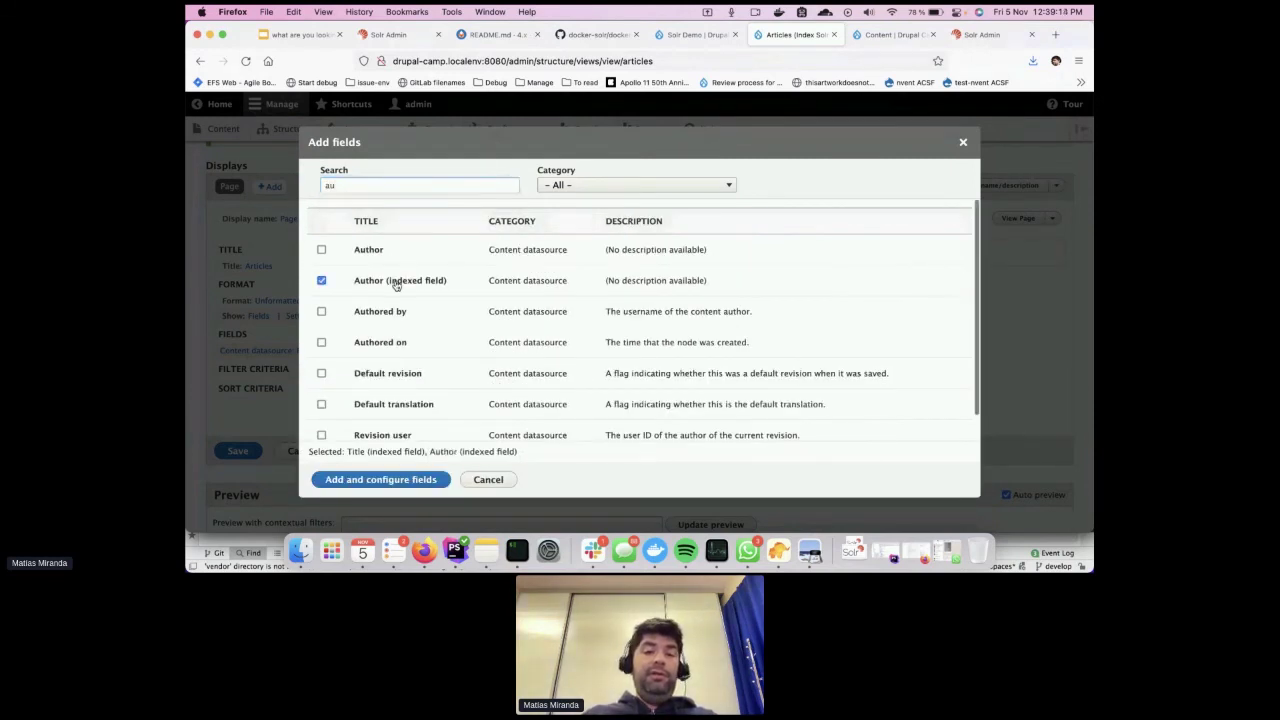
double_click(367, 184)
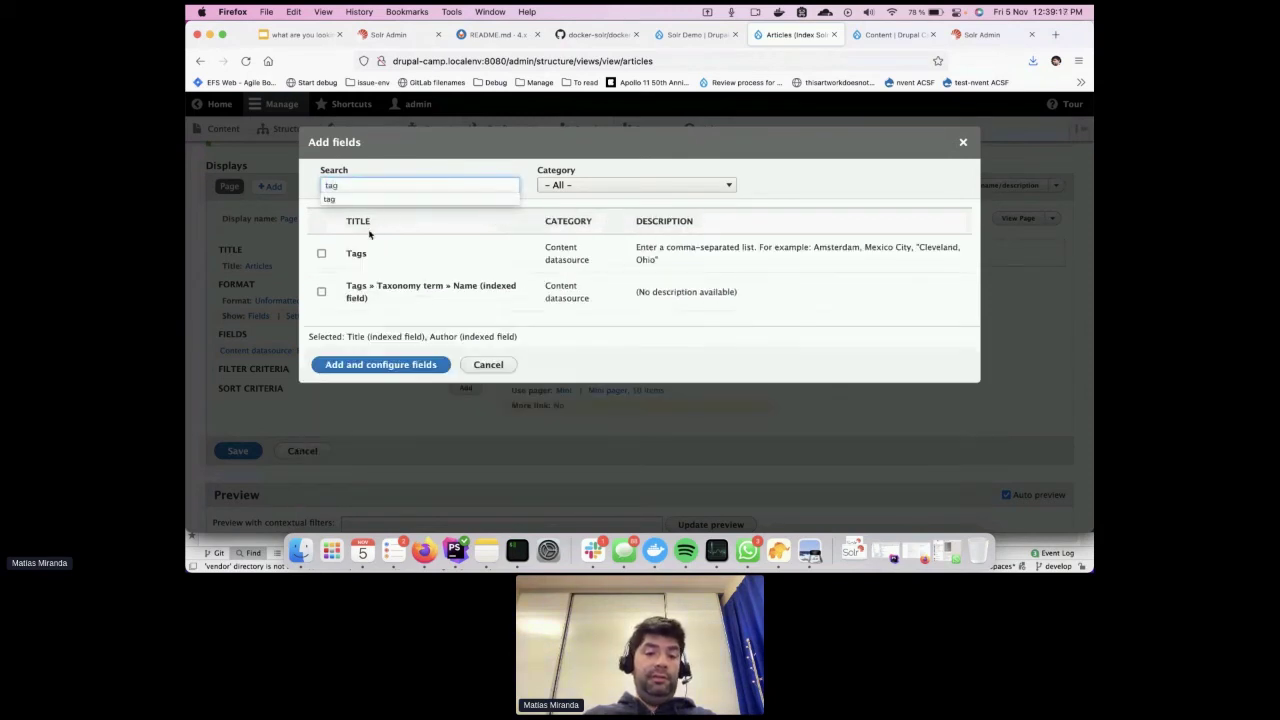
left_click(365, 254)
left_click(365, 254)
left_click(366, 296)
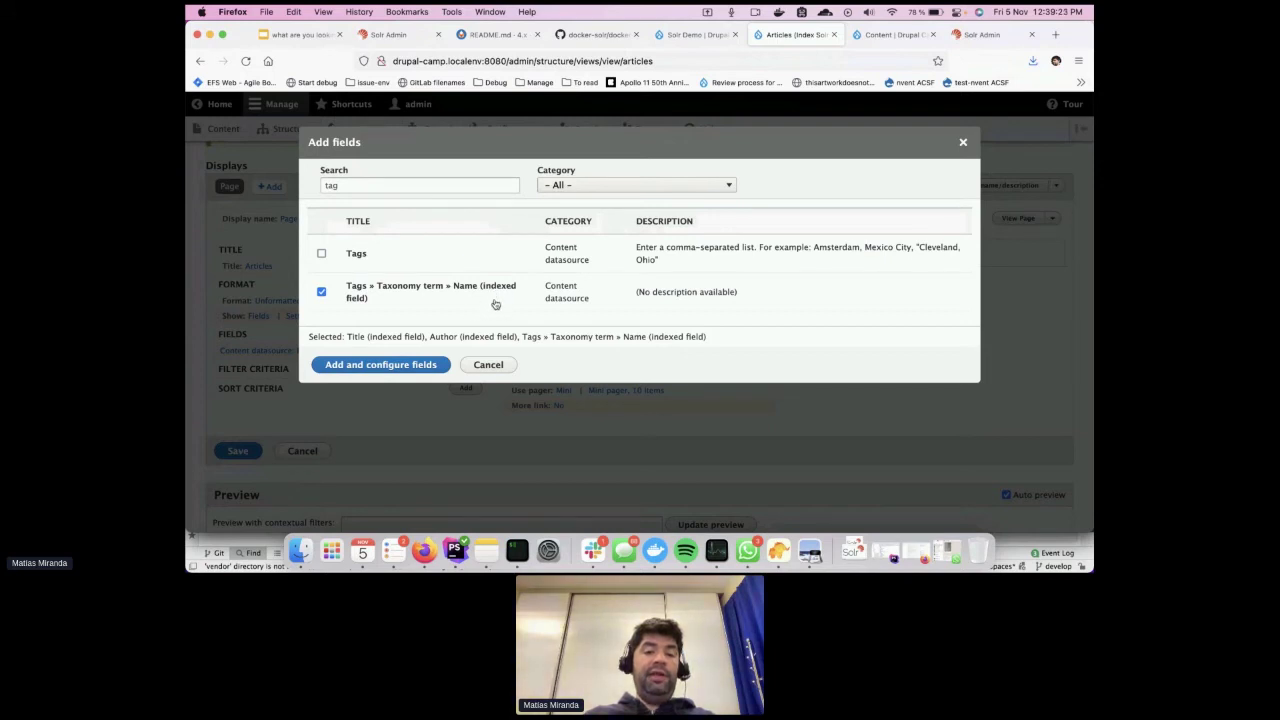
left_click(418, 366)
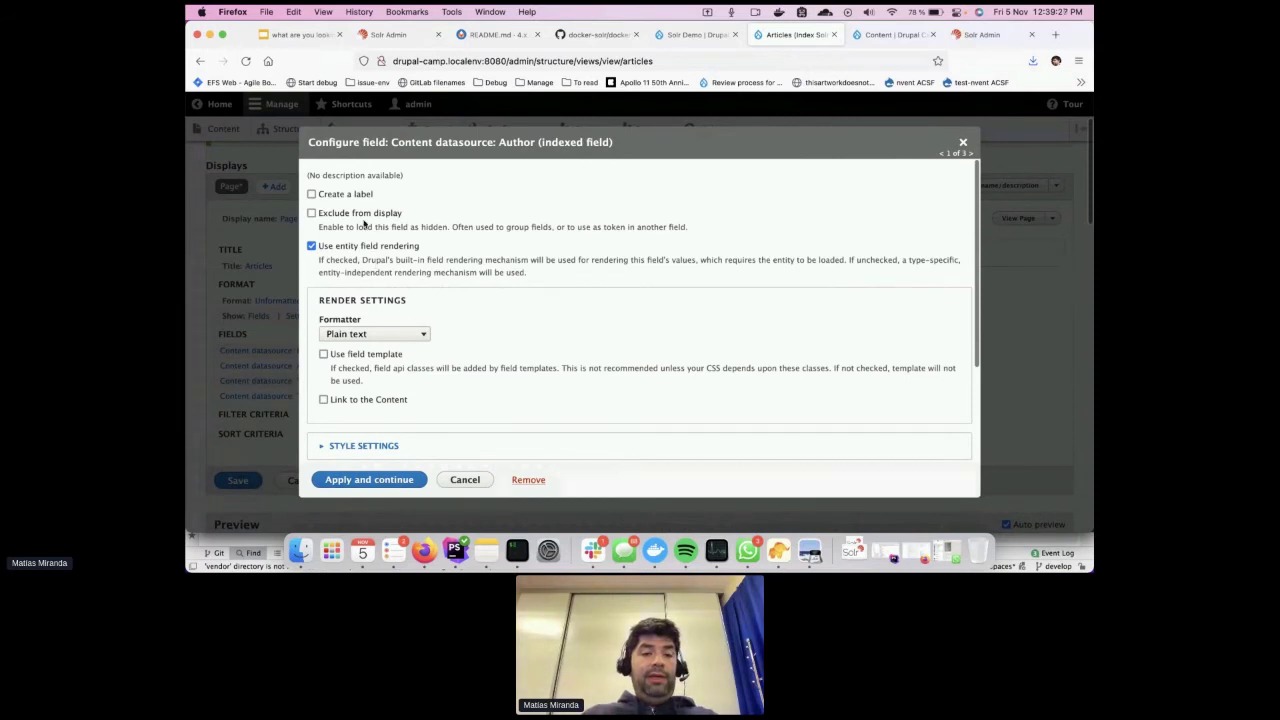
Label the Author field 'Autor' and the Tags term name field 'Tags'
left_click(311, 194)
left_click(372, 228)
type("Aut")
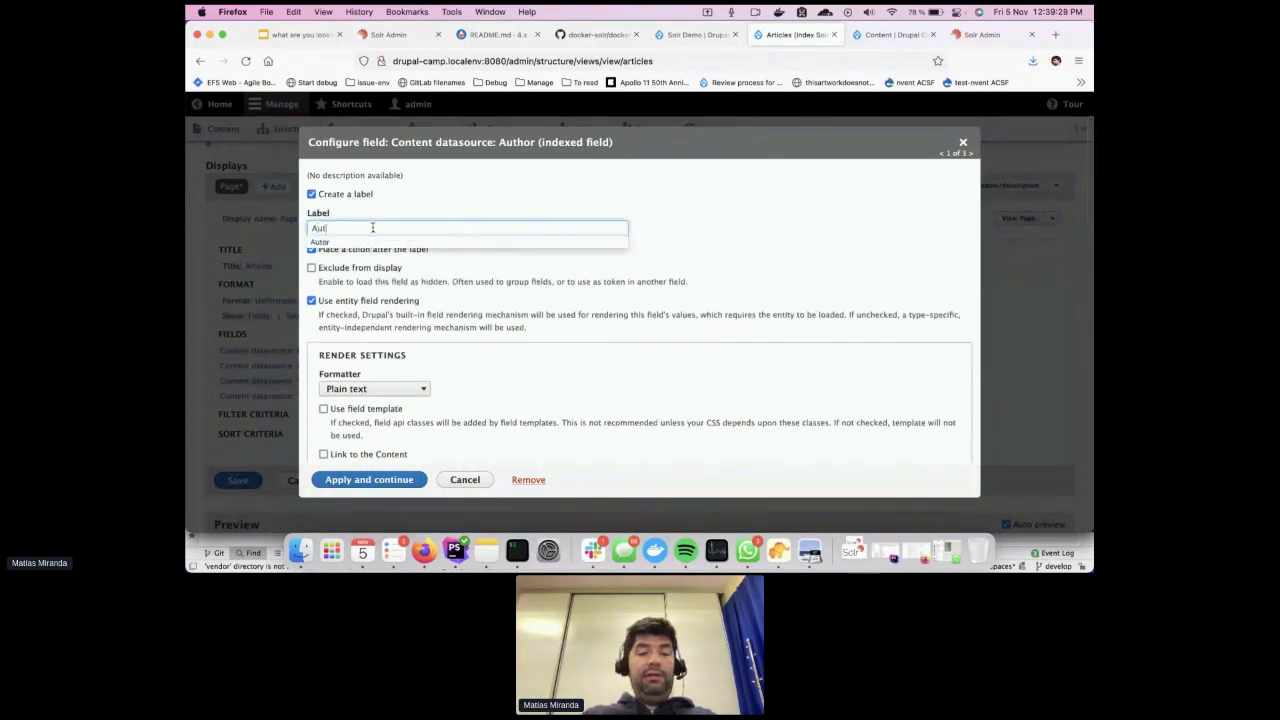
type("or")
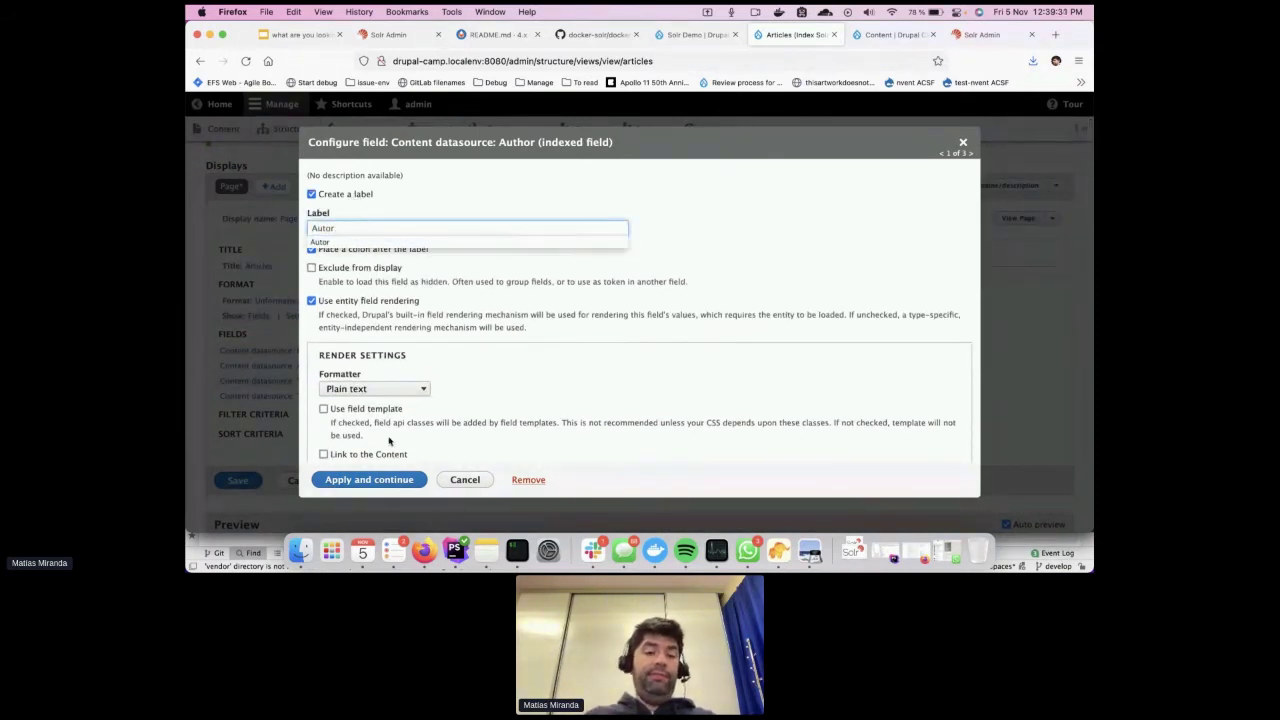
left_click(396, 479)
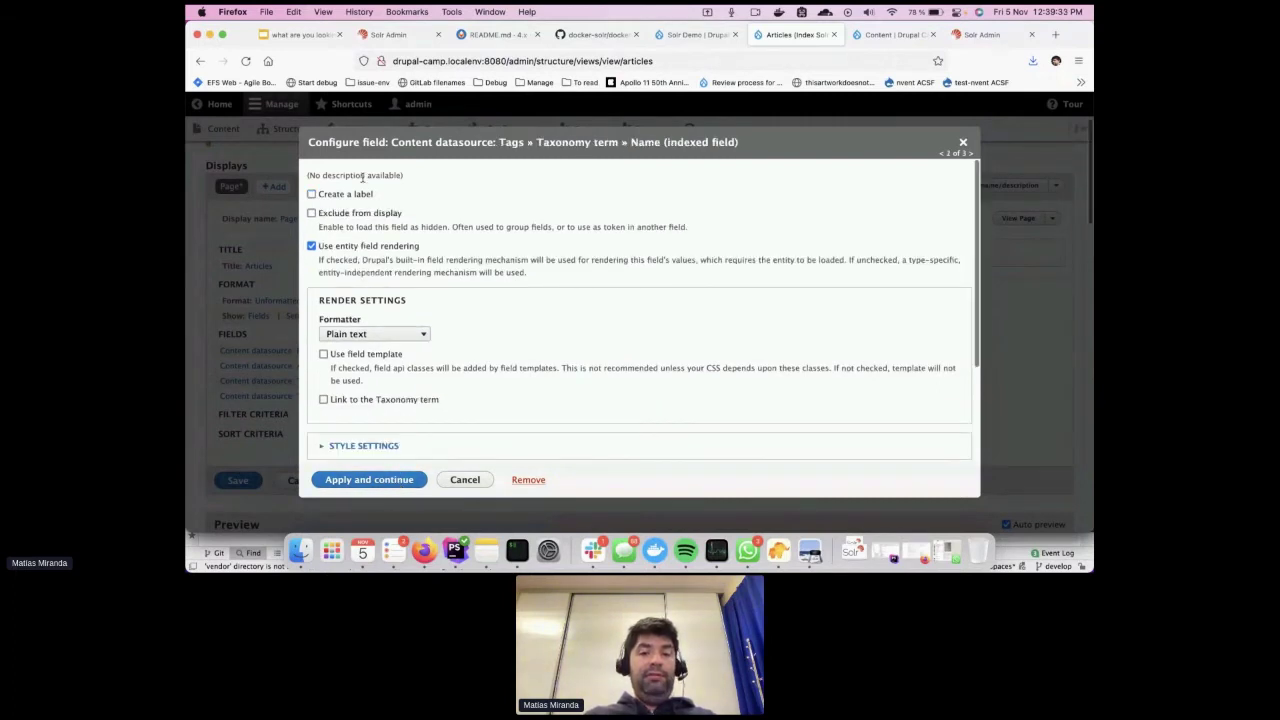
left_click(311, 194)
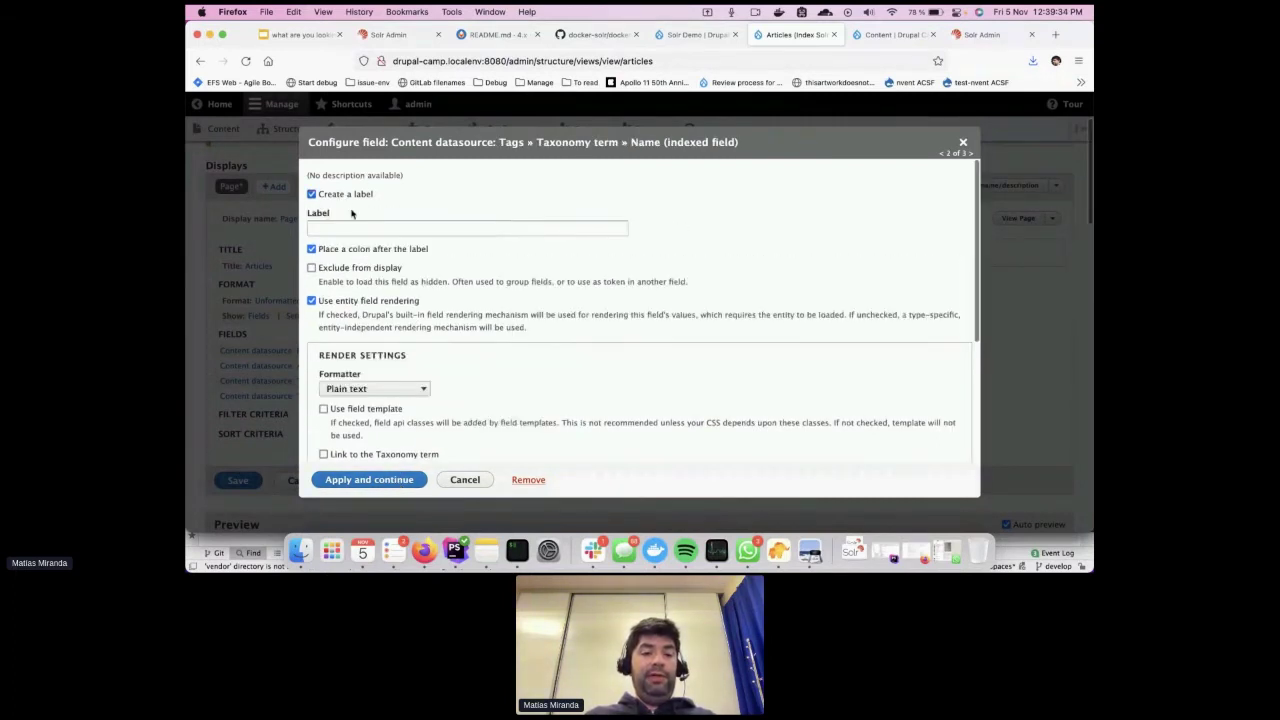
left_click(363, 229)
type("Ta")
key("Down")
key("Return")
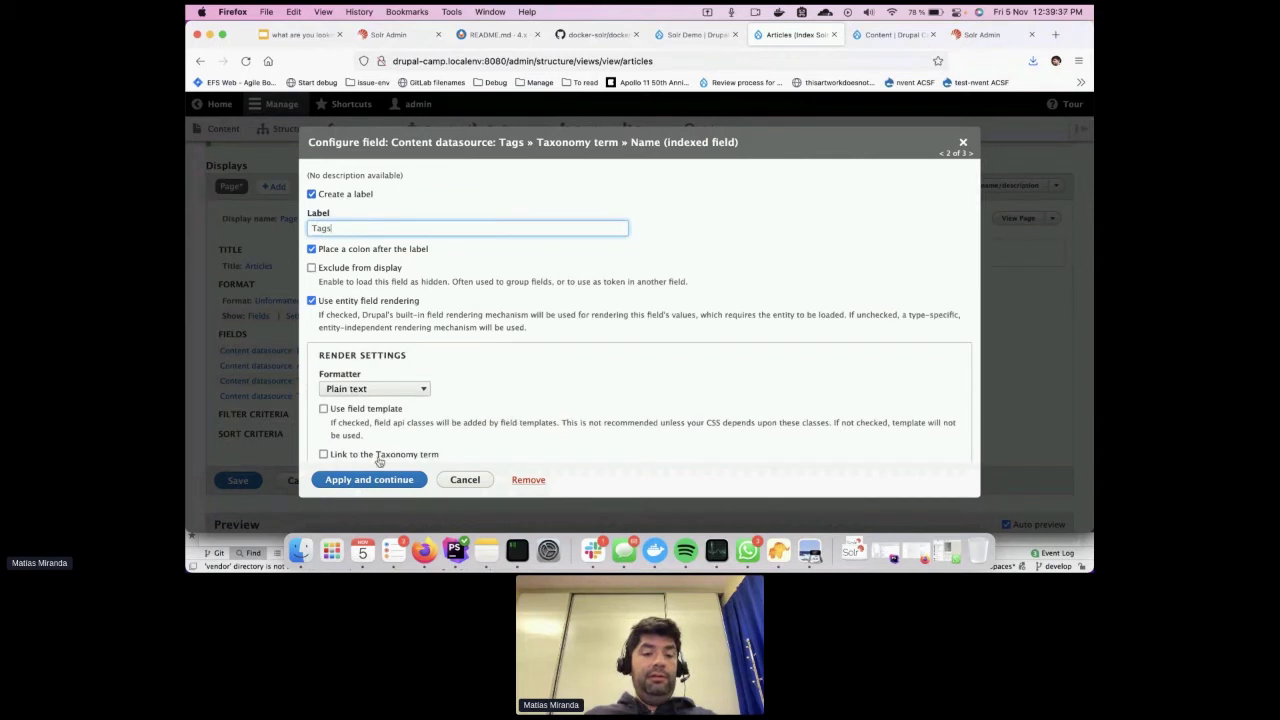
left_click(378, 480)
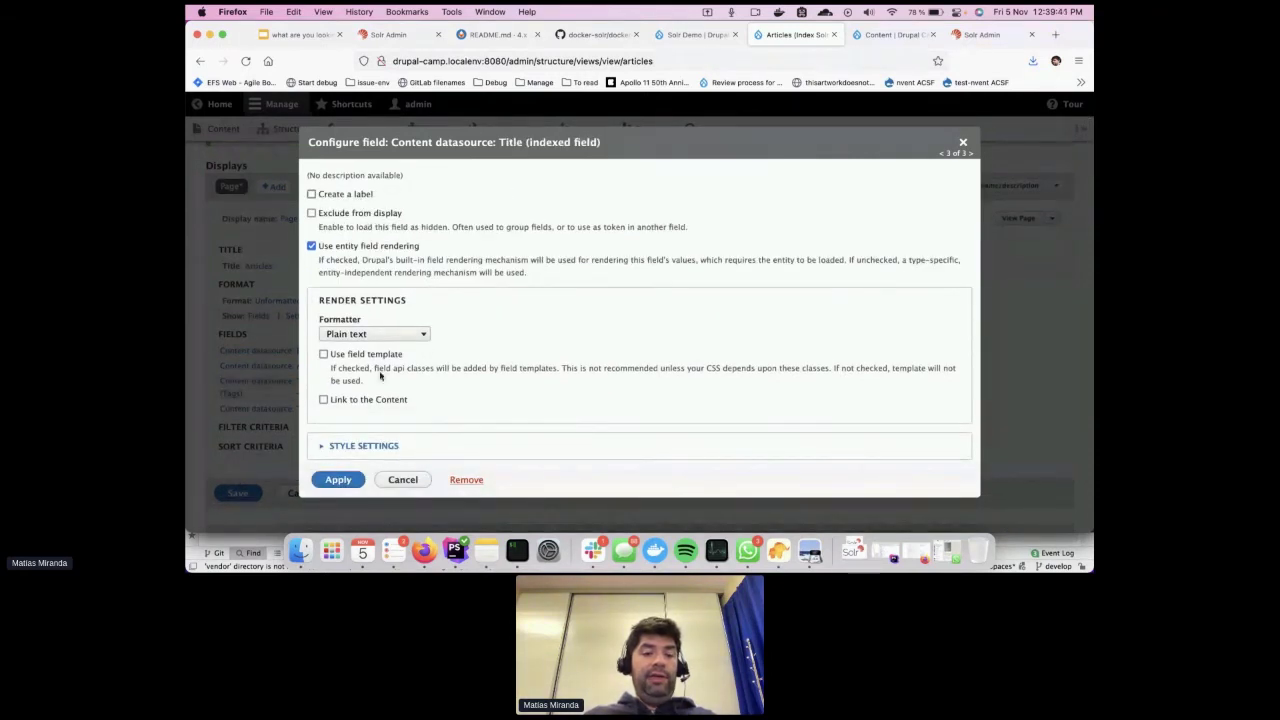
Make each Title link to its article content
left_click(377, 402)
scroll(463, 351, "down", 1)
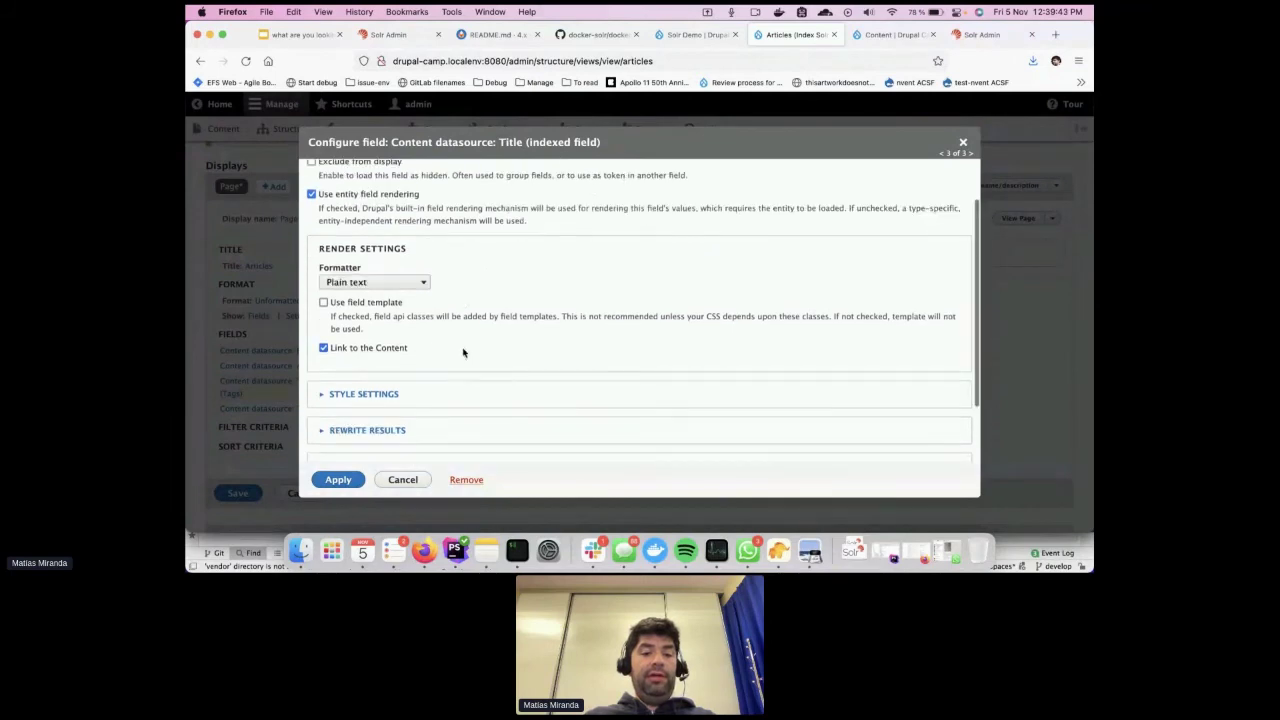
left_click(336, 477)
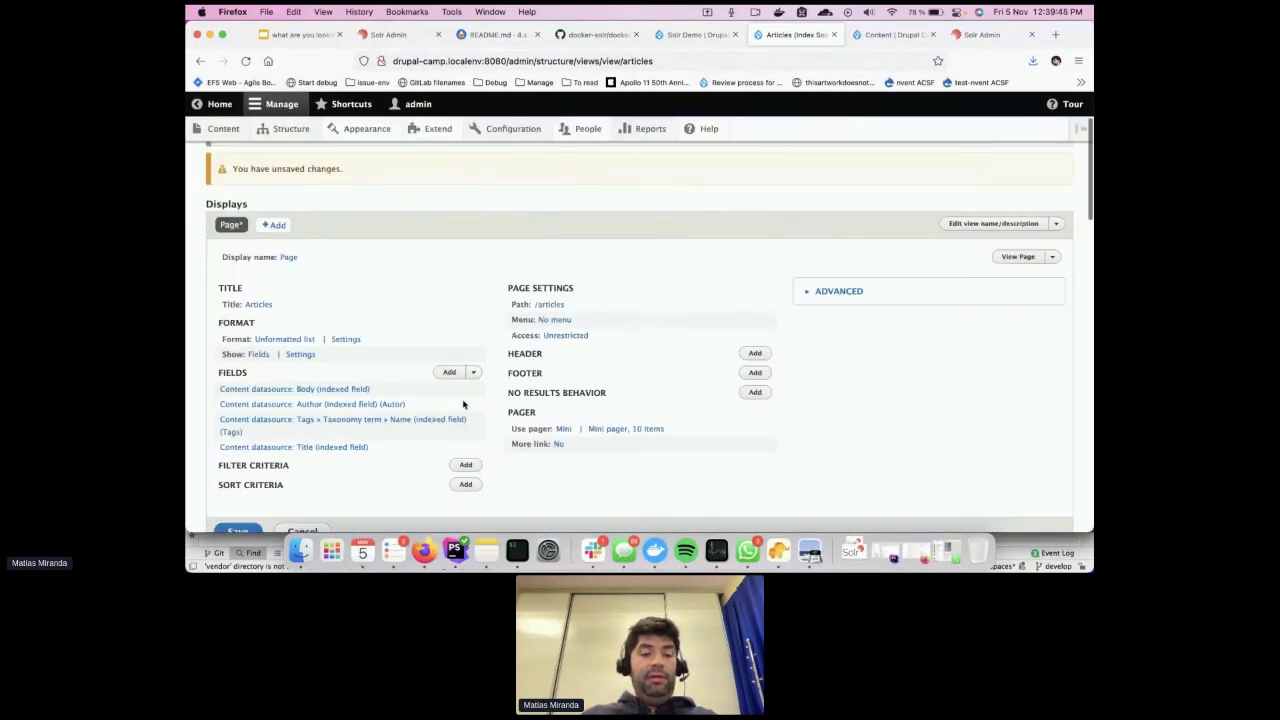
Add a Global: Custom text field containing an <hr> divider
left_click(473, 376)
left_click(445, 377)
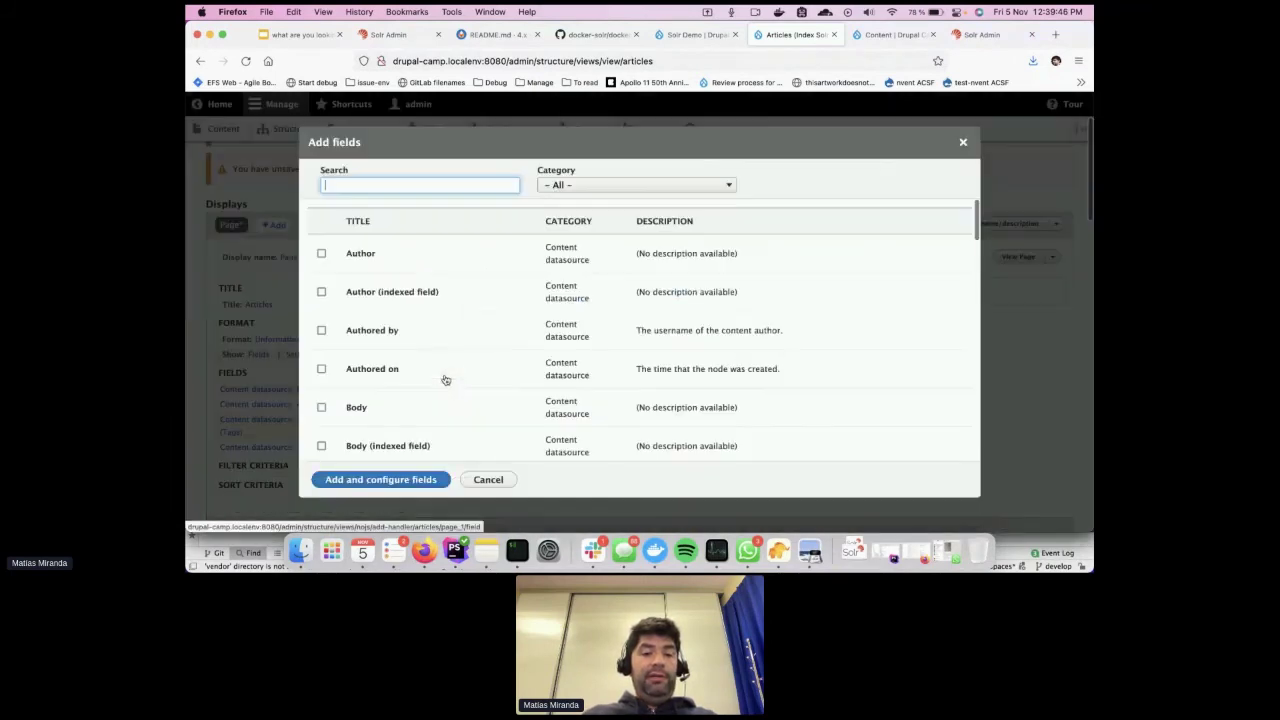
left_click(391, 184)
type("cus")
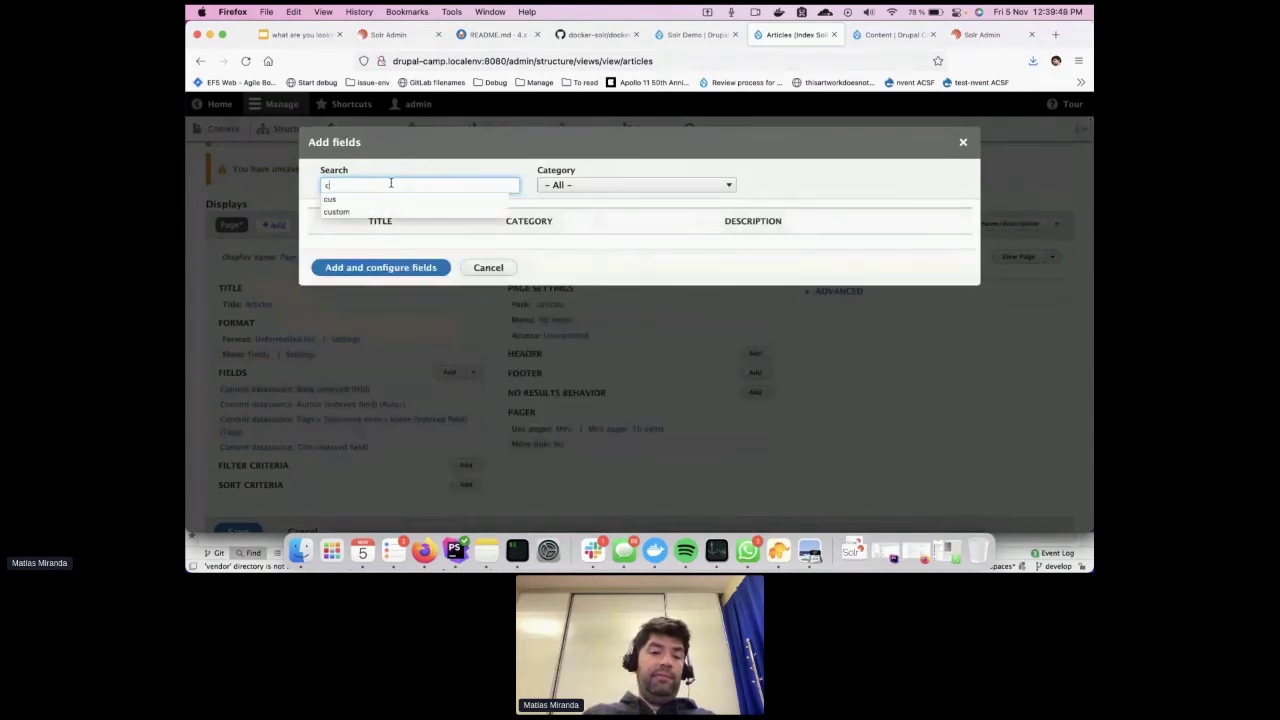
left_click(410, 250)
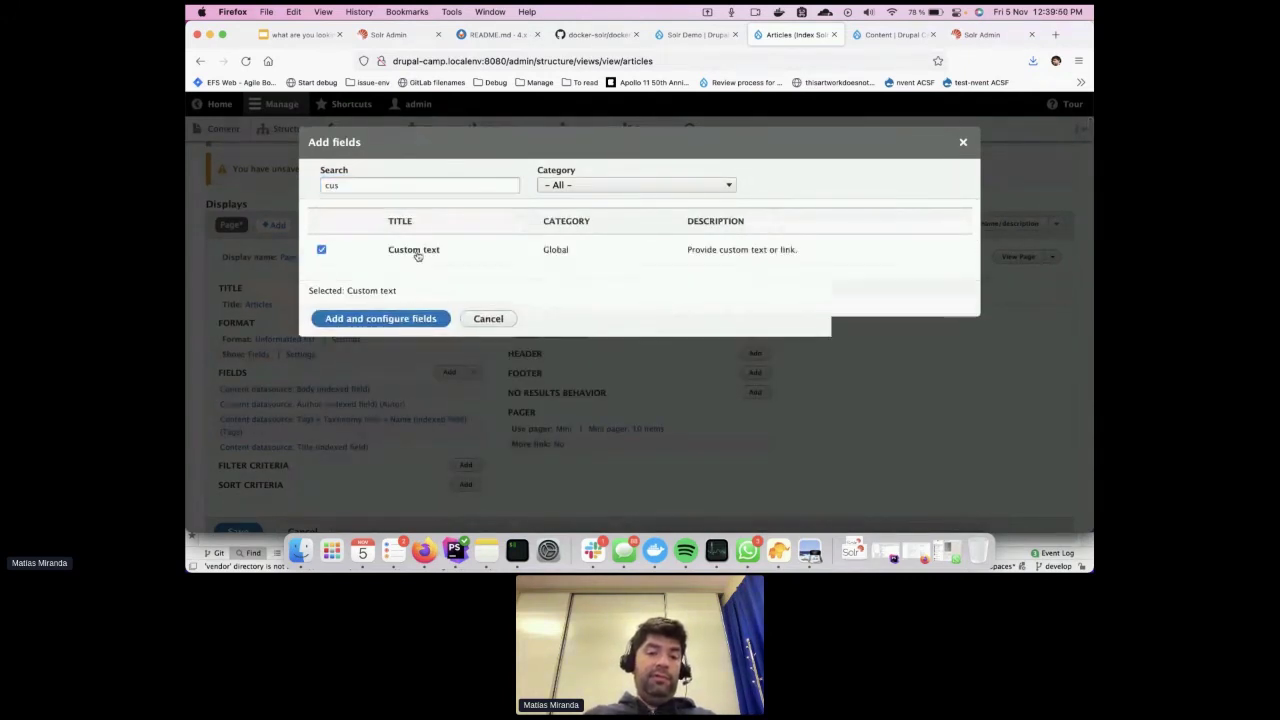
left_click(410, 318)
left_click(383, 269)
type("<hr>")
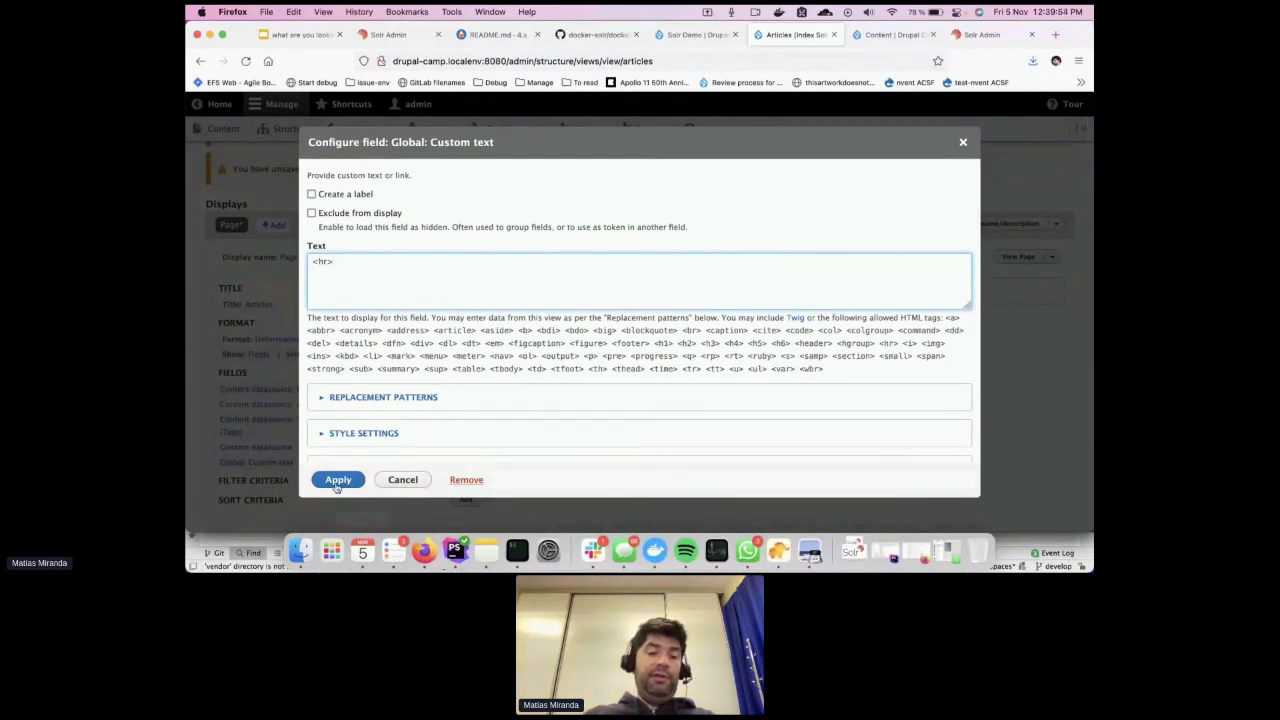
left_click(338, 480)
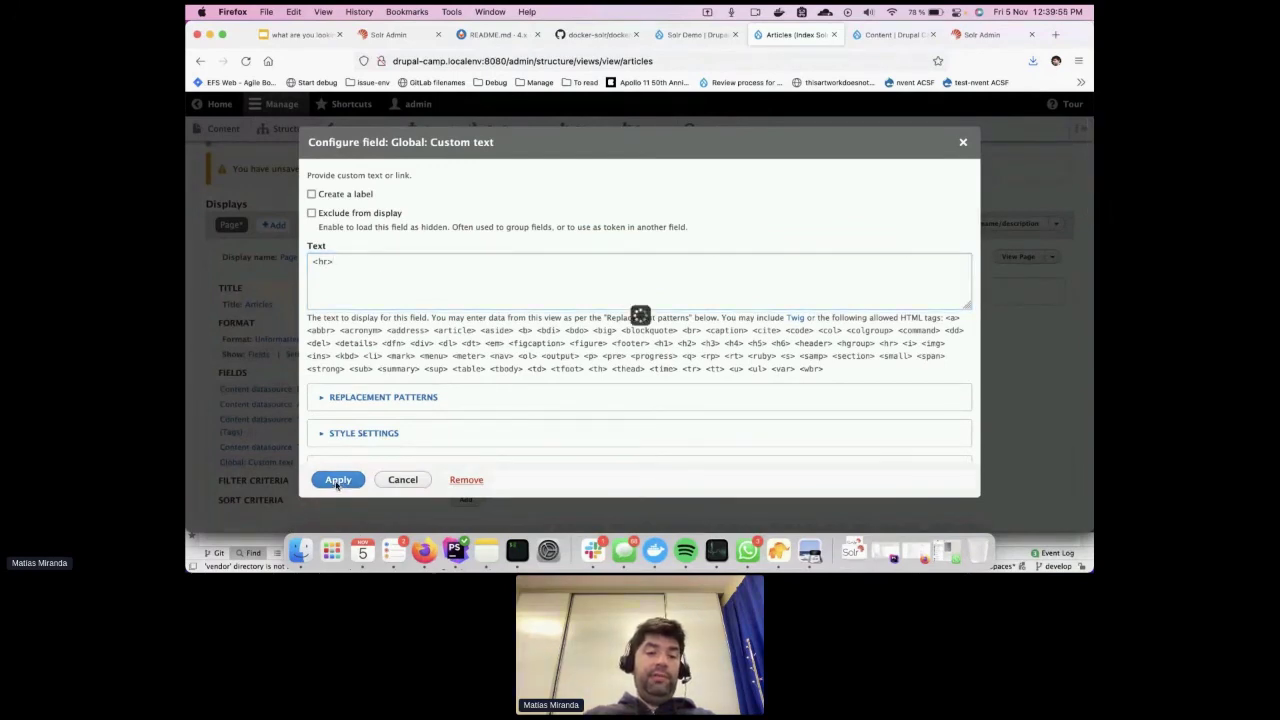
scroll(510, 400, "down", 15)
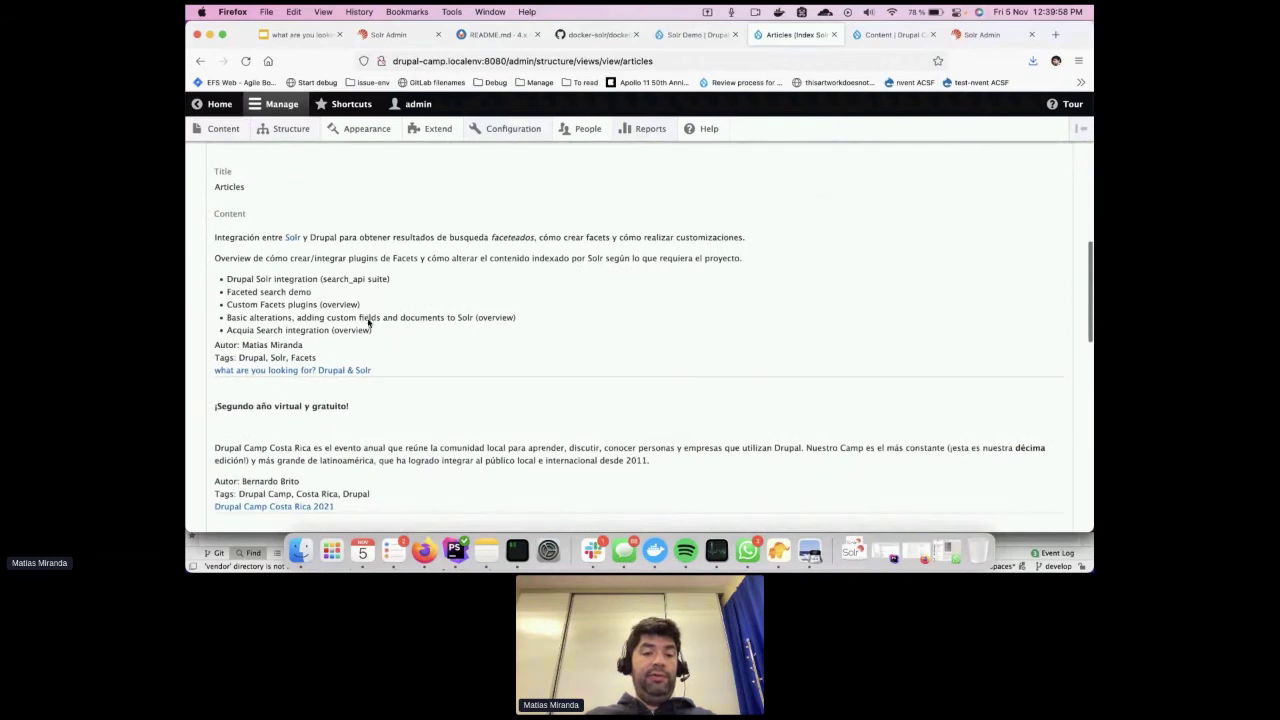
scroll(368, 318, "up", 10)
Rearrange the fields so Title comes first, then review the preview
left_click(476, 177)
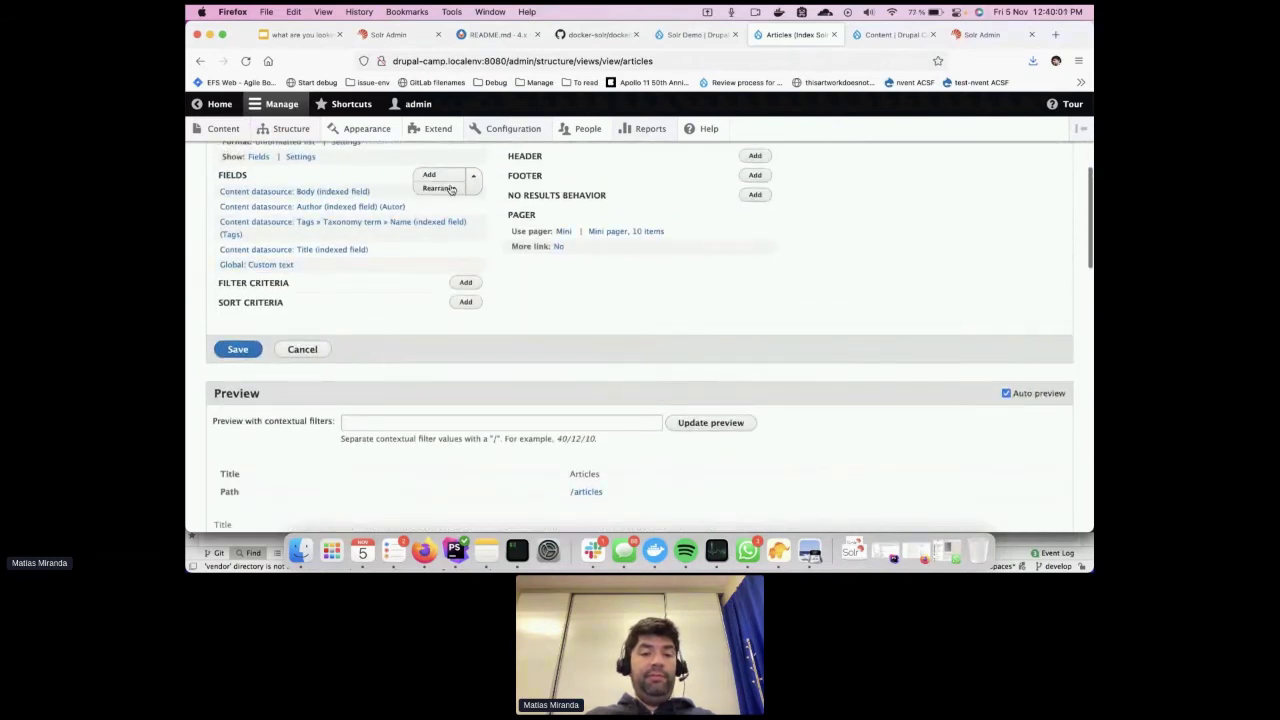
left_click(450, 190)
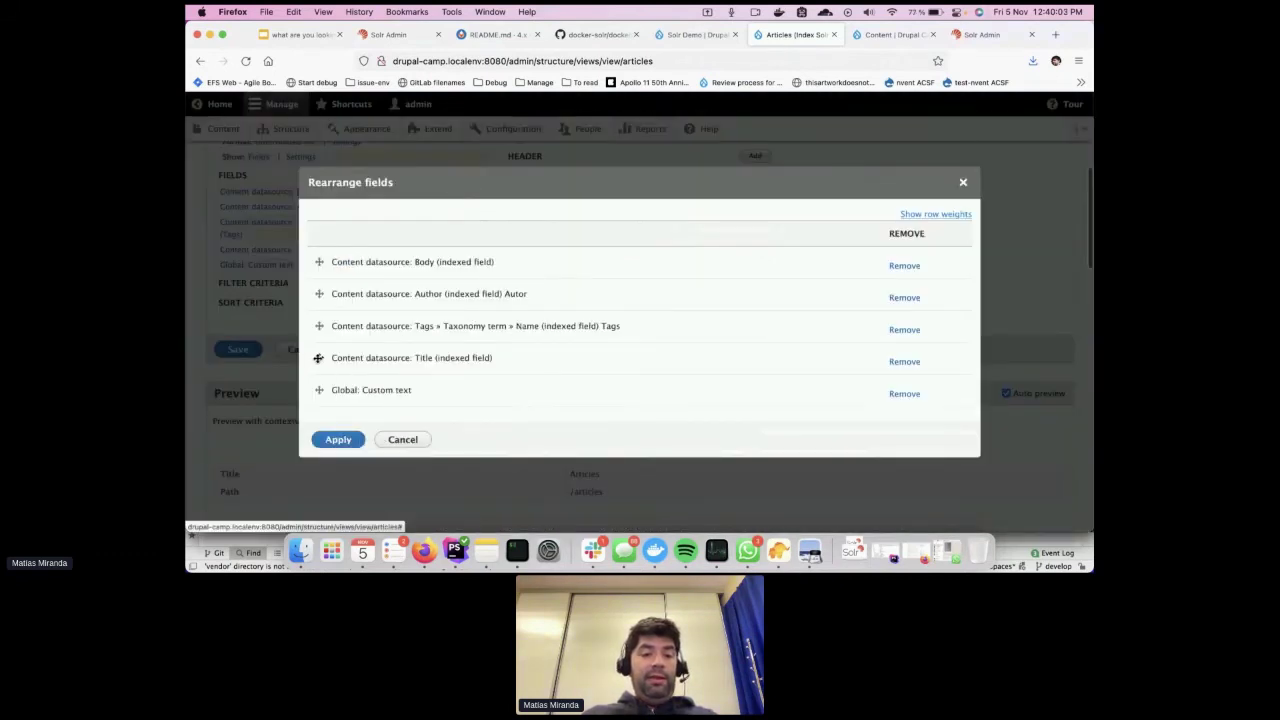
left_click_drag(316, 360, 317, 265)
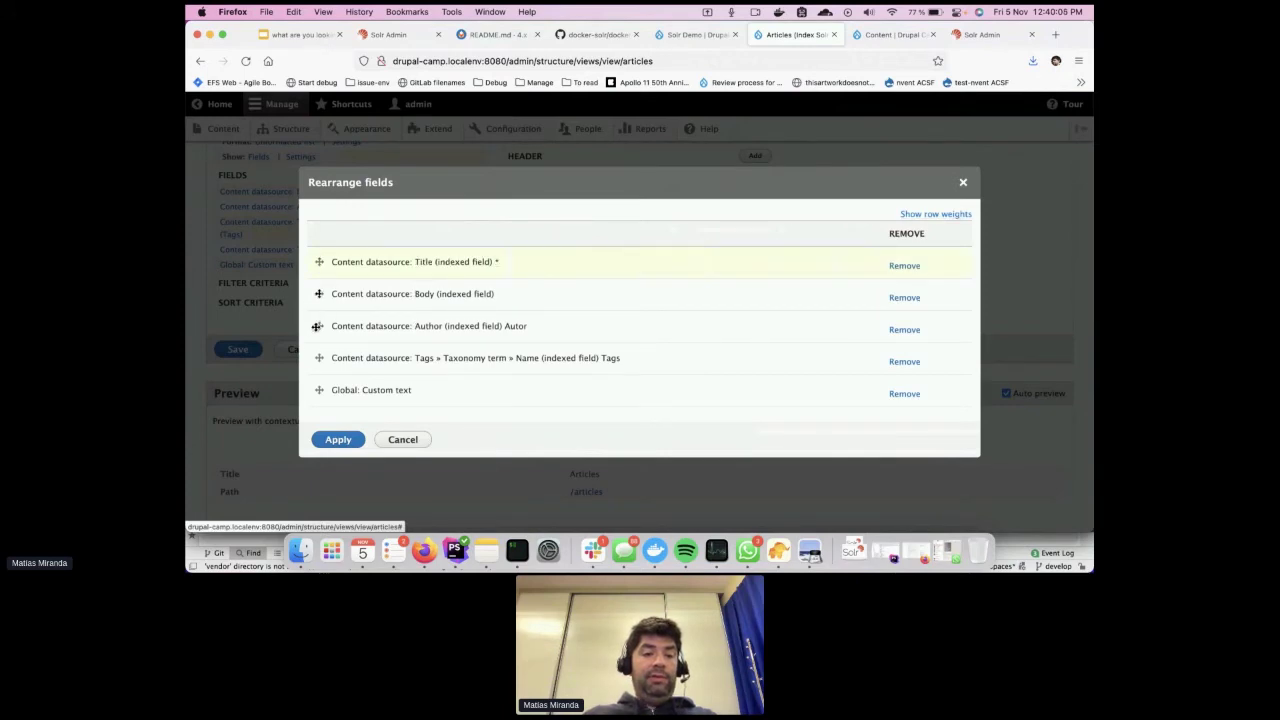
left_click(349, 438)
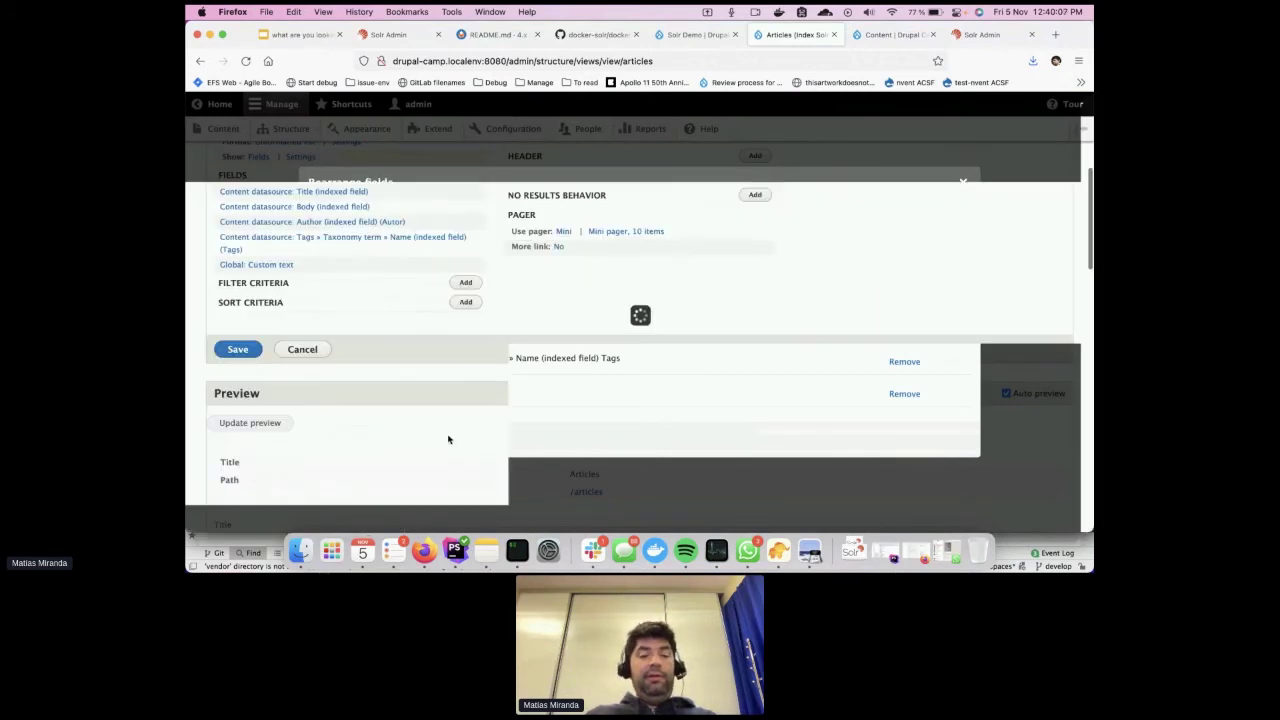
scroll(524, 426, "down", 5)
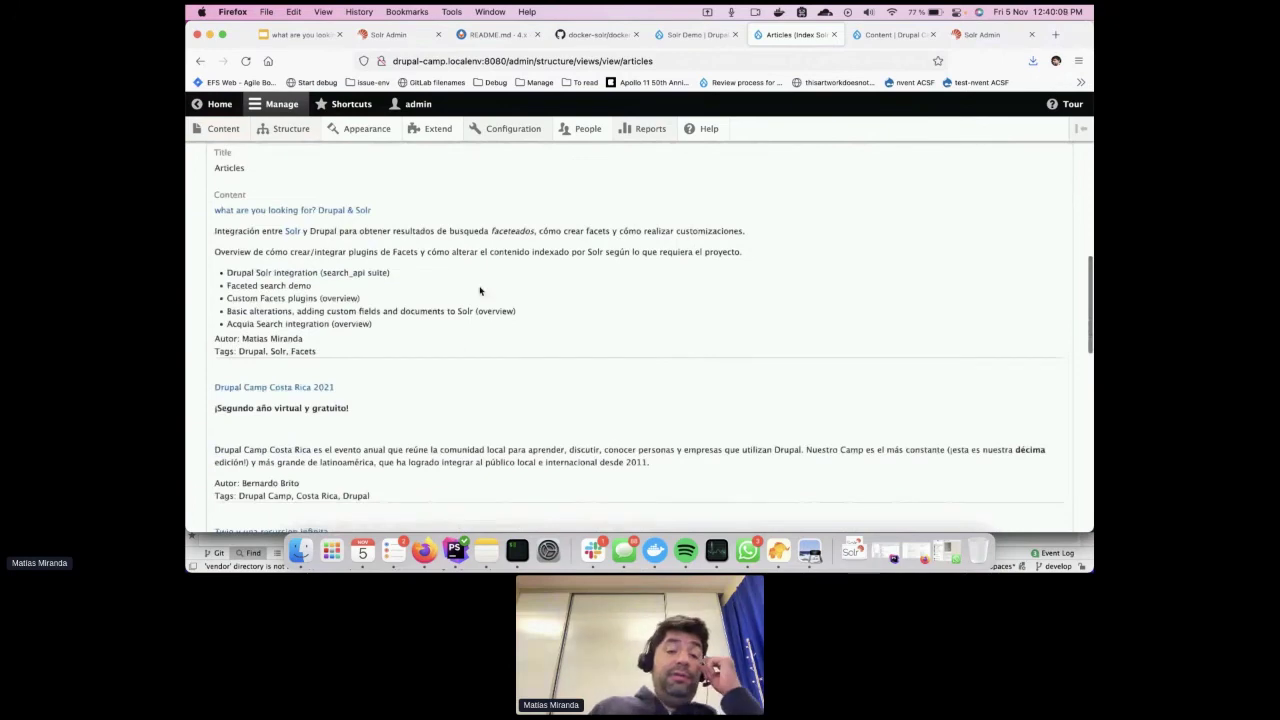
scroll(526, 429, "down", 3)
scroll(480, 291, "down", 2)
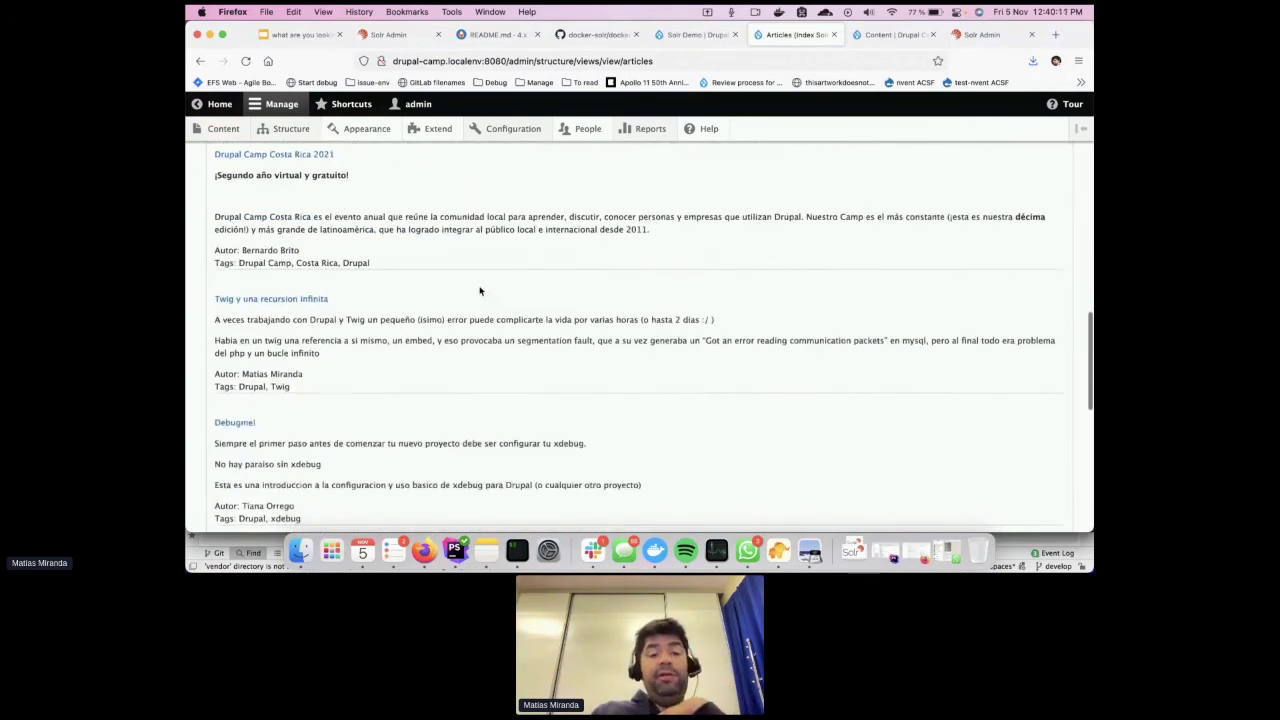
scroll(480, 340, "up", 1)
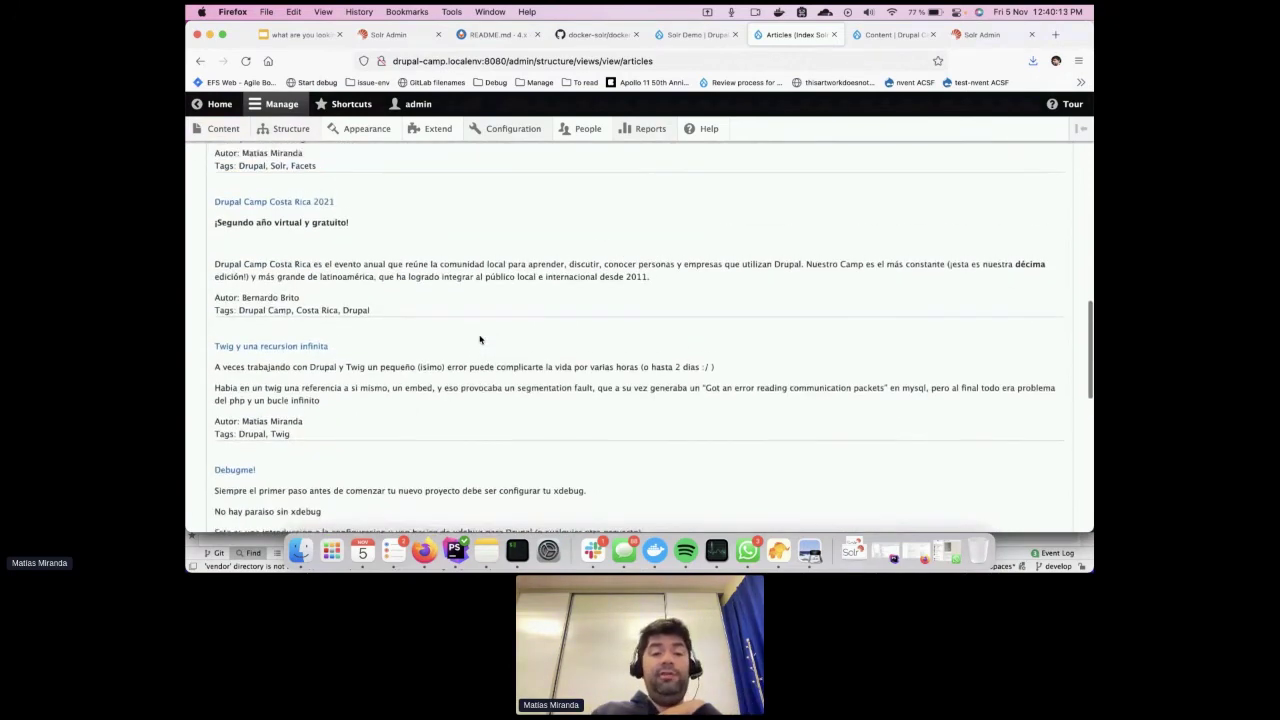
scroll(420, 372, "up", 3)
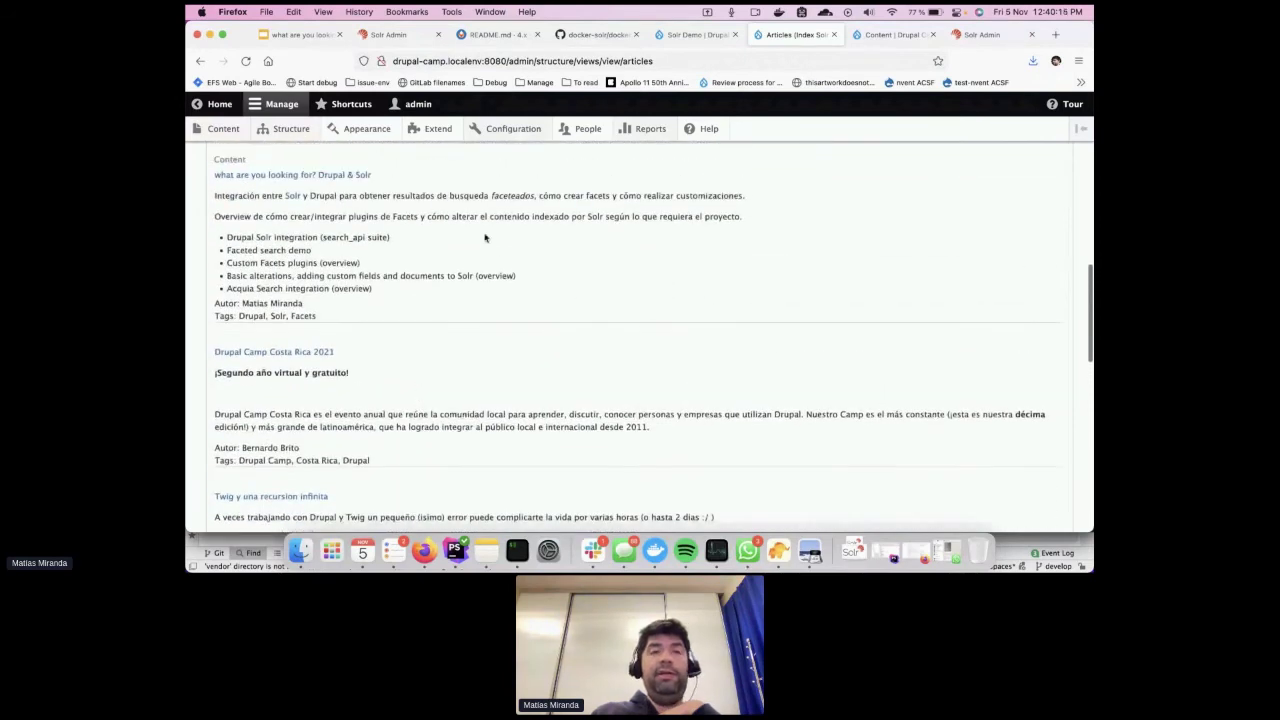
scroll(496, 307, "up", 10)
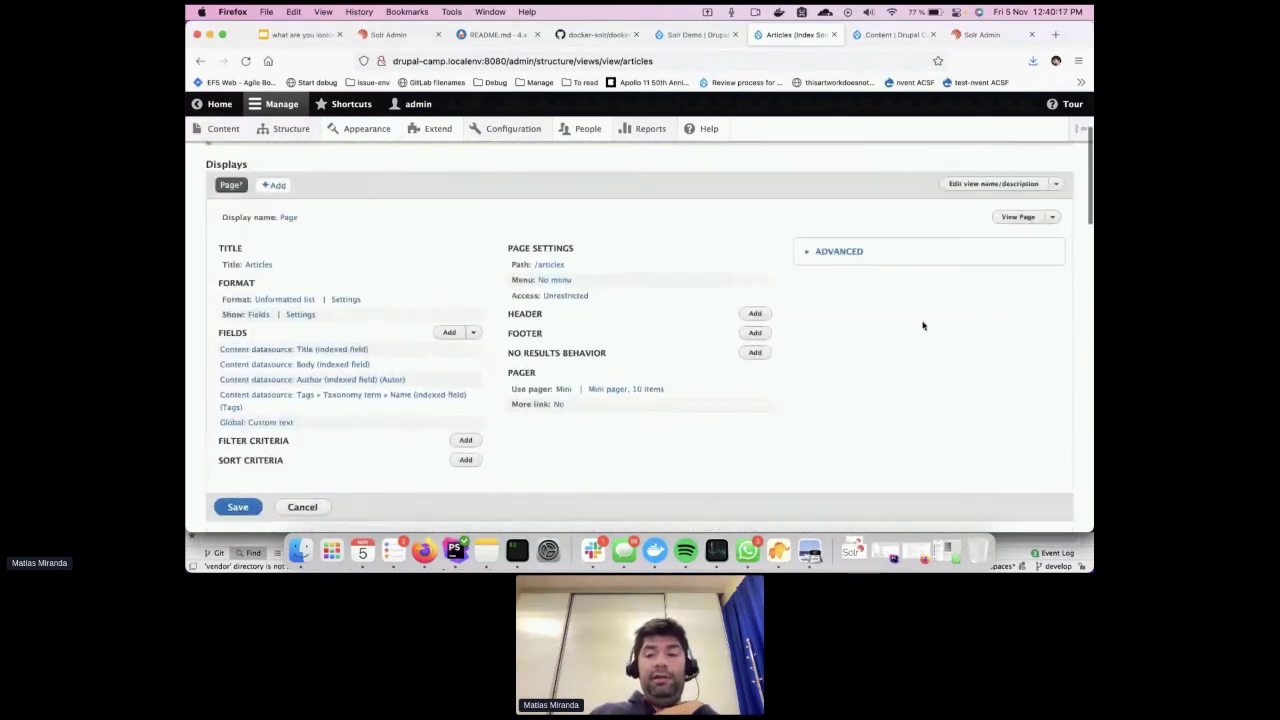
Save the Articles view, check the live /articles page, then return to the Solr Demo index
left_click(250, 506)
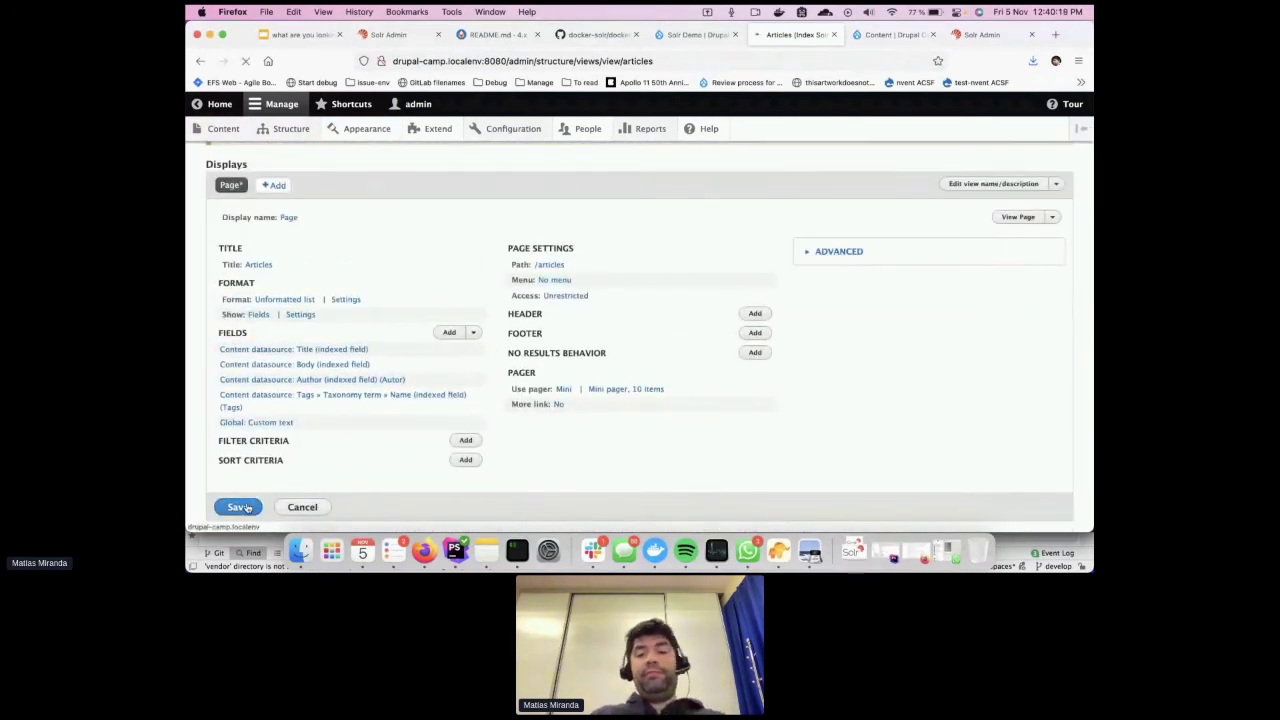
left_click(1018, 318)
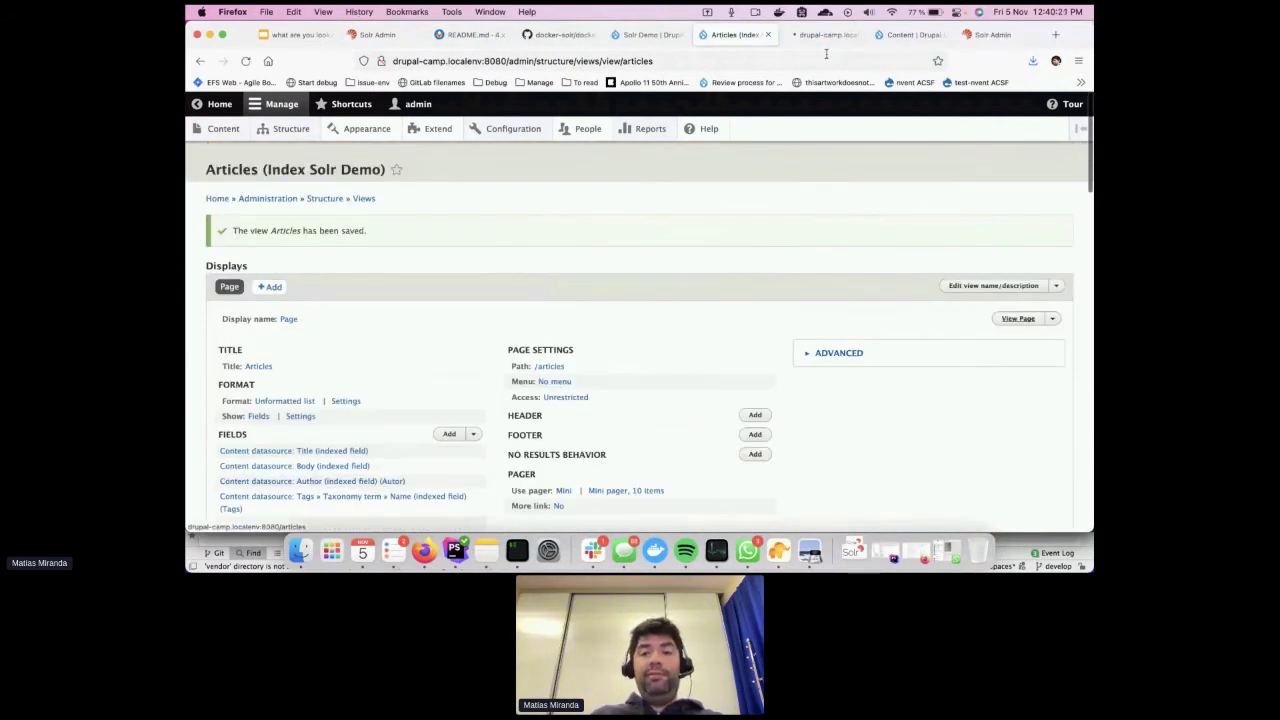
scroll(649, 360, "down", 8)
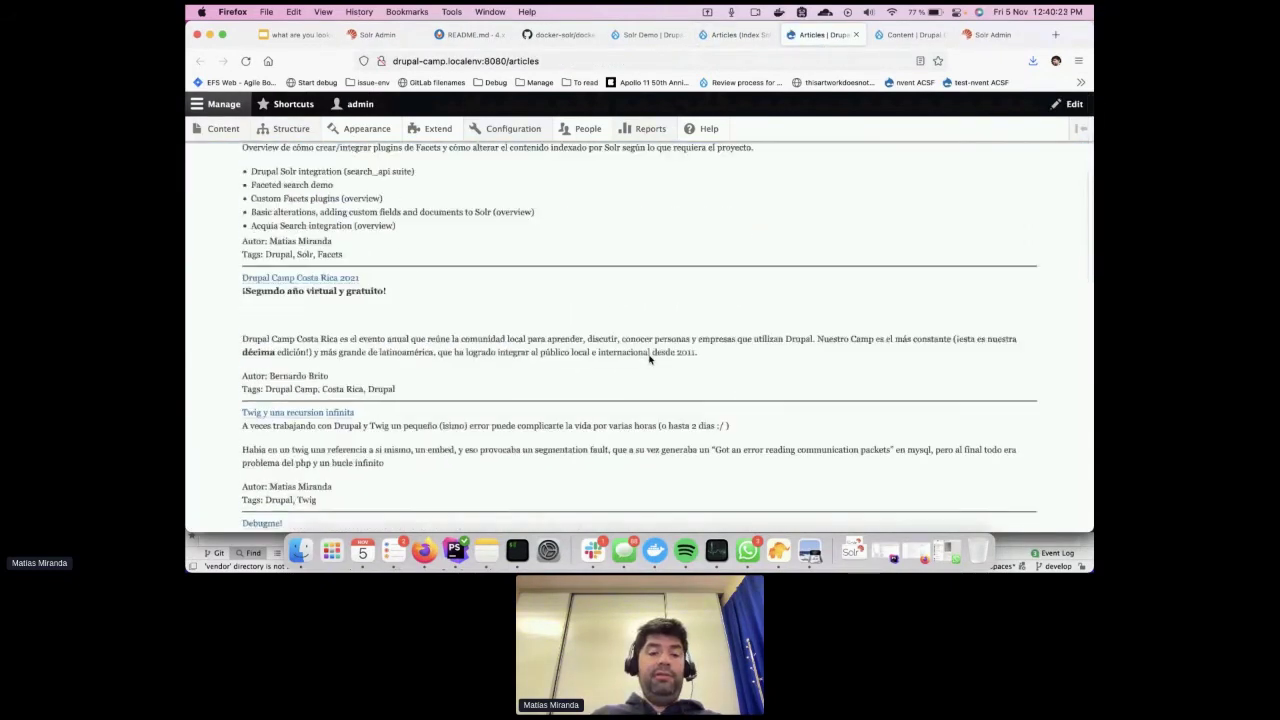
scroll(649, 360, "up", 8)
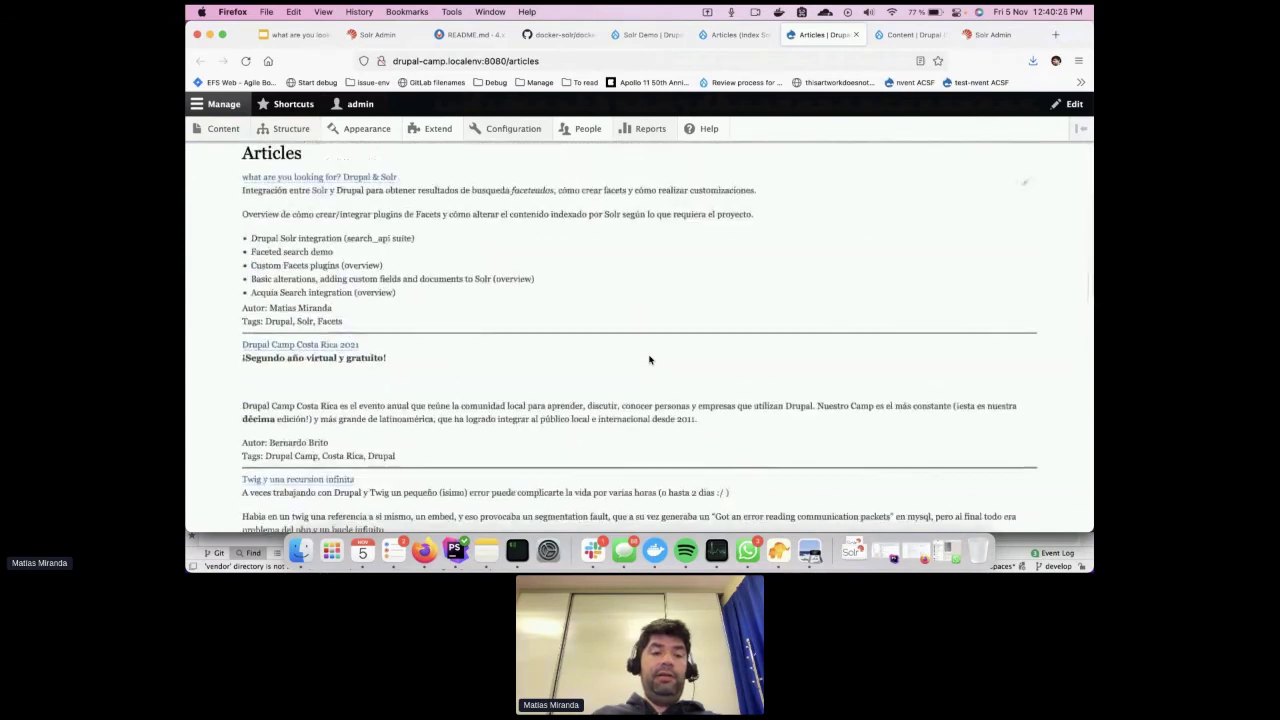
left_click(738, 35)
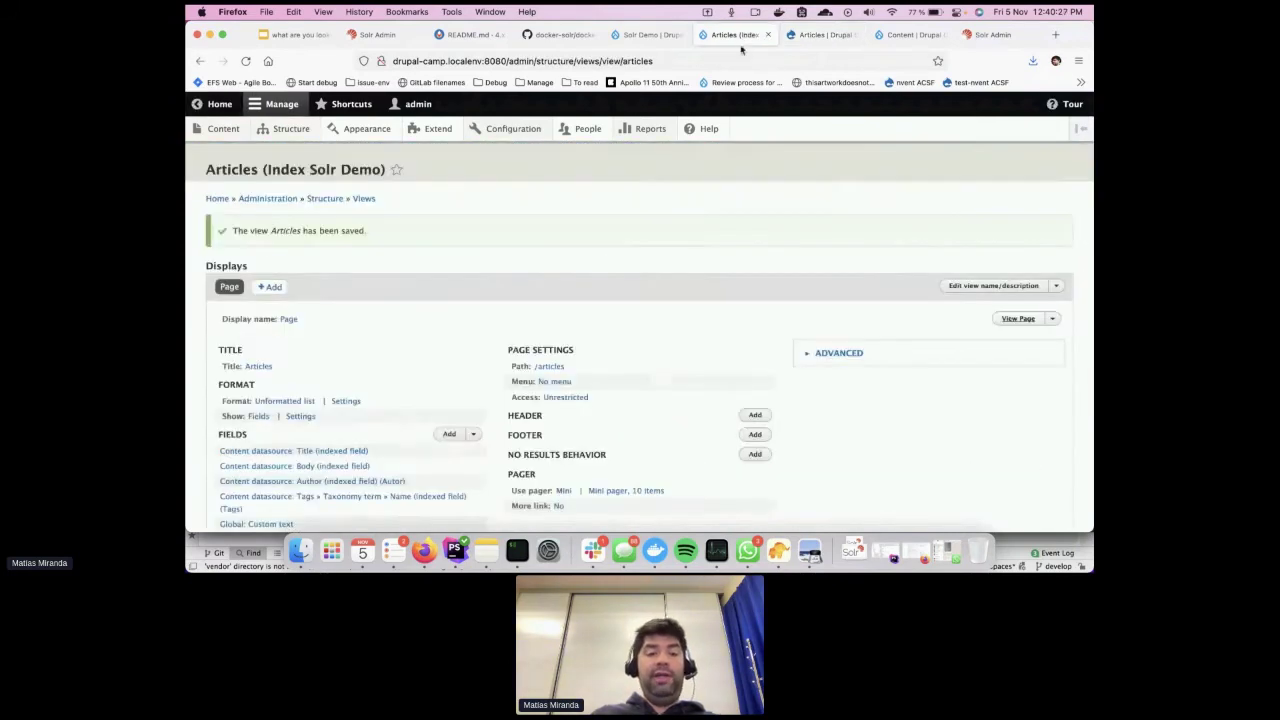
scroll(475, 376, "down", 3)
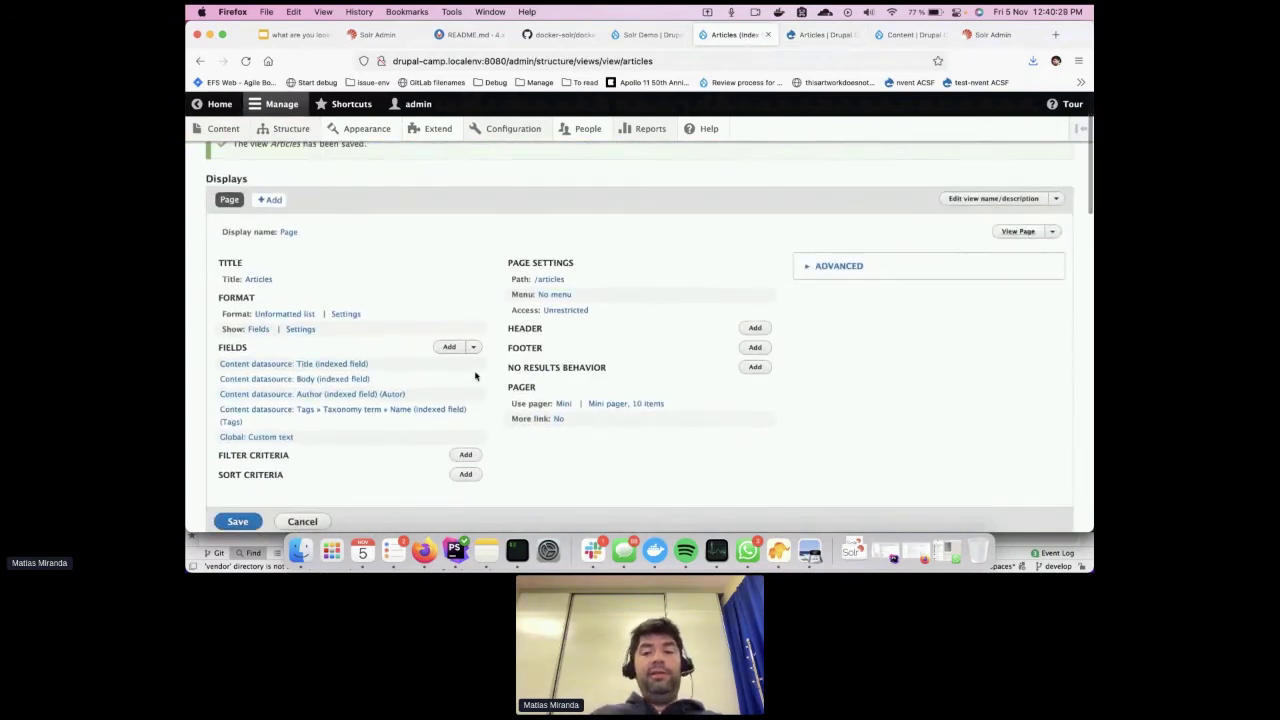
left_click(645, 34)
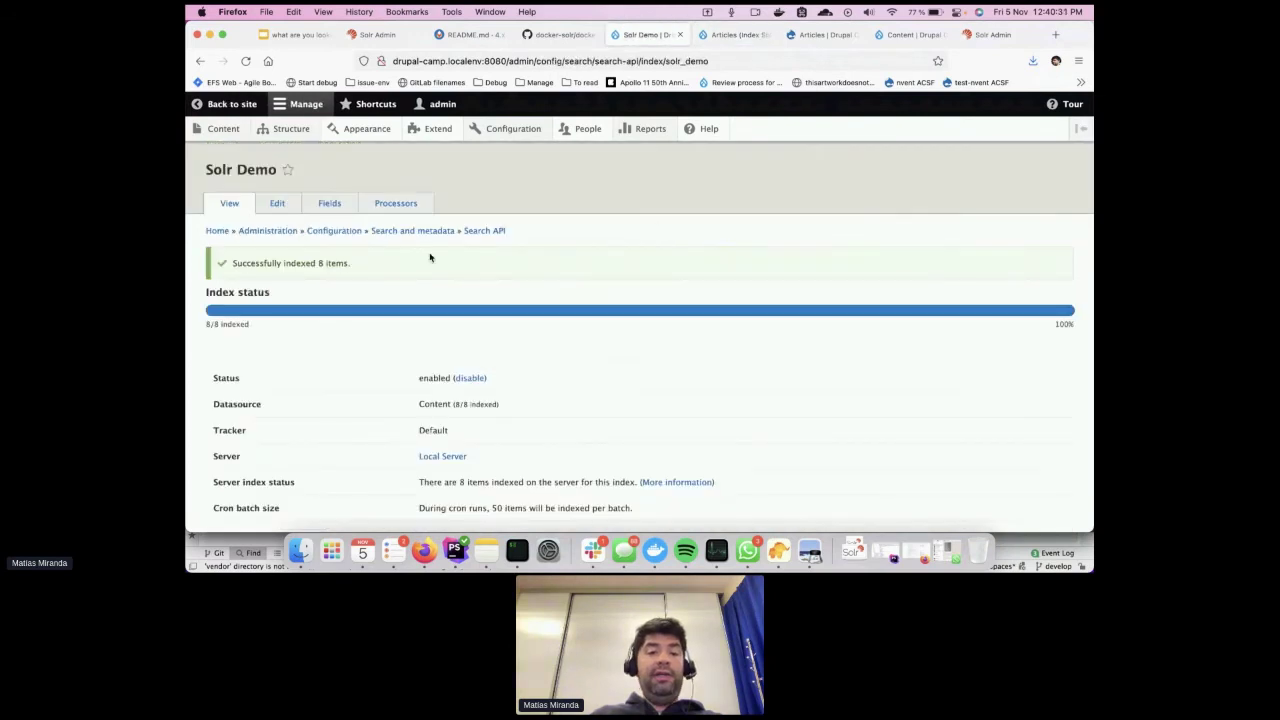
Open the Solr Demo index fields and add an Aggregated field
left_click(331, 204)
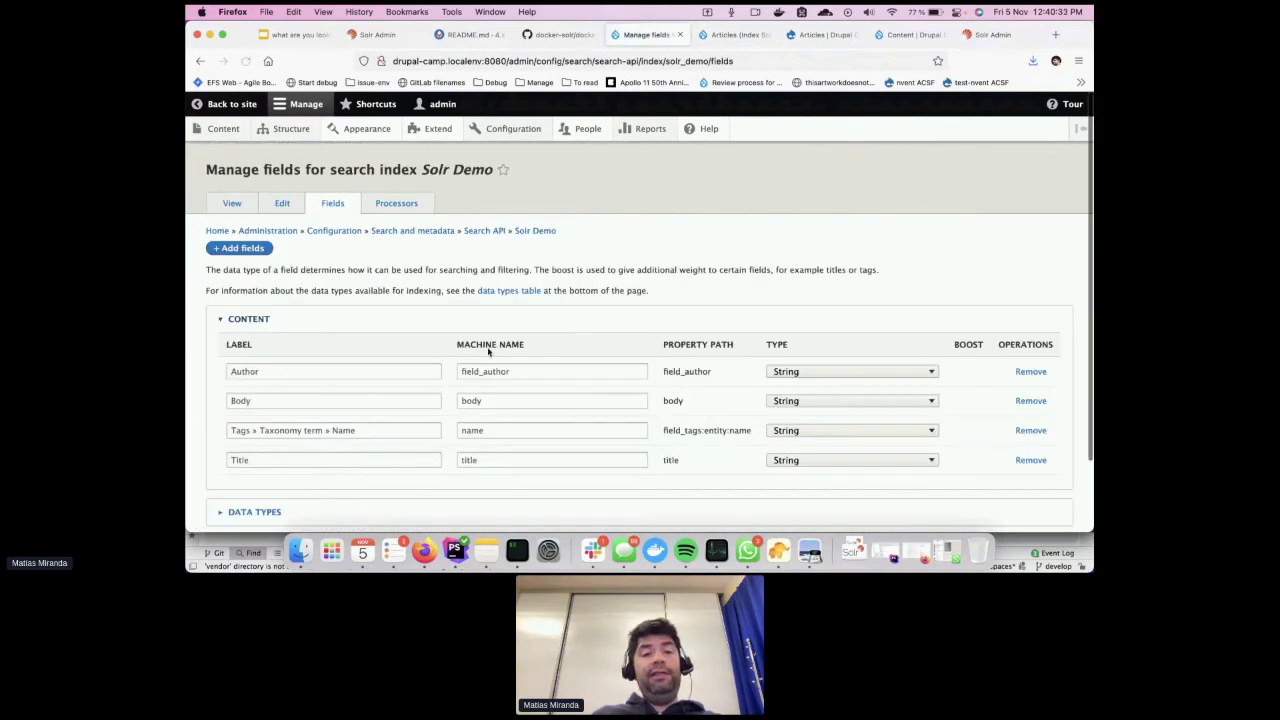
scroll(581, 252, "down", 1)
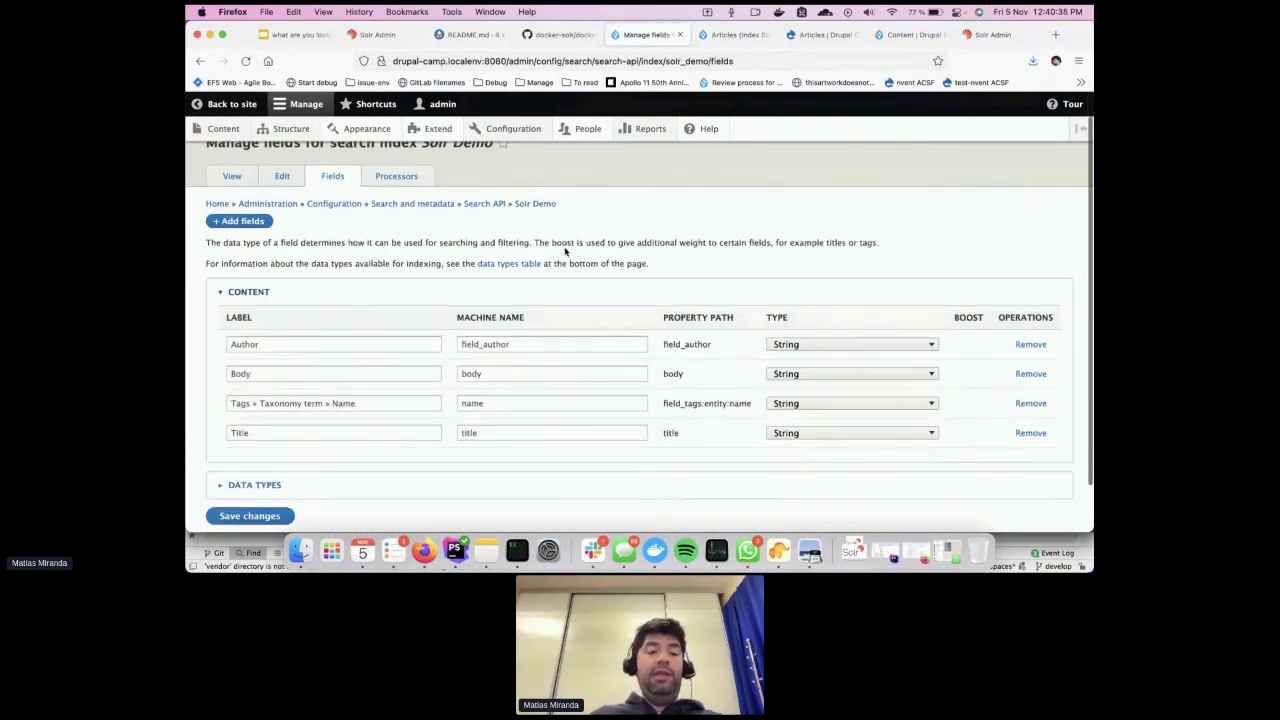
left_click(250, 221)
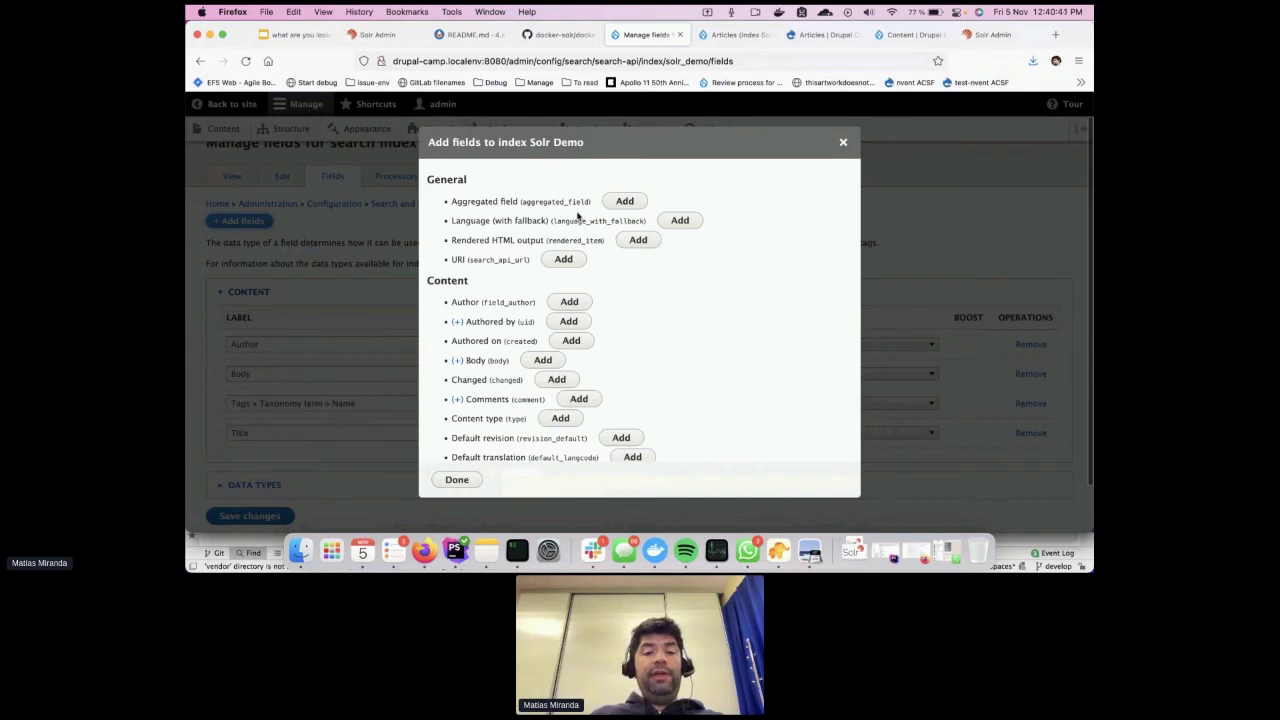
left_click(617, 202)
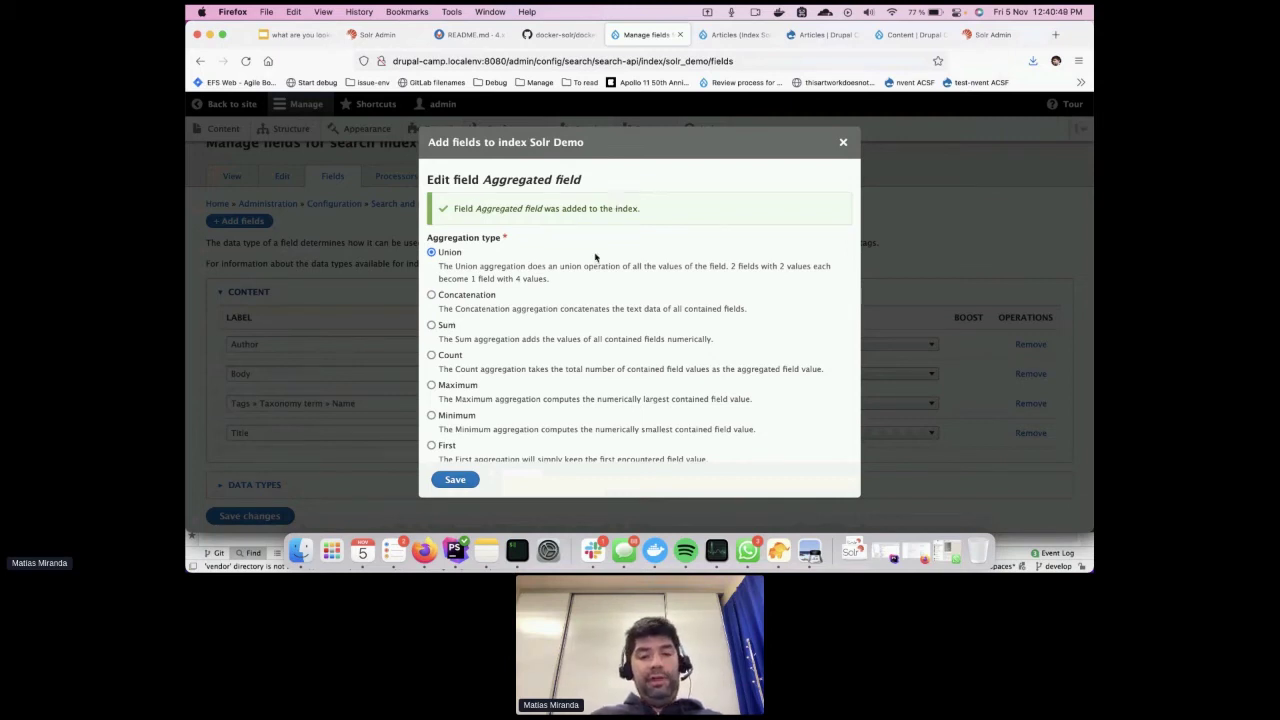
Set the aggregation to Concatenation of Content » Tags and Content » Title, and save
scroll(503, 362, "down", 4)
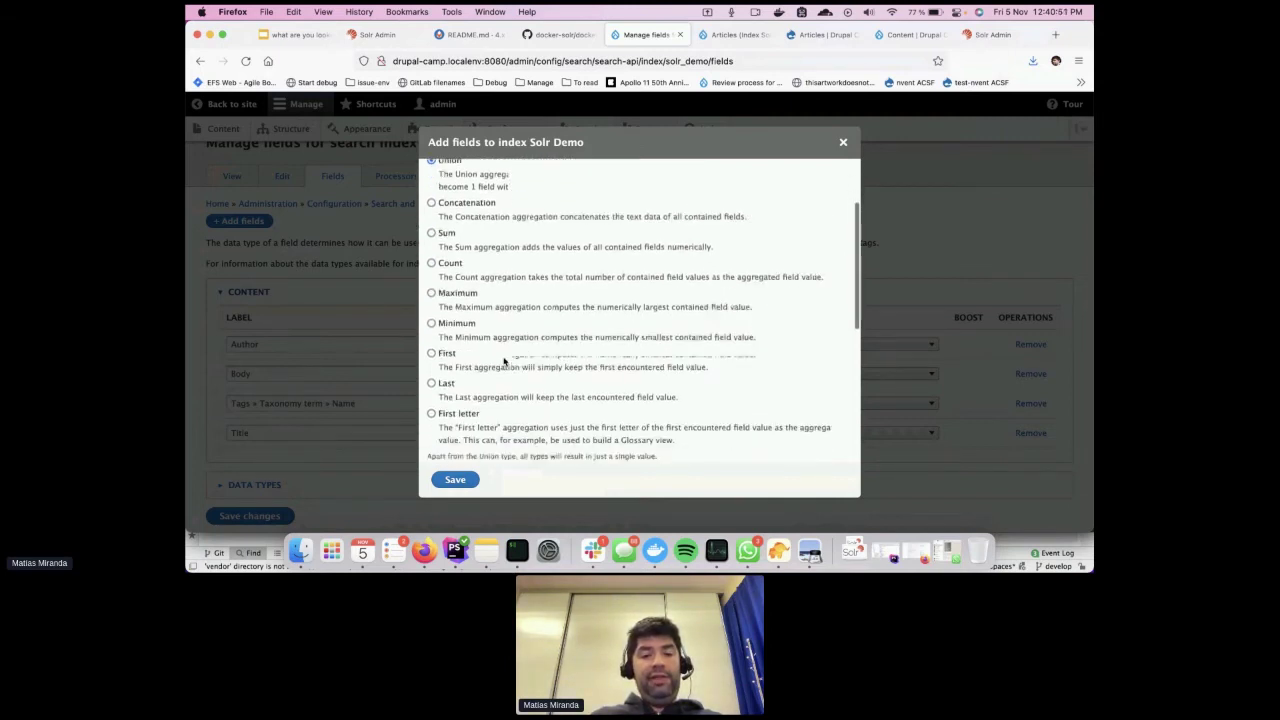
scroll(506, 364, "up", 4)
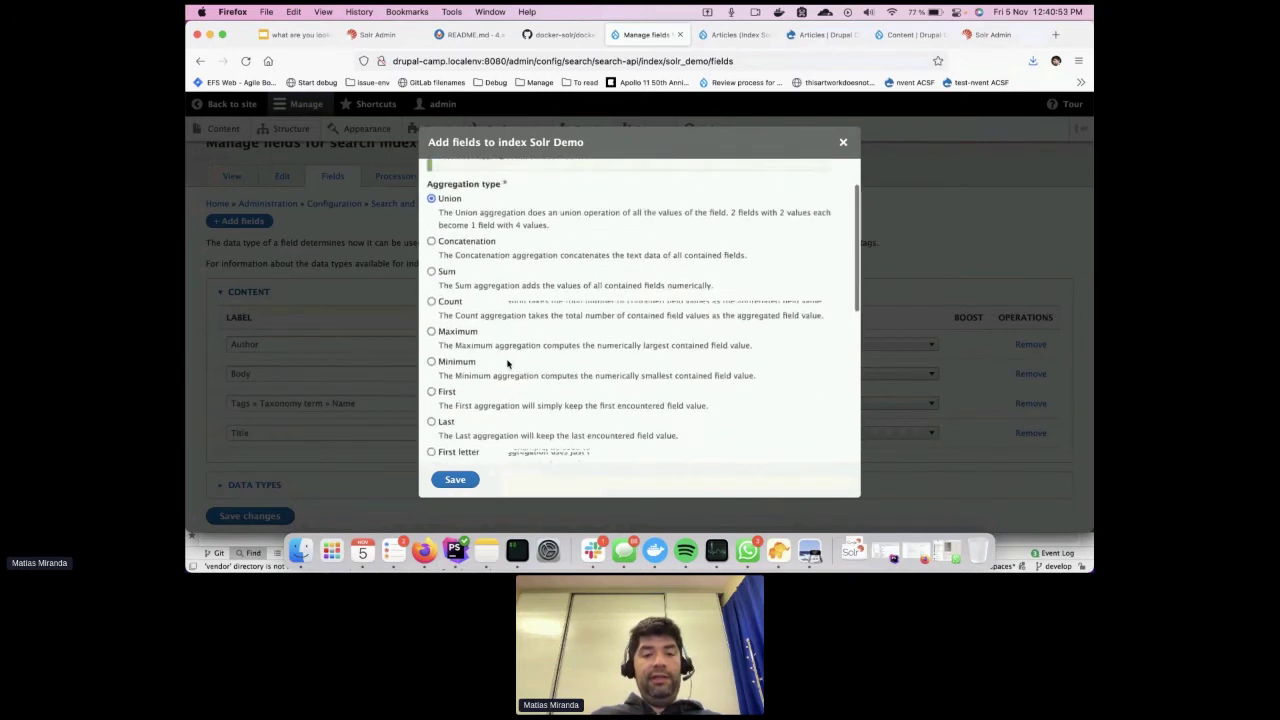
left_click(462, 297)
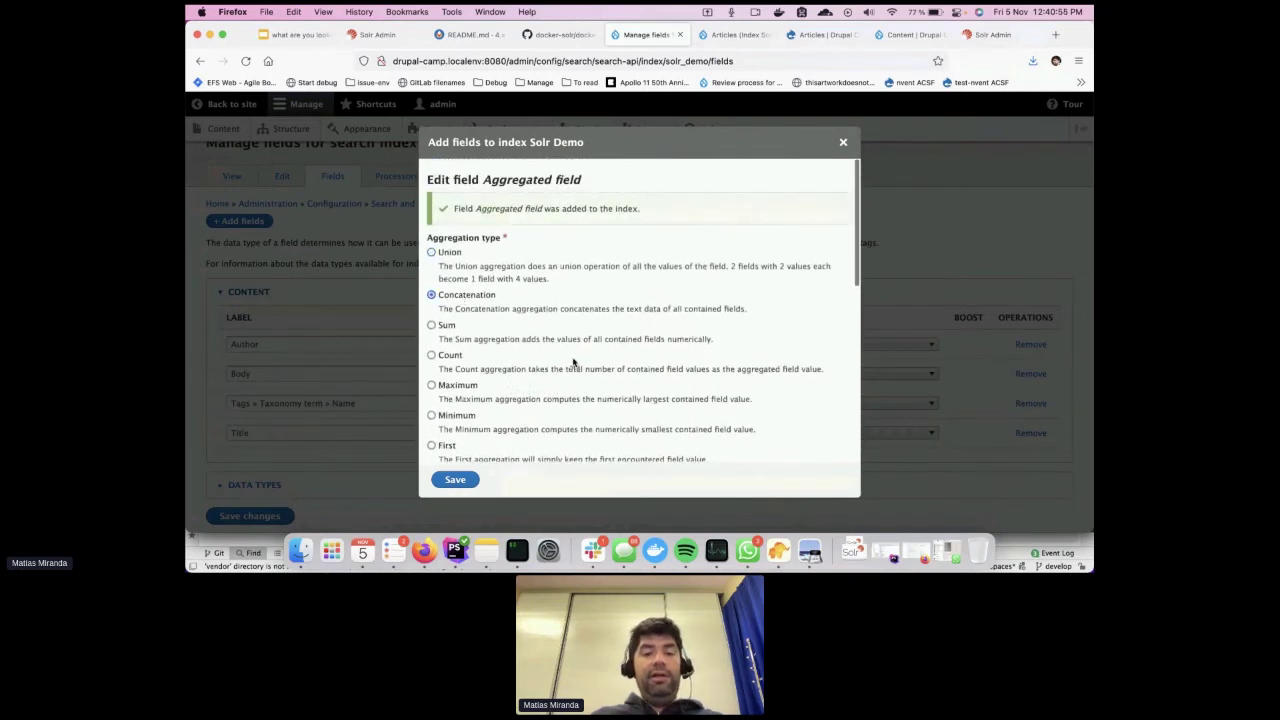
scroll(573, 363, "down", 6)
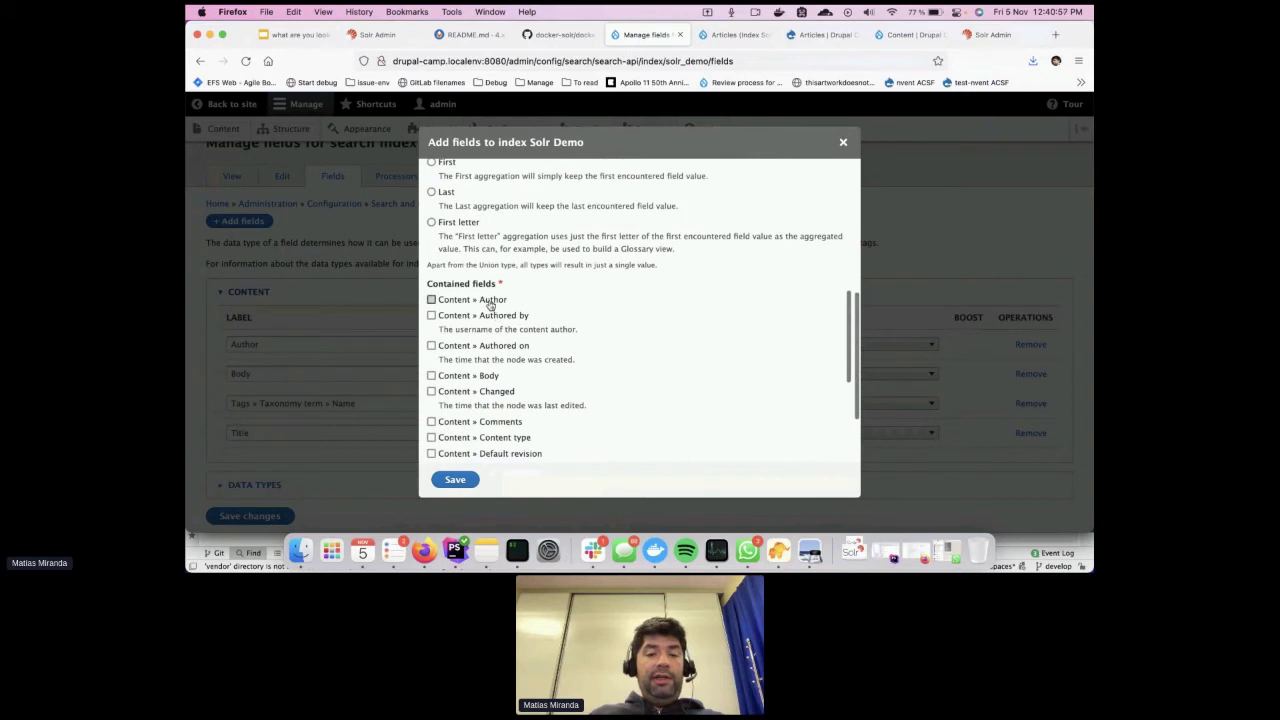
scroll(567, 333, "down", 2)
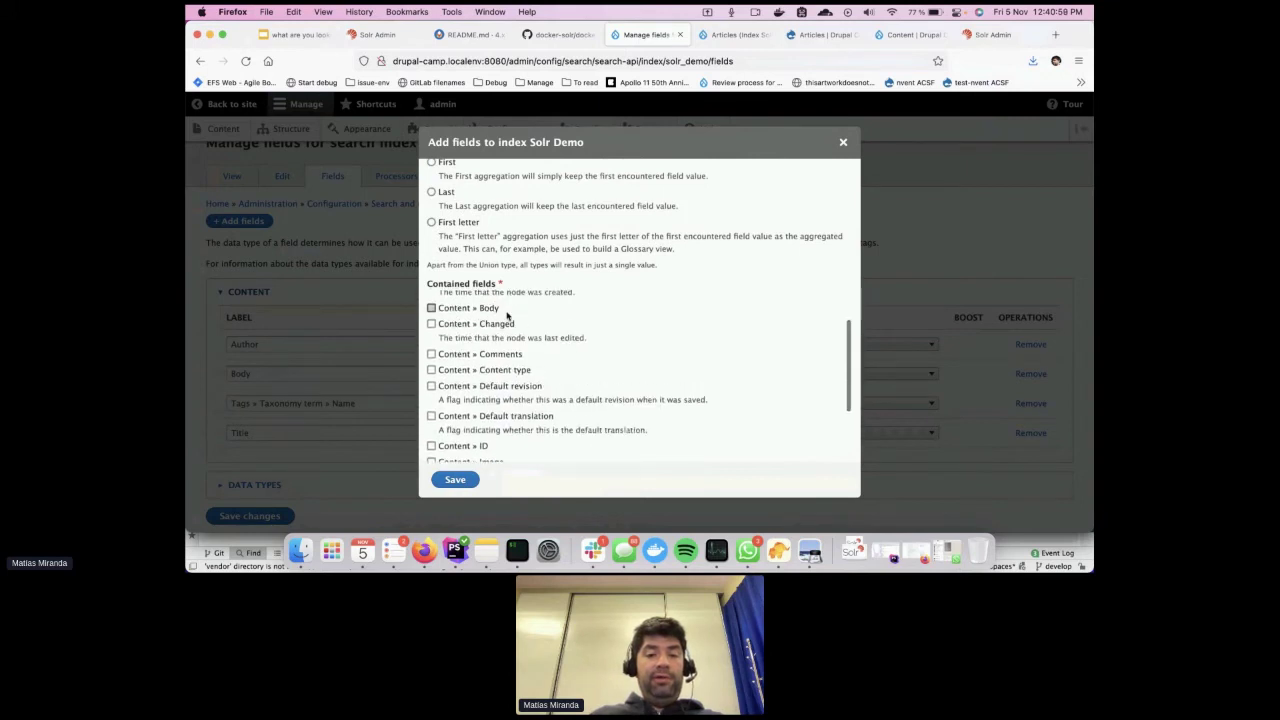
scroll(581, 383, "down", 5)
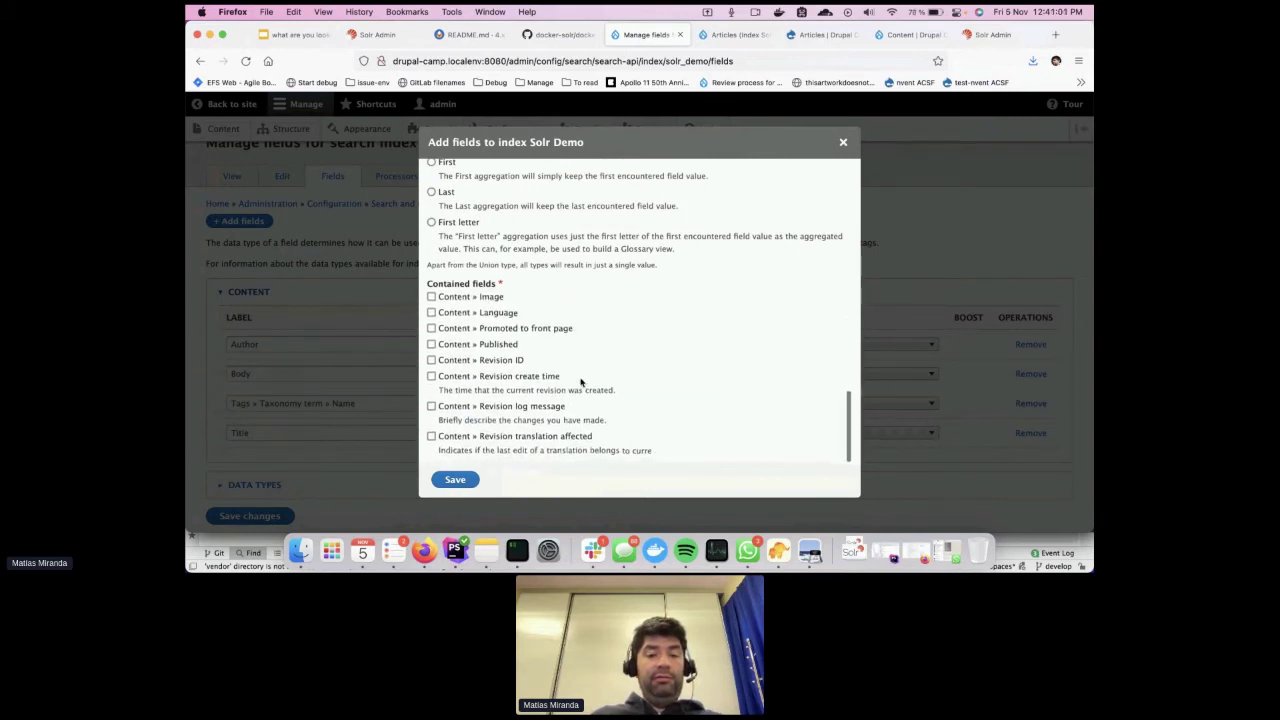
scroll(581, 383, "down", 3)
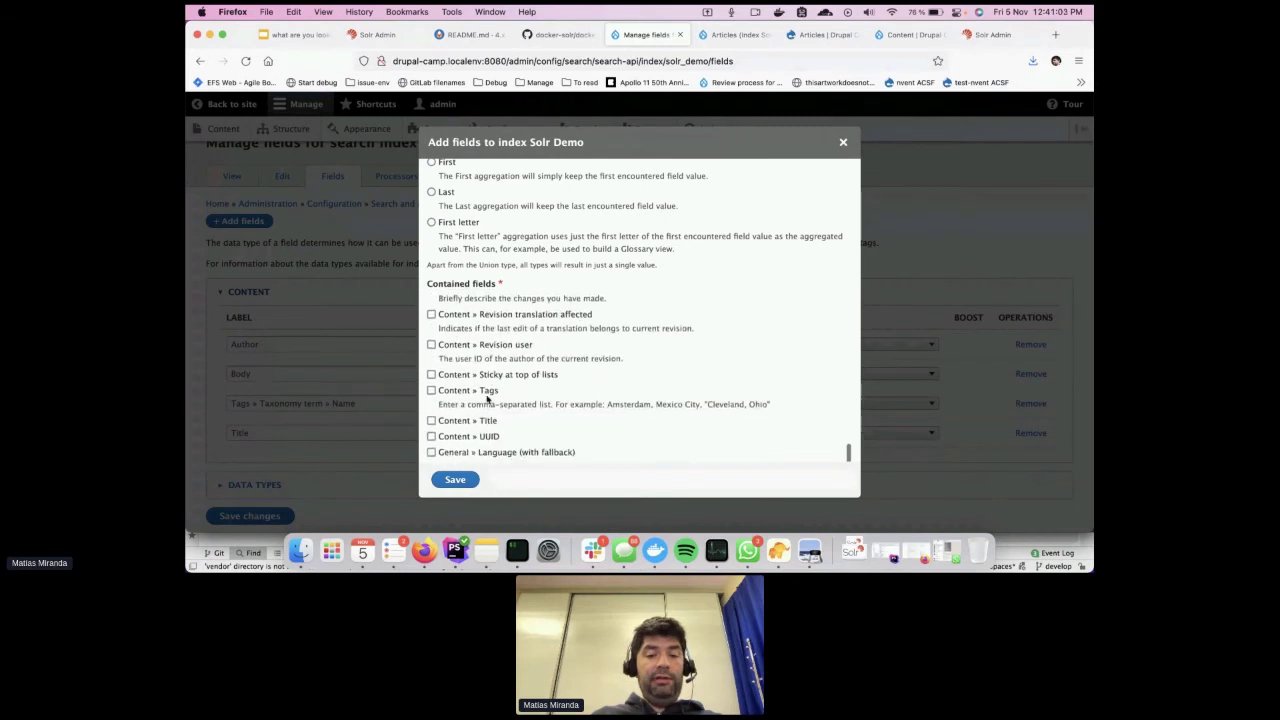
left_click(486, 392)
left_click(489, 422)
left_click(458, 480)
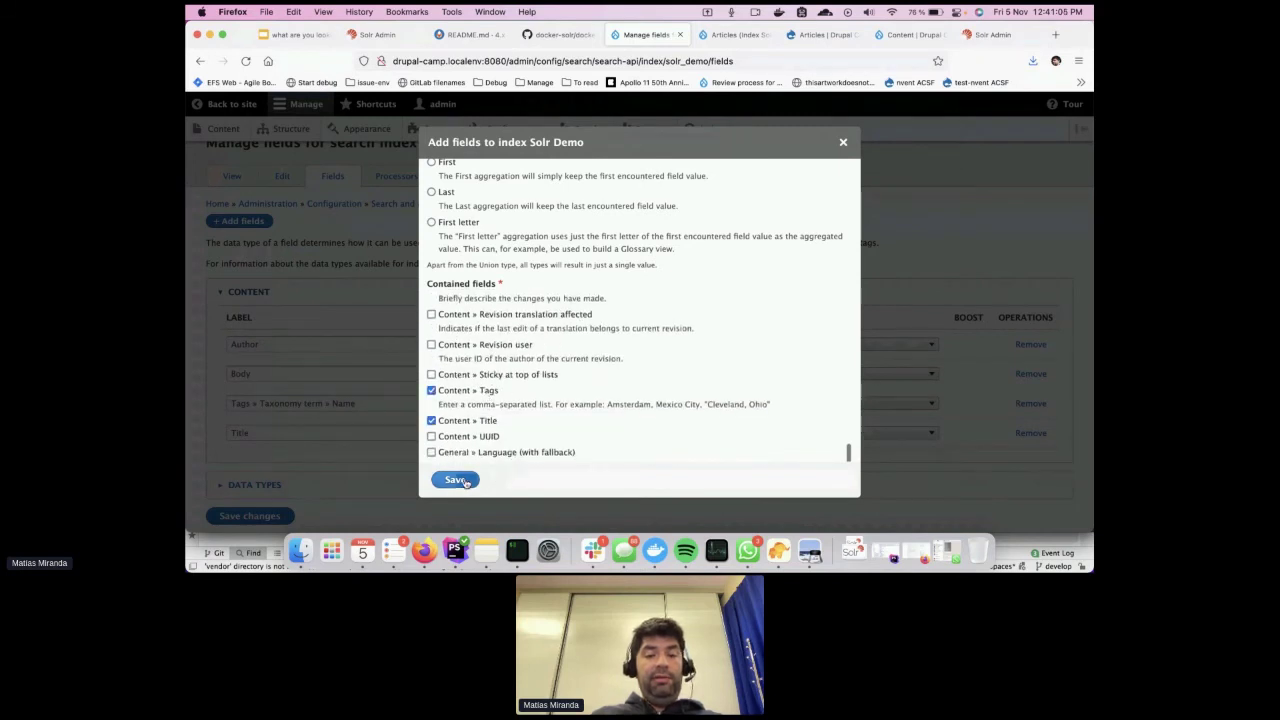
left_click(459, 481)
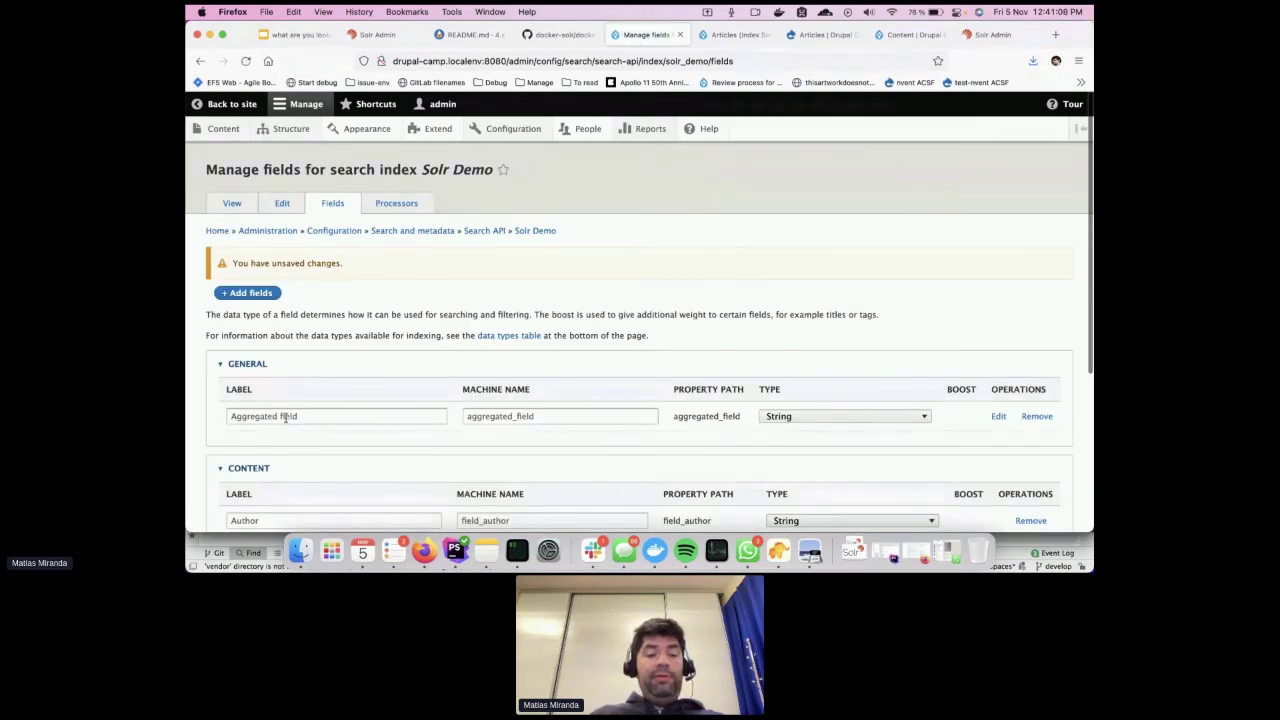
Label the aggregated field 'Aggregated field para busqueda', type Fulltext, boost 1.00, and save
left_click(343, 416)
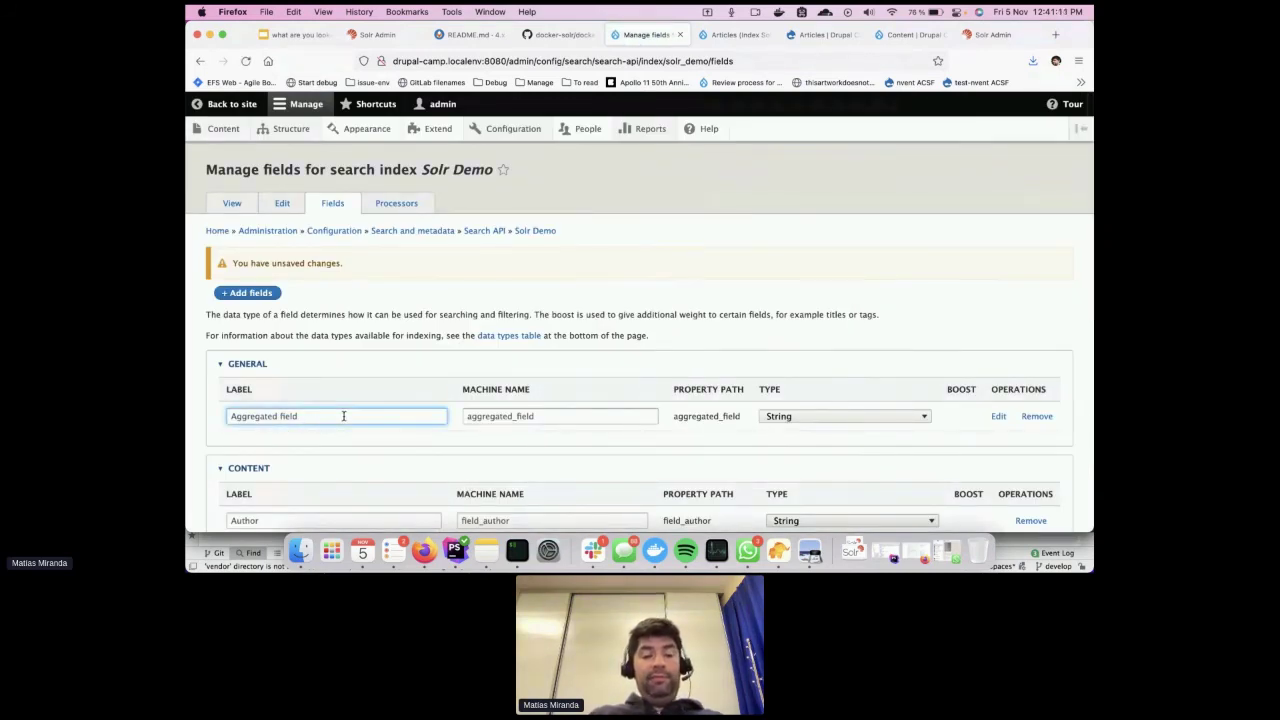
left_click(810, 416)
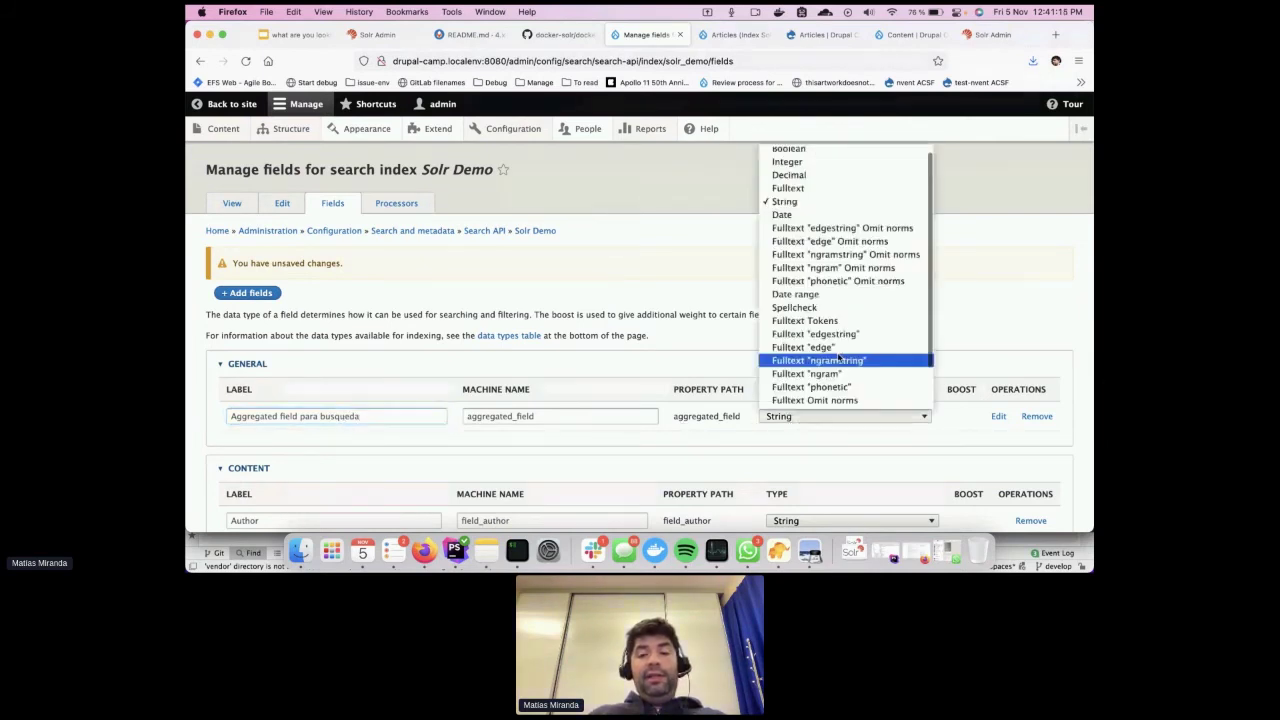
left_click(816, 189)
scroll(709, 464, "down", 2)
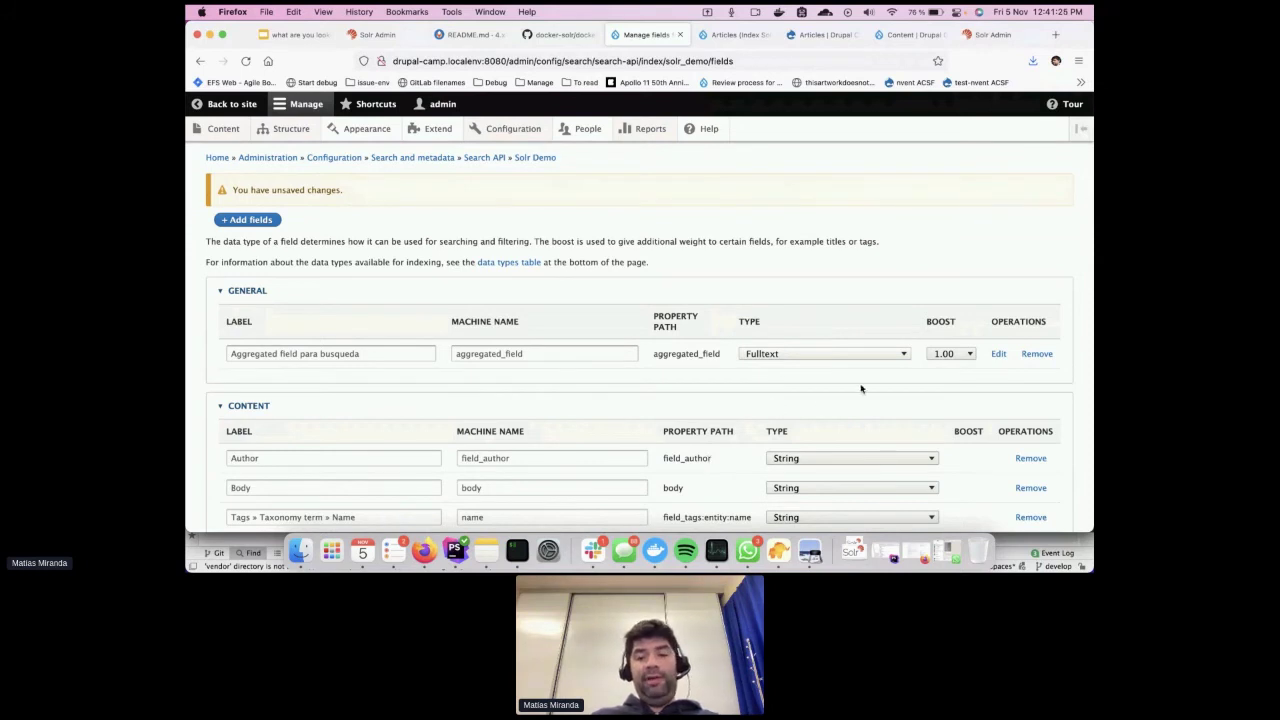
left_click(971, 356)
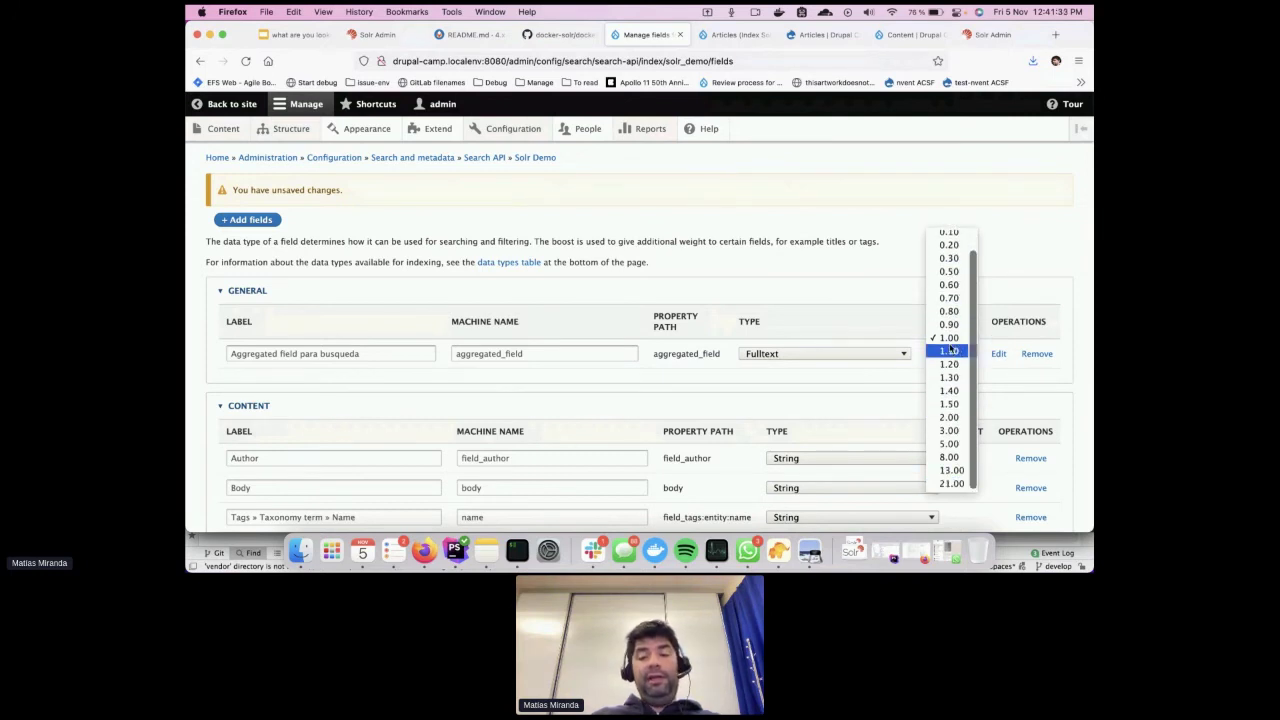
left_click(892, 309)
scroll(500, 455, "down", 3)
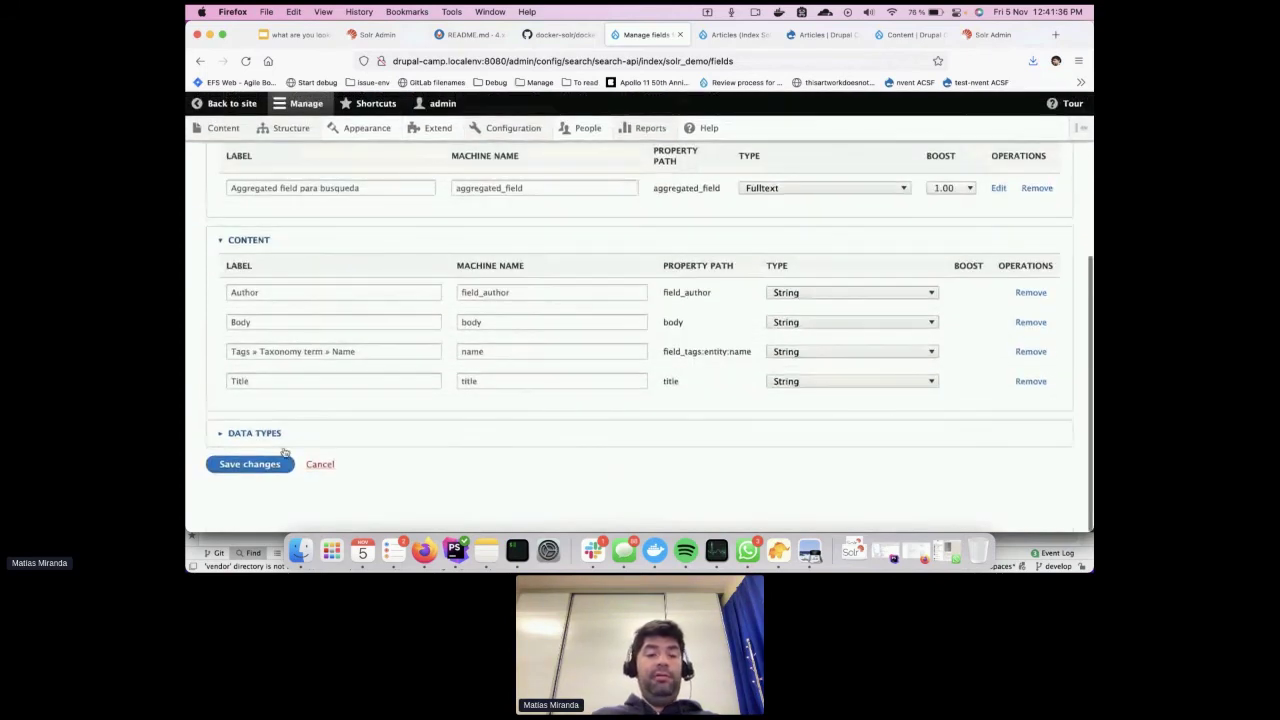
Reindex all items with Index now, then return to the Articles view
left_click(377, 283)
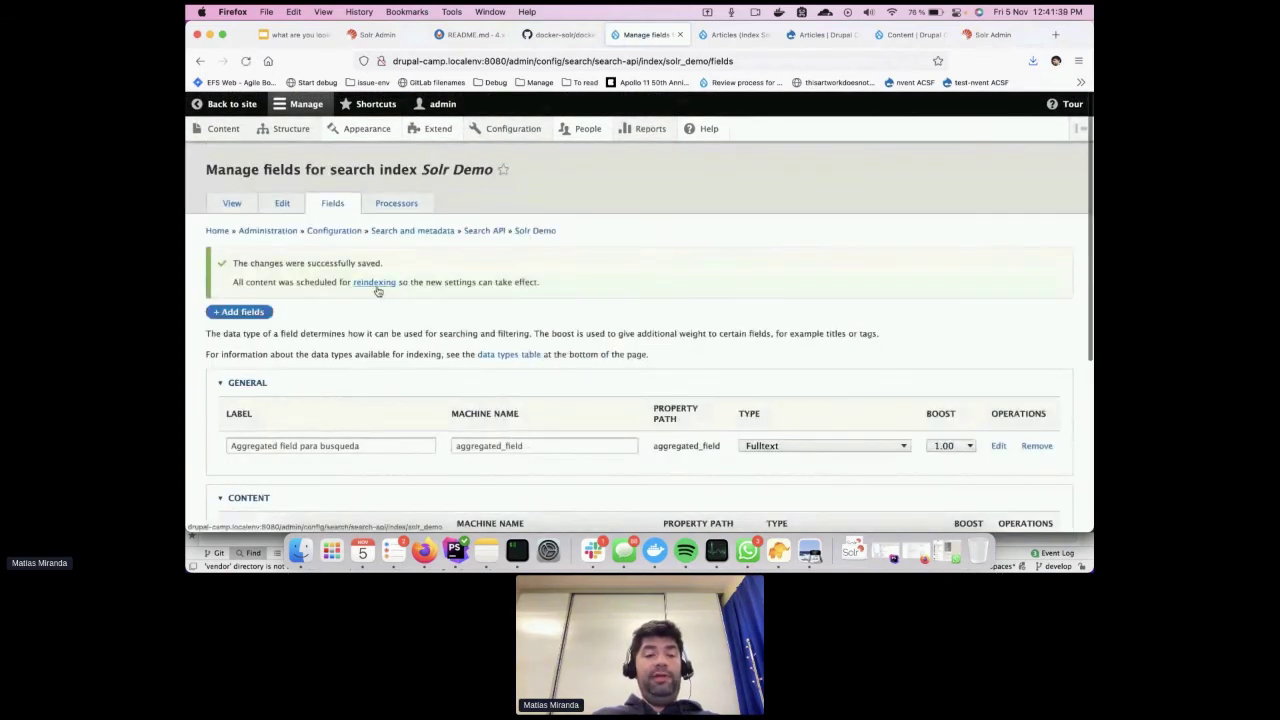
scroll(402, 428, "down", 3)
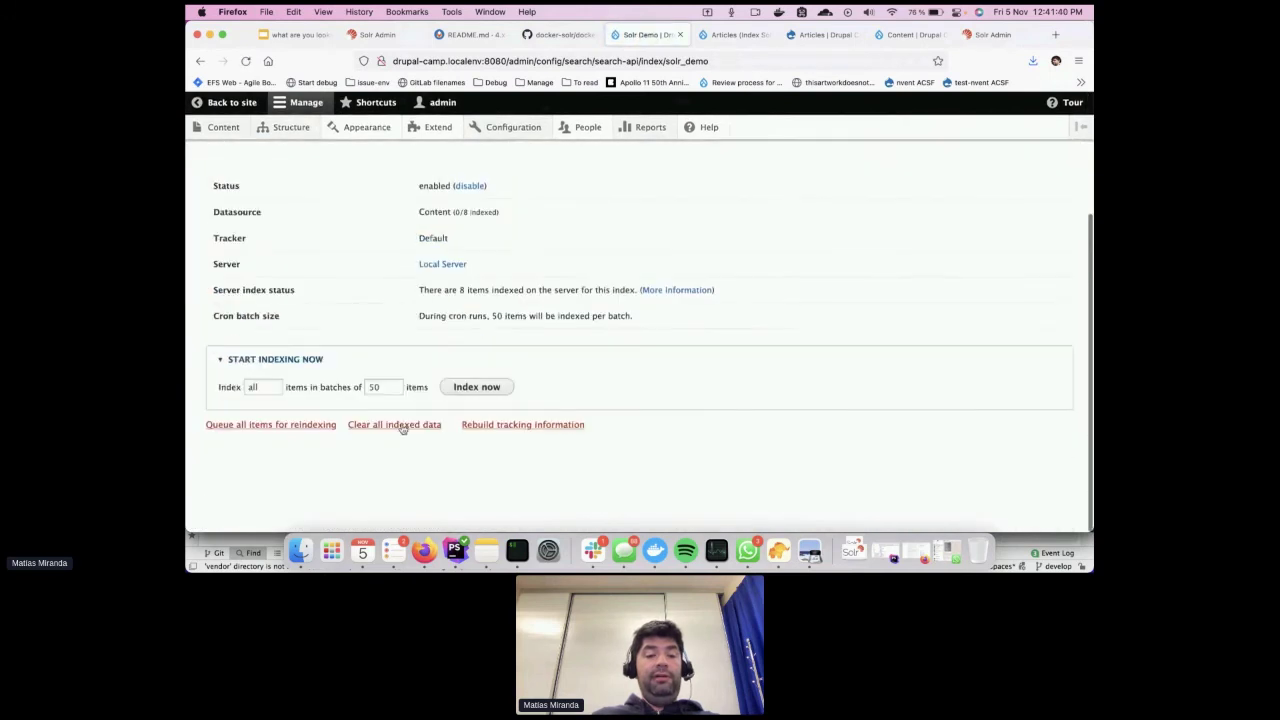
left_click(487, 388)
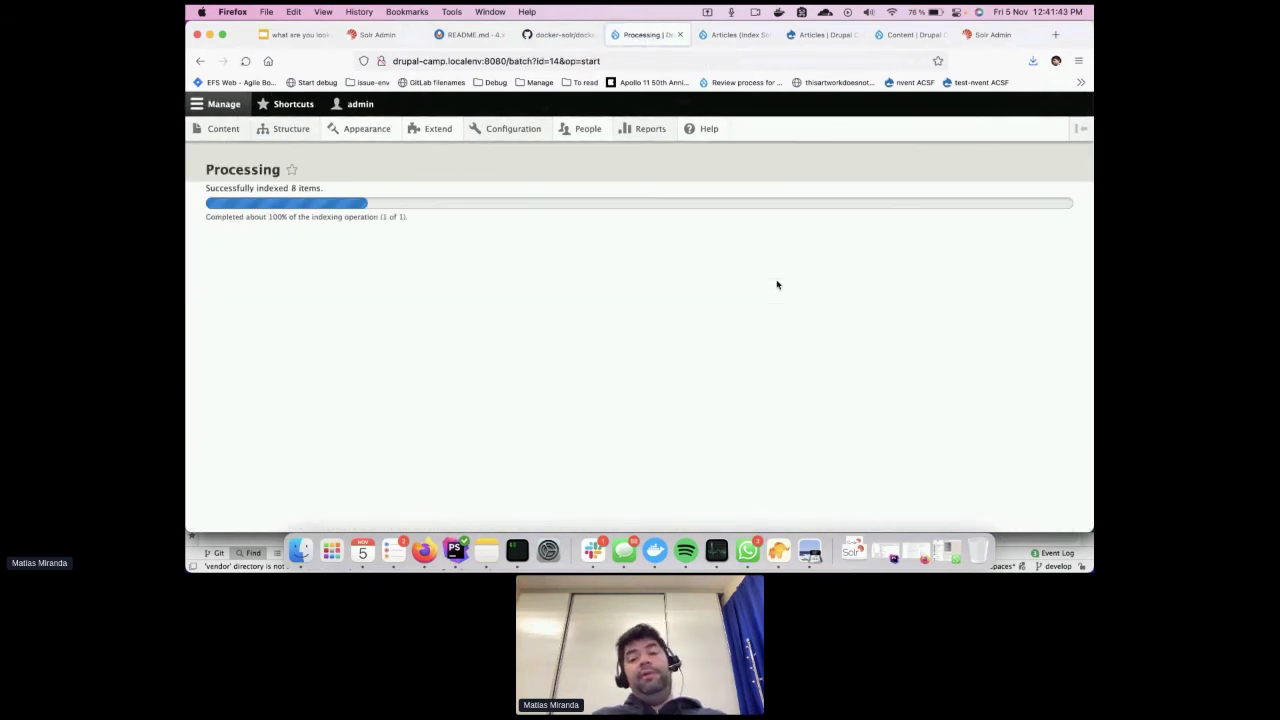
left_click(740, 36)
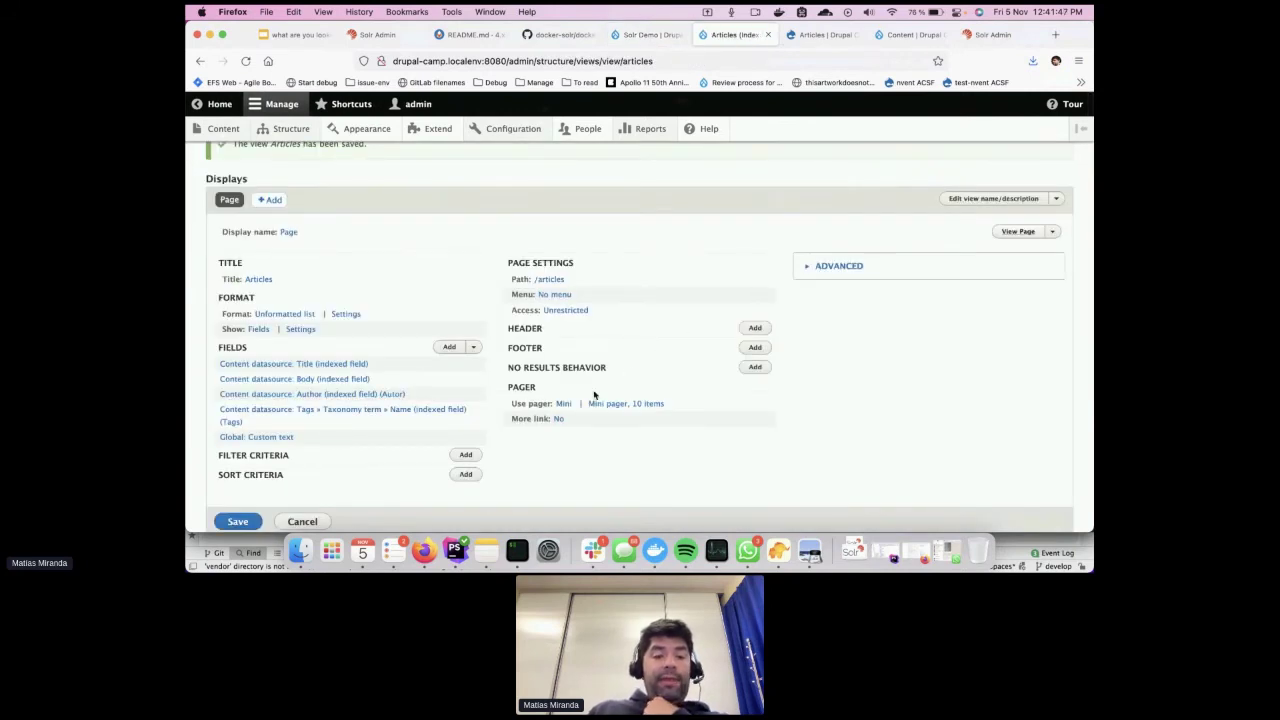
Add a Fulltext search filter criterion to the Articles view
scroll(453, 403, "down", 3)
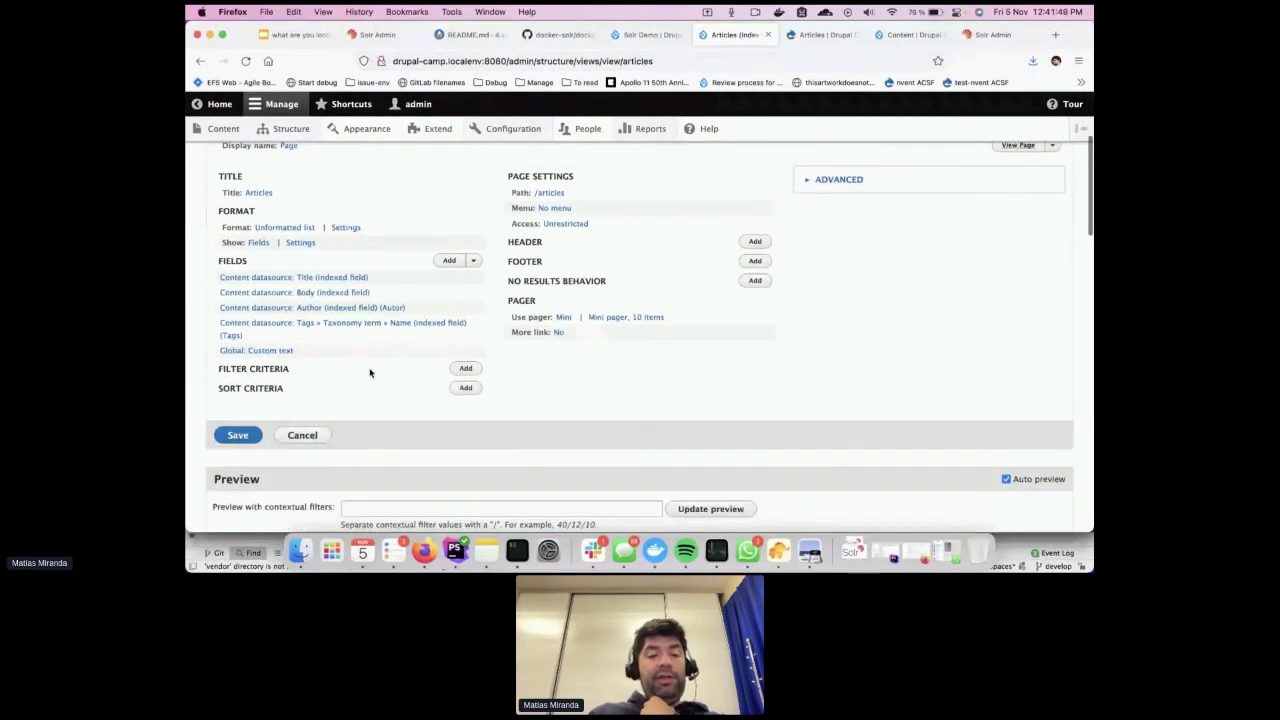
left_click(466, 369)
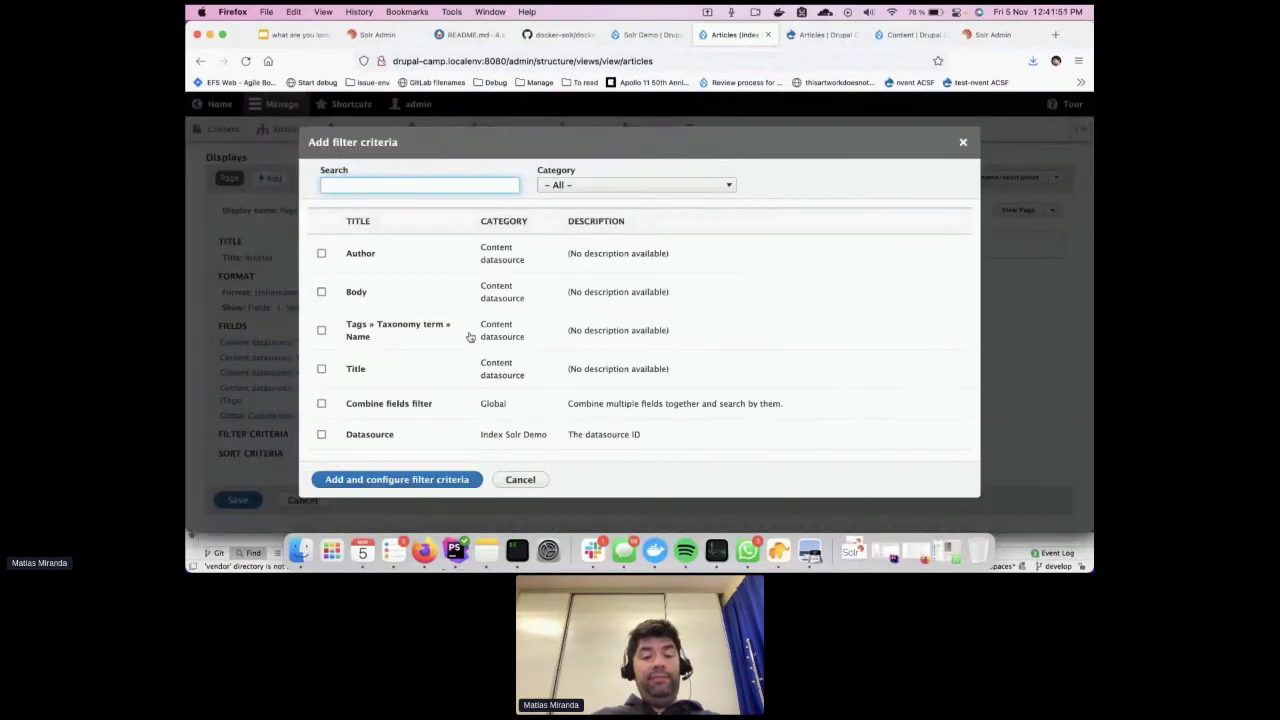
type("ful")
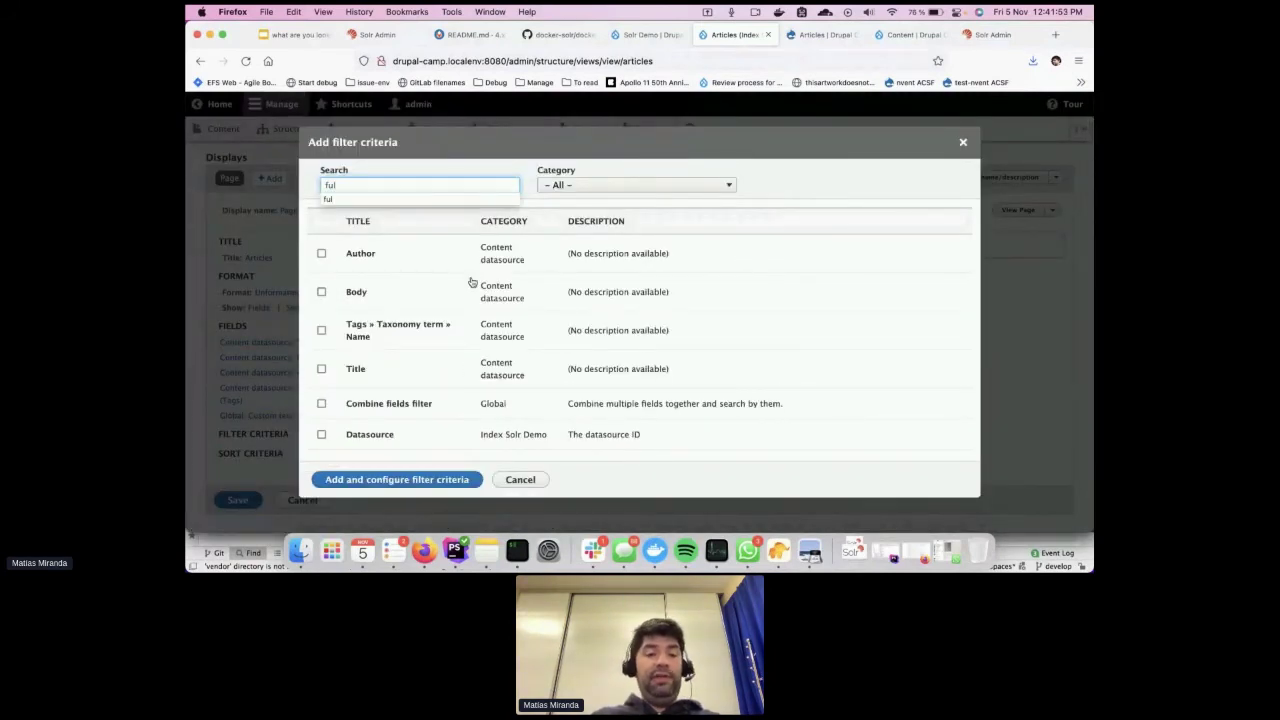
left_click(418, 259)
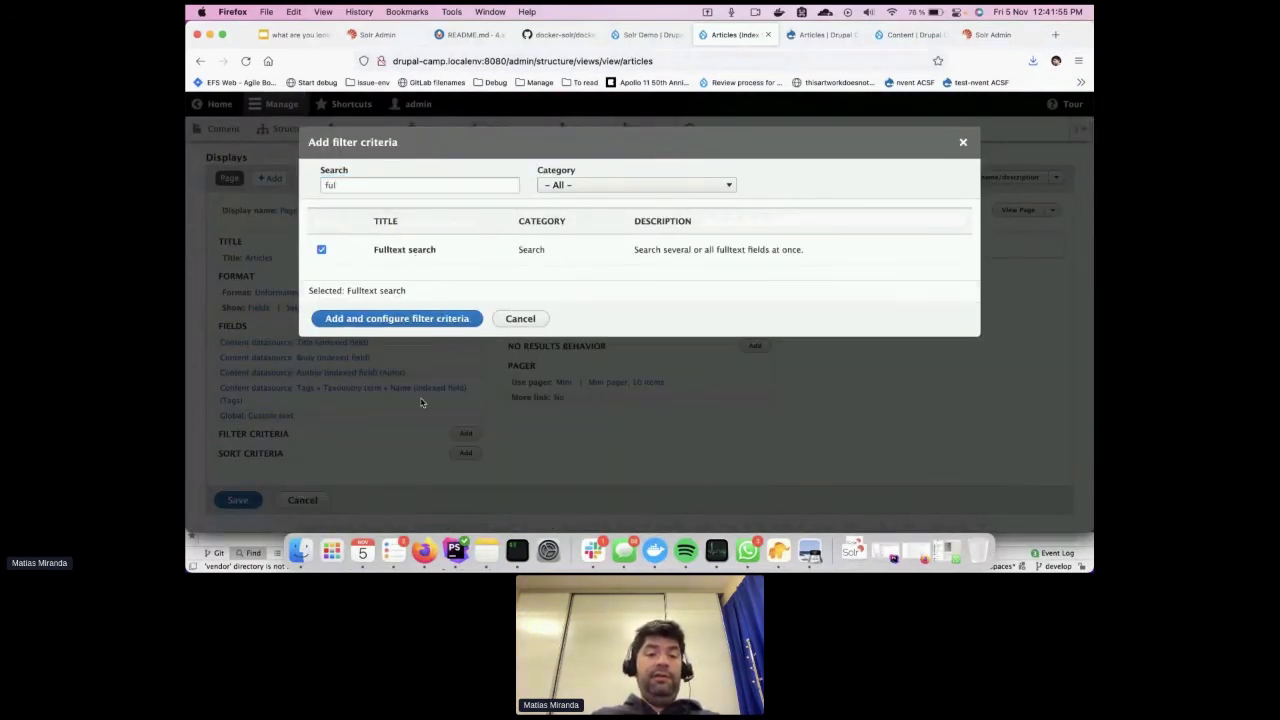
left_click(436, 320)
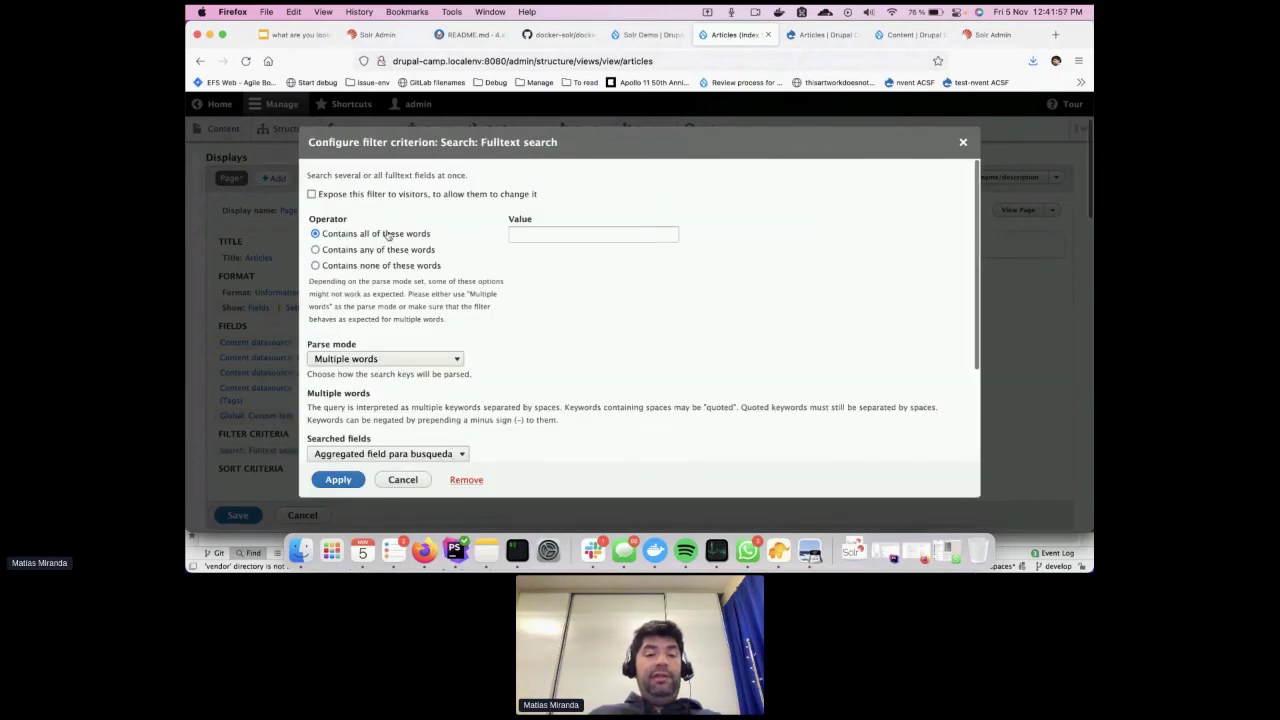
Expose the Fulltext search filter to visitors, searching Aggregated field para busqueda
left_click(341, 197)
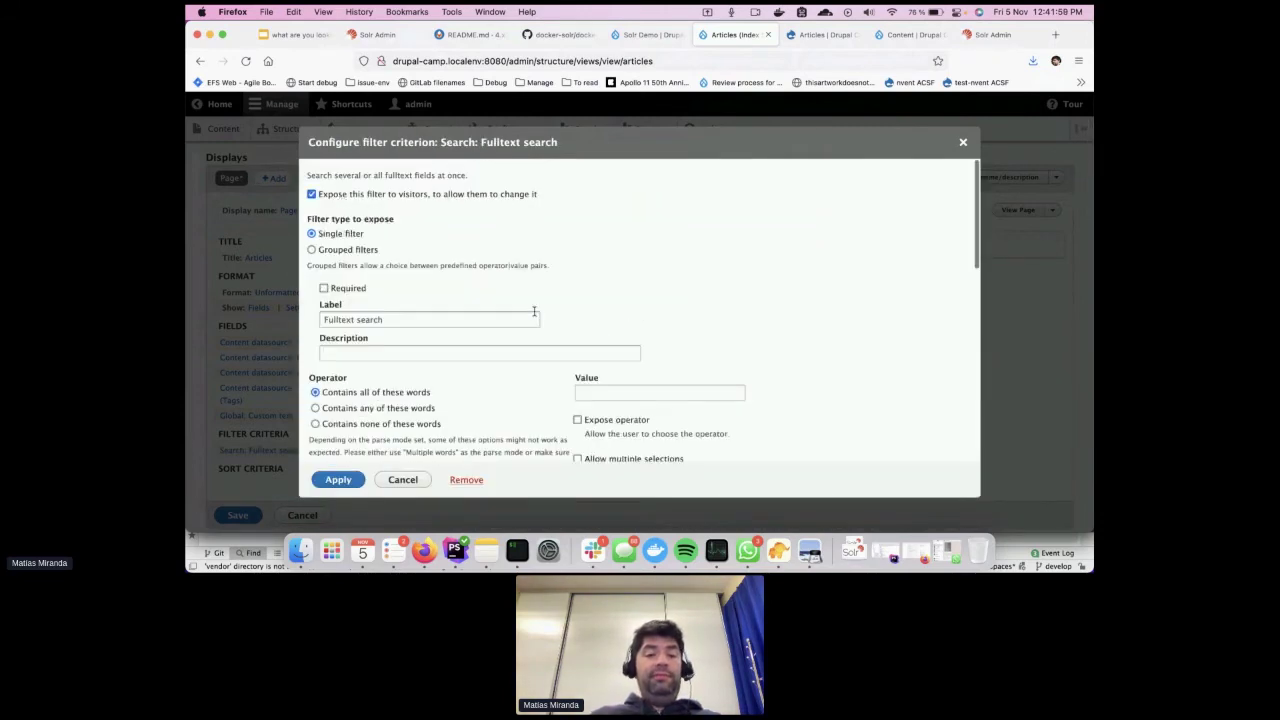
scroll(534, 311, "down", 10)
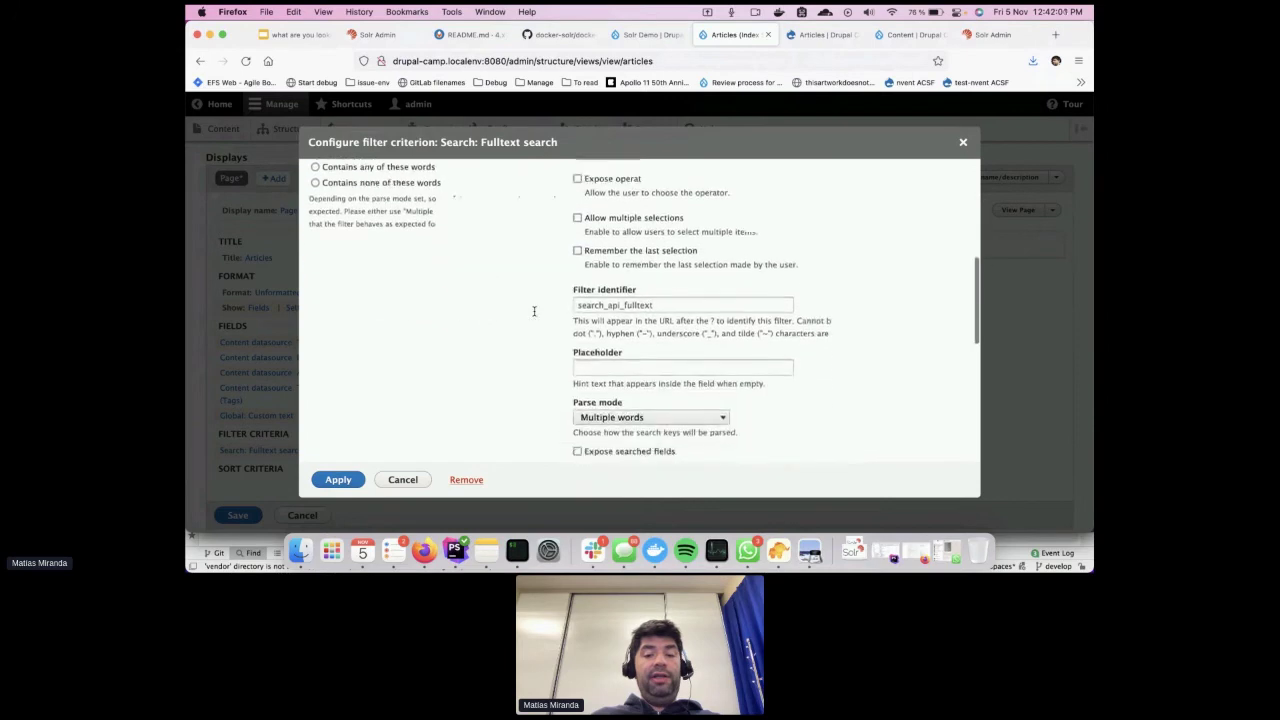
scroll(540, 318, "down", 1)
scroll(550, 322, "down", 4)
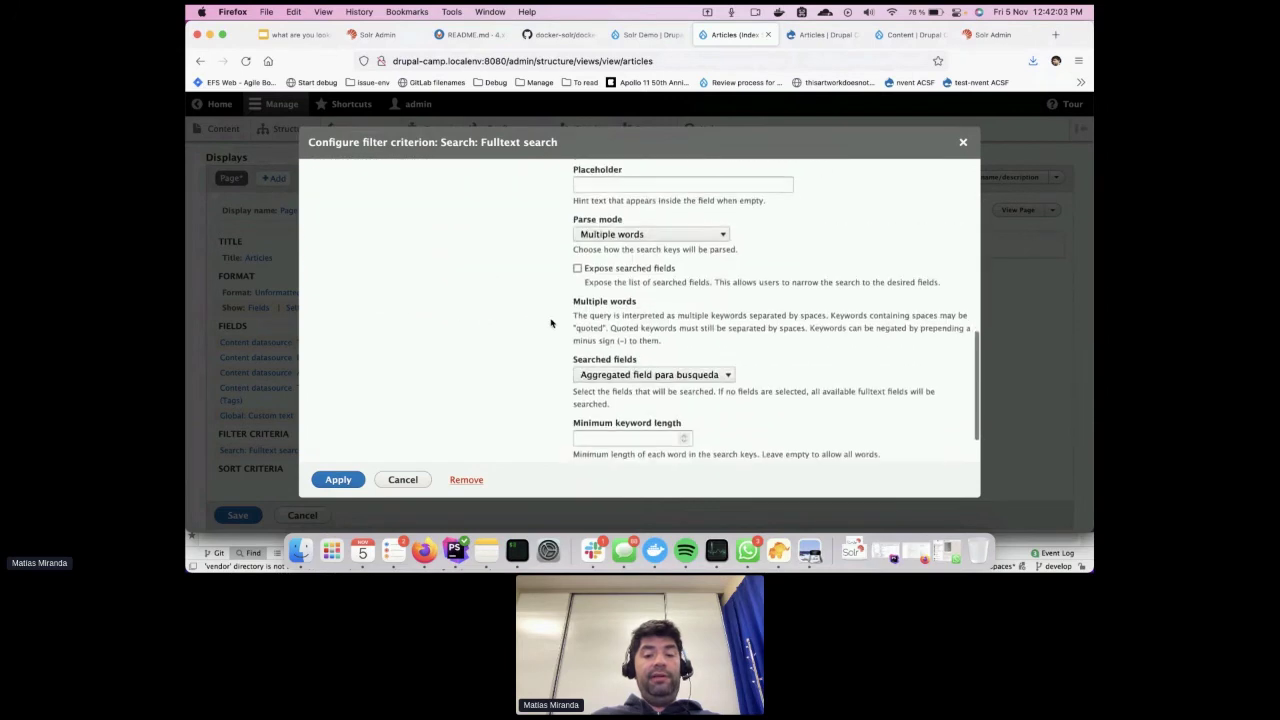
scroll(550, 322, "up", 10)
scroll(550, 322, "down", 10)
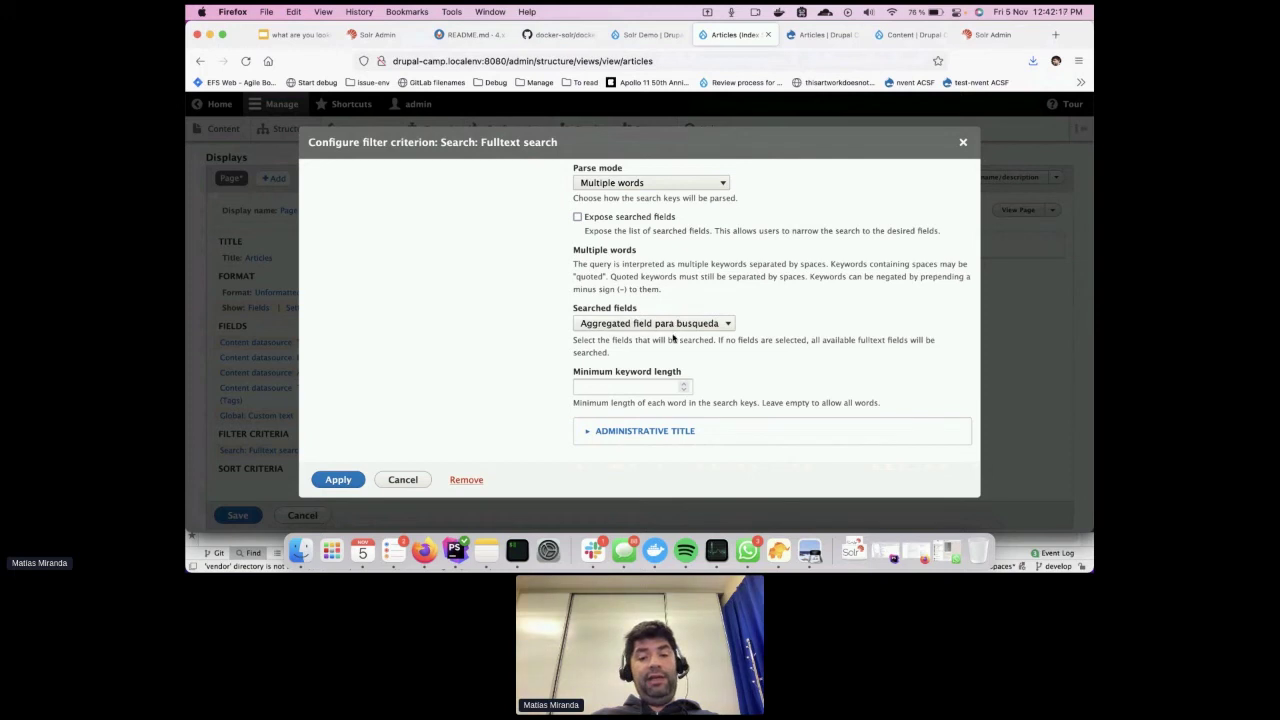
left_click(338, 479)
scroll(644, 374, "down", 3)
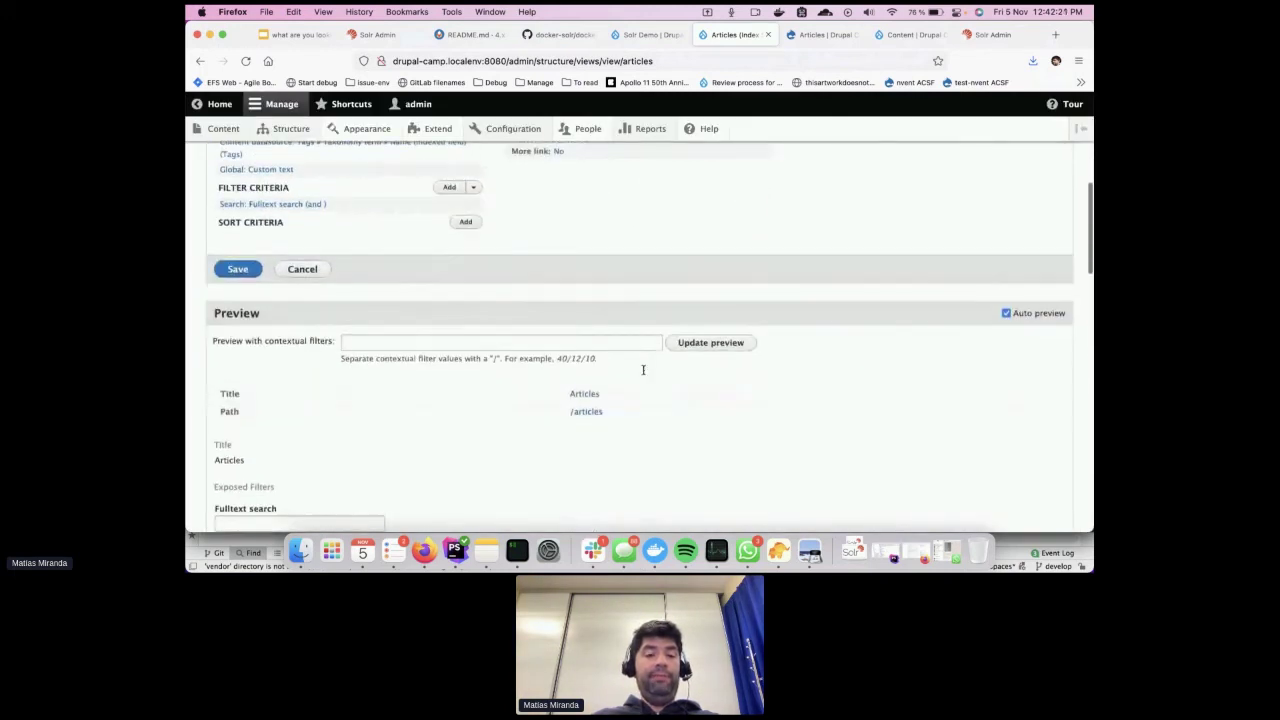
scroll(644, 374, "up", 4)
Save the view, reload /articles, and run a Fulltext search for 'drup'
left_click(218, 468)
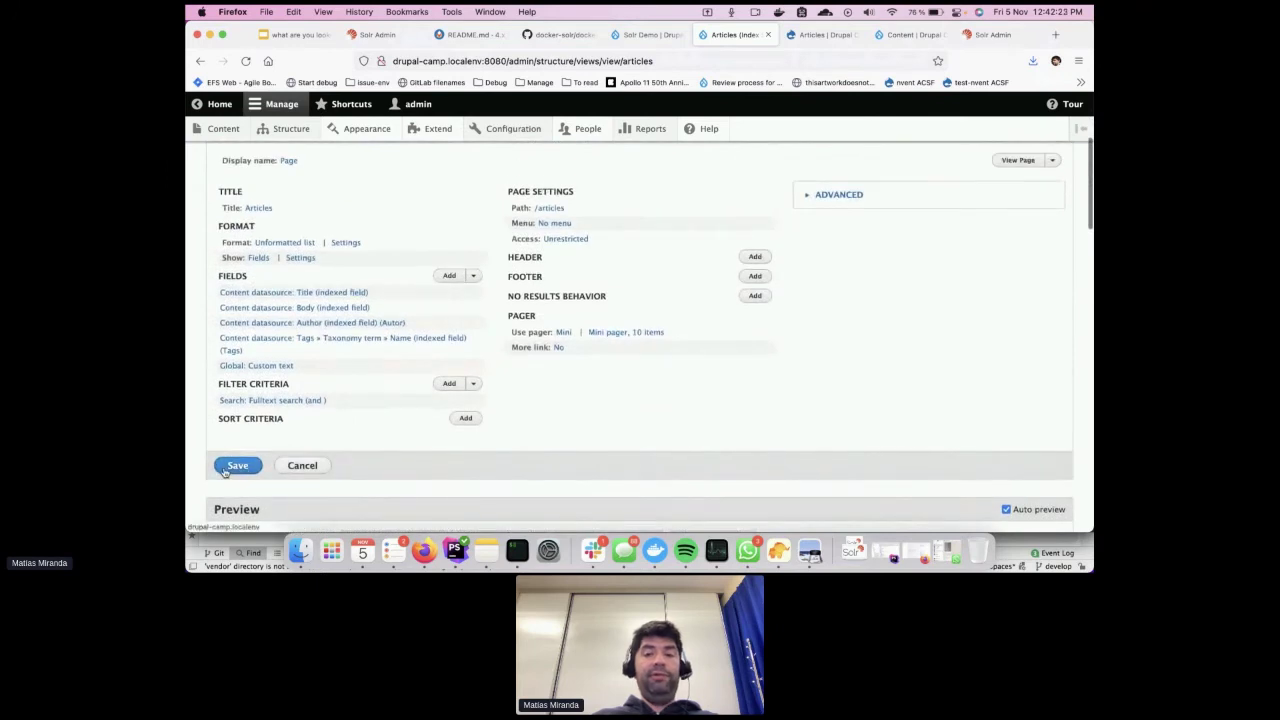
key("super+r")
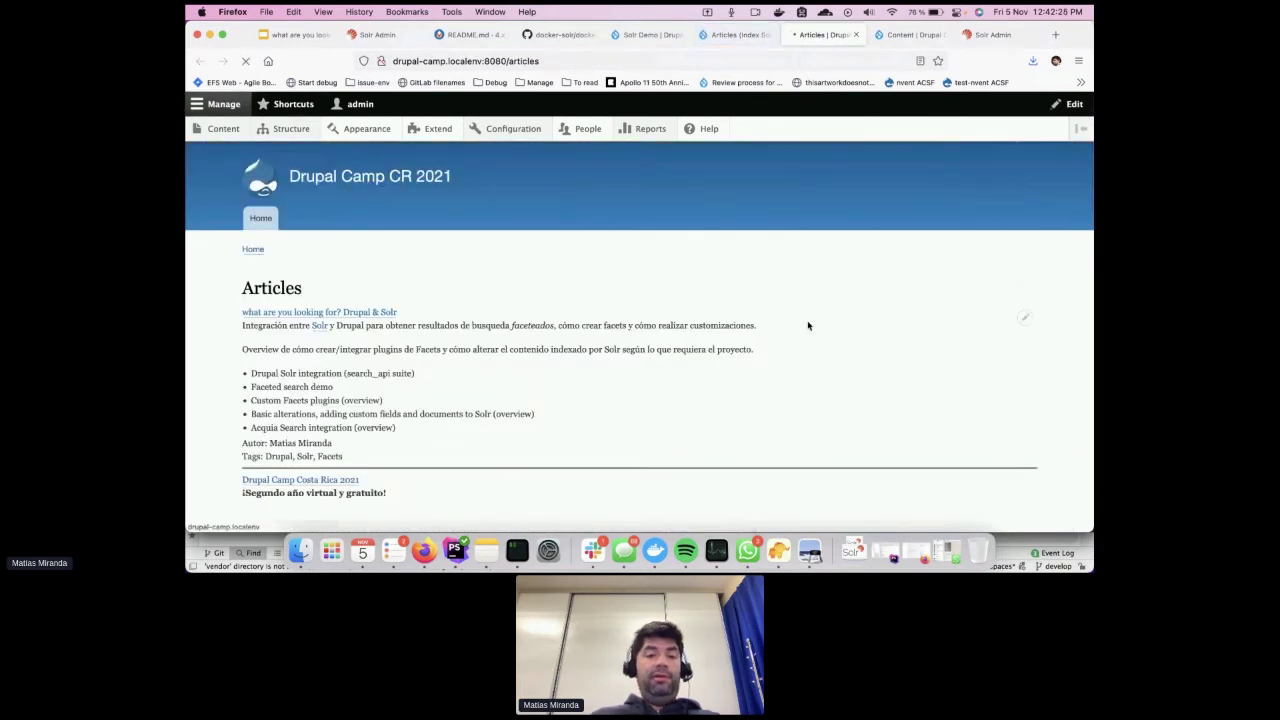
scroll(380, 390, "down", 2)
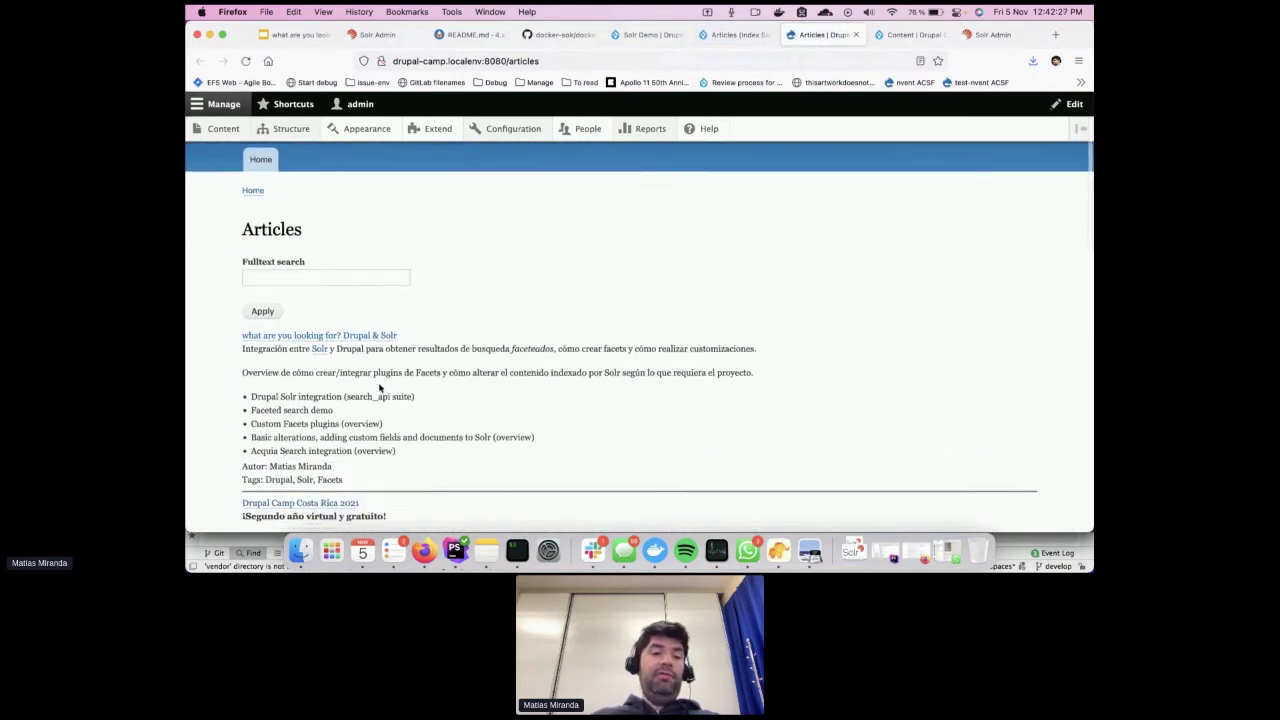
scroll(325, 357, "down", 1)
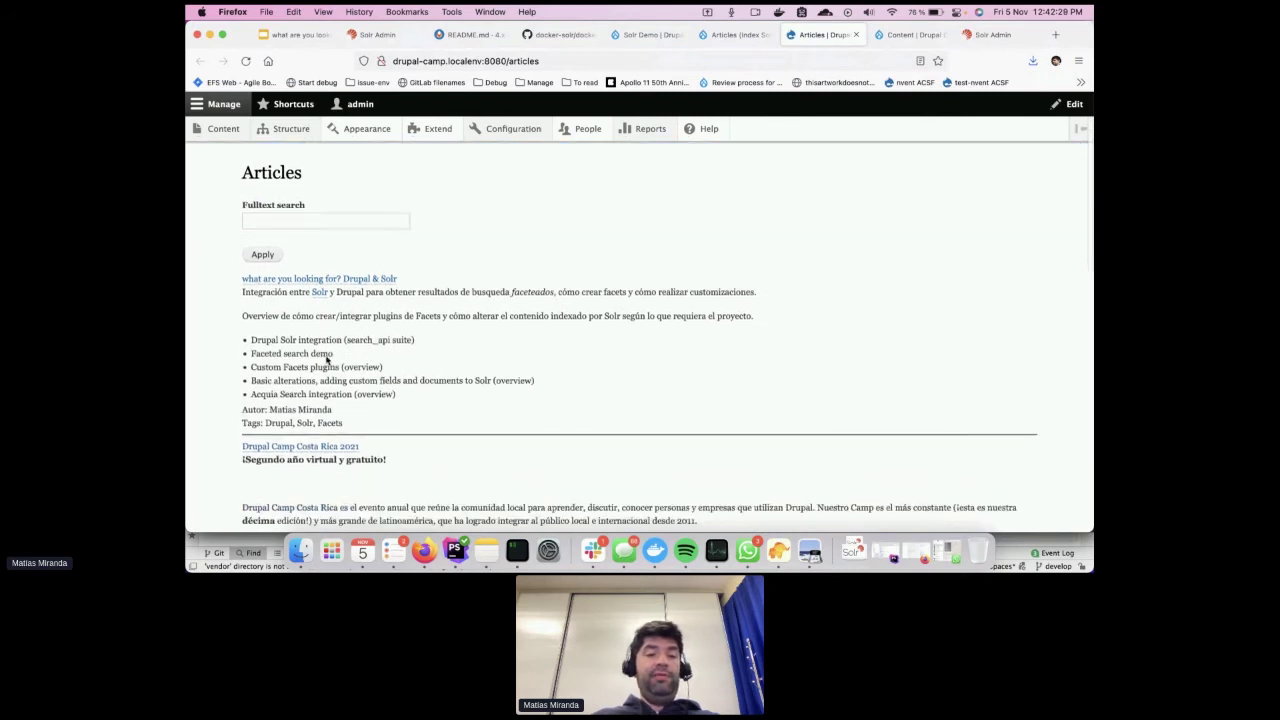
left_click(328, 216)
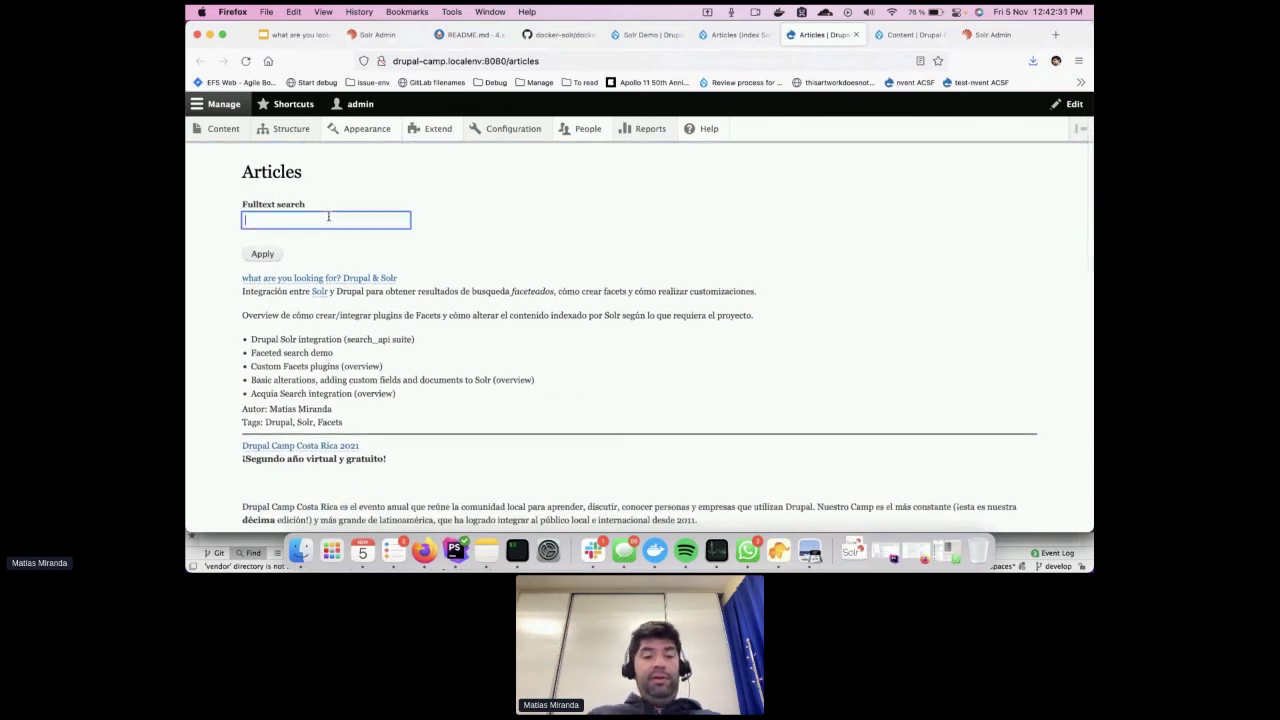
type("drupal")
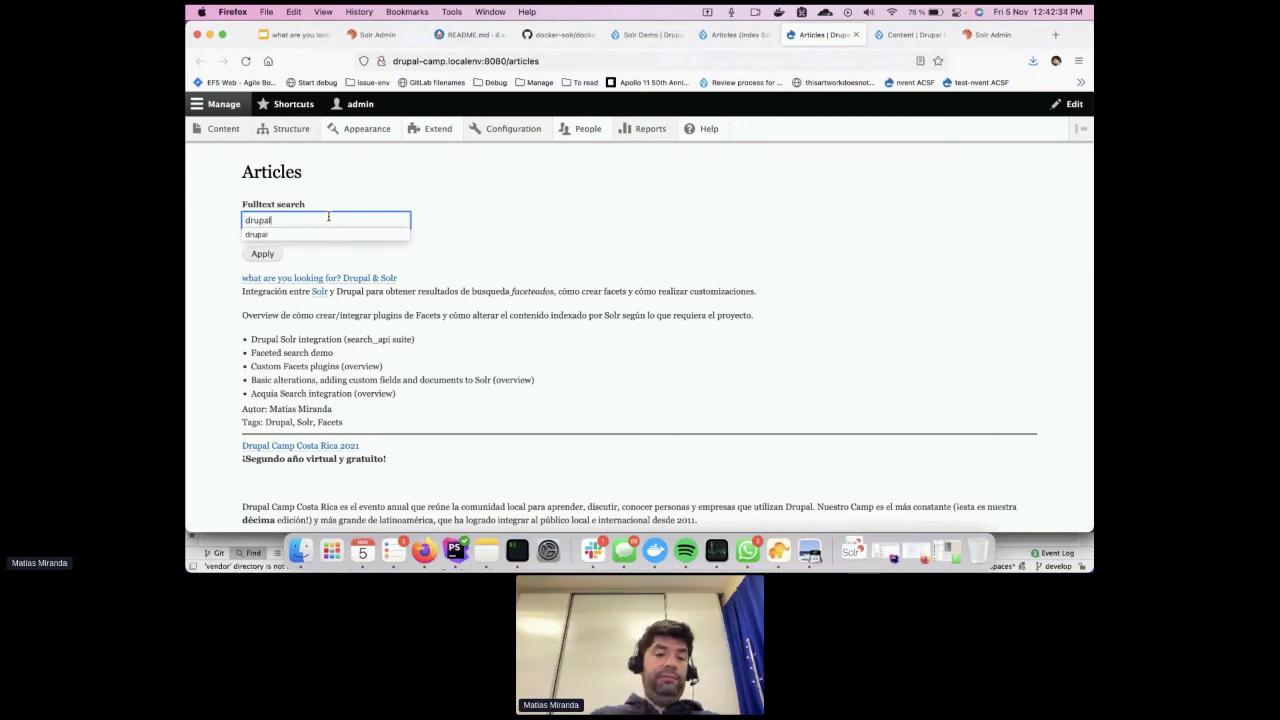
key("Return")
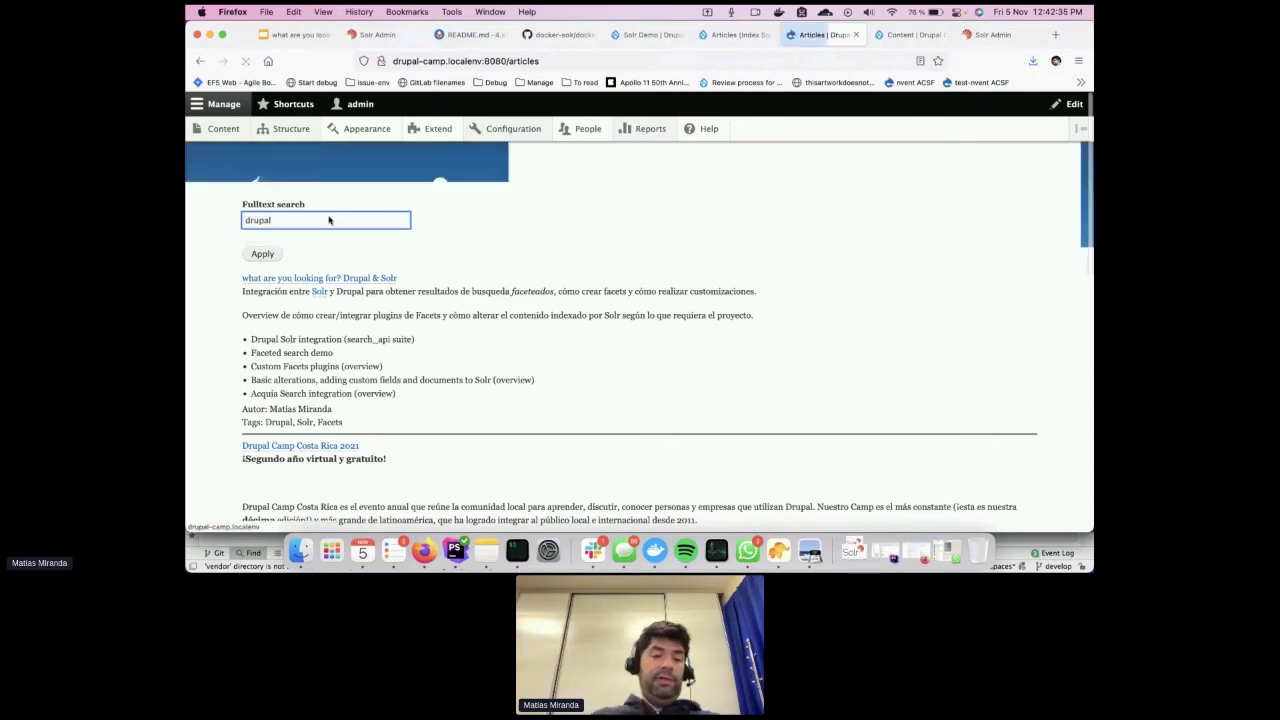
scroll(414, 408, "down", 5)
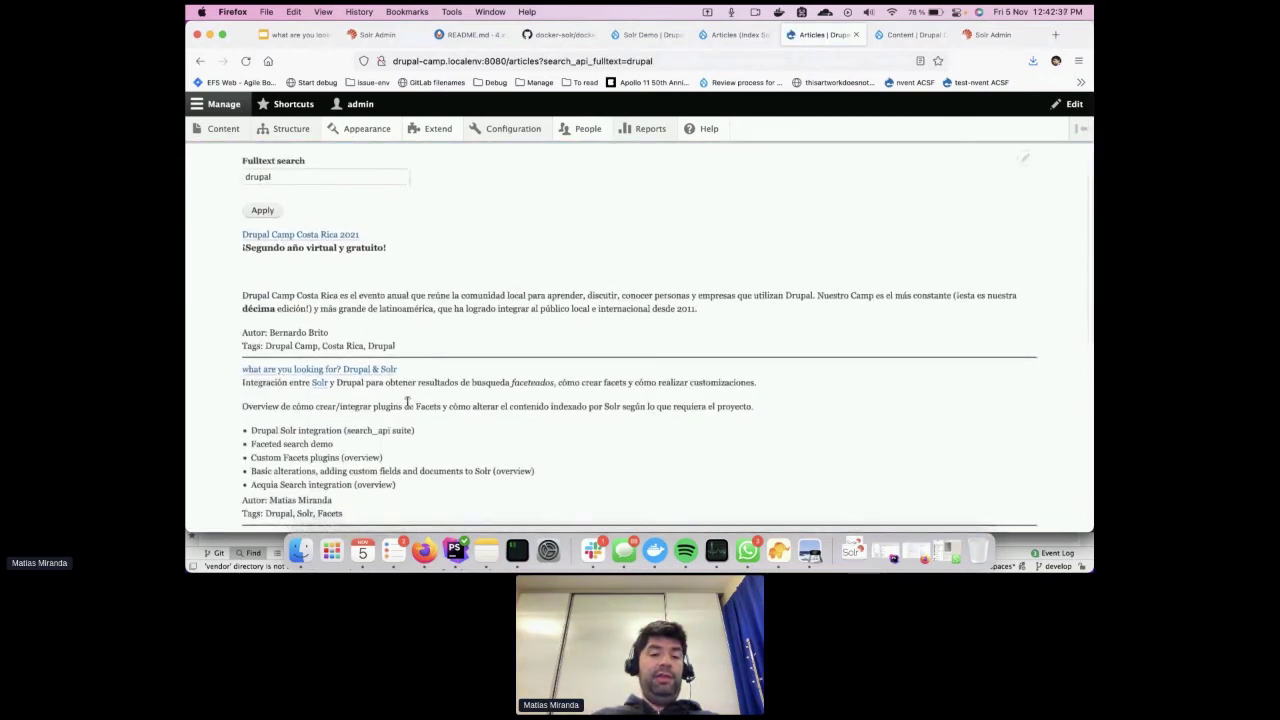
scroll(407, 401, "down", 3)
scroll(429, 371, "up", 5)
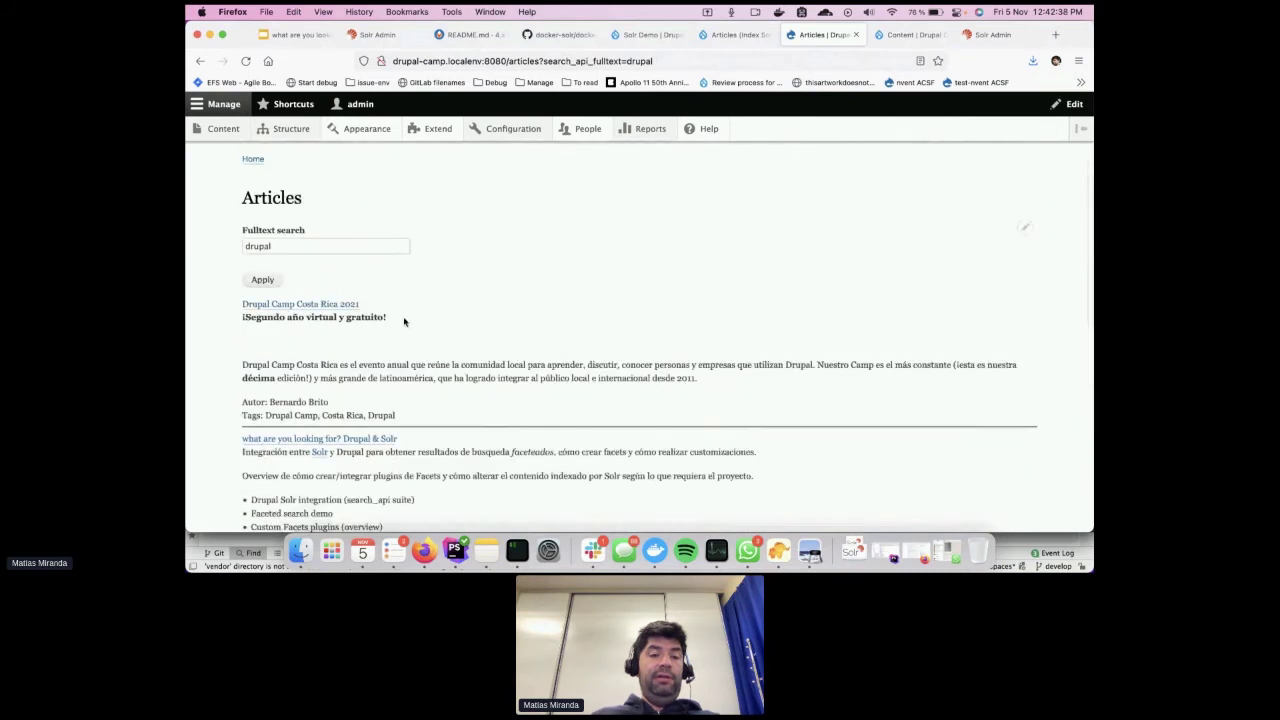
Search for 'dolar', then for an author's surname
double_click(296, 248)
type("d")
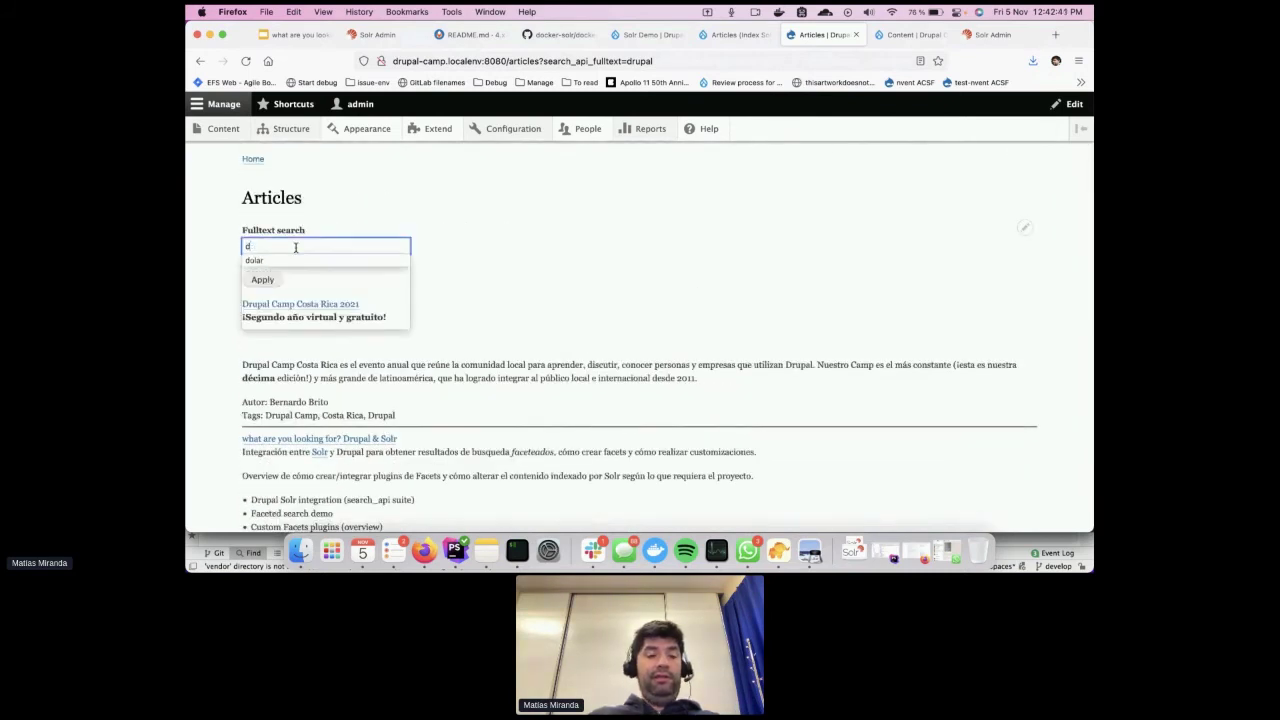
type("olar")
key("Return")
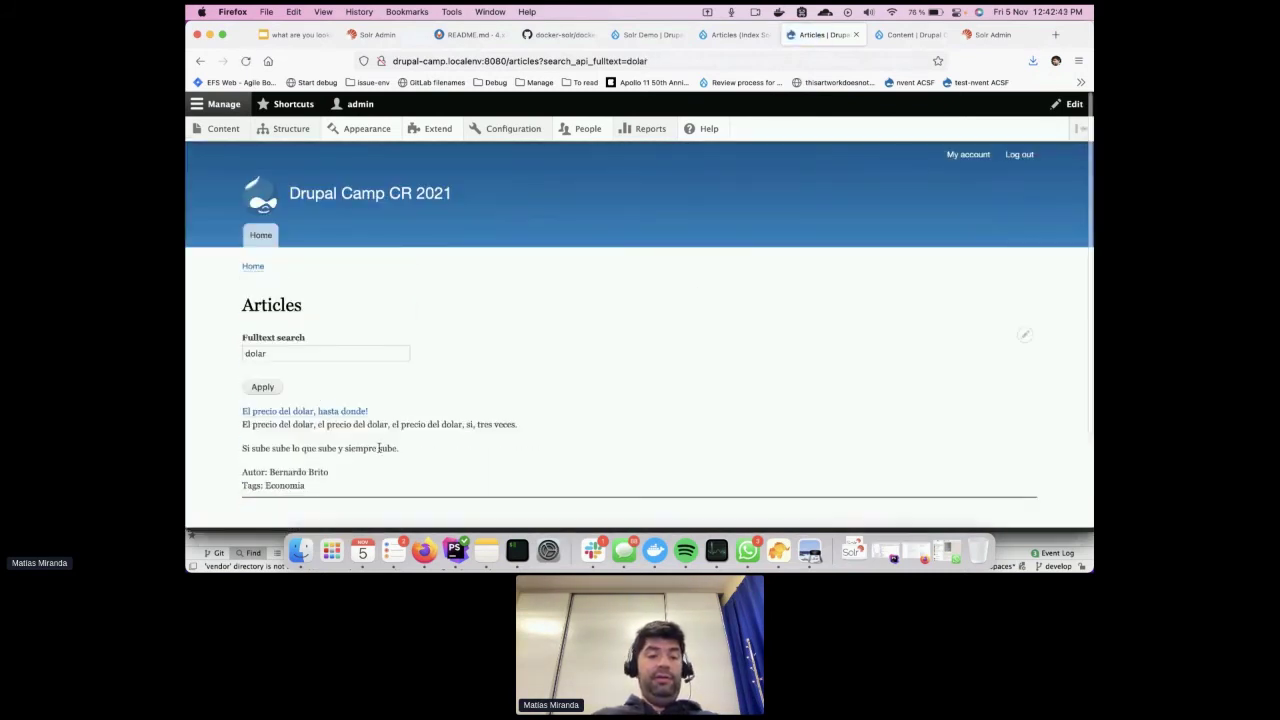
double_click(281, 356)
type("miranda")
key("Return")
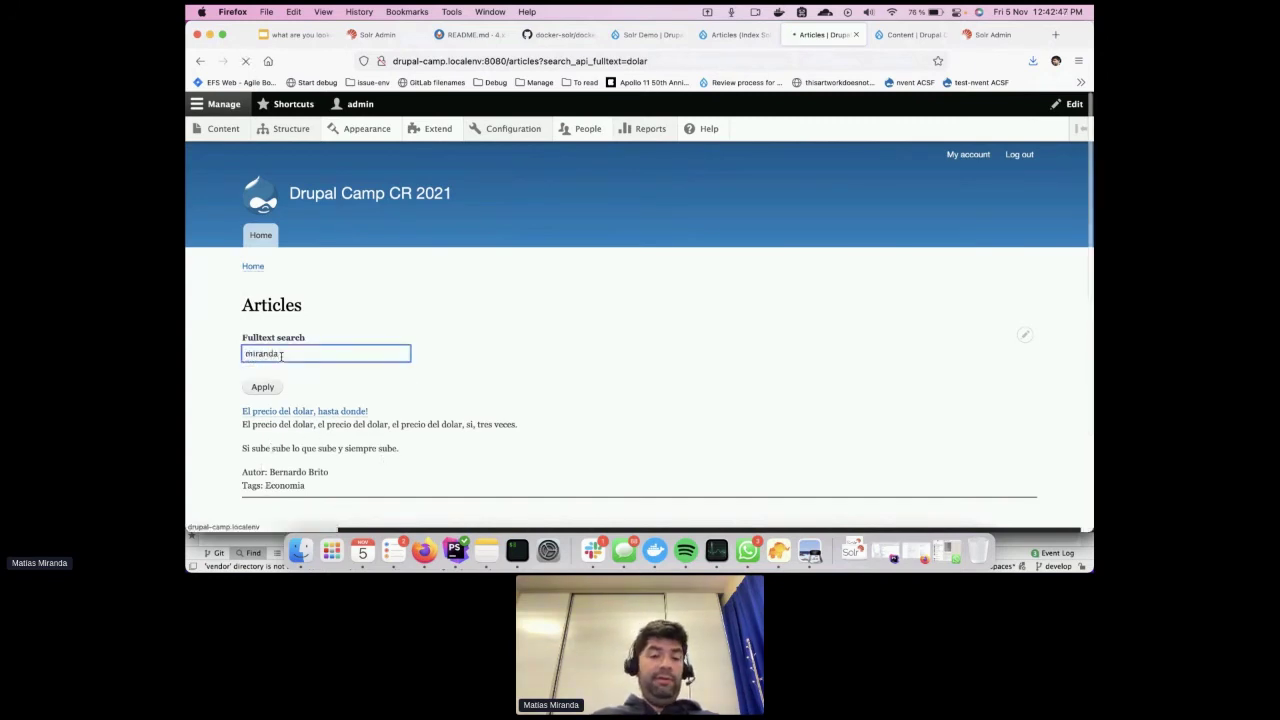
scroll(477, 420, "down", 4)
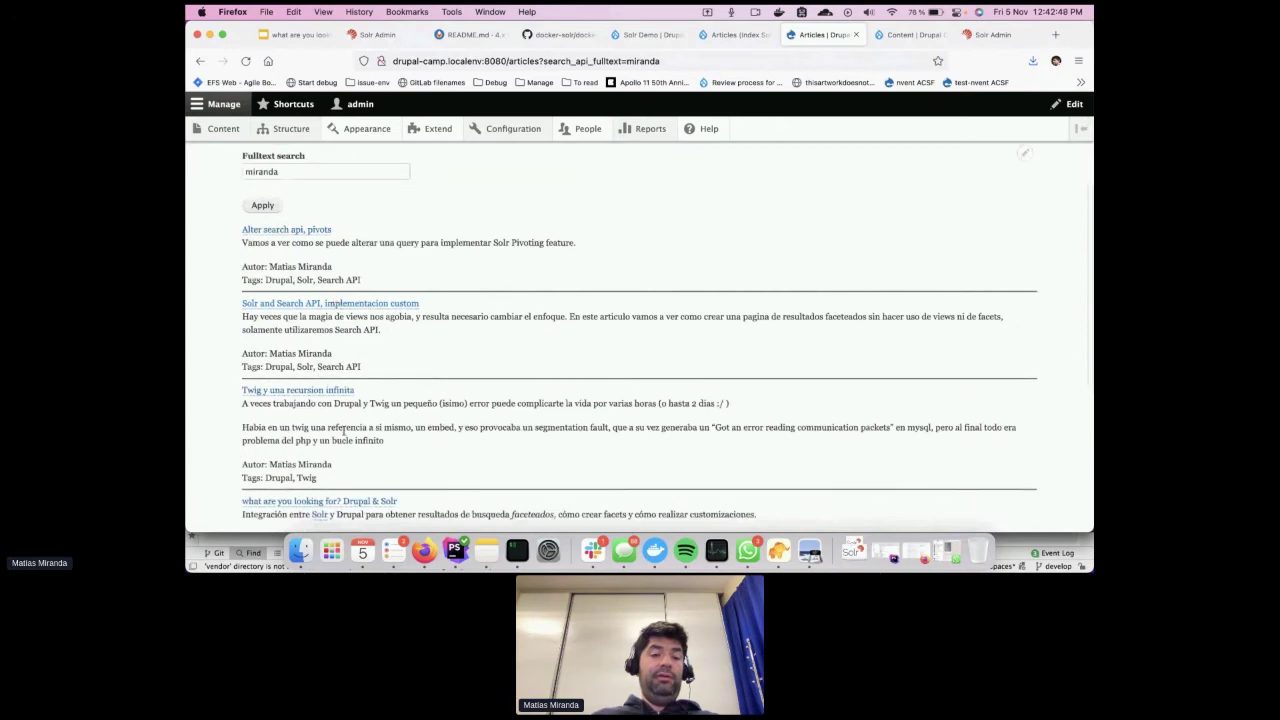
scroll(343, 430, "down", 5)
scroll(344, 434, "up", 5)
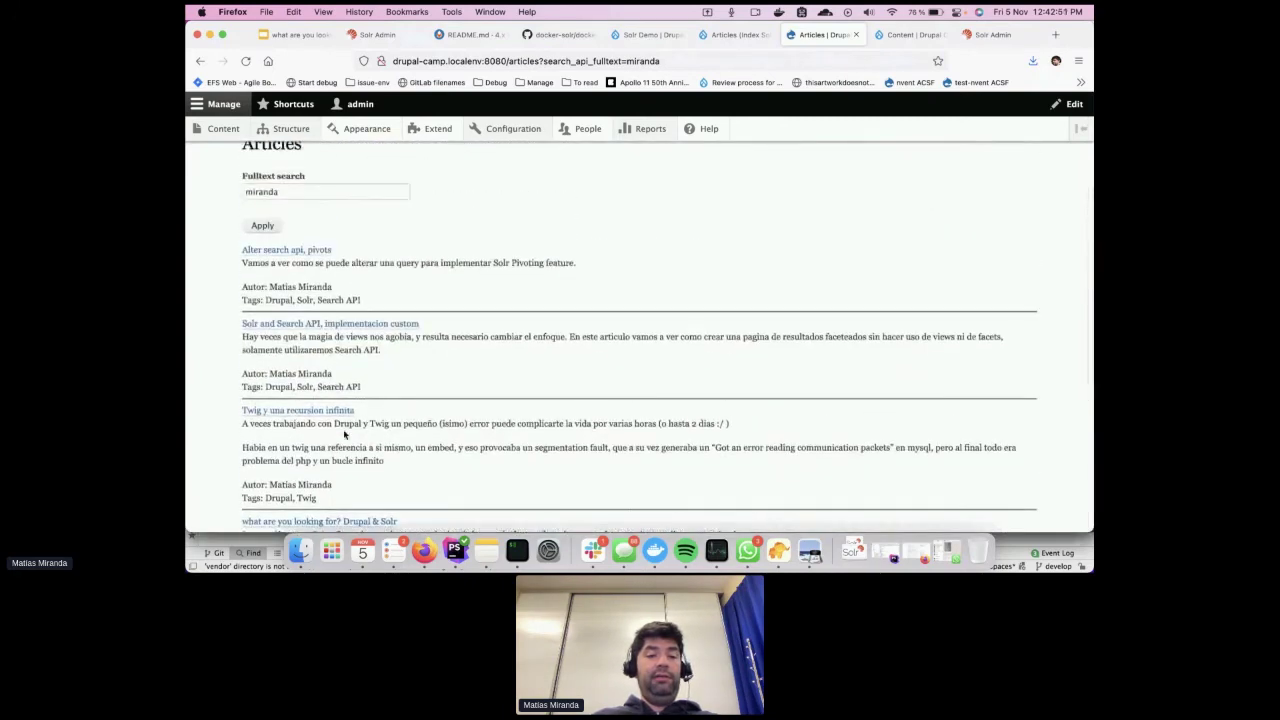
scroll(344, 434, "up", 1)
Clear the search term and submit an empty search to list all articles
left_click(300, 210)
double_click(300, 210)
key("BackSpace")
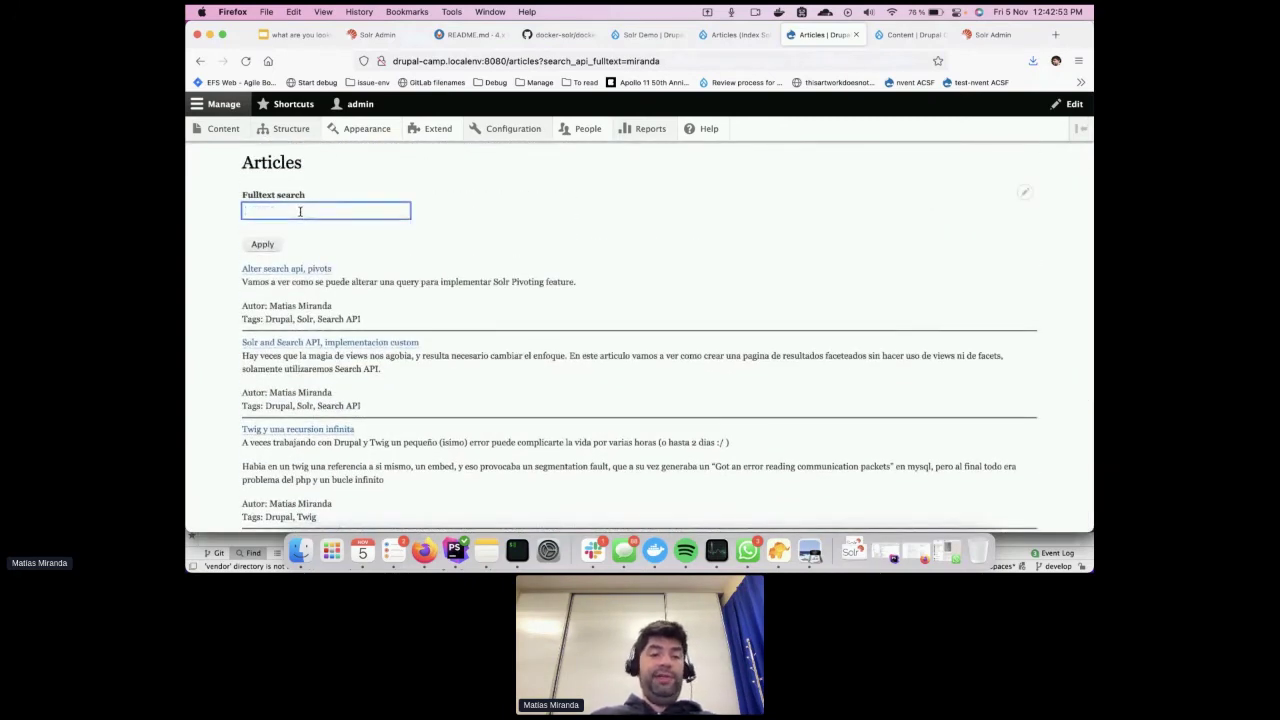
key("Return")
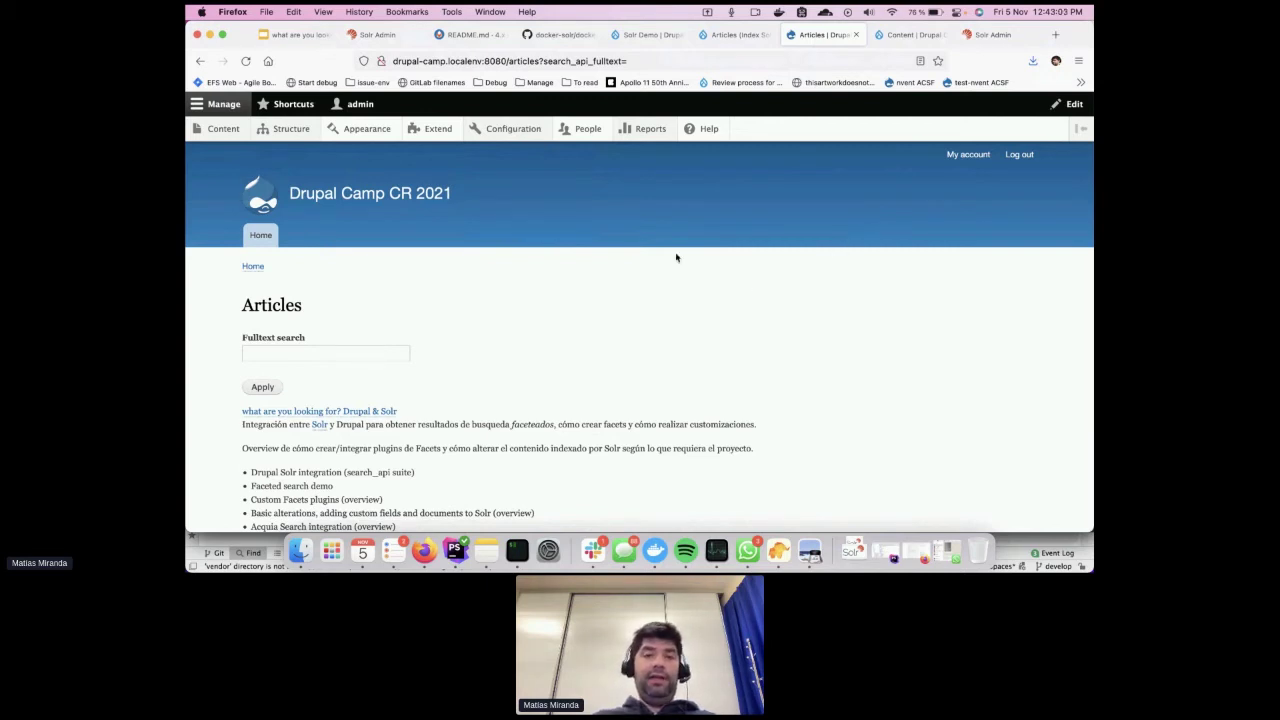
Open Configuration > Search and metadata > Facets and inspect the Articles view facet source
mouse_move(515, 129)
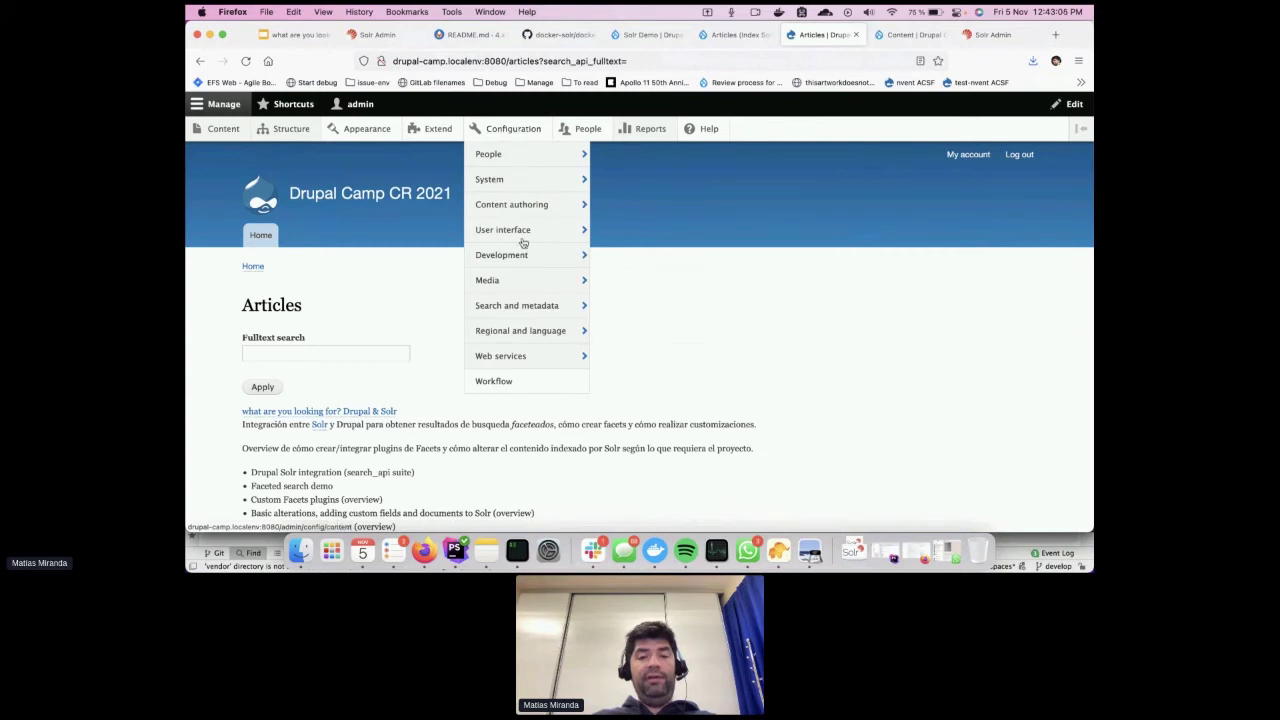
mouse_move(520, 305)
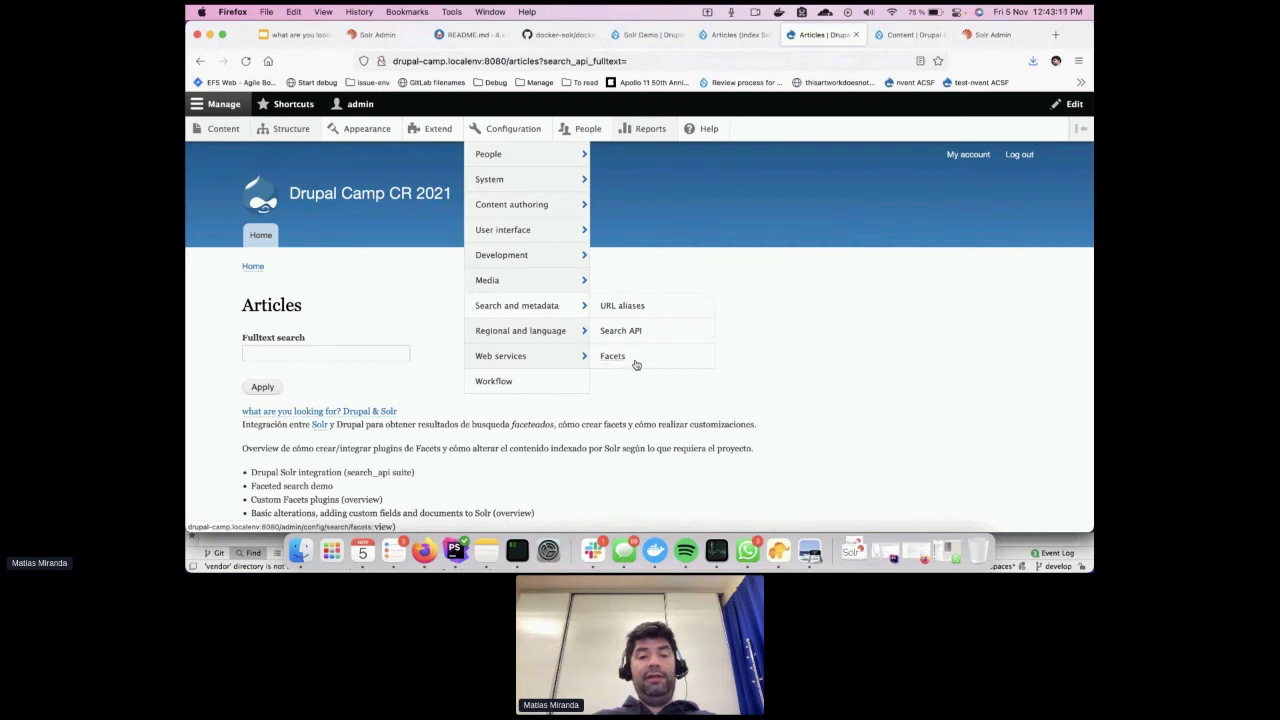
left_click(630, 365)
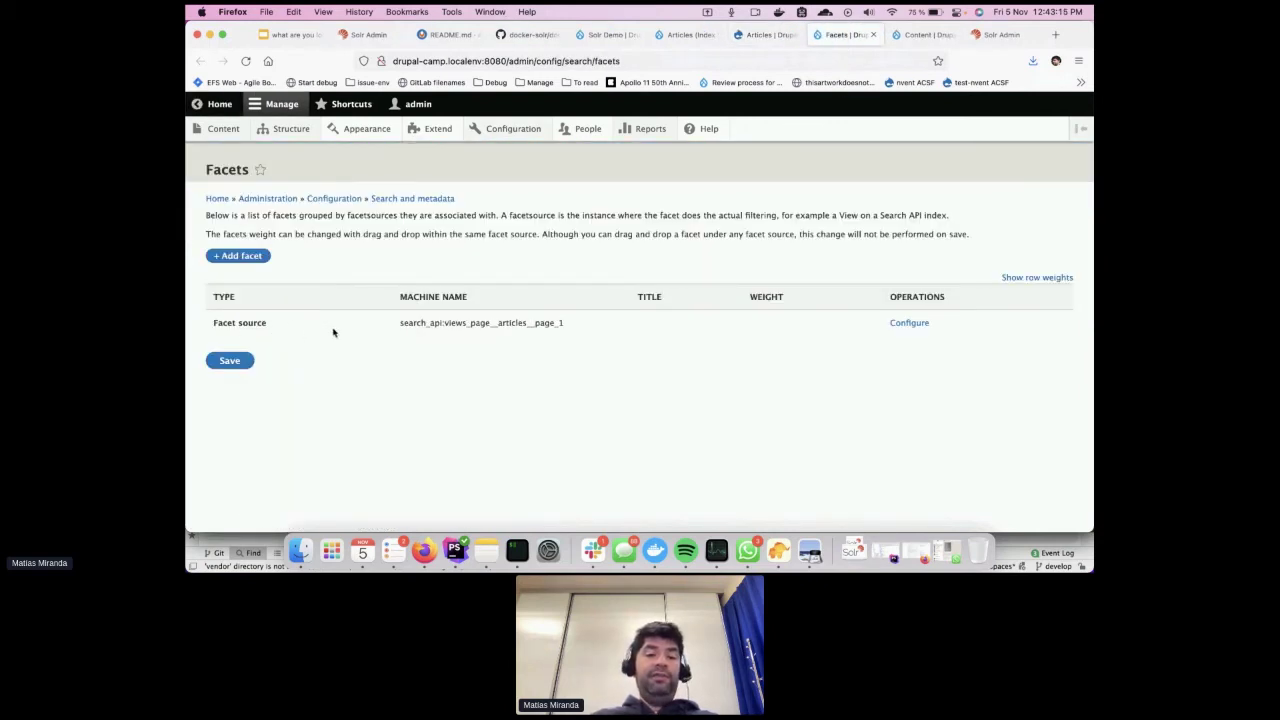
double_click(419, 322)
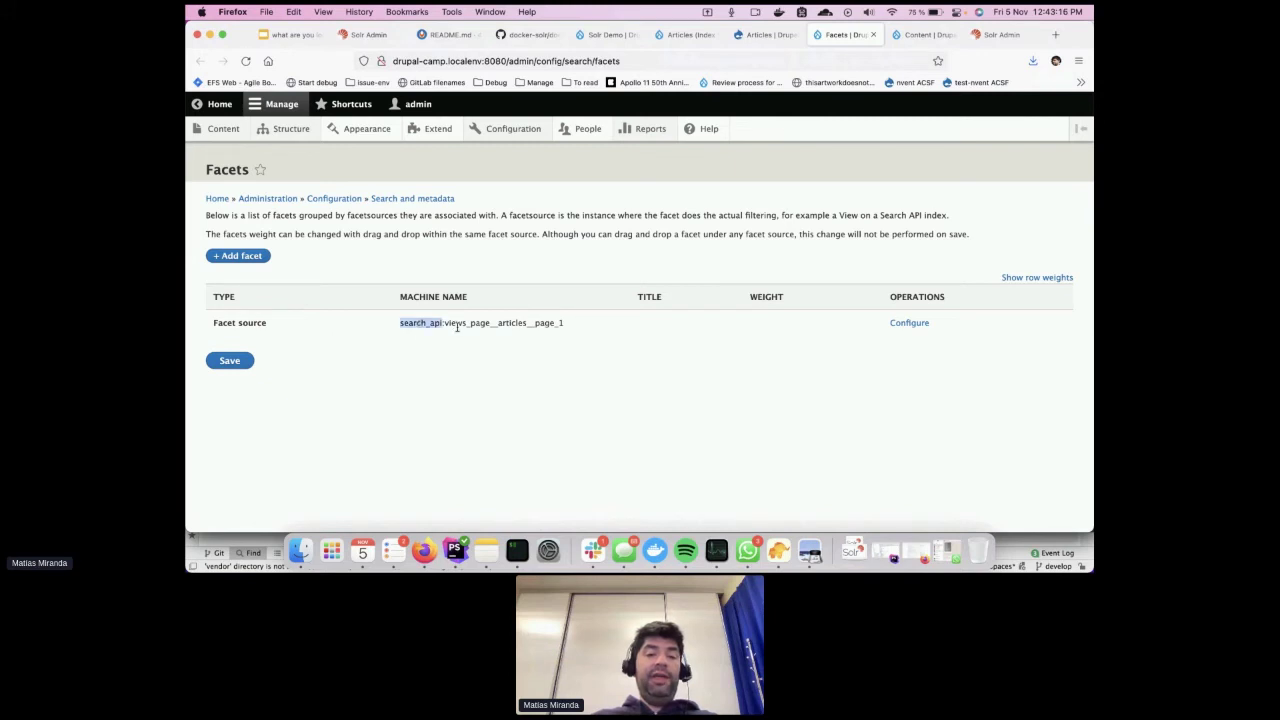
double_click(500, 323)
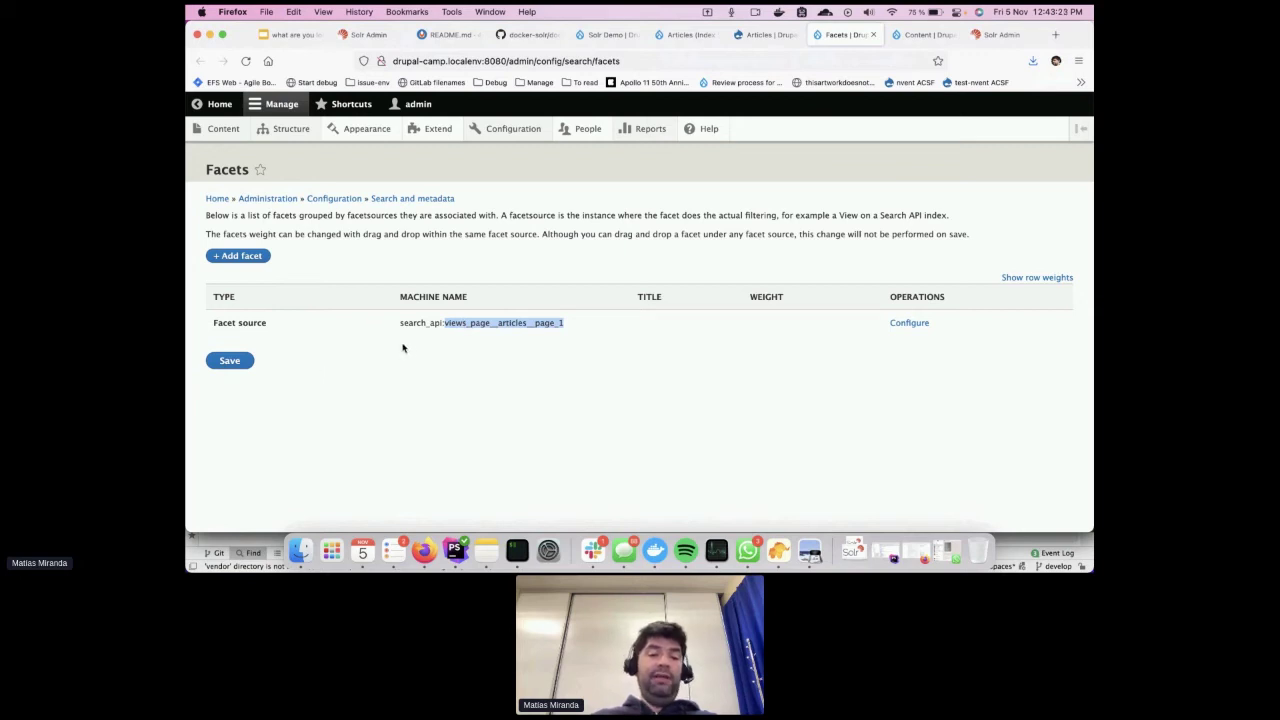
Create an 'Author' facet from field_author on the View Articles Page display
left_click(248, 256)
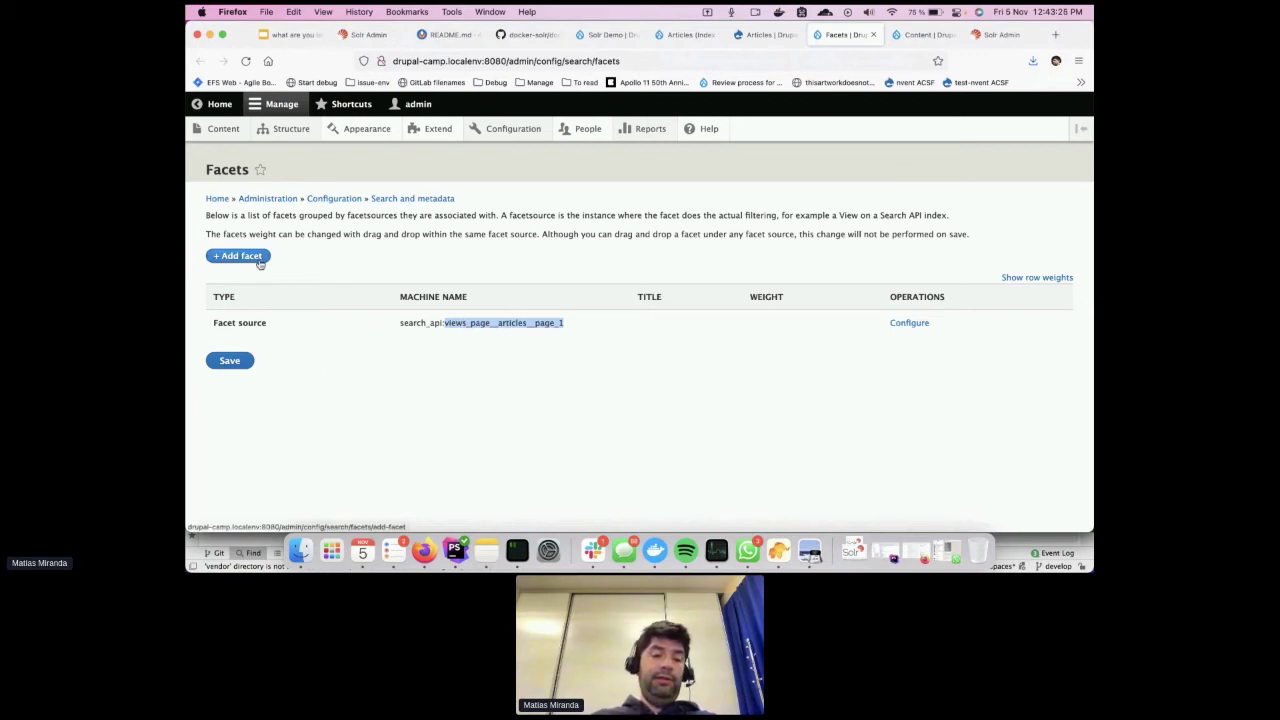
left_click(307, 236)
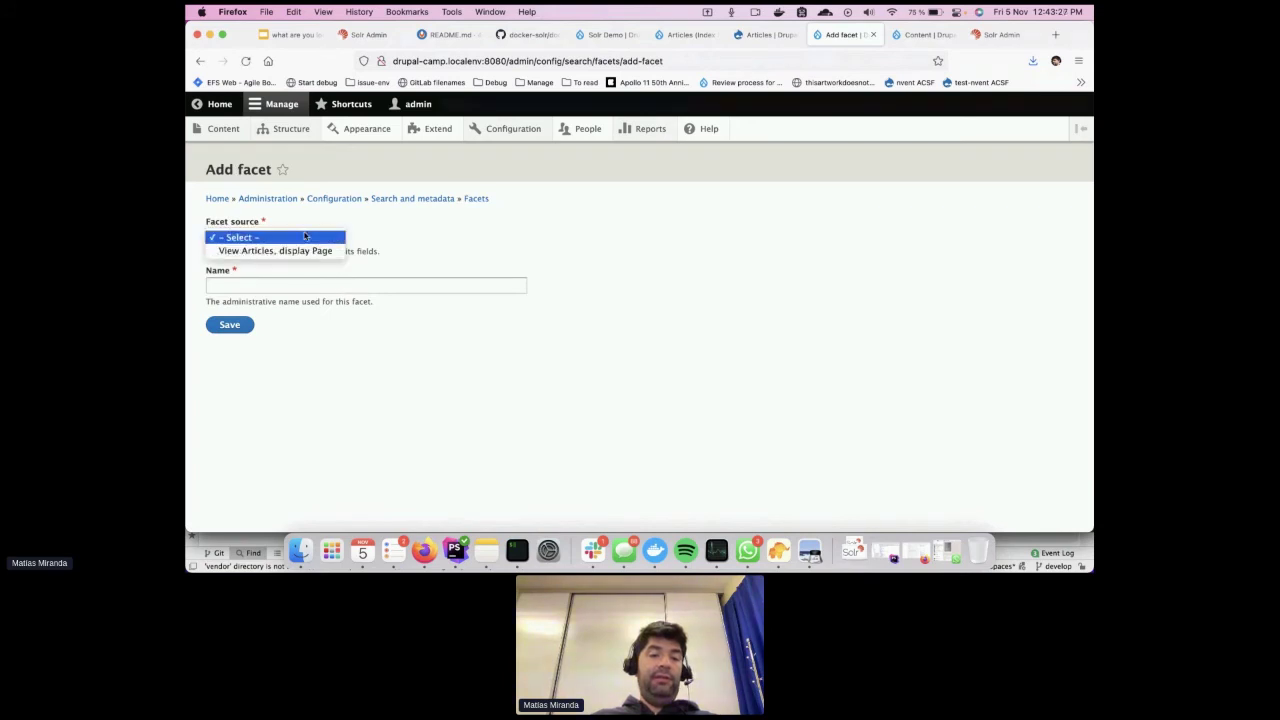
left_click(264, 251)
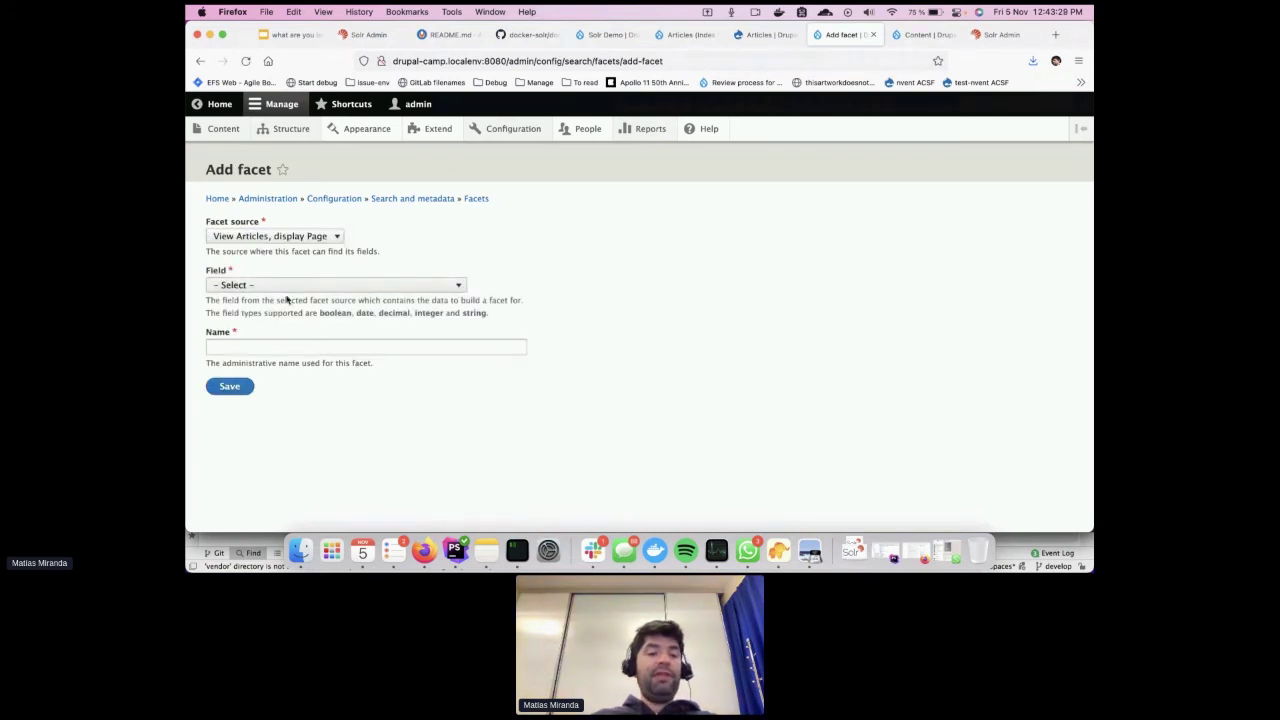
left_click(282, 287)
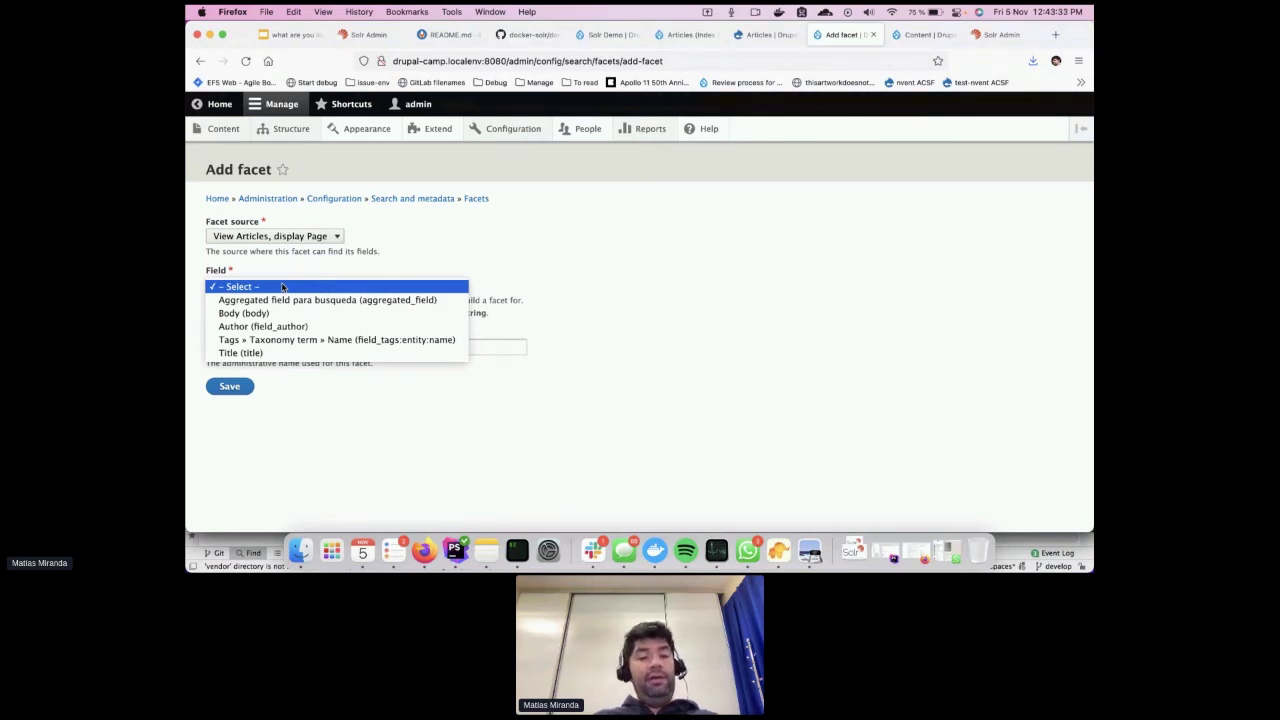
left_click(262, 326)
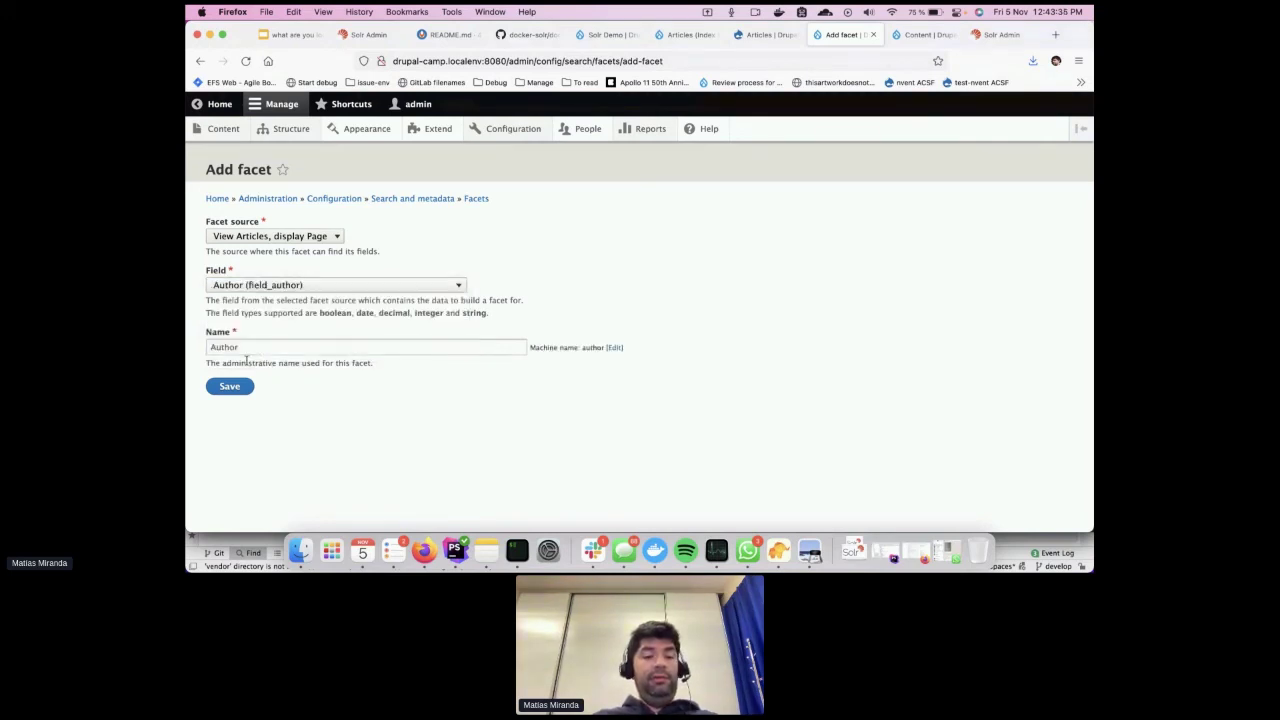
left_click(240, 391)
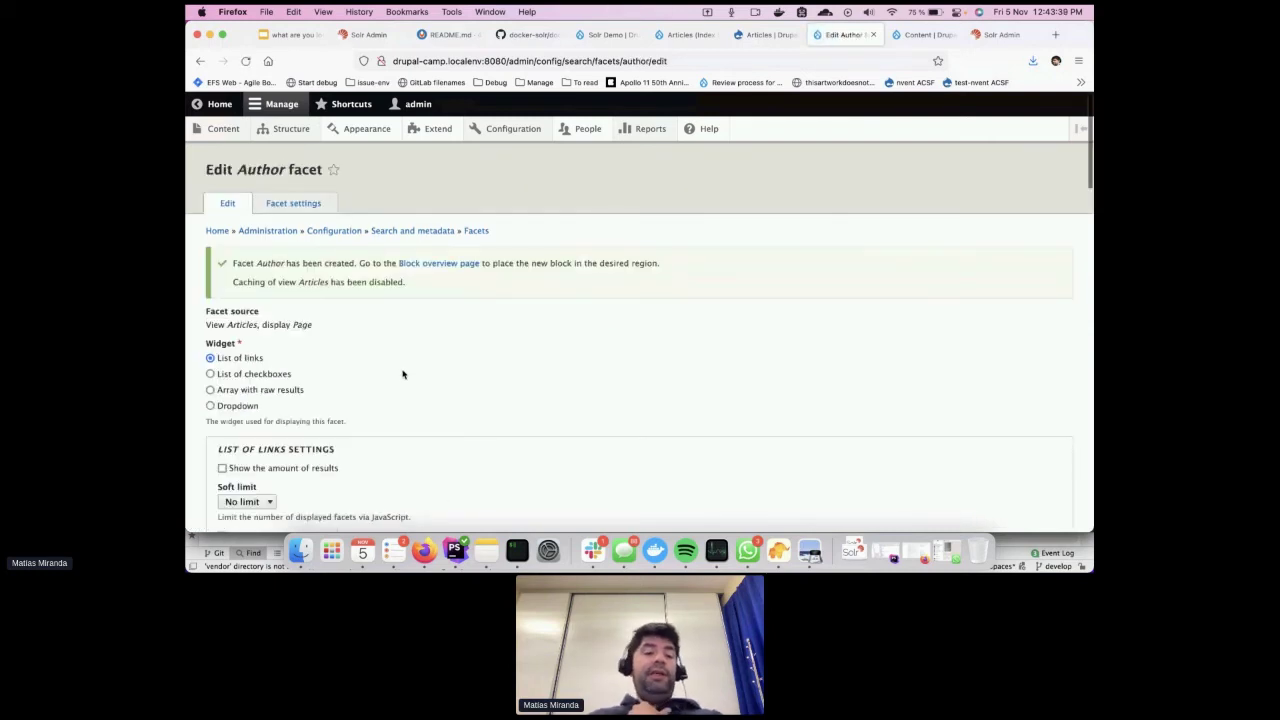
Enable 'Show the amount of results' for the Author facet
scroll(374, 398, "down", 15)
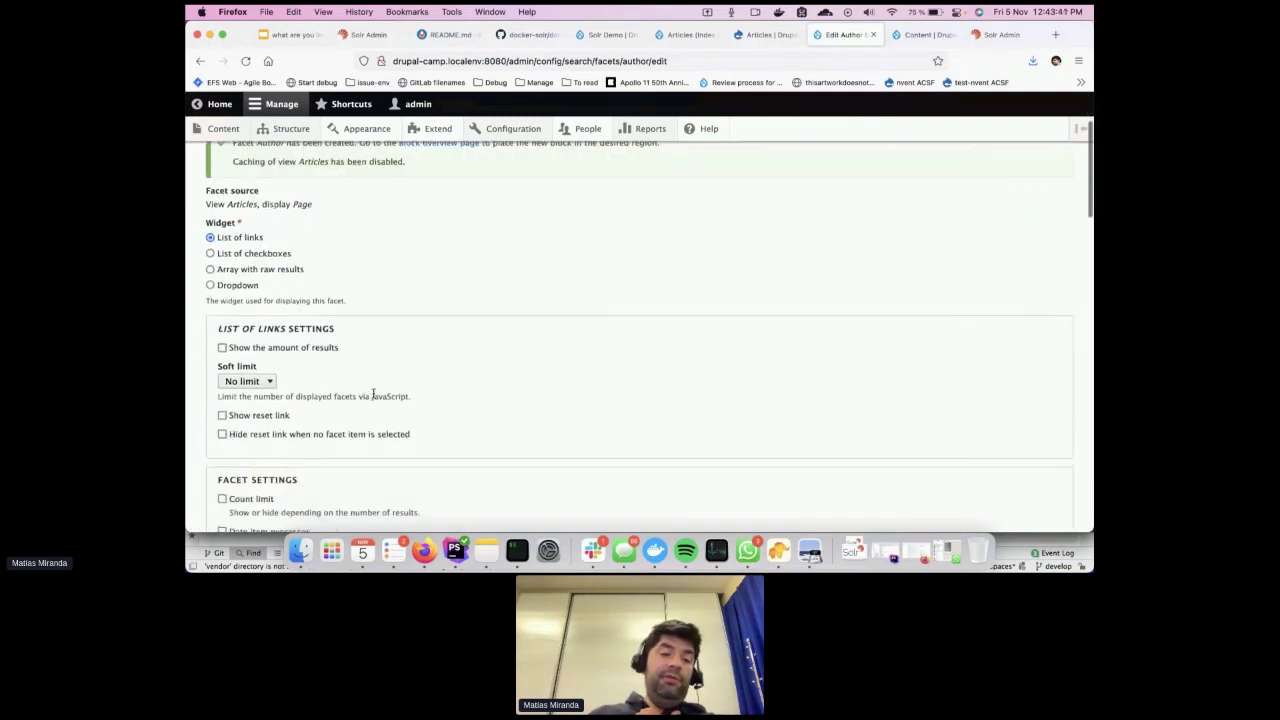
scroll(374, 398, "down", 10)
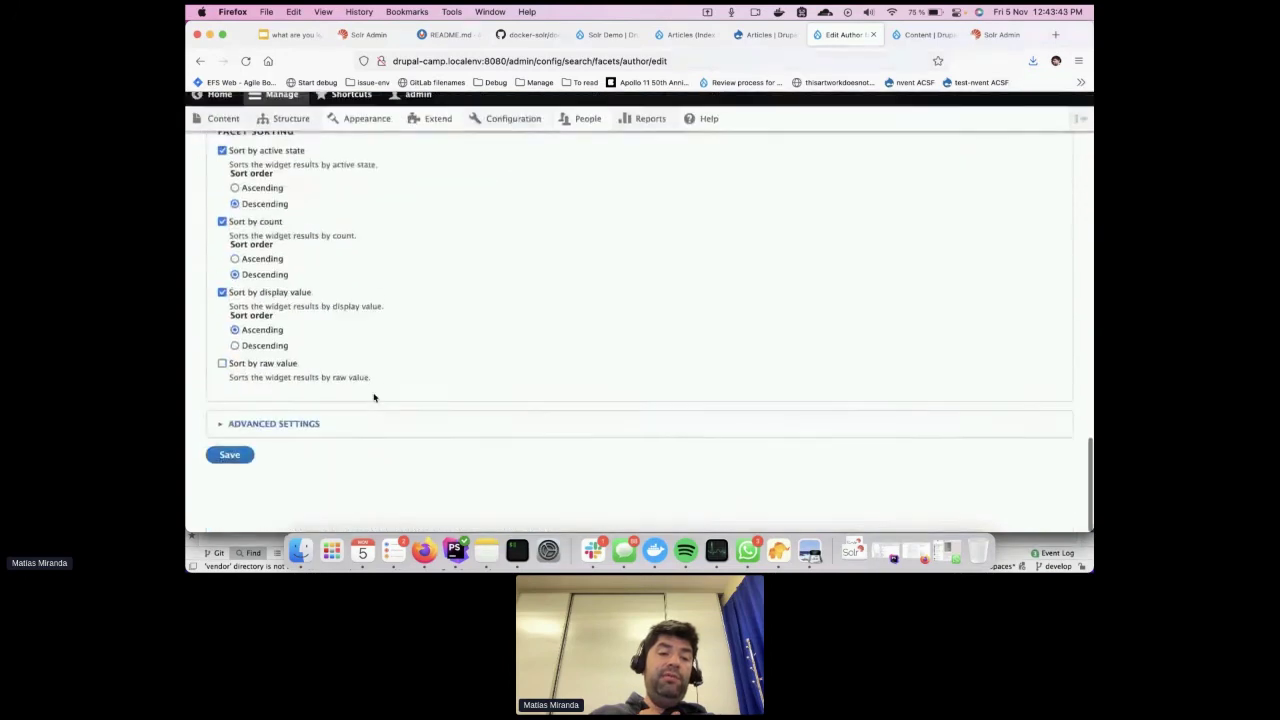
scroll(374, 398, "up", 20)
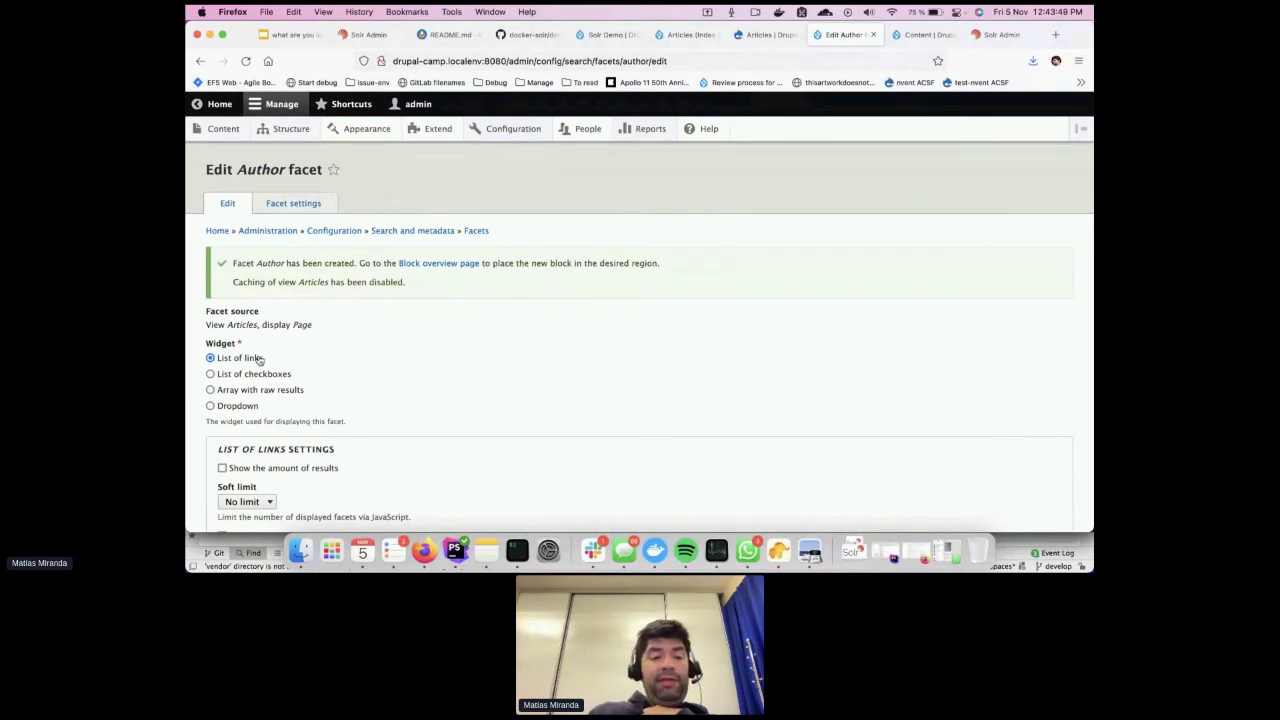
scroll(366, 403, "down", 3)
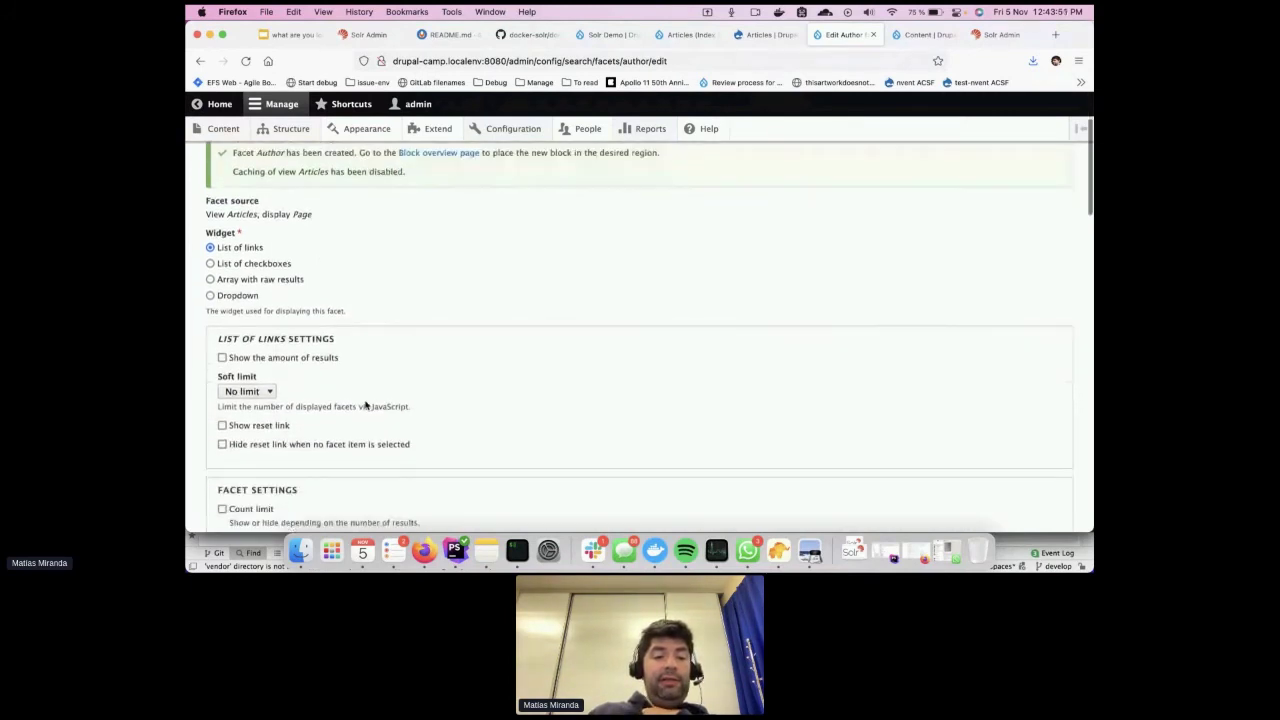
left_click(246, 362)
Leave the empty facet behavior on 'Do not display facet'
scroll(406, 420, "up", 5)
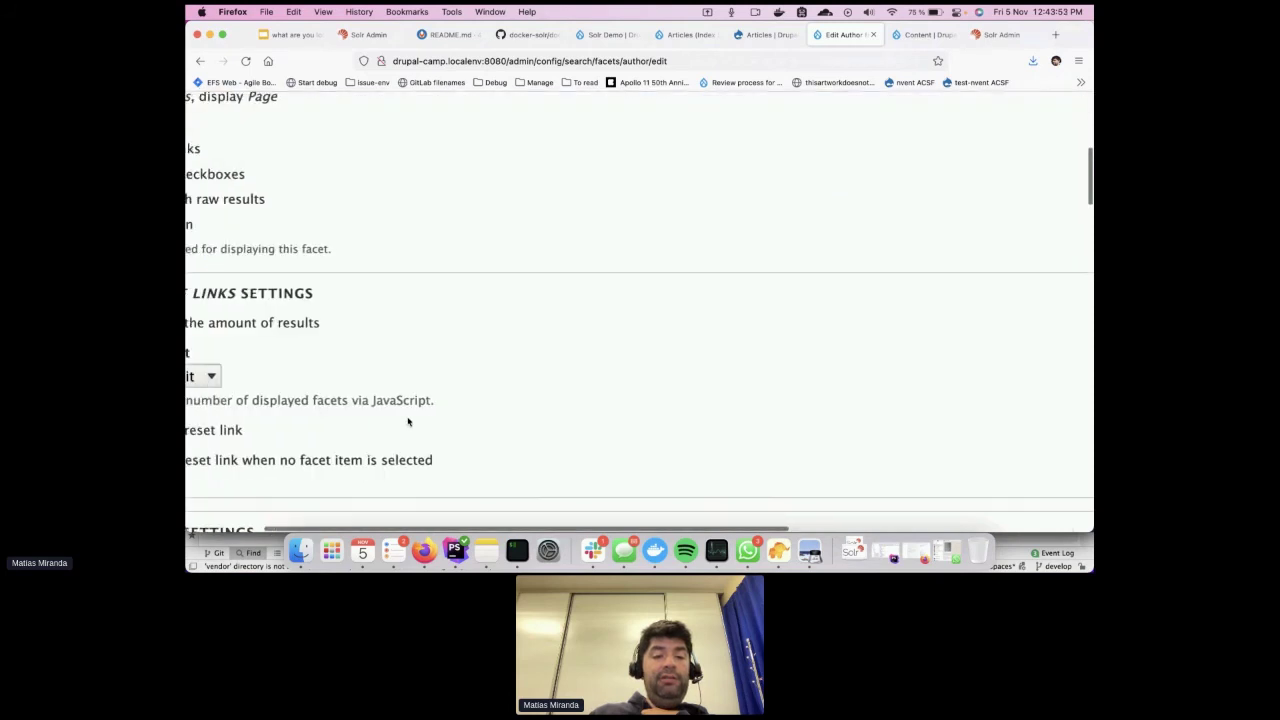
scroll(457, 407, "down", 3)
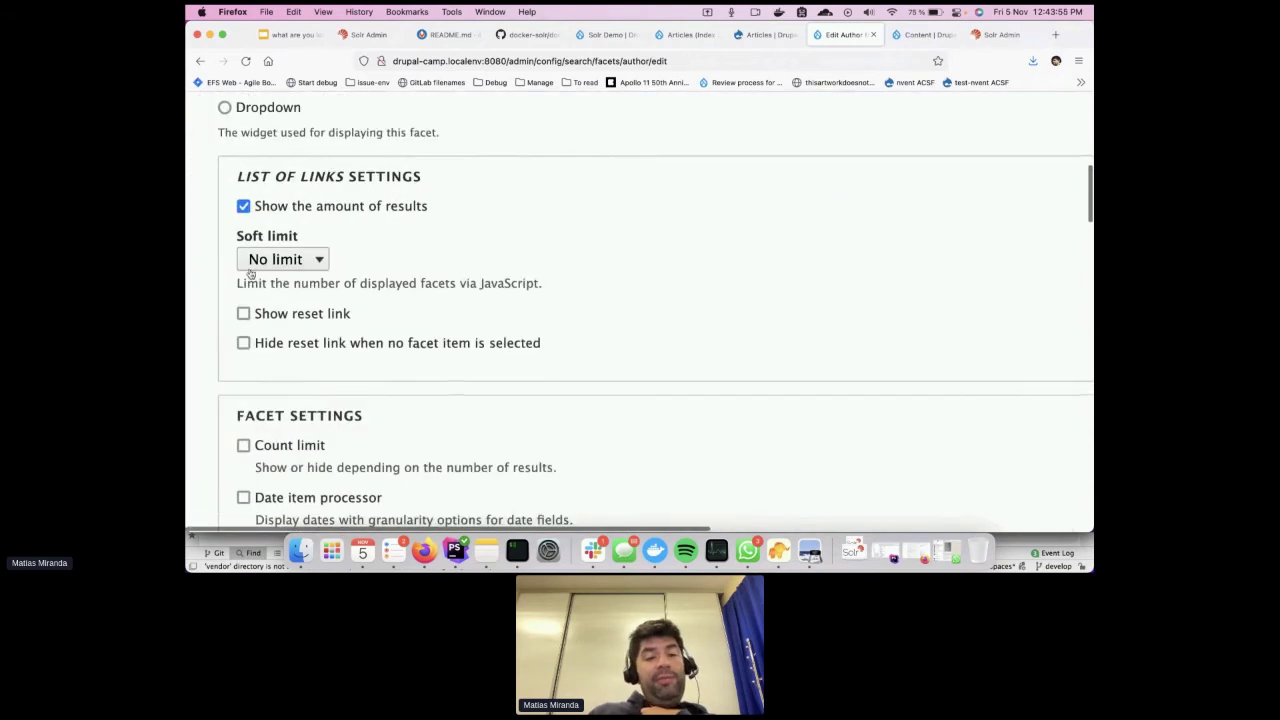
scroll(403, 378, "down", 2)
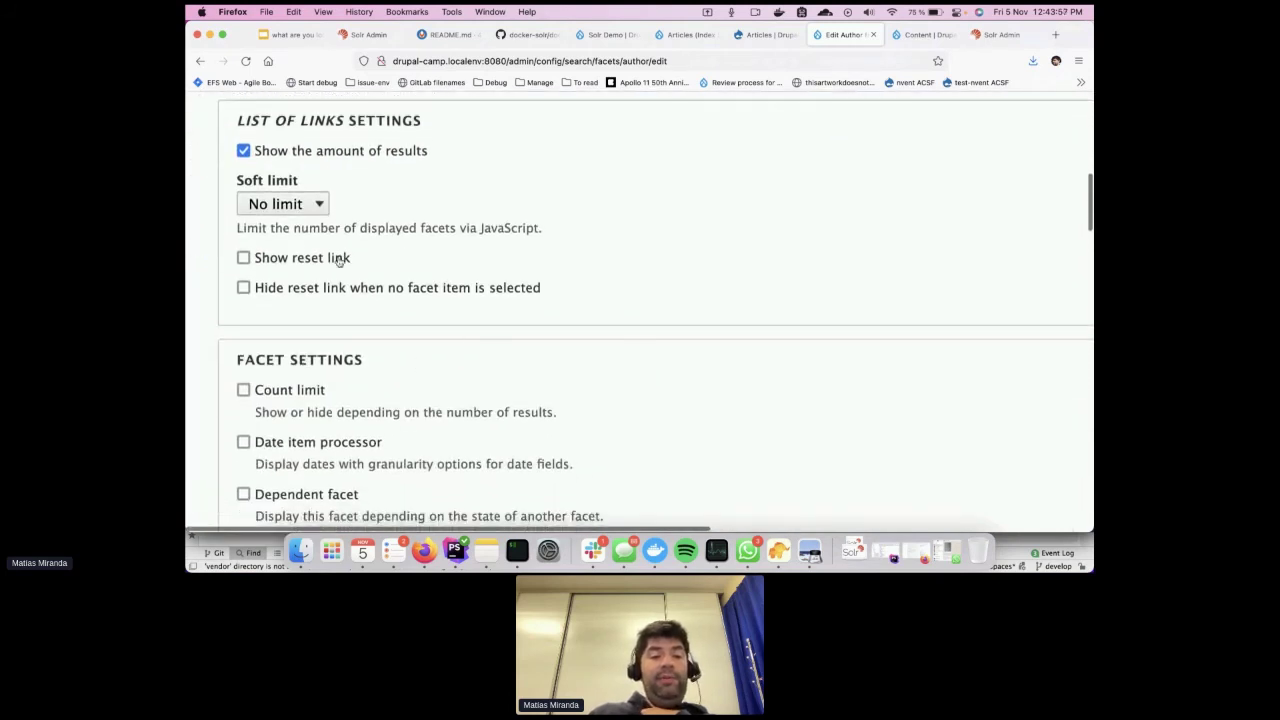
scroll(423, 309, "down", 3)
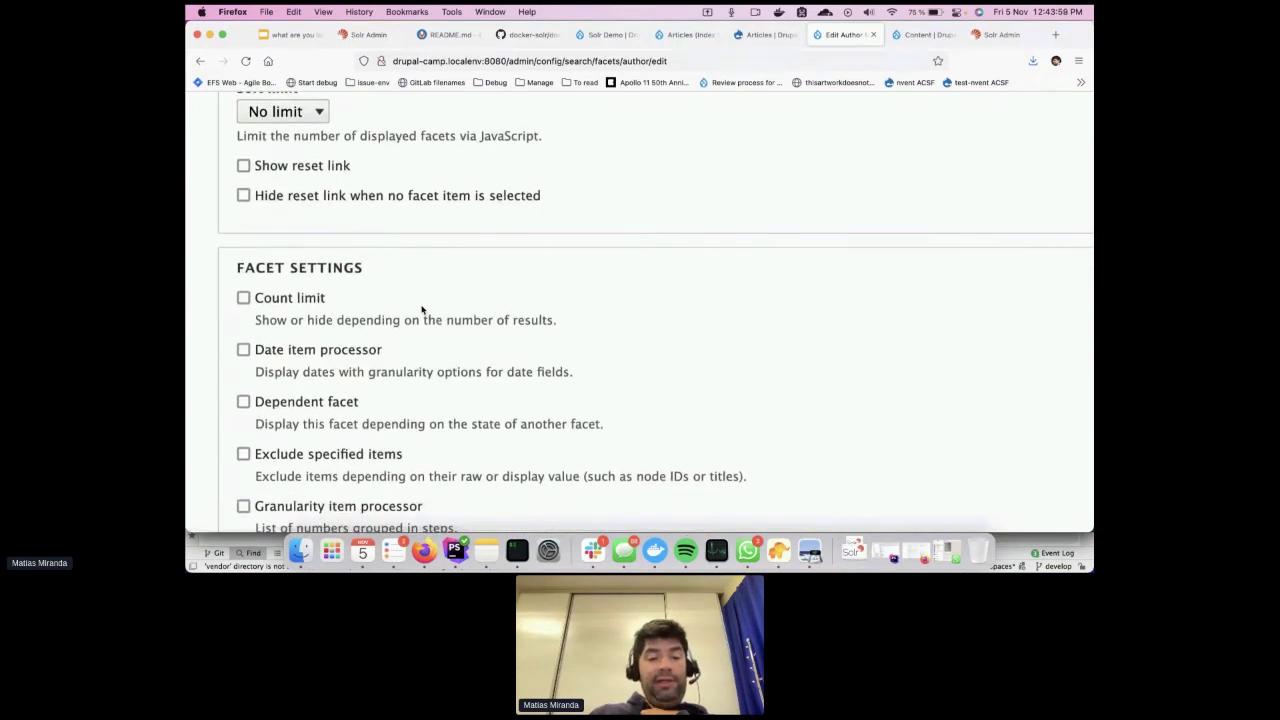
scroll(423, 309, "down", 3)
scroll(423, 309, "down", 2)
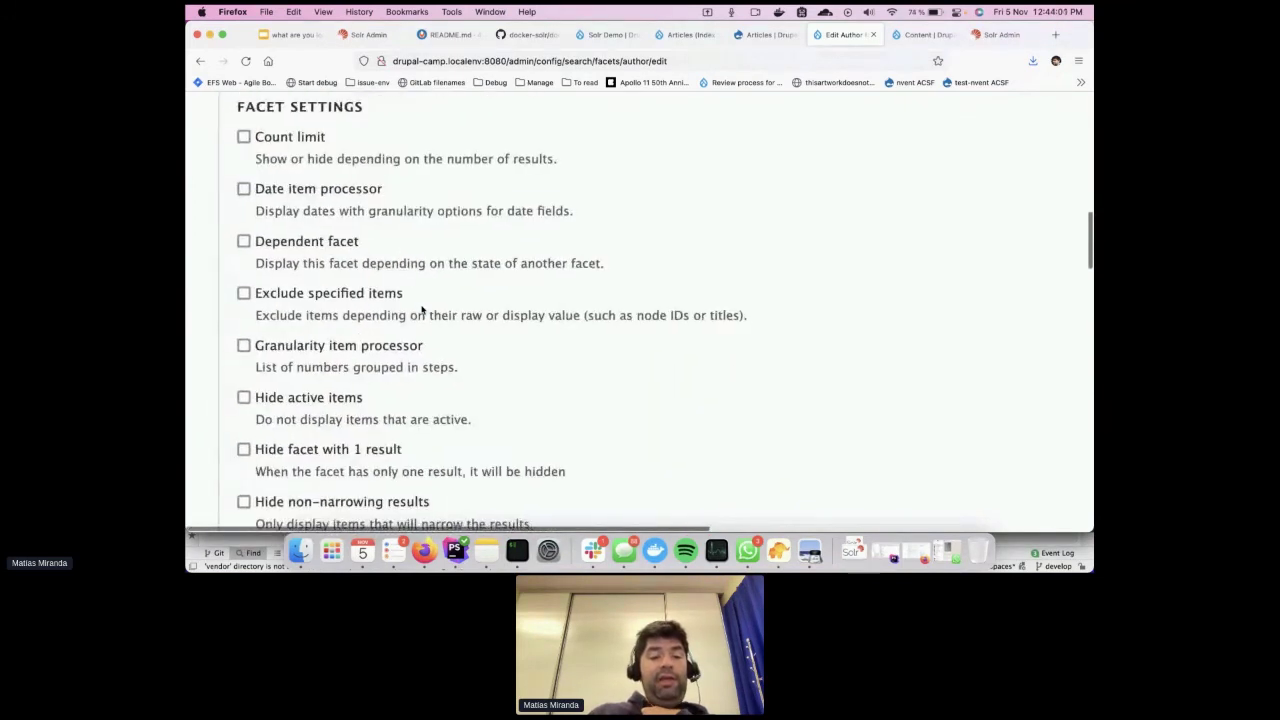
scroll(423, 309, "down", 2)
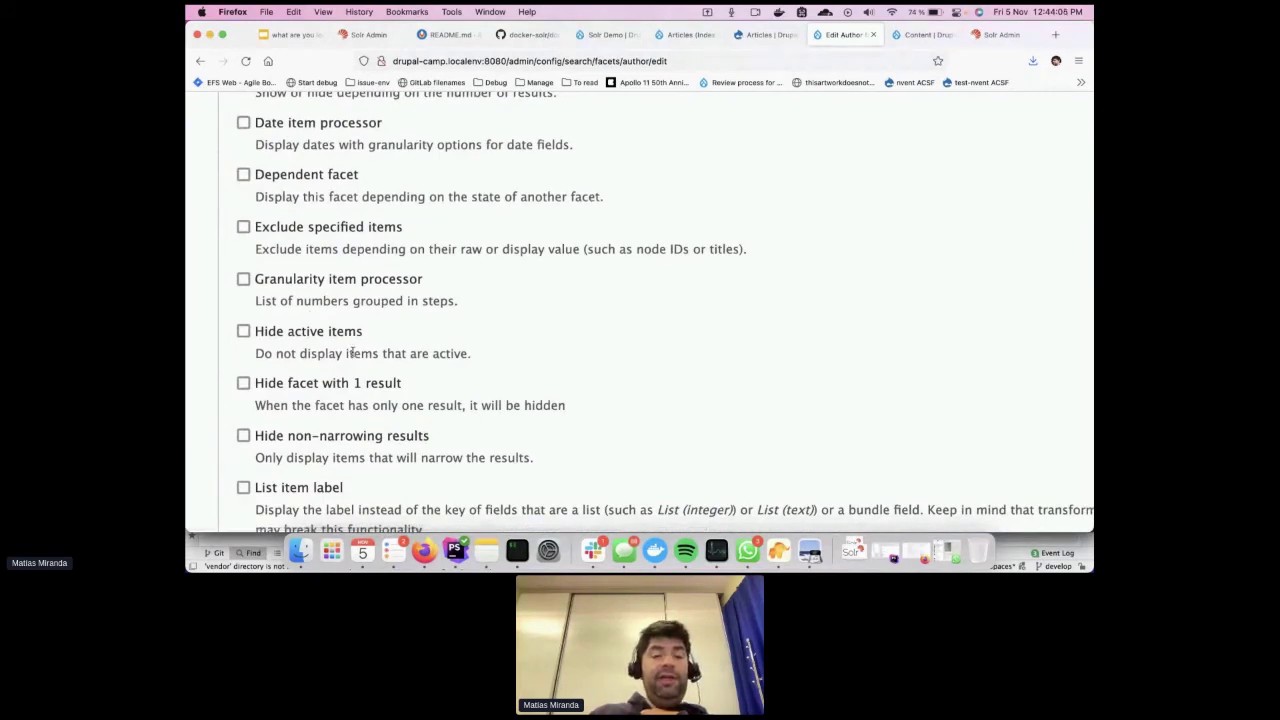
scroll(371, 495, "down", 1)
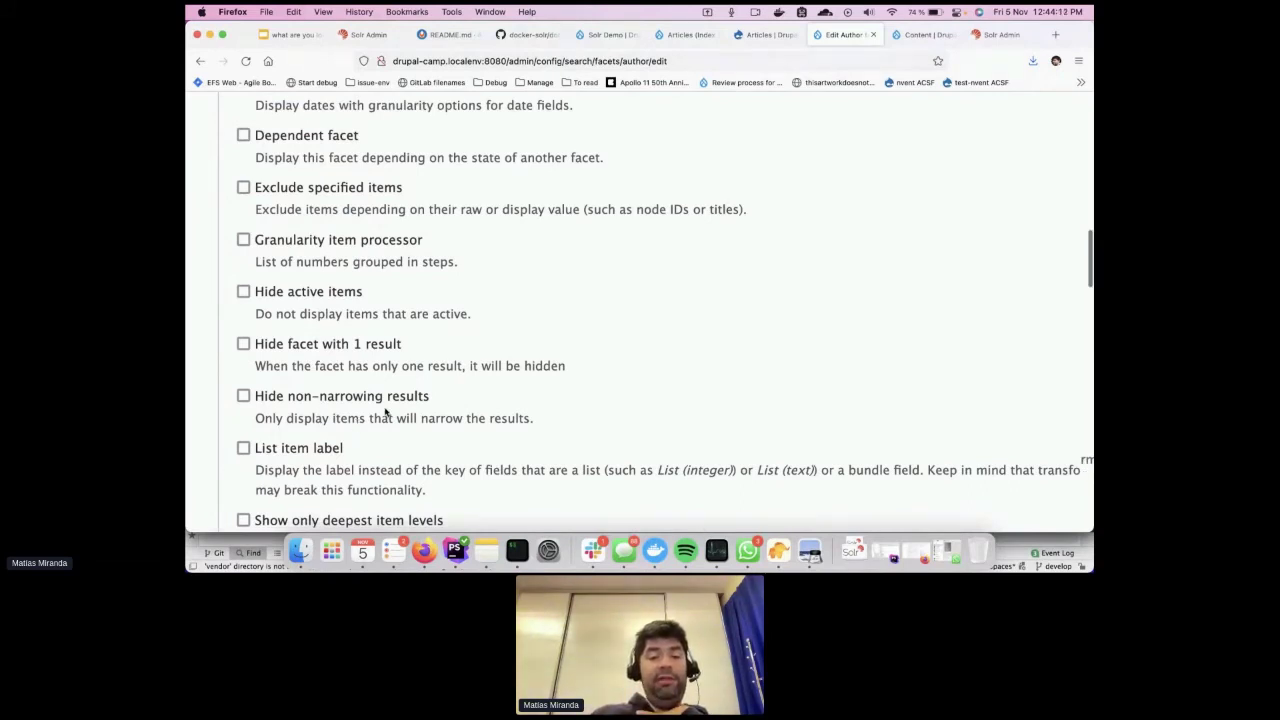
scroll(385, 412, "down", 6)
scroll(385, 410, "down", 3)
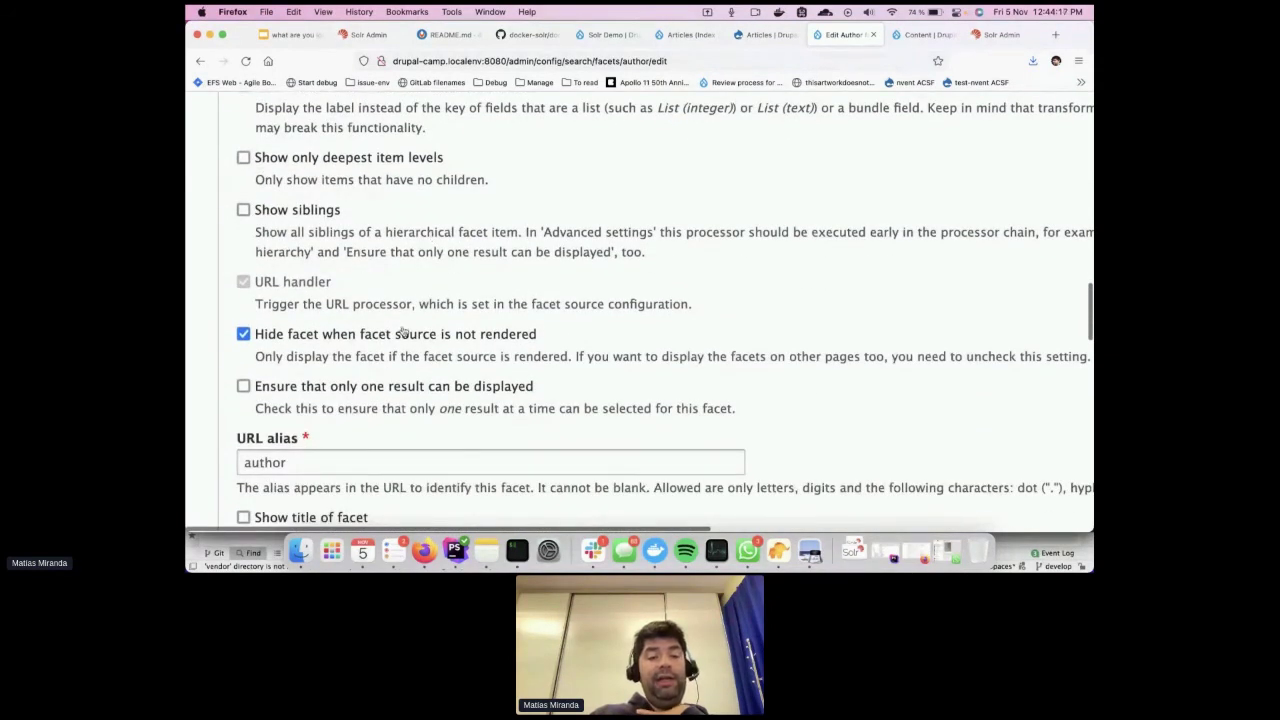
scroll(402, 330, "down", 1)
scroll(402, 330, "down", 2)
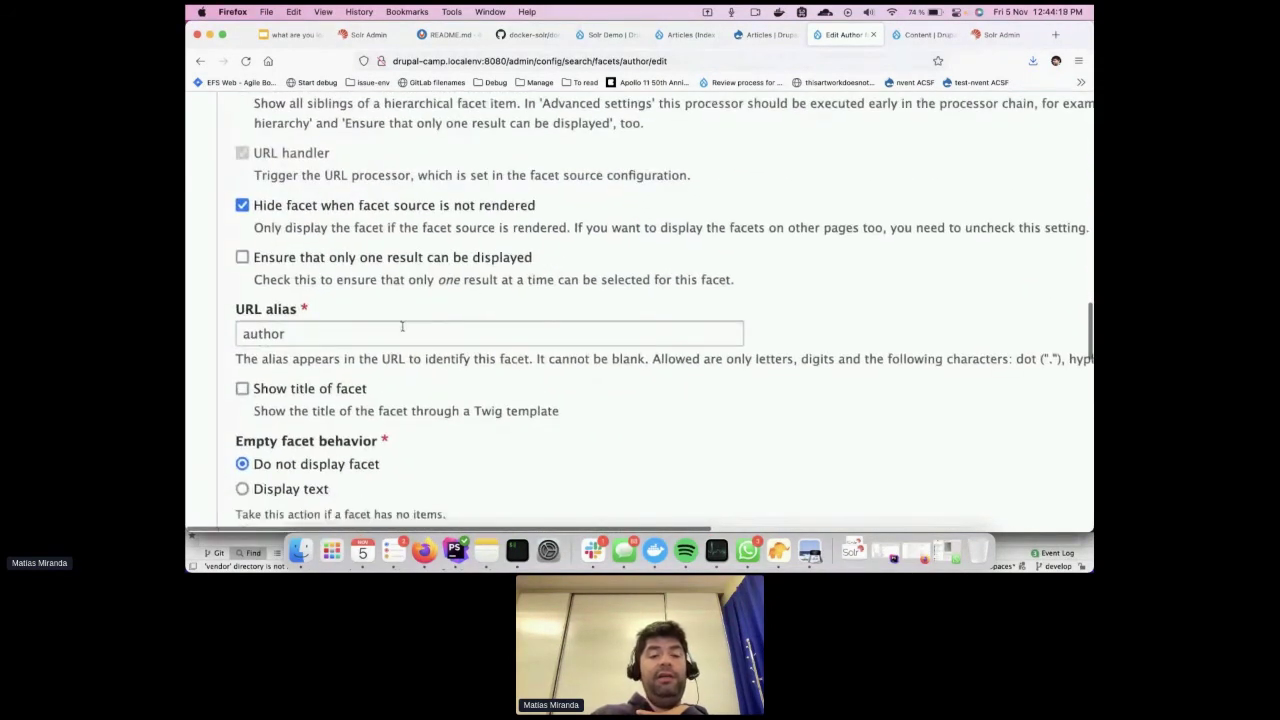
scroll(402, 326, "down", 3)
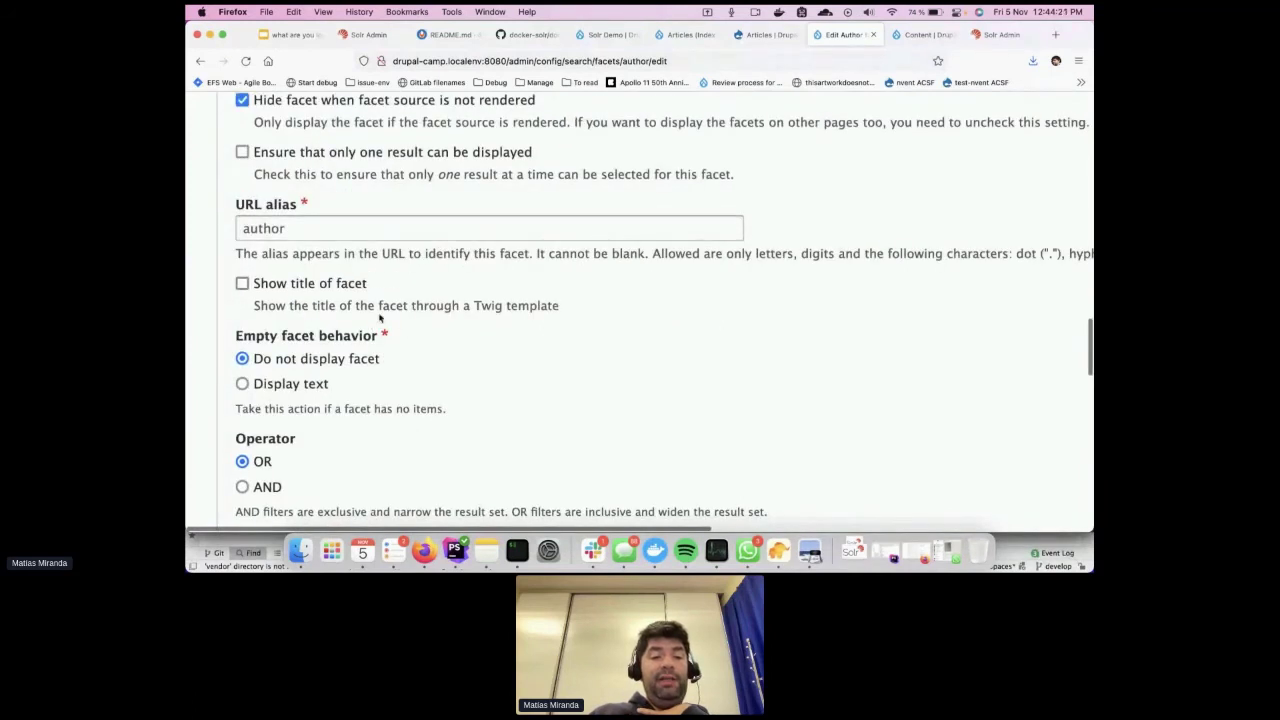
scroll(391, 317, "down", 3)
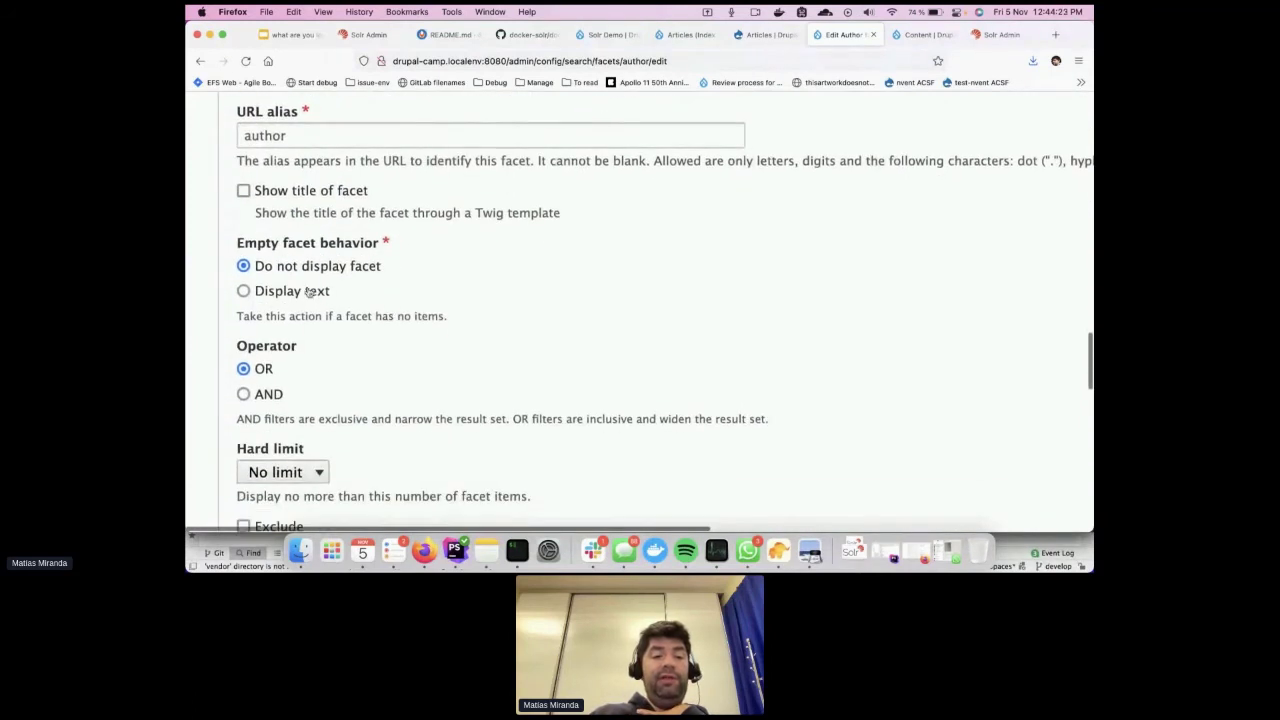
left_click(310, 291)
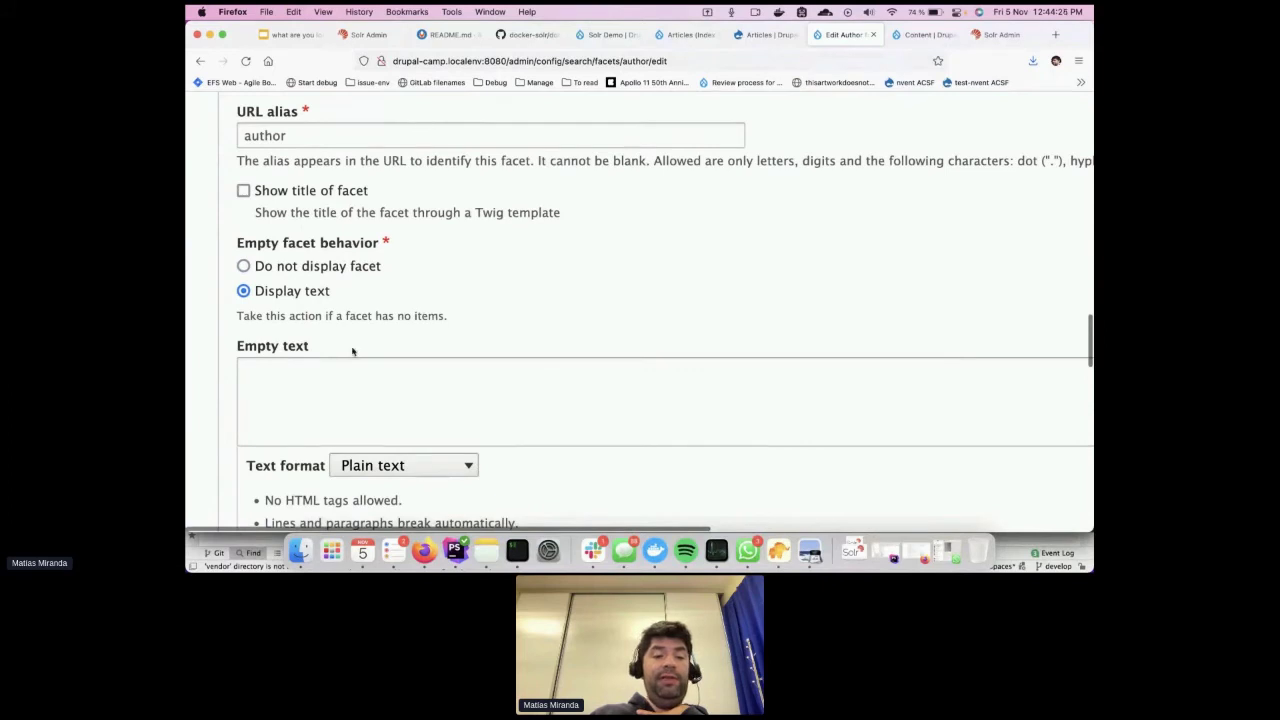
left_click(318, 268)
Sort active Author items Ascending, save the facet, and return to the facets list
scroll(484, 340, "down", 3)
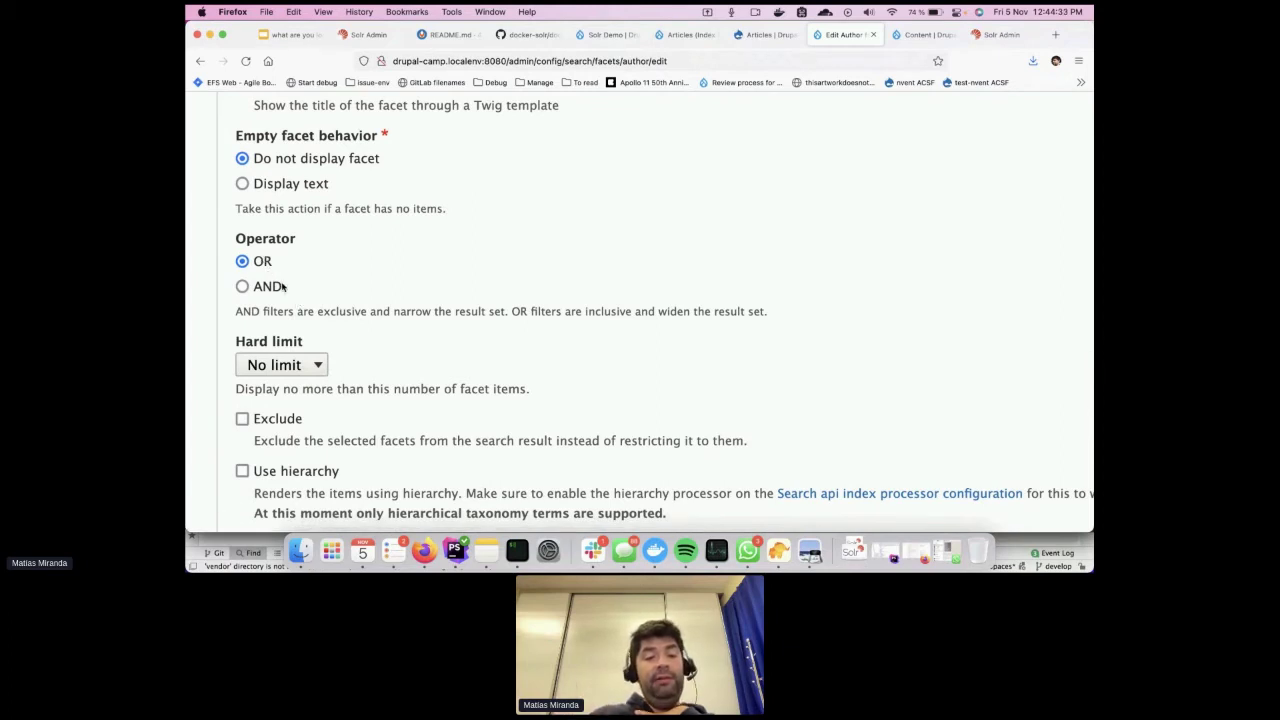
scroll(283, 287, "down", 5)
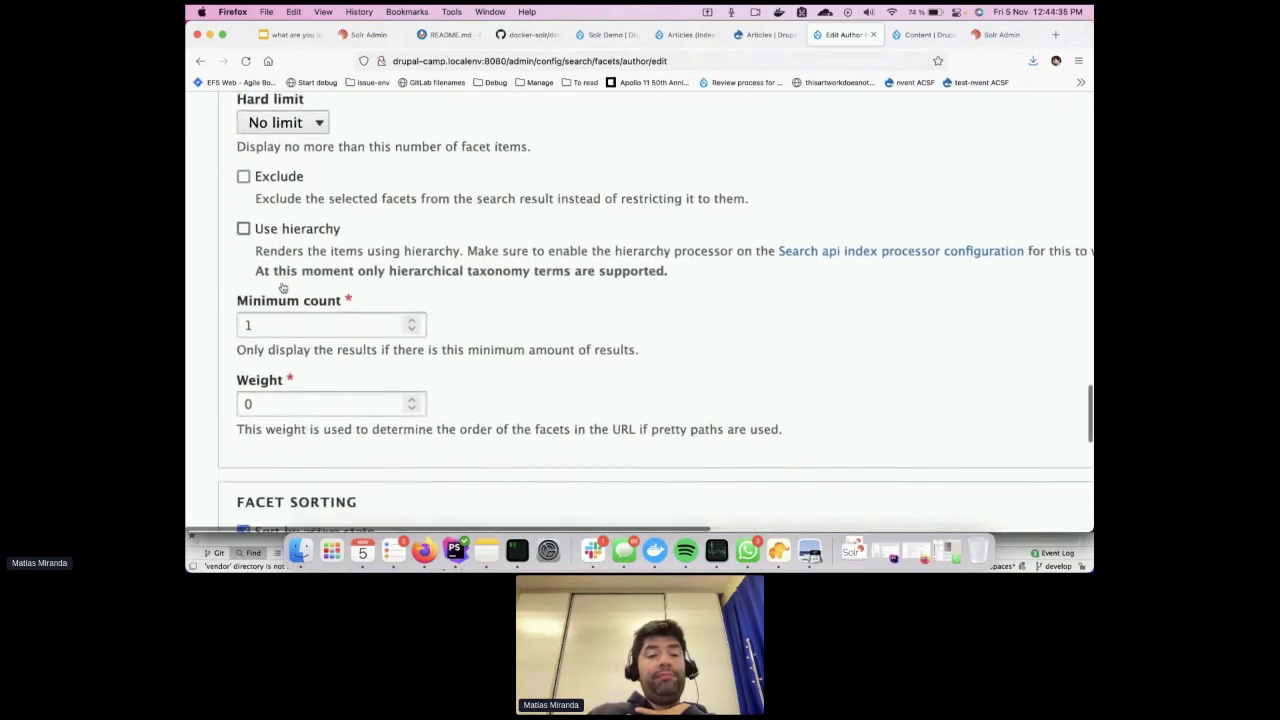
scroll(283, 287, "down", 2)
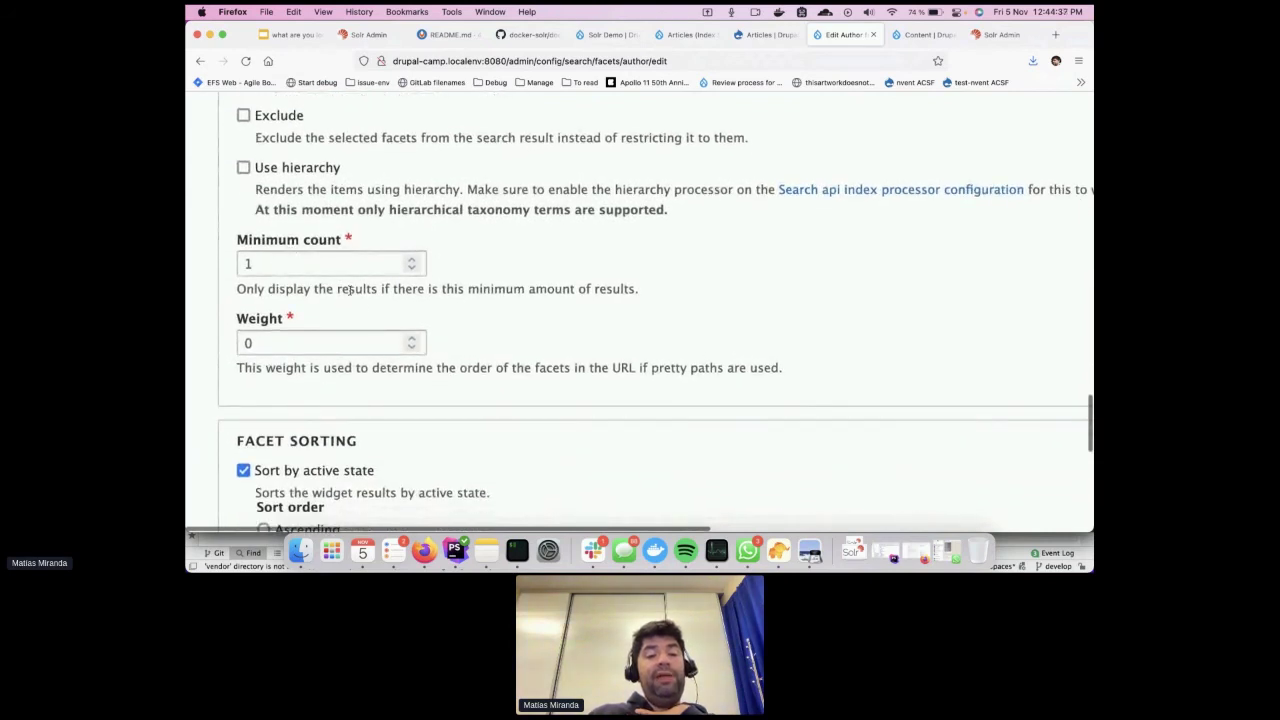
scroll(355, 296, "down", 1)
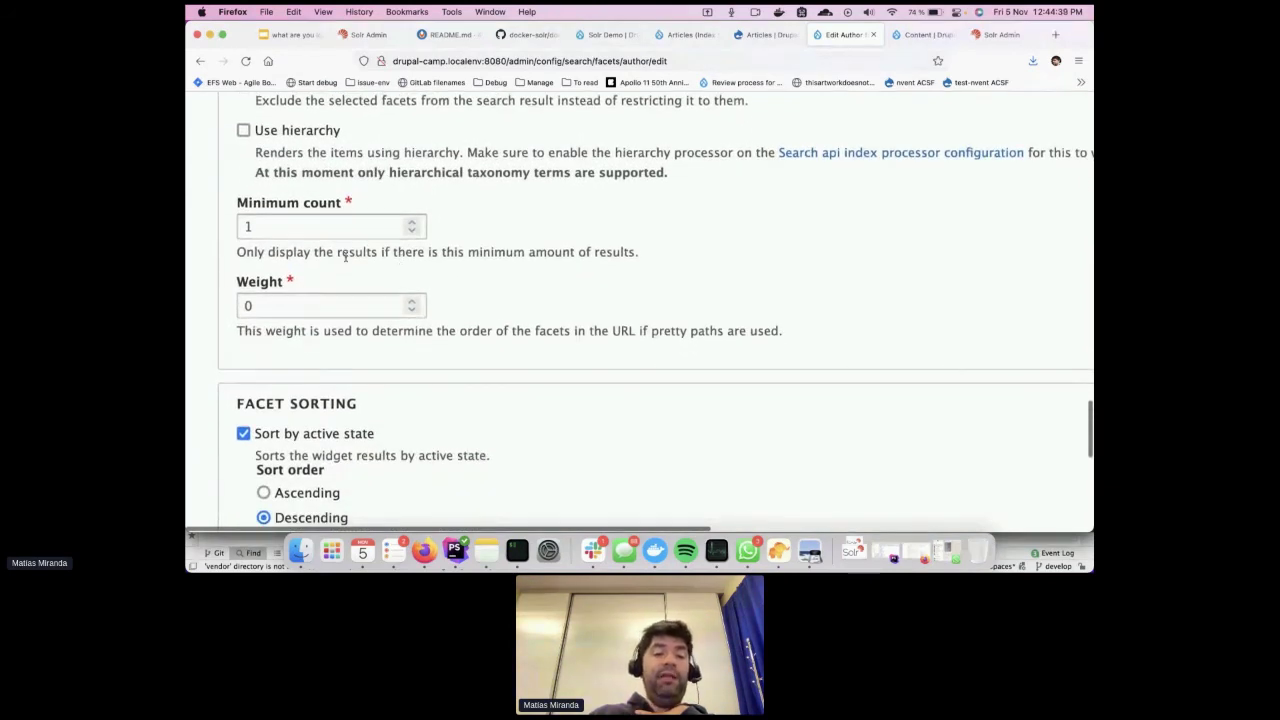
scroll(416, 312, "down", 5)
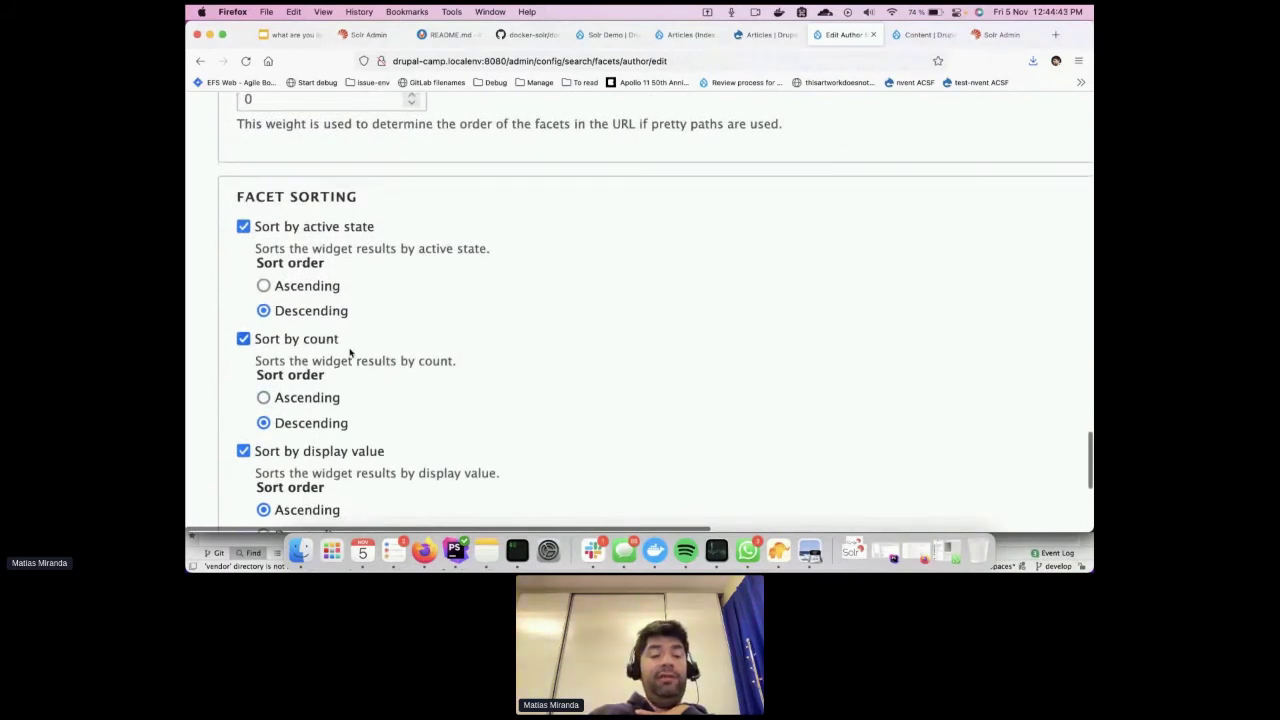
scroll(350, 352, "down", 2)
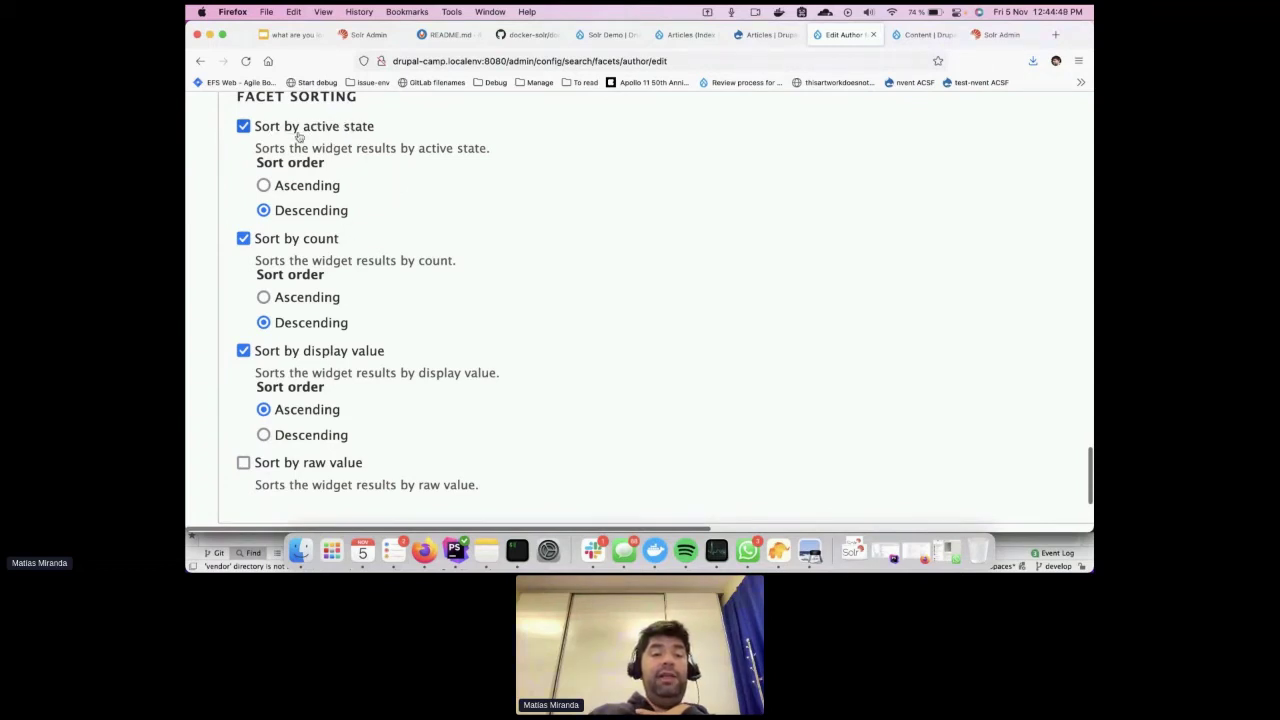
left_click(300, 190)
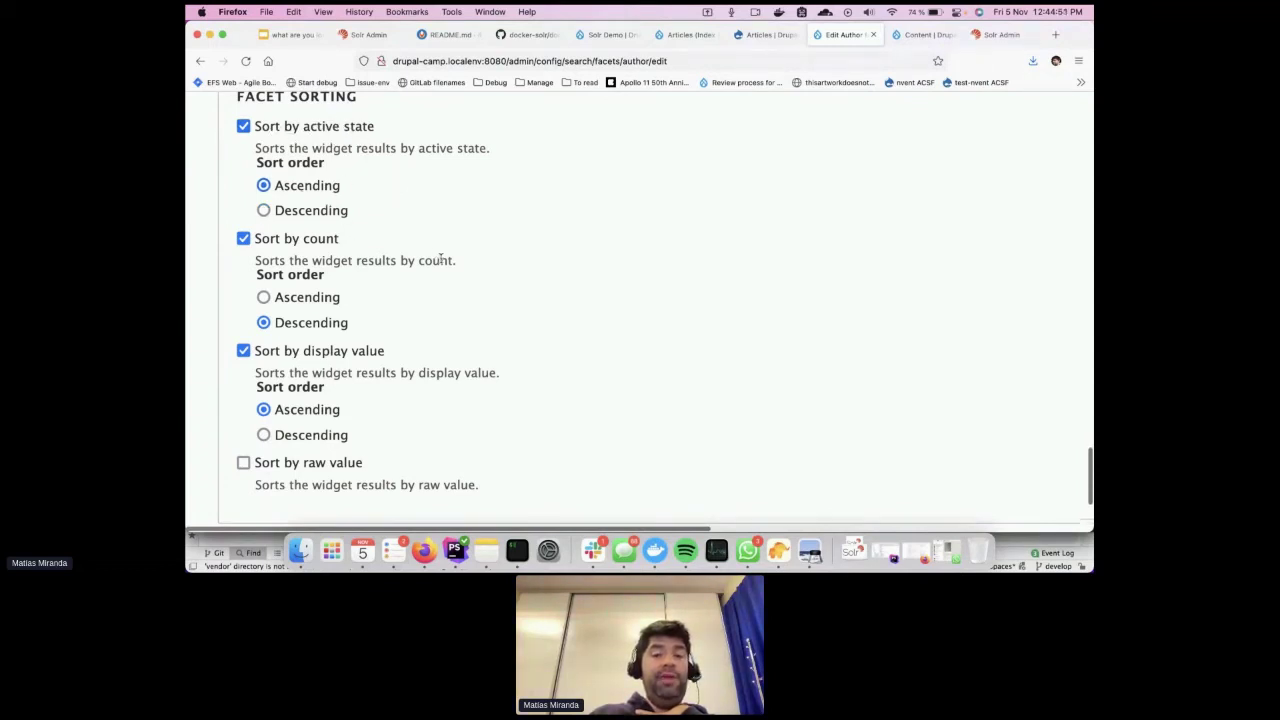
scroll(440, 260, "down", 4)
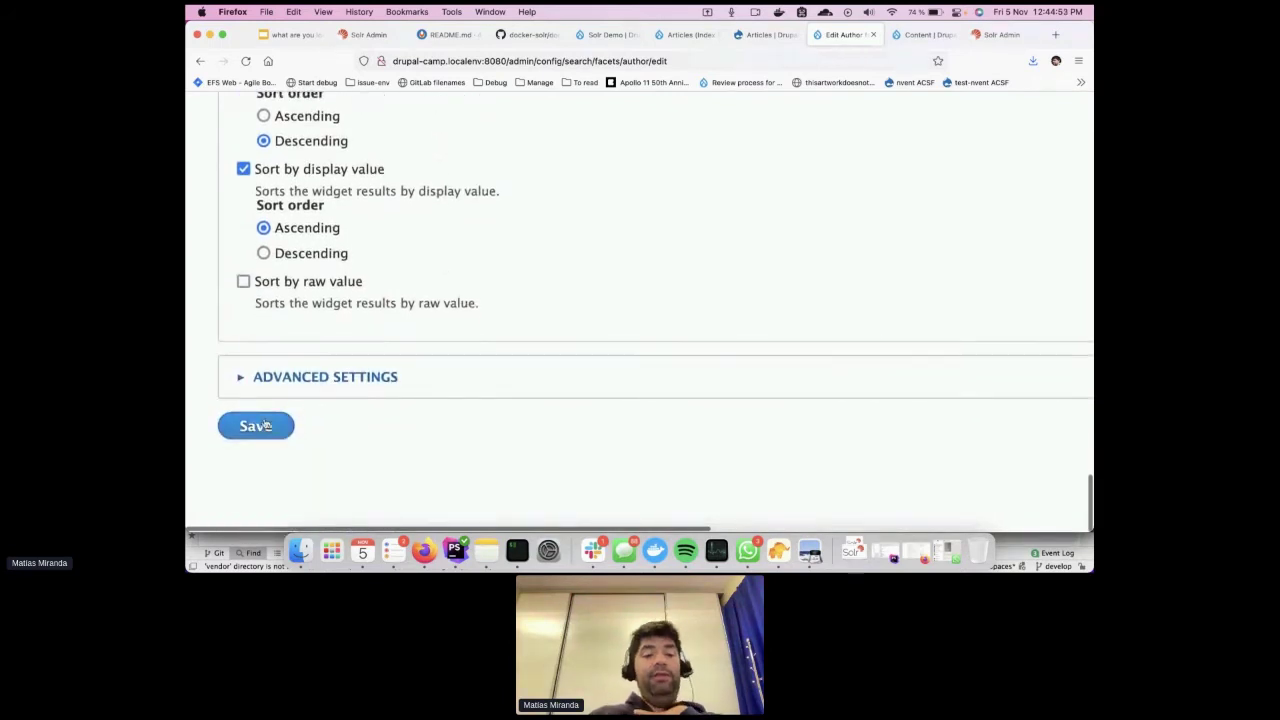
left_click(265, 425)
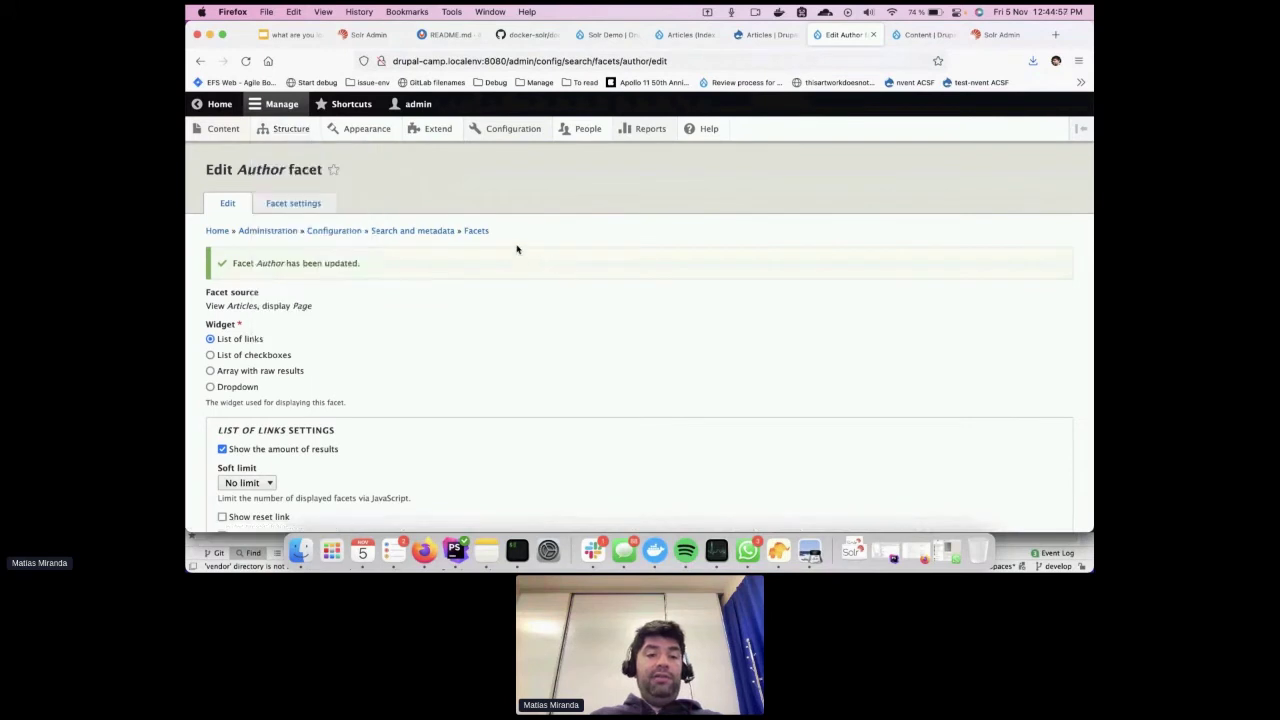
left_click(476, 231)
Create an 'Etiquetas' facet from the Tags term name field on the Articles view page
left_click(240, 256)
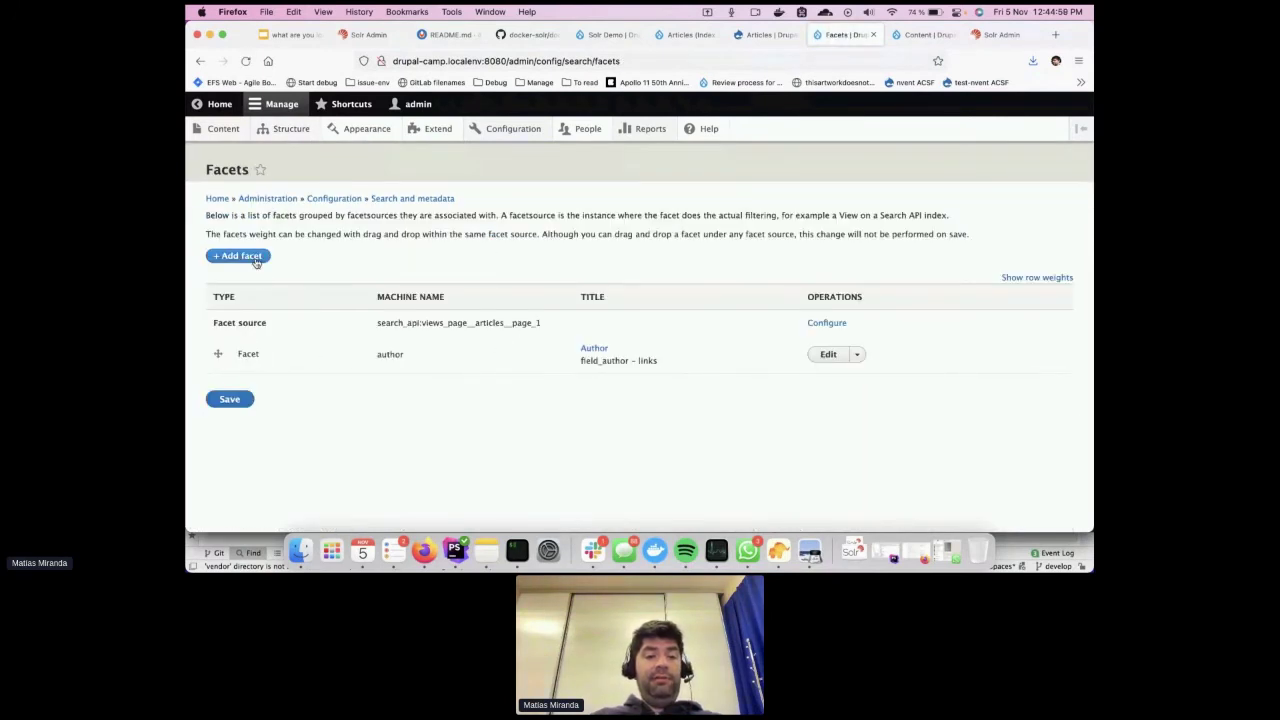
left_click(296, 237)
left_click(271, 251)
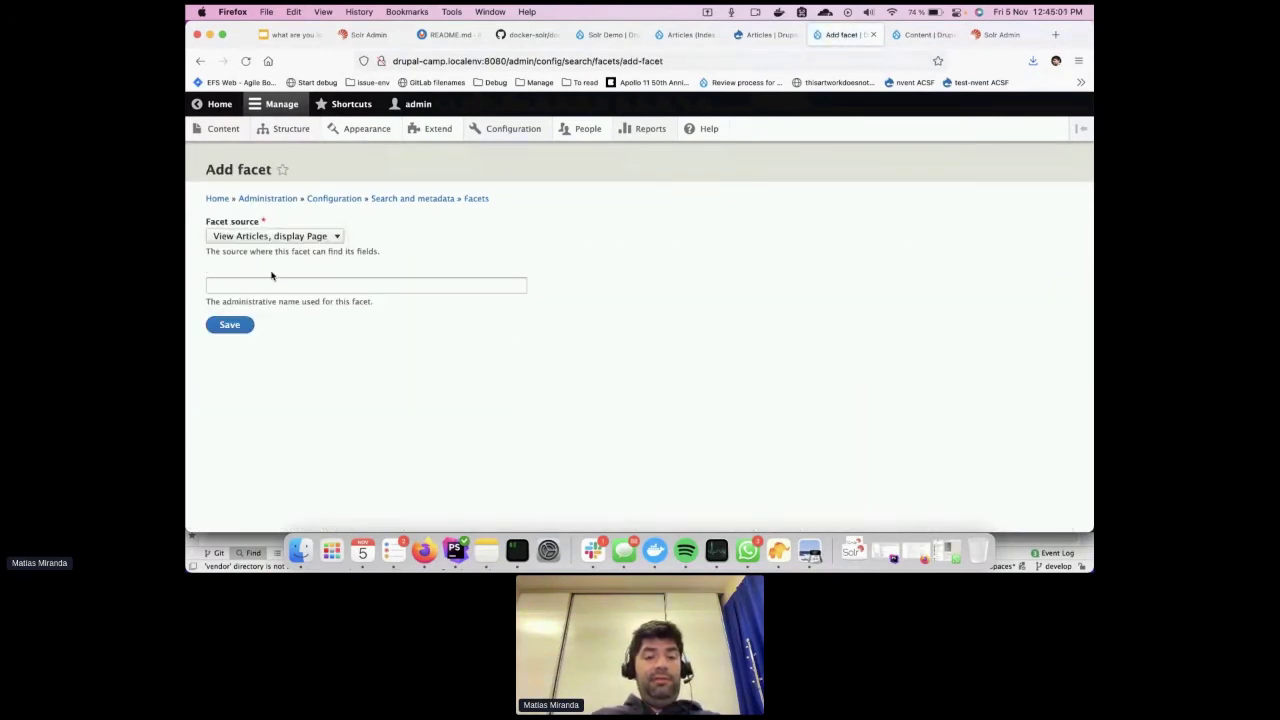
left_click(271, 288)
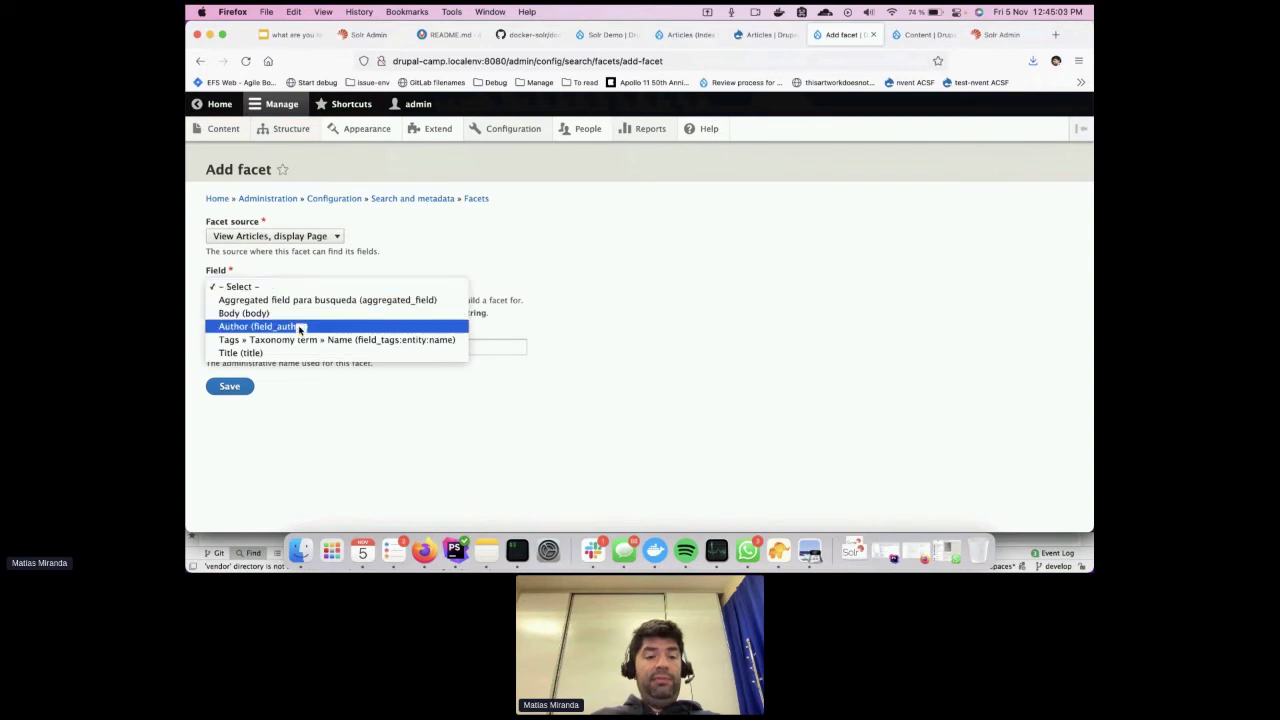
left_click(299, 327)
left_click(277, 290)
left_click(279, 302)
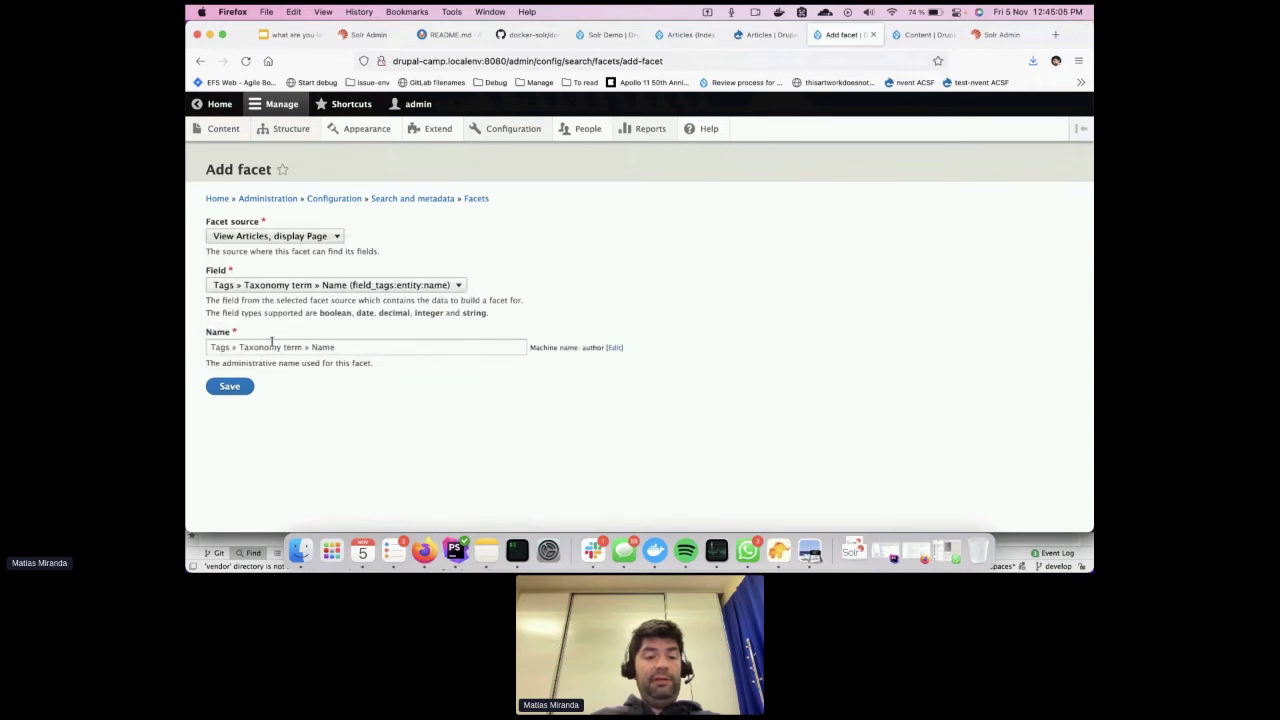
left_click(271, 342)
key("super+a")
type("Et")
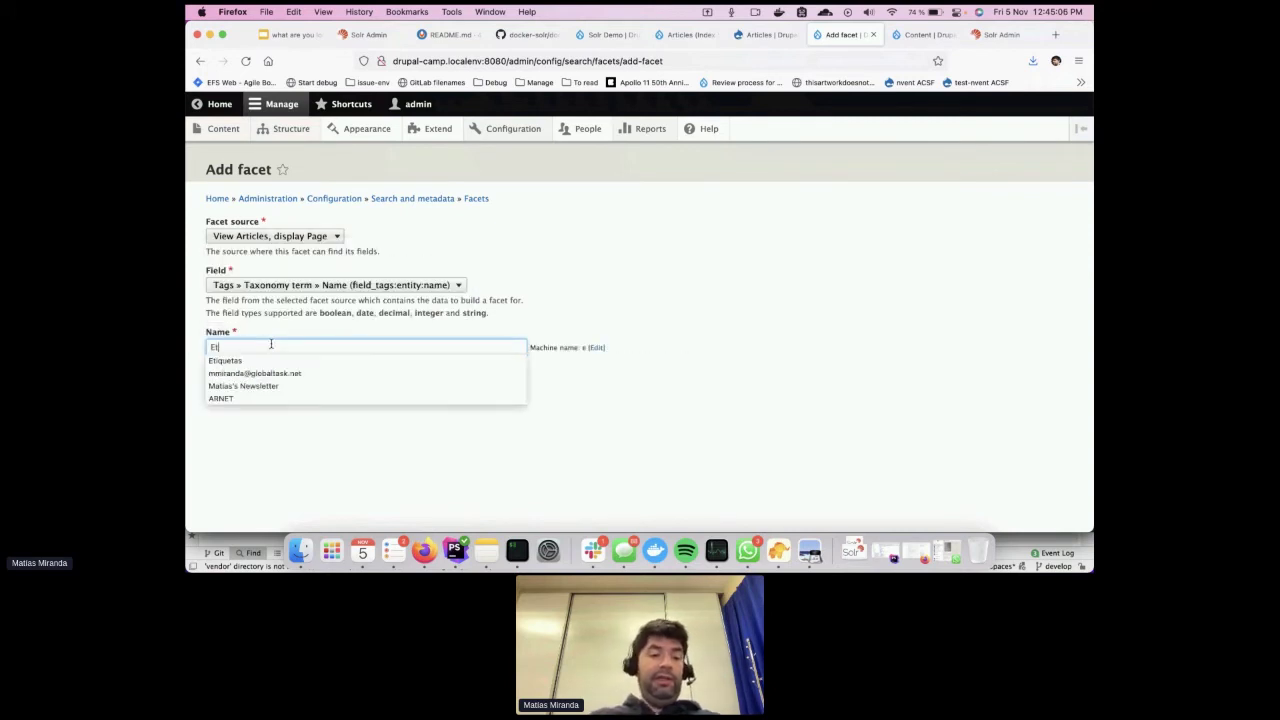
left_click(240, 360)
left_click(248, 387)
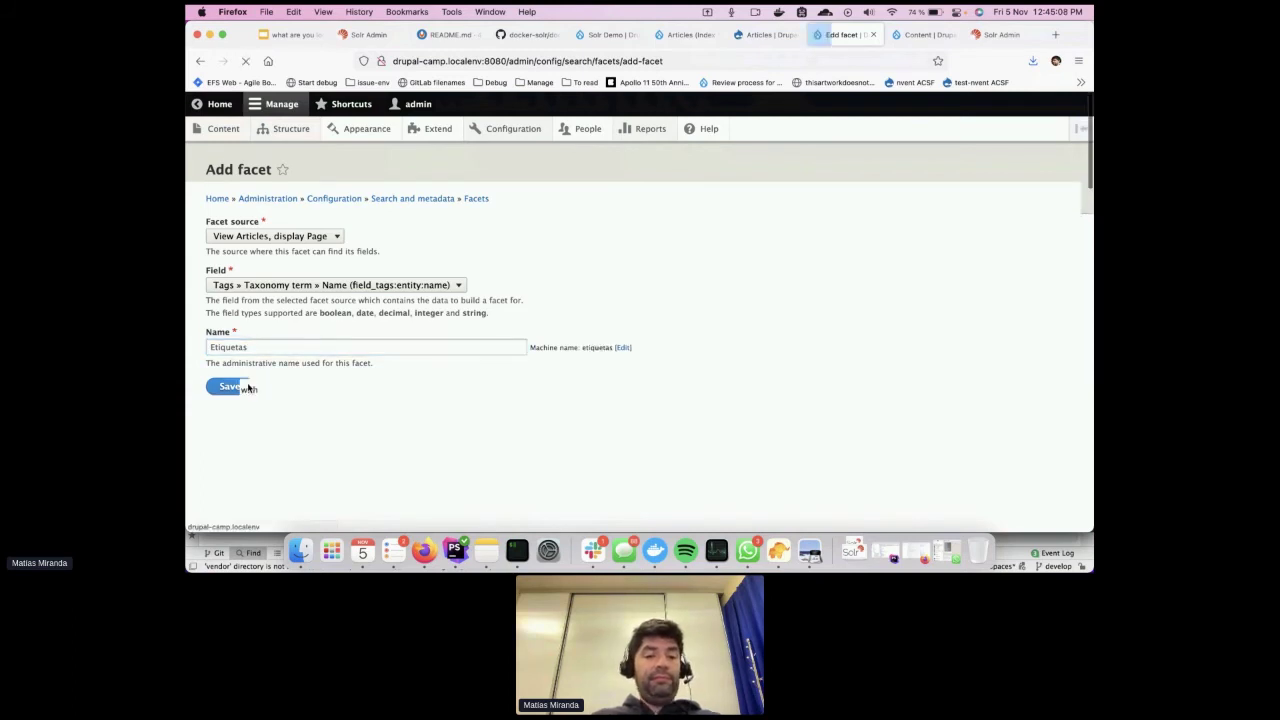
Enable result counts and Ascending active-state sort for Etiquetas, save, then go to Block layout
scroll(440, 391, "down", 2)
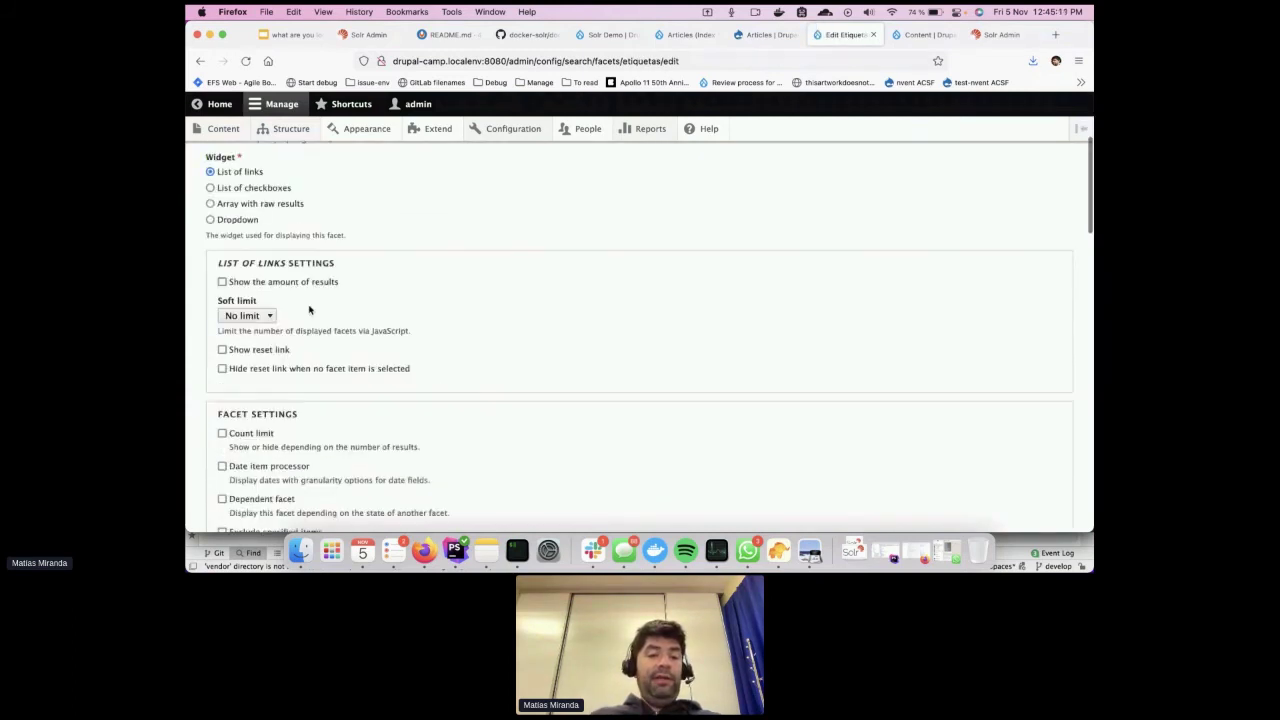
left_click(298, 286)
scroll(379, 390, "down", 15)
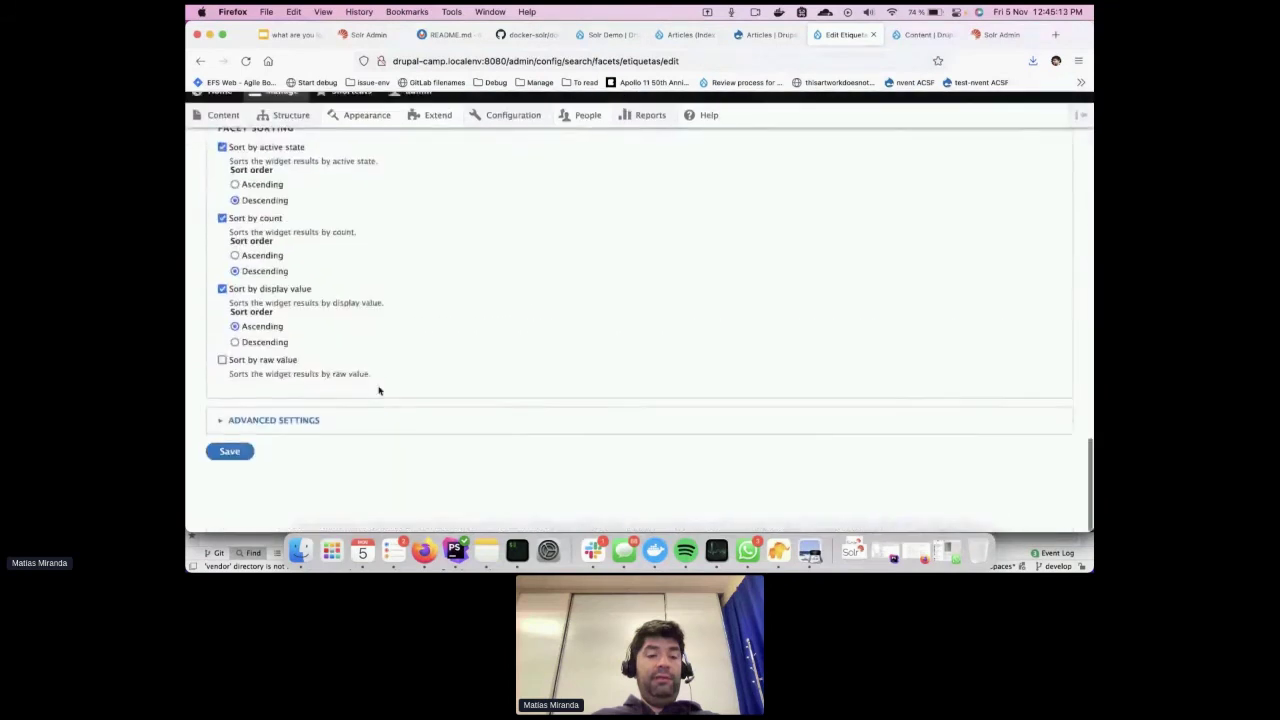
left_click(276, 199)
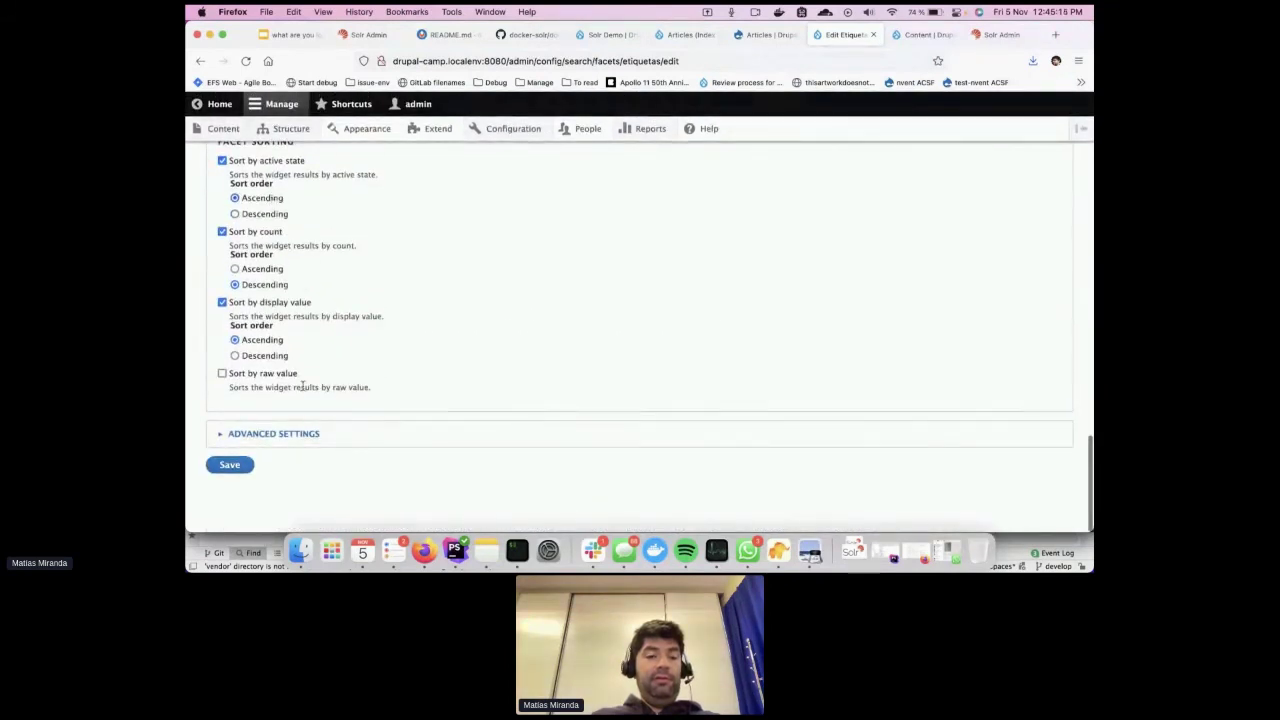
left_click(230, 465)
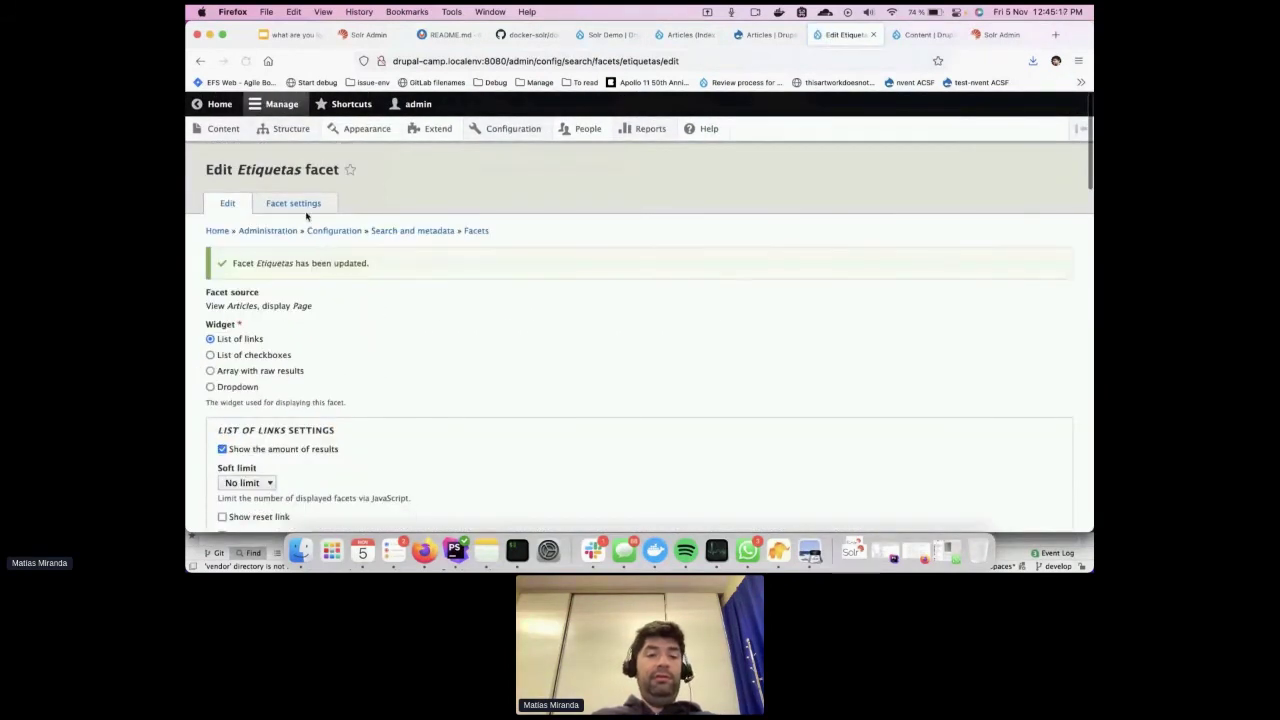
mouse_move(295, 130)
left_click(296, 154)
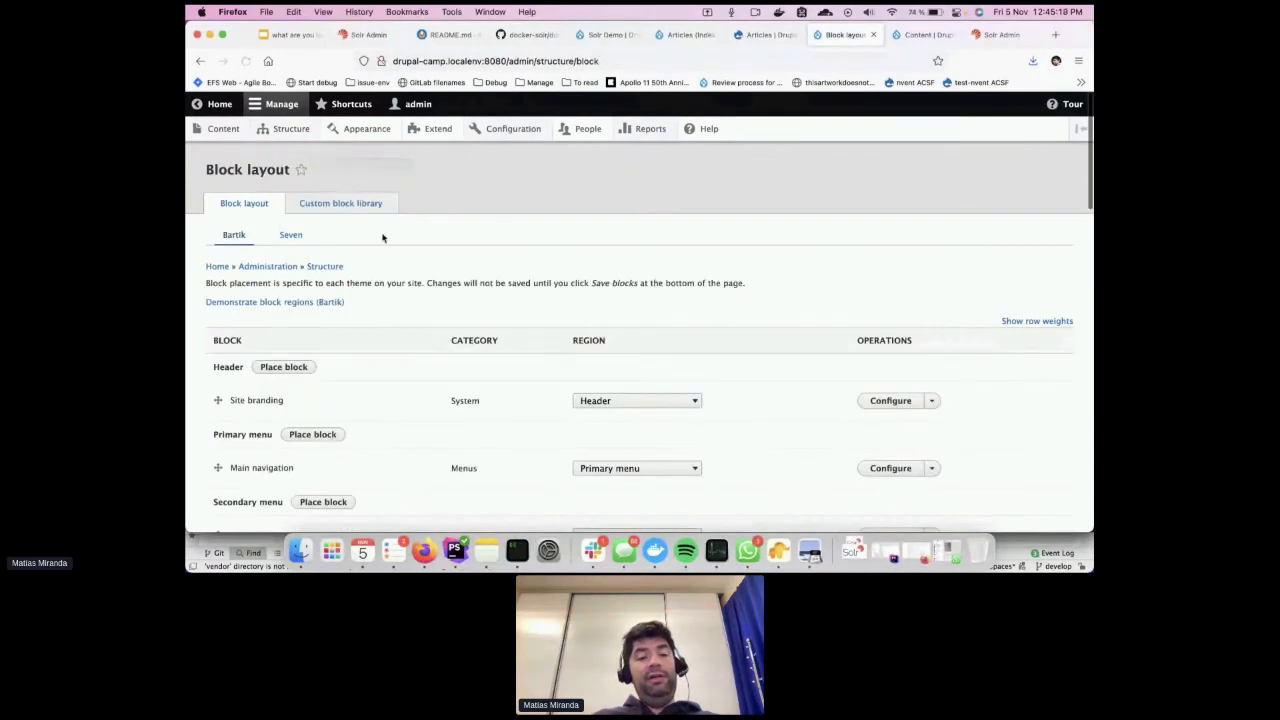
Place the Author facet block in Sidebar first, visible only on /articles
scroll(432, 377, "down", 2)
scroll(432, 377, "down", 10)
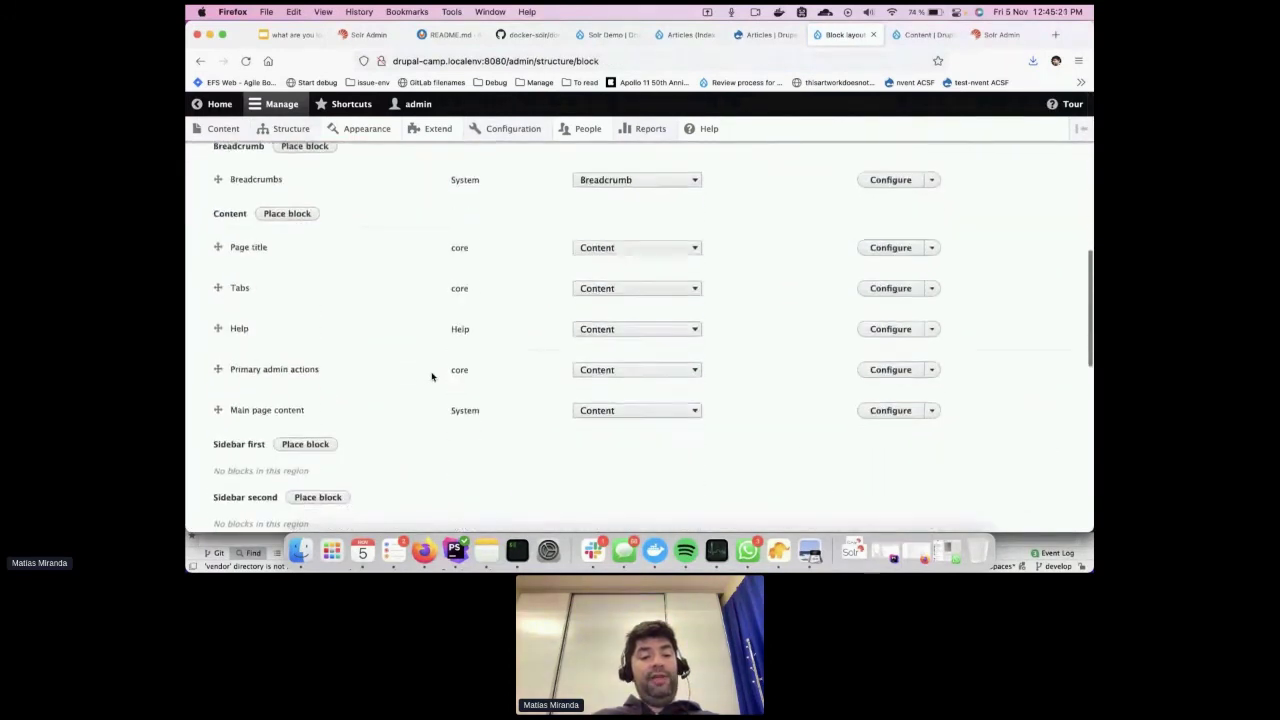
scroll(432, 377, "down", 2)
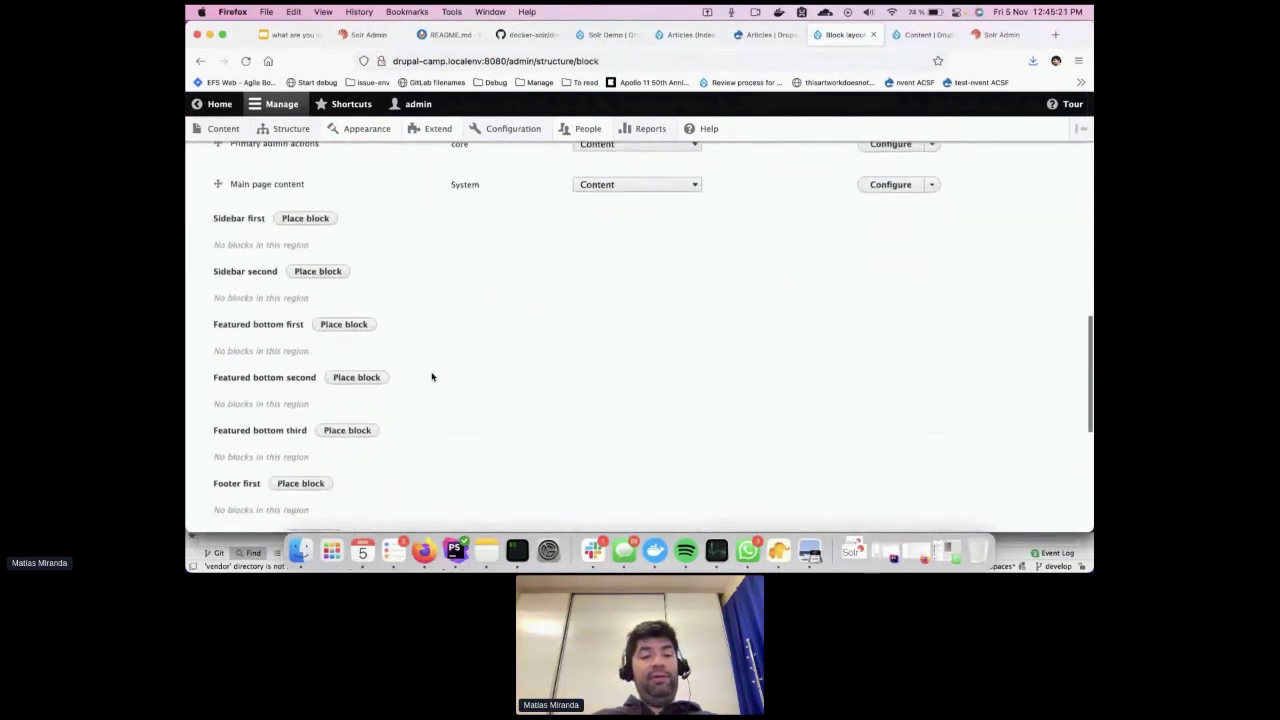
left_click(309, 218)
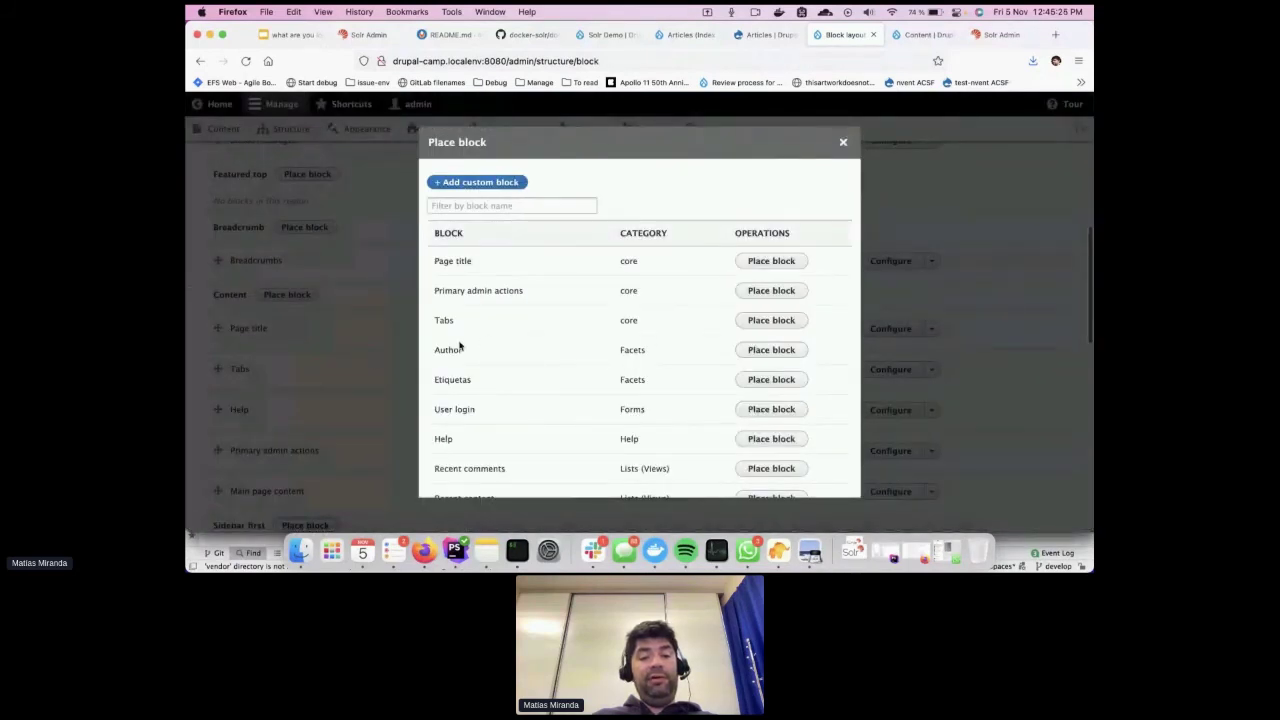
left_click(777, 349)
left_click(507, 322)
left_click(652, 333)
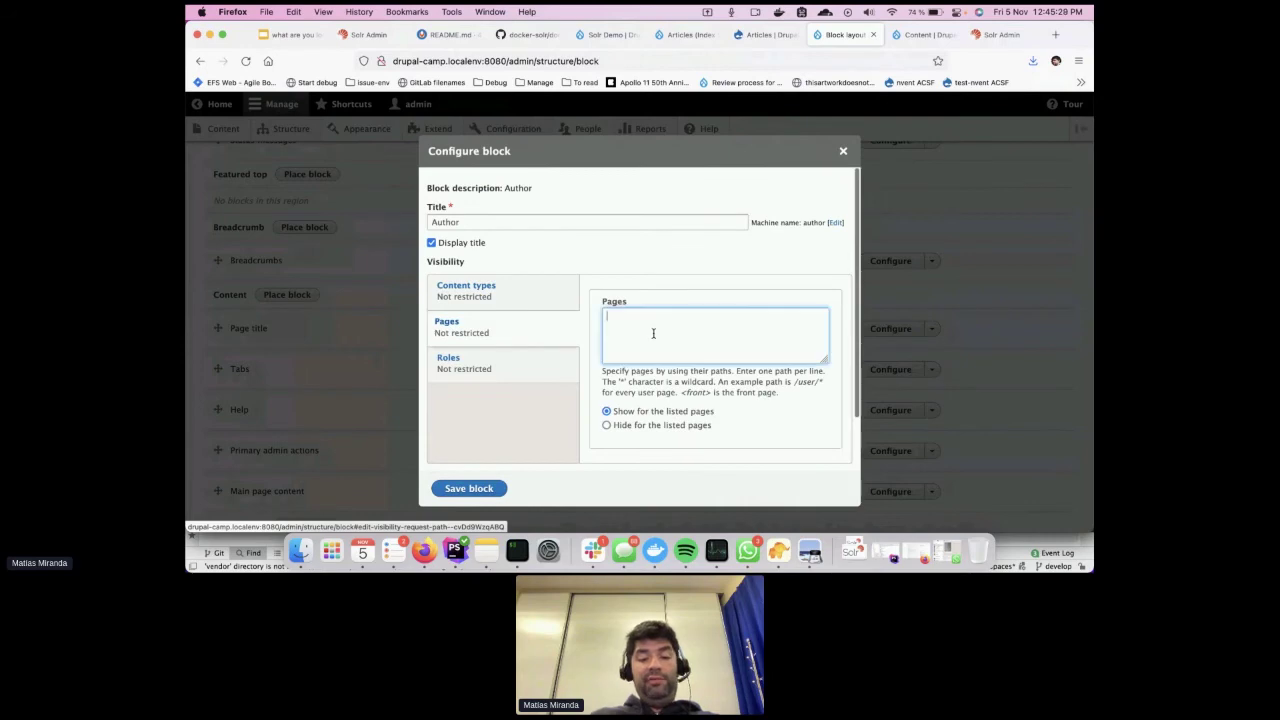
type("/articles")
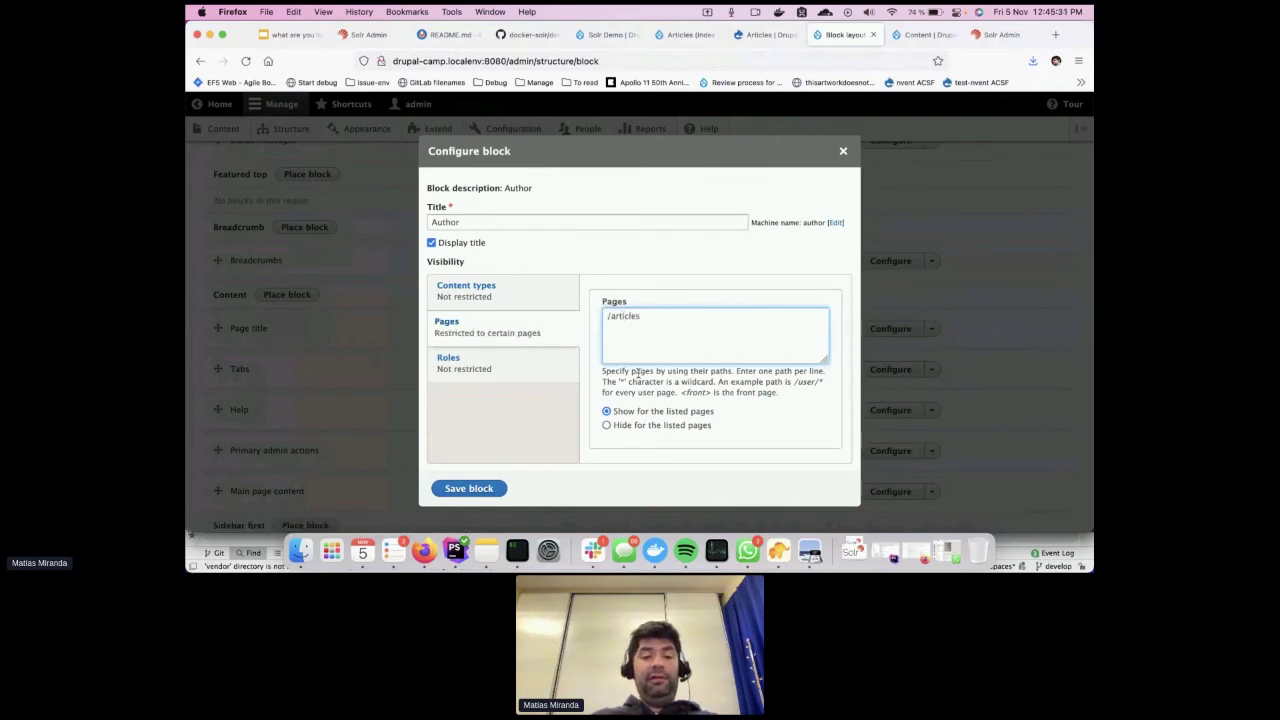
left_click(503, 487)
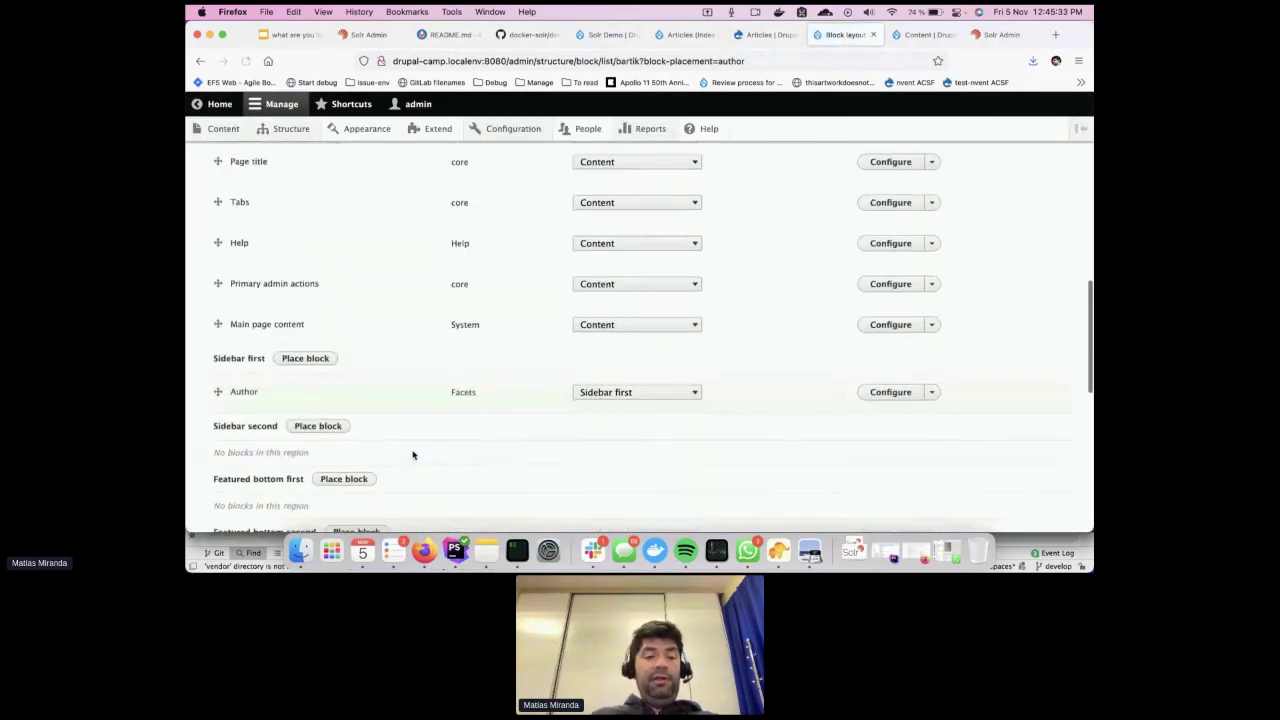
Place the Etiquetas facet block in Sidebar first, visible only on /articles
left_click(308, 359)
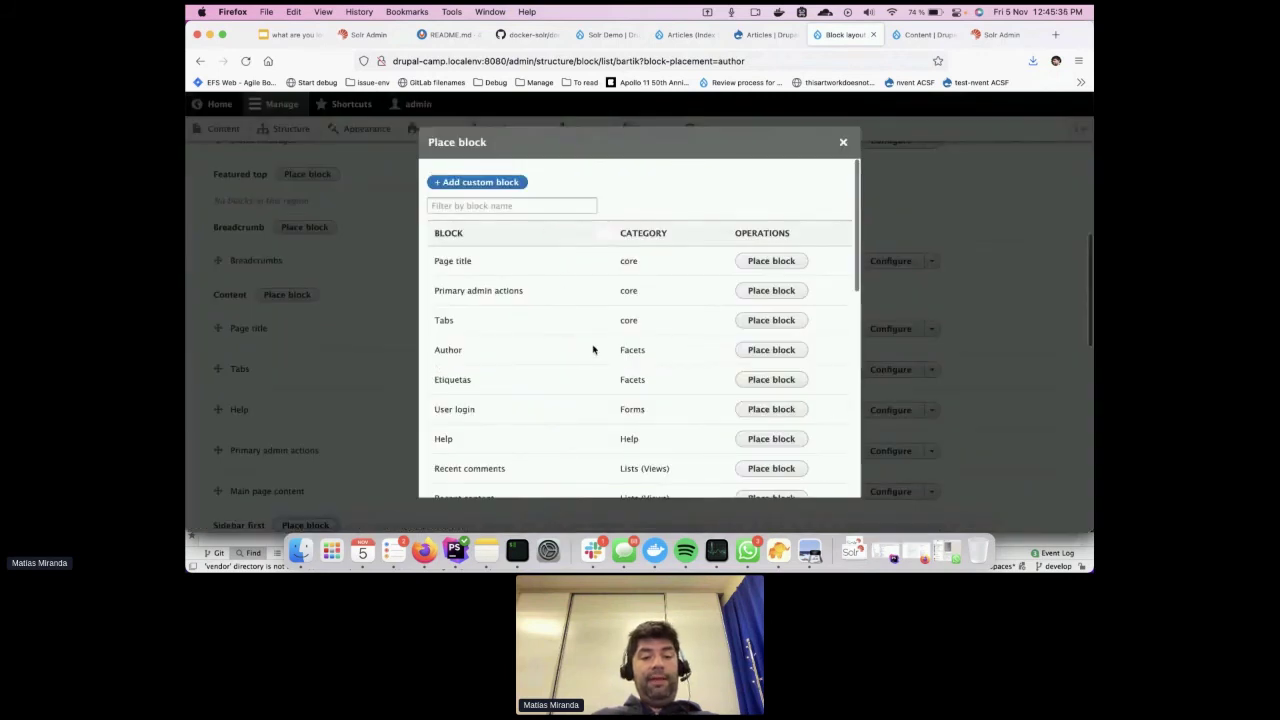
left_click(782, 380)
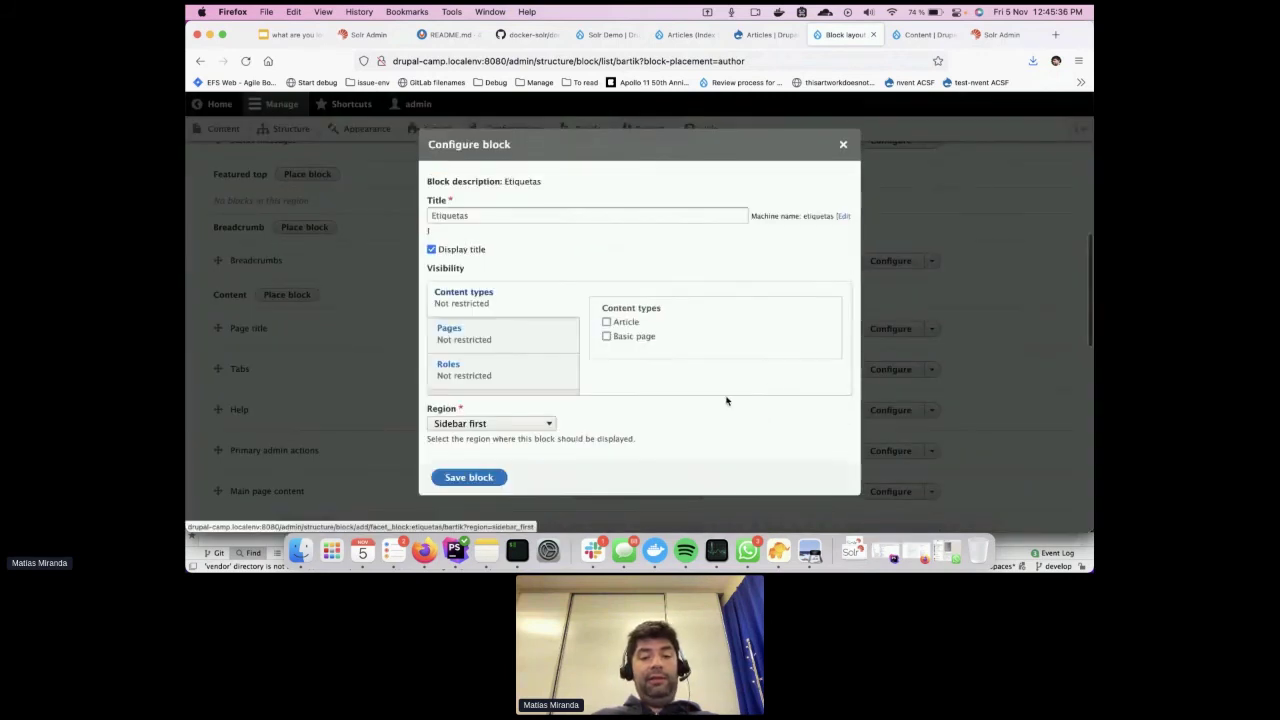
left_click(523, 337)
left_click(629, 333)
type("/articl")
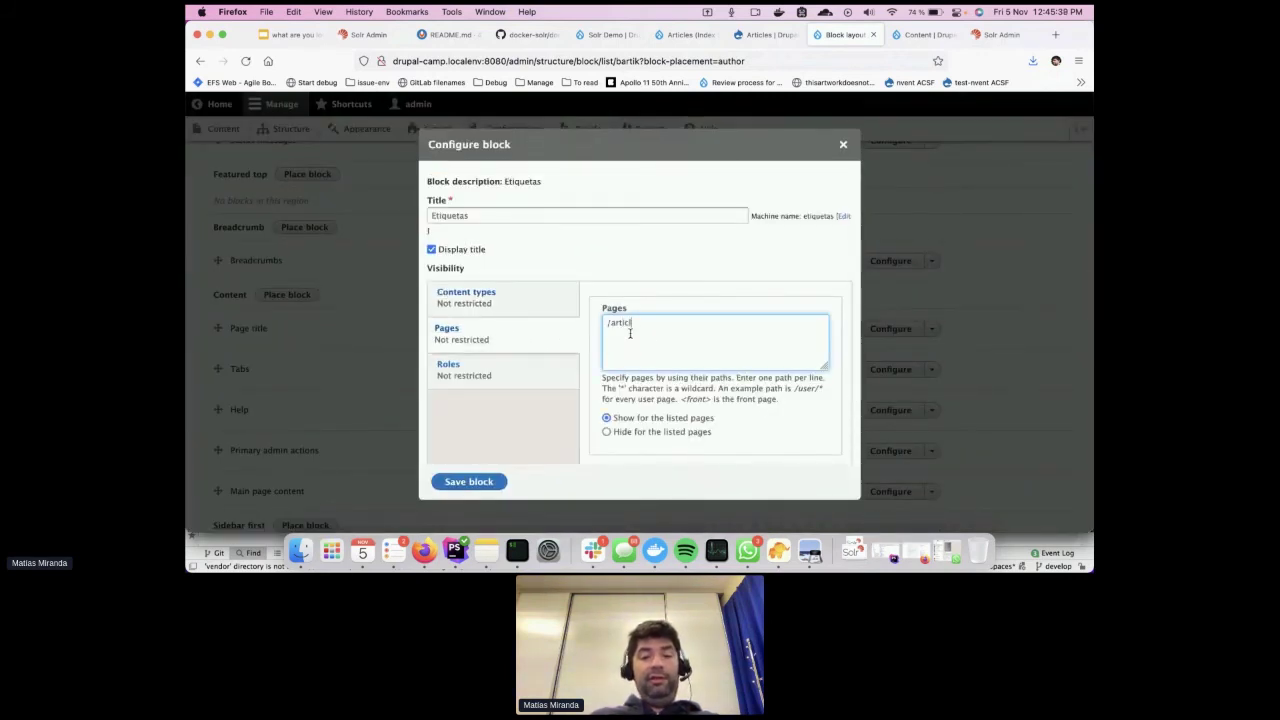
type("es")
left_click(474, 482)
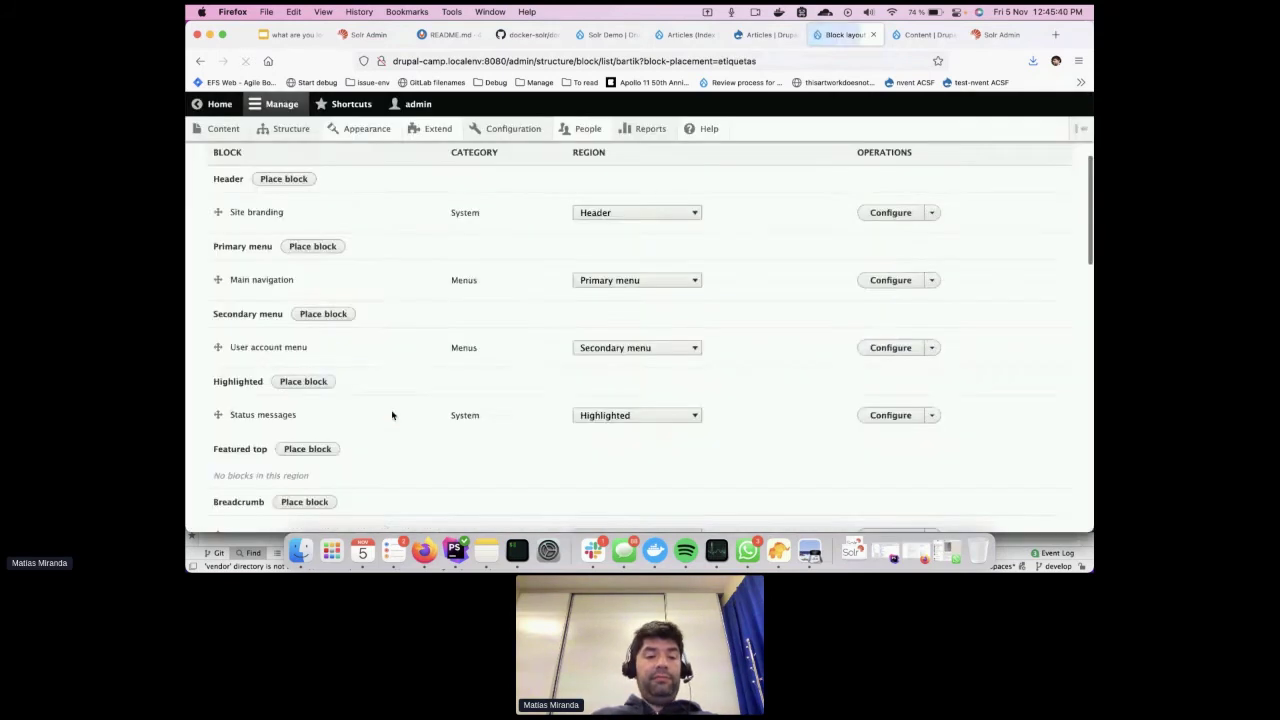
Save the block layout
scroll(391, 414, "down", 10)
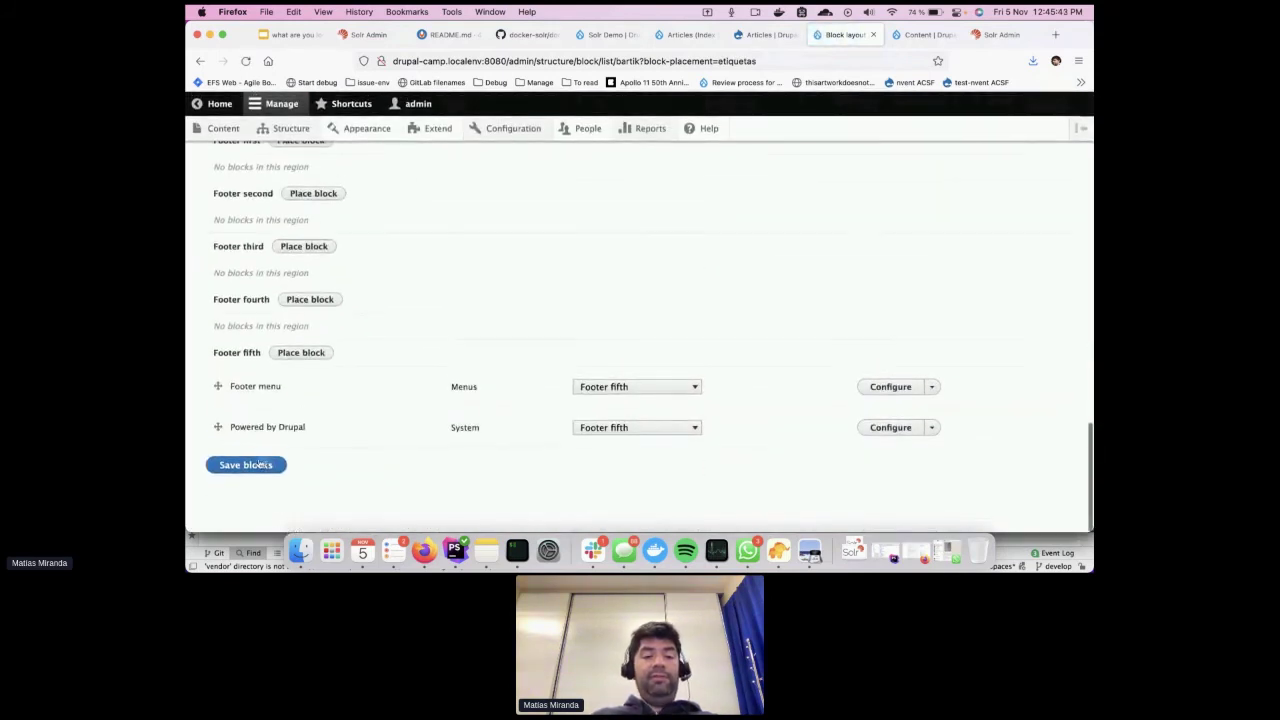
left_click(246, 465)
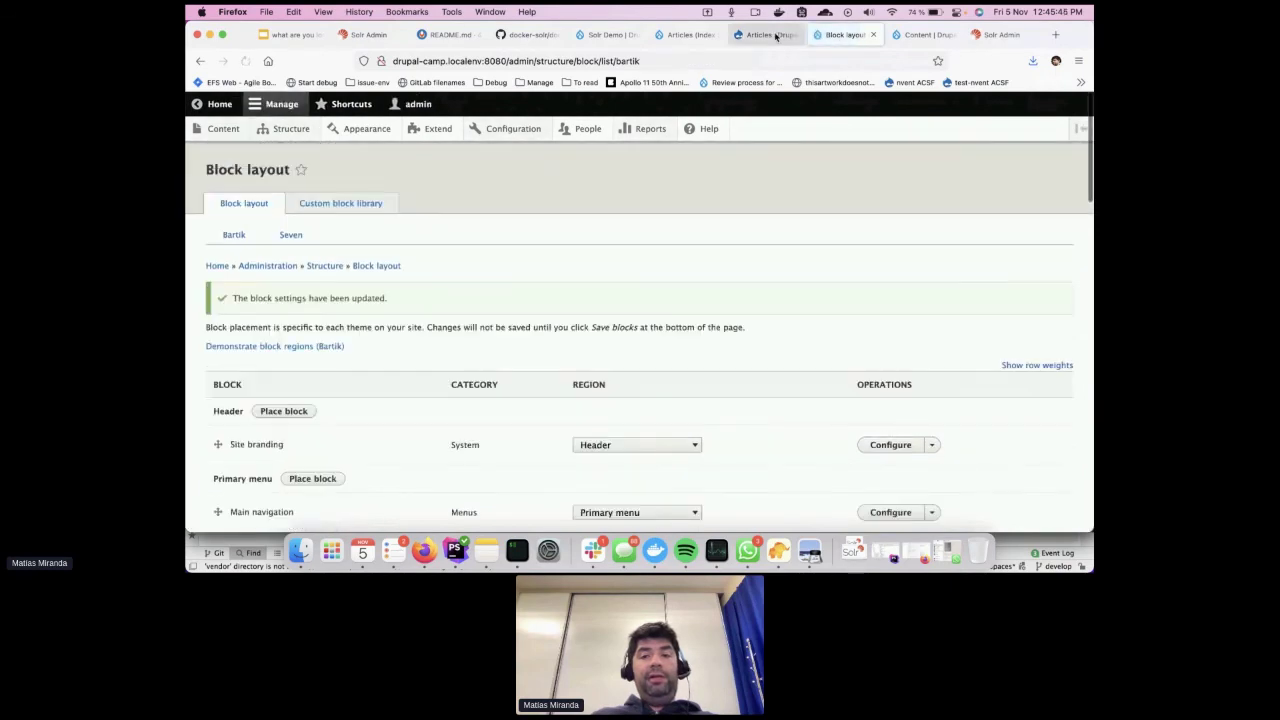
left_click(770, 35)
Reload the Articles page and filter by the first author and the Search API tag
key("super+r")
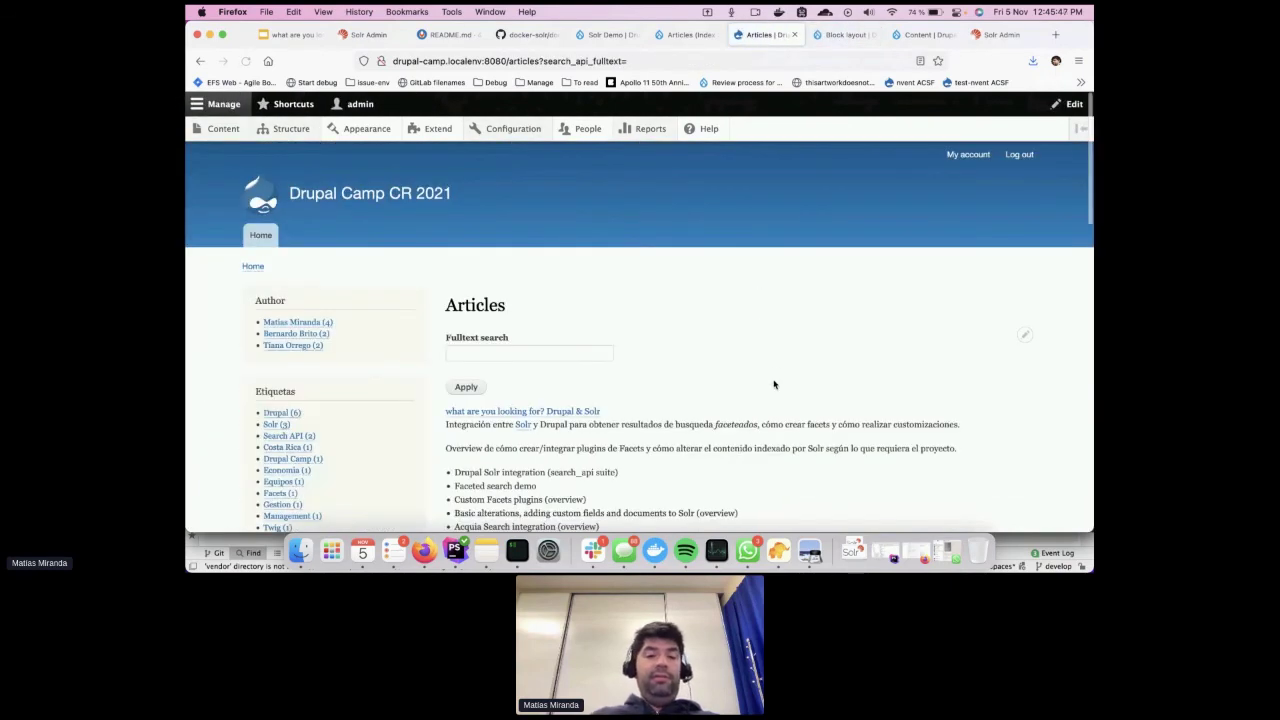
scroll(650, 380, "down", 2)
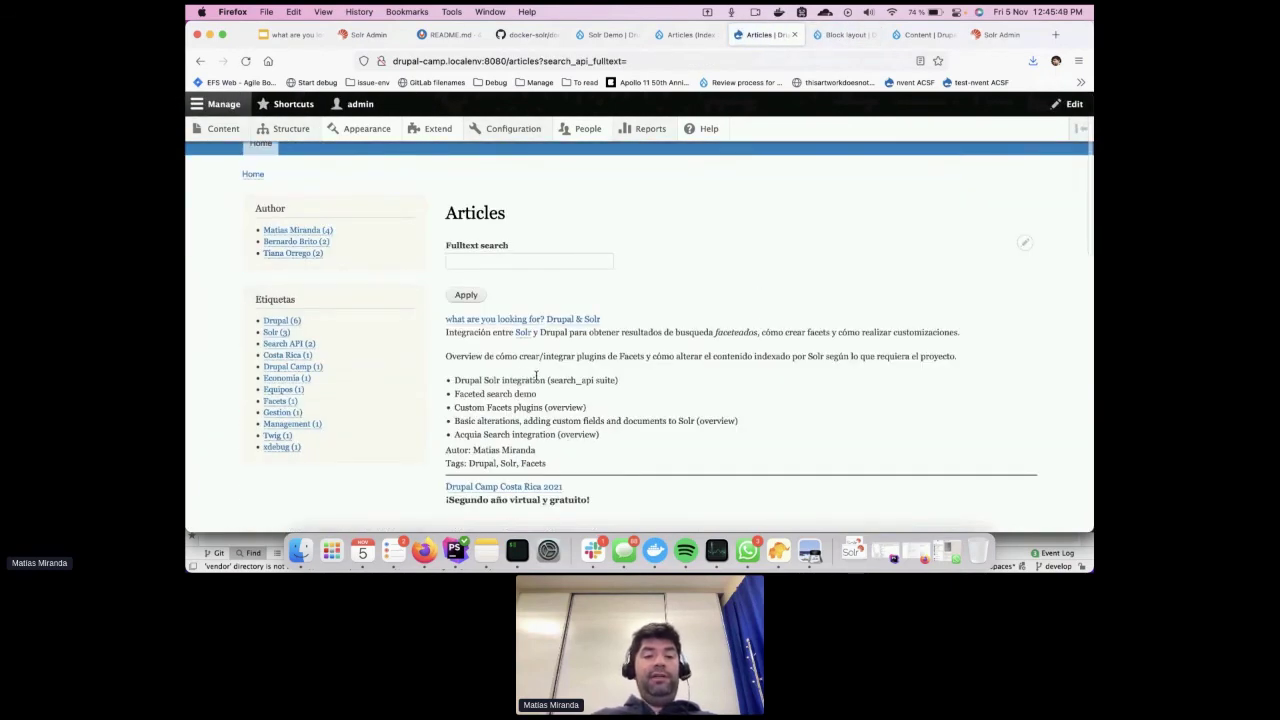
key("super+plus")
key("super+plus")
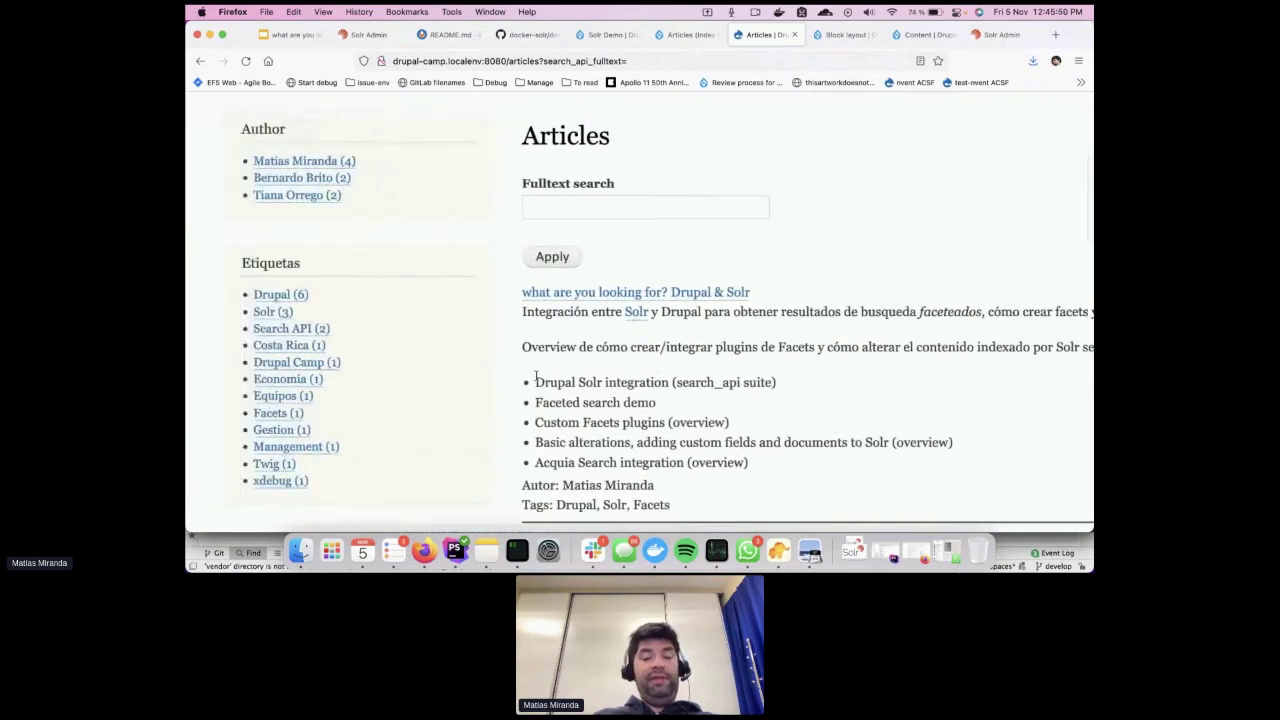
scroll(465, 407, "left", 2)
left_click(368, 168)
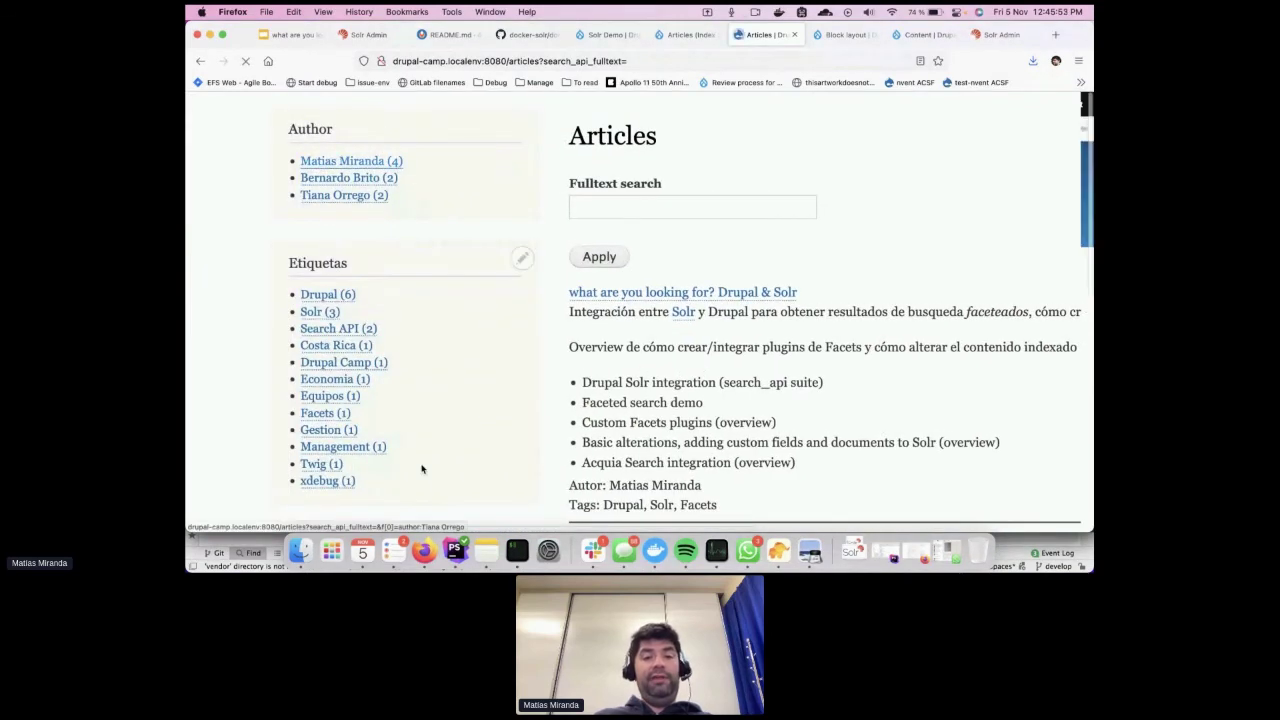
scroll(629, 392, "down", 3)
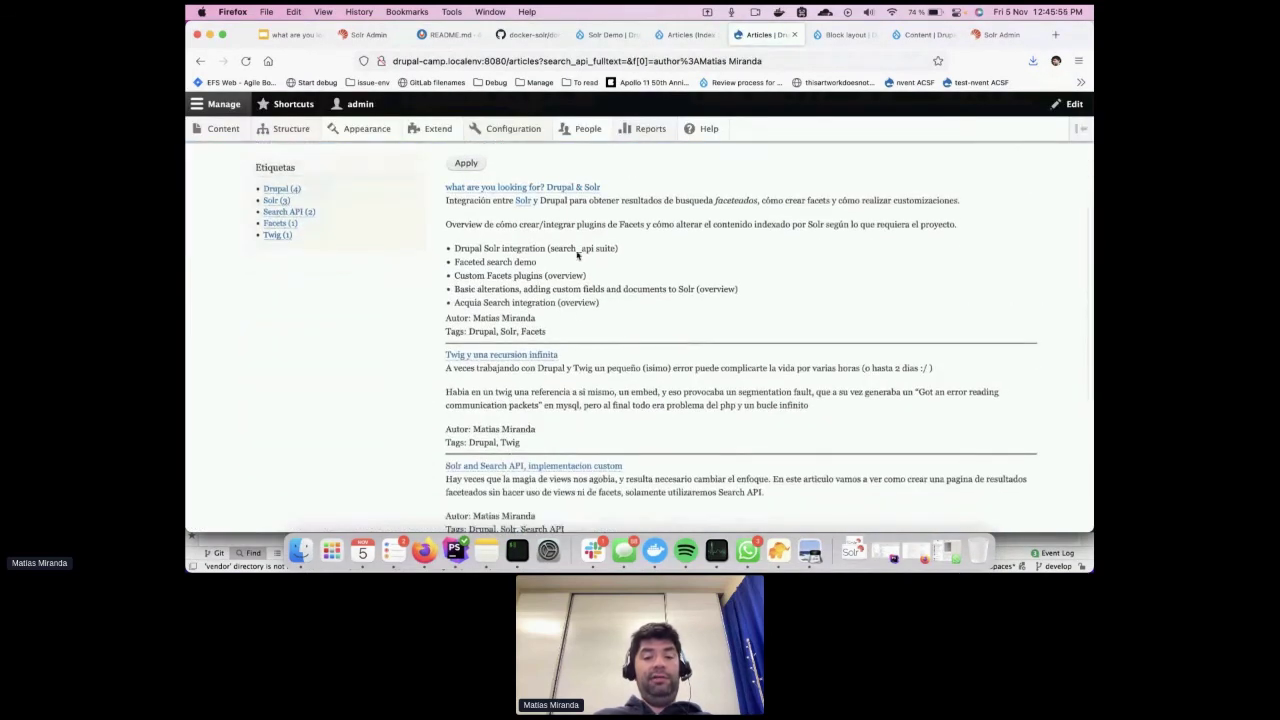
scroll(595, 405, "down", 2)
scroll(594, 406, "up", 3)
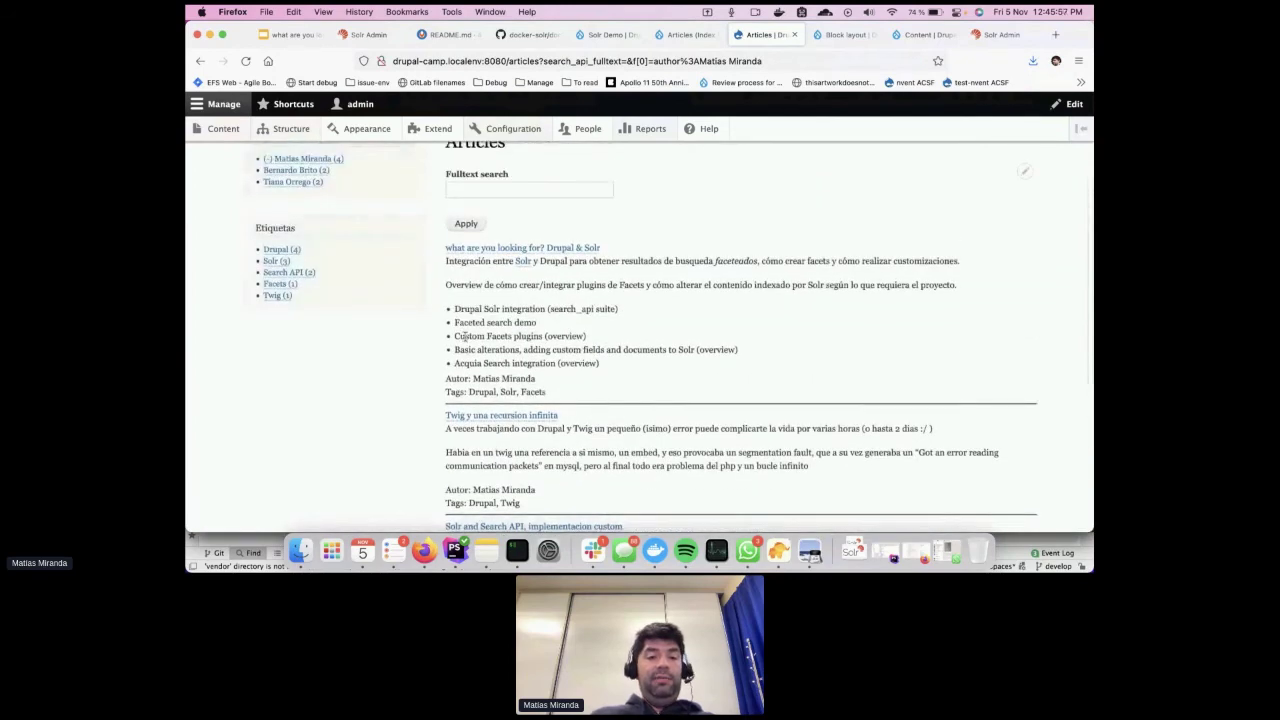
scroll(373, 299, "up", 1)
scroll(310, 305, "up", 5, "ctrl")
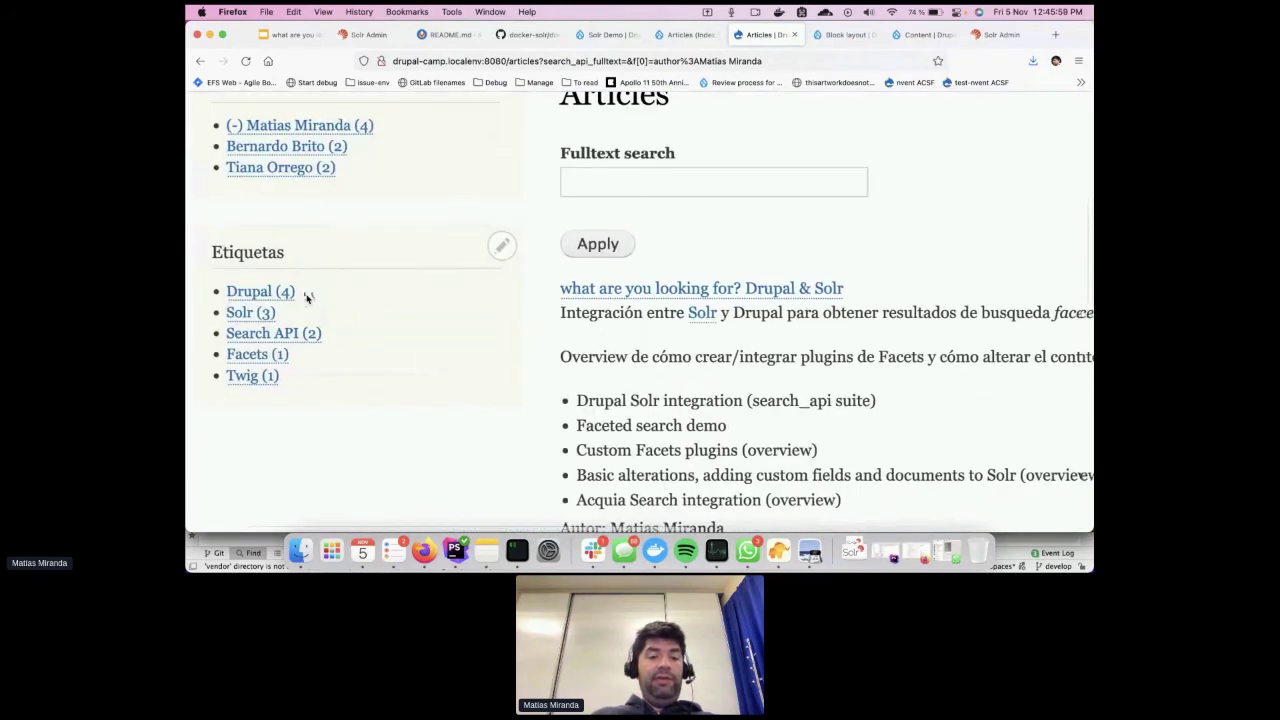
left_click(322, 332)
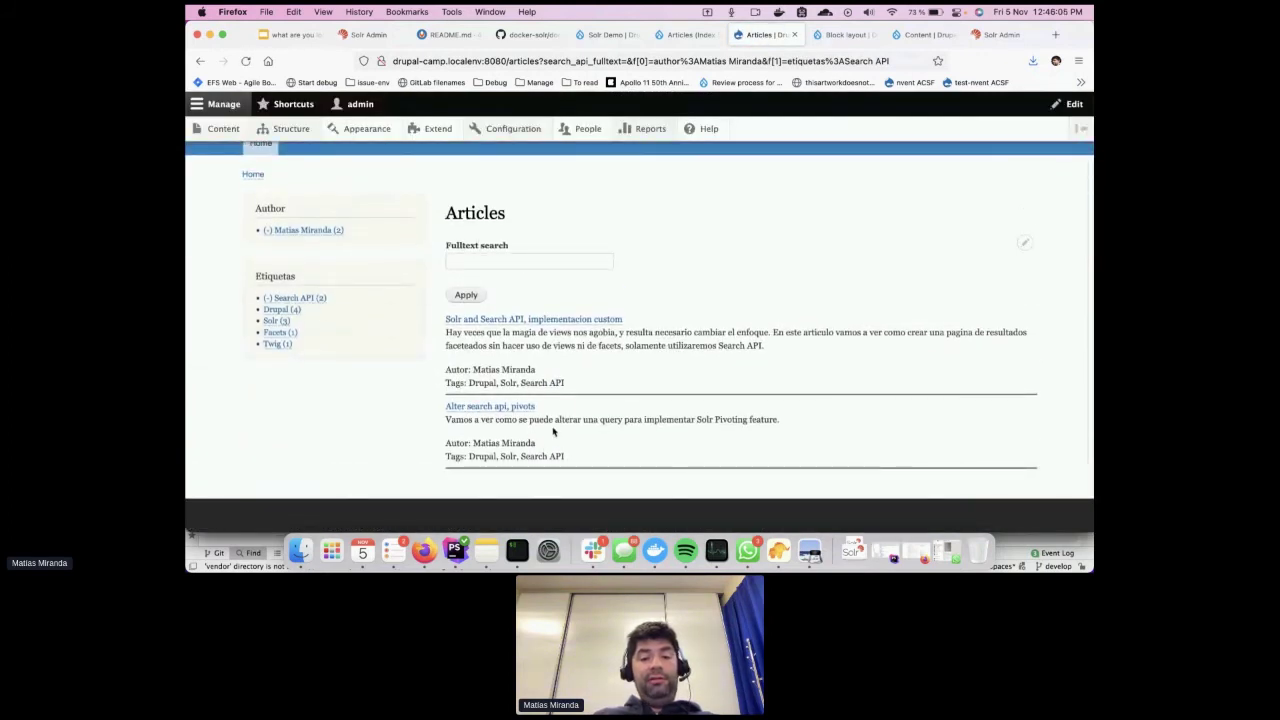
Search the fulltext field for 'alterar una query', copied from an article summary
left_click_drag(556, 420, 618, 420)
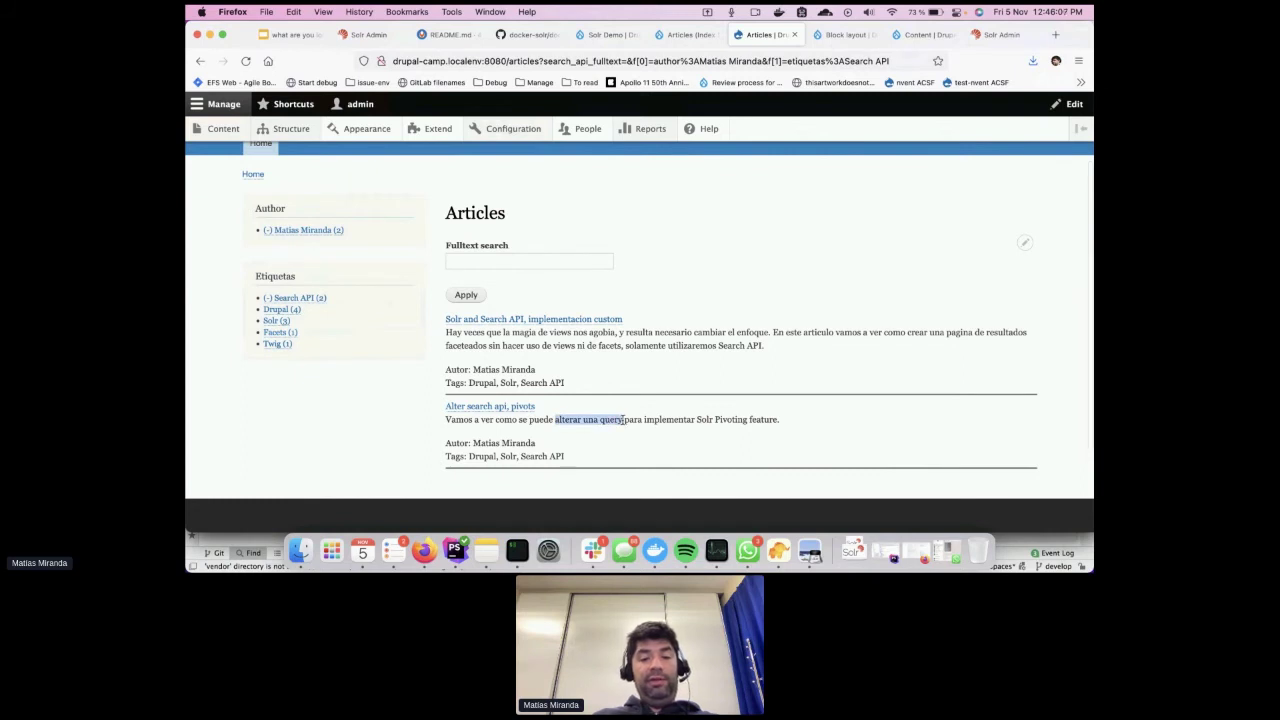
key("super+c")
left_click(510, 262)
key("super+v")
key("Return")
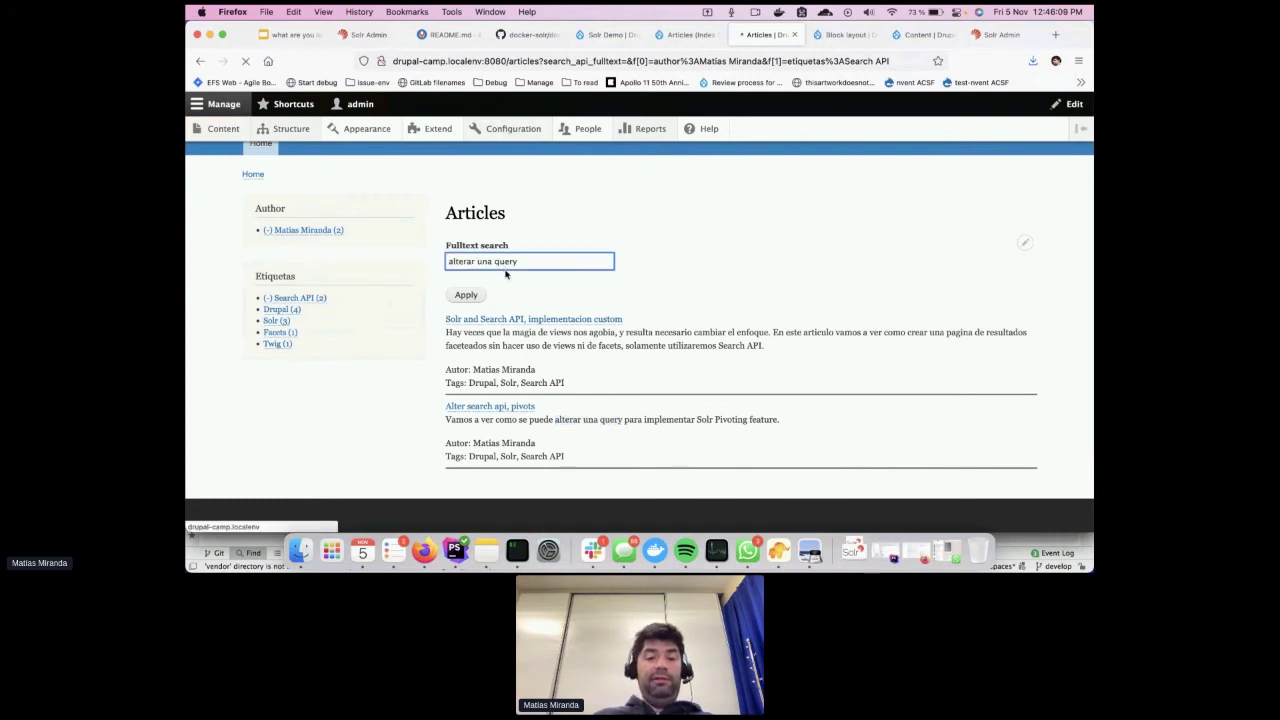
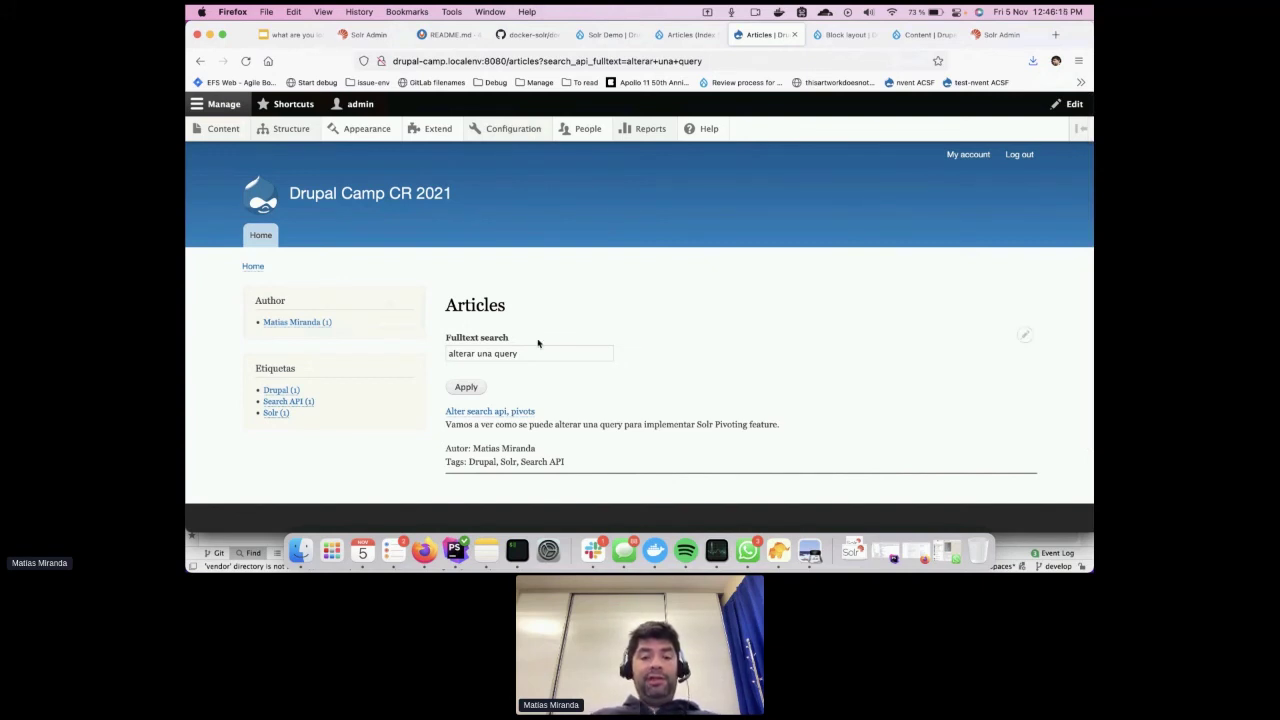
In the terminal, change into the drupal-solr-demo project folder
left_click(516, 549)
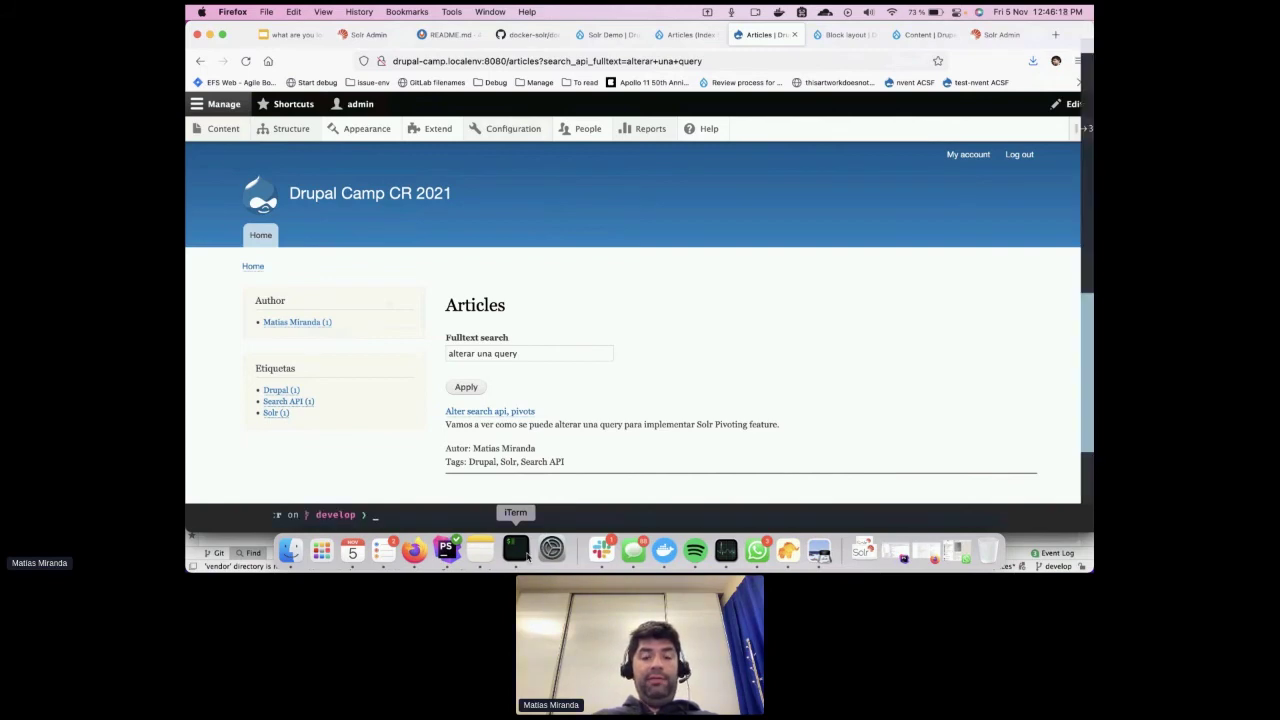
type("cd")
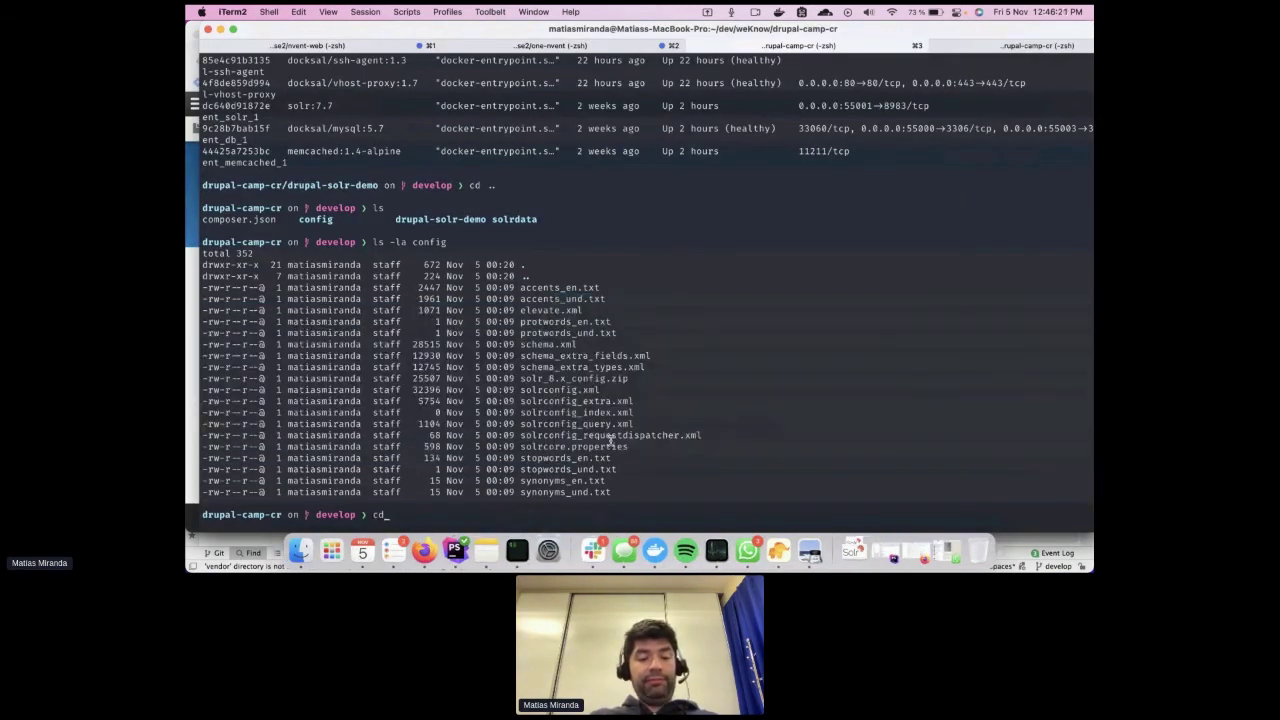
key("Return")
type("cd d")
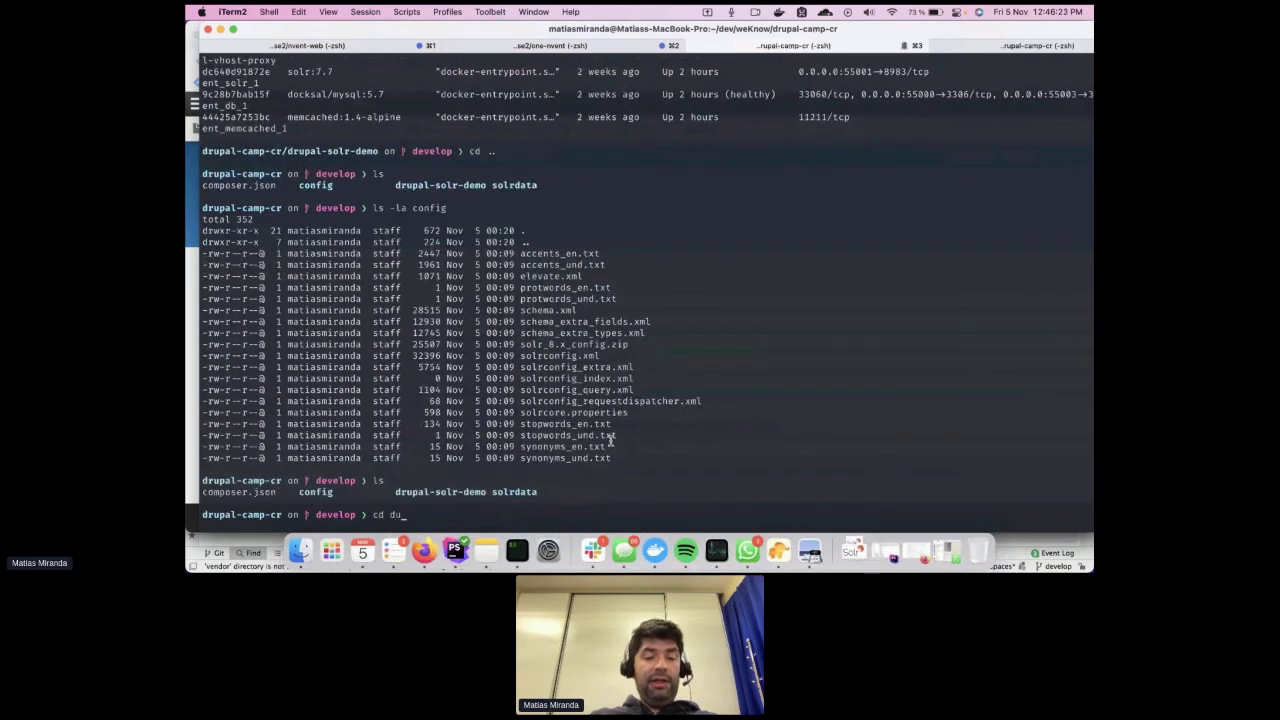
key("Tab")
key("Return")
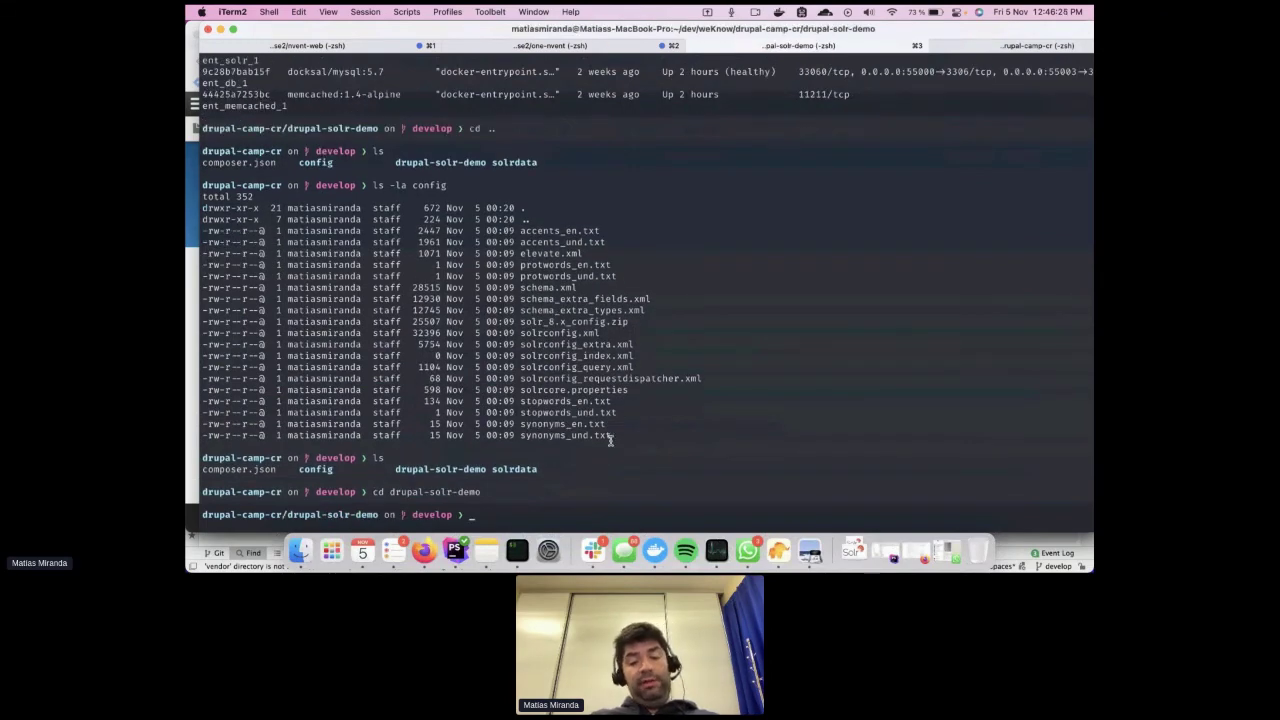
Rerun composer require 'drupal/search_api_spellcheck:^3.0@beta' from shell history
key("ctrl+r")
type("spe")
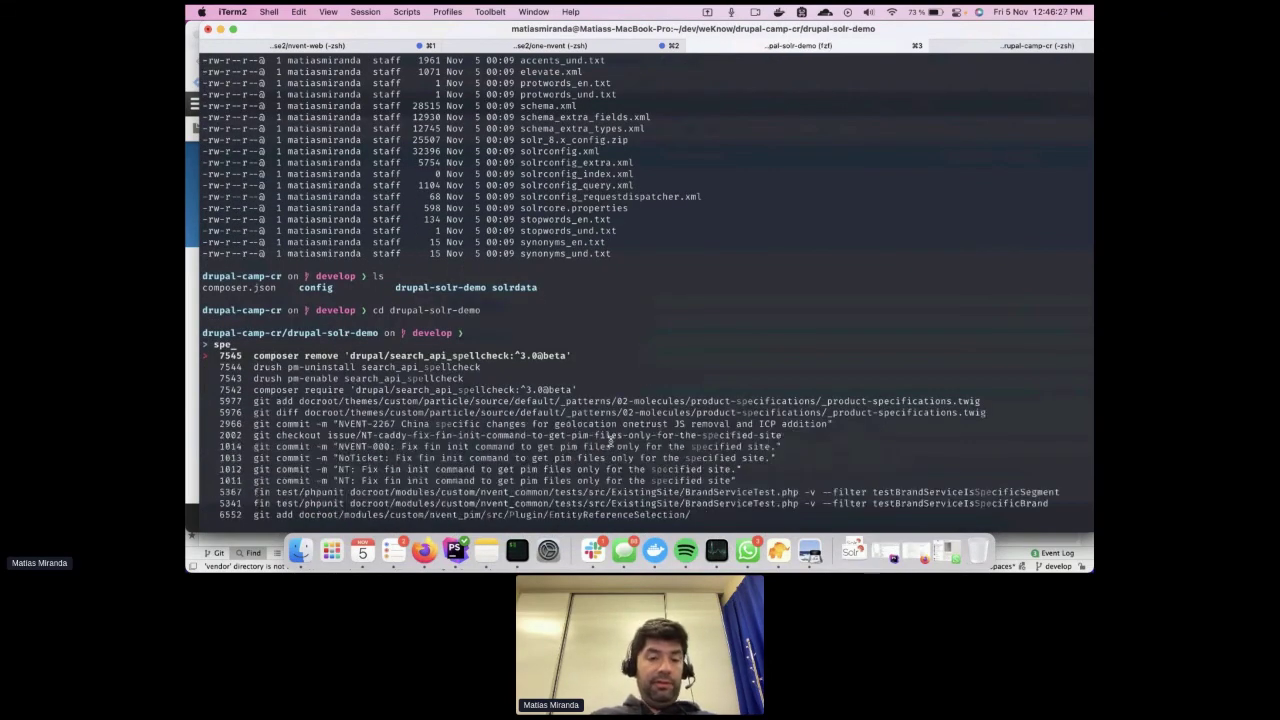
key("Down")
key("Down")
key("Down")
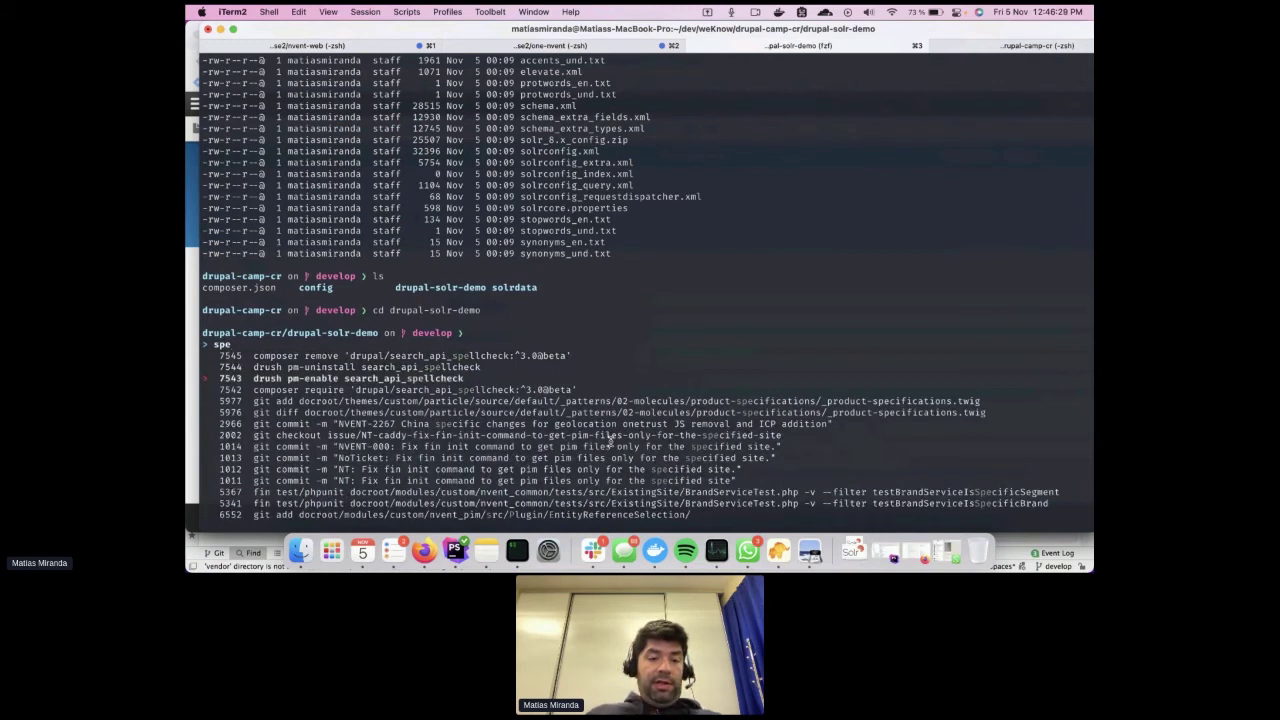
key("Return")
key("Return")
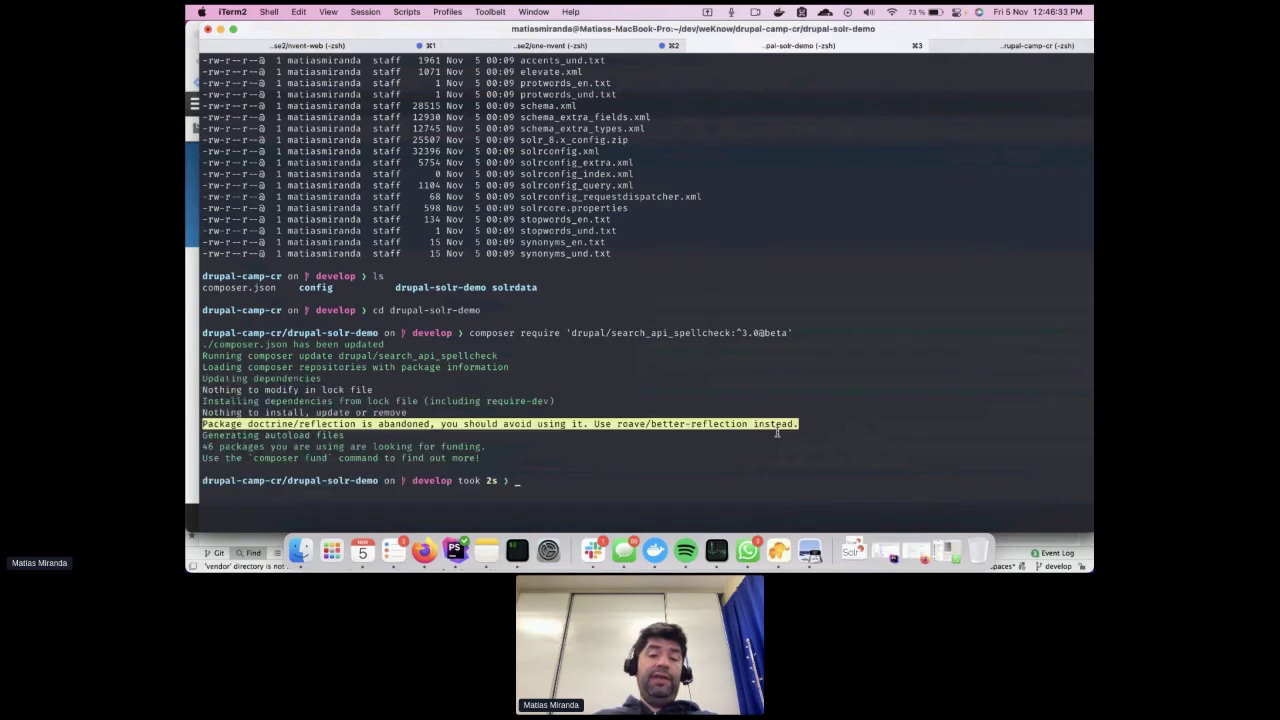
Enable search_api_spellcheck with drush pm-enable, then return to the browser
key("ctrl+r")
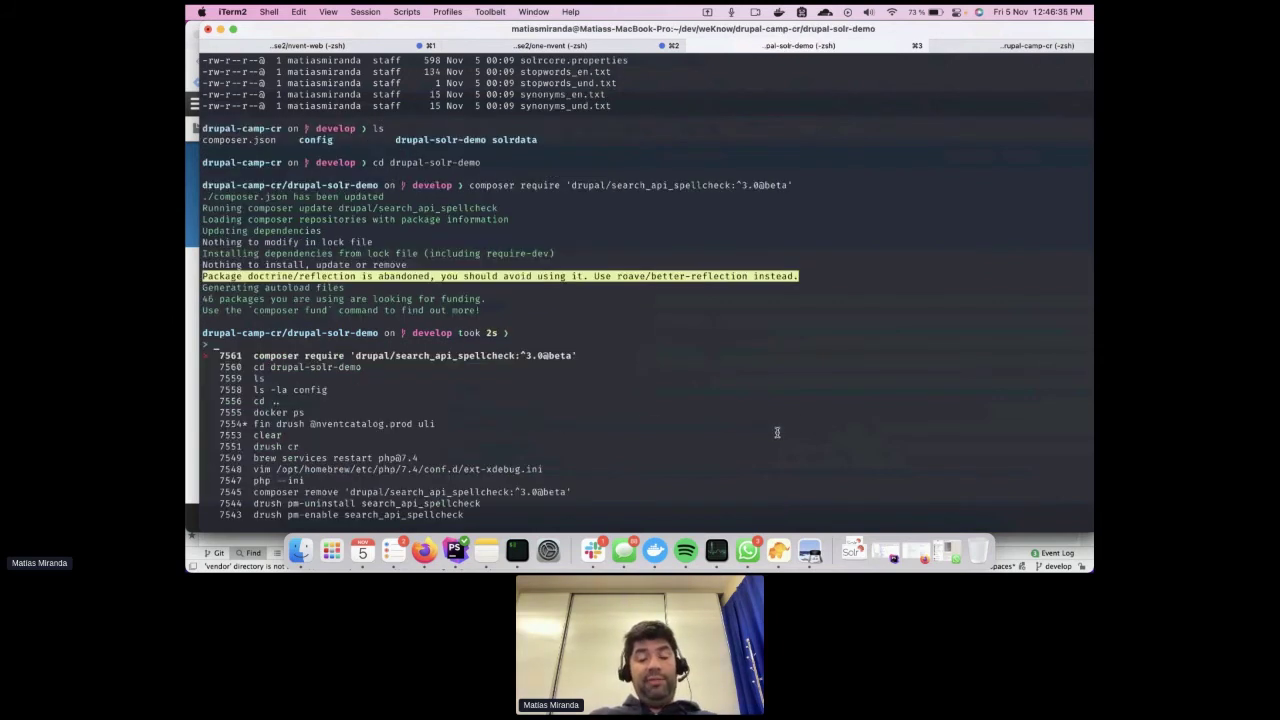
type("pm-e")
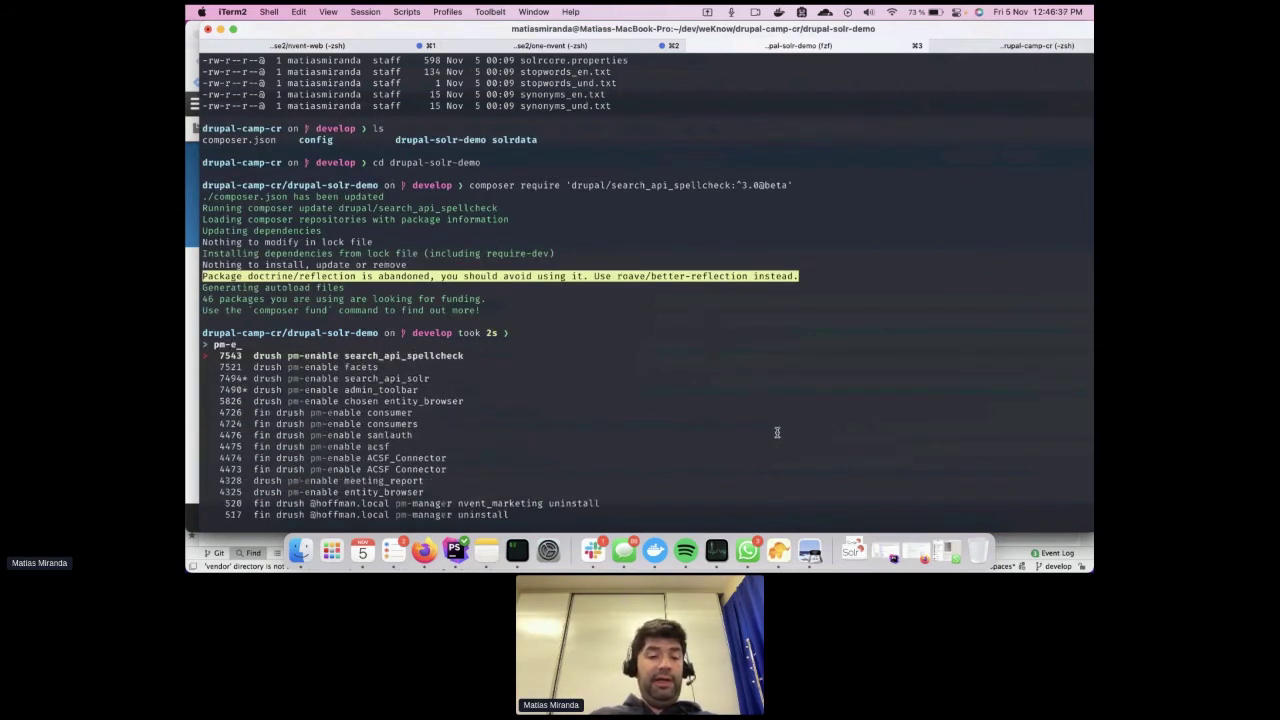
key("Down")
key("Up")
key("Return")
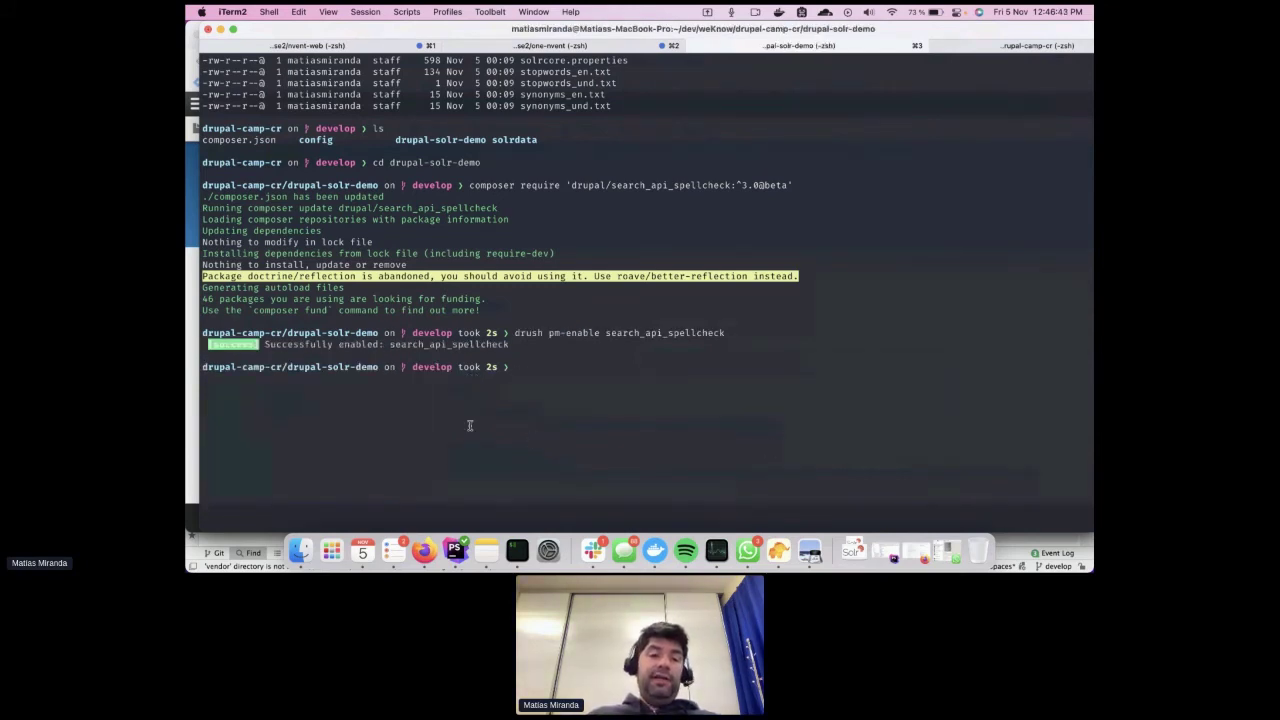
key("super+Tab")
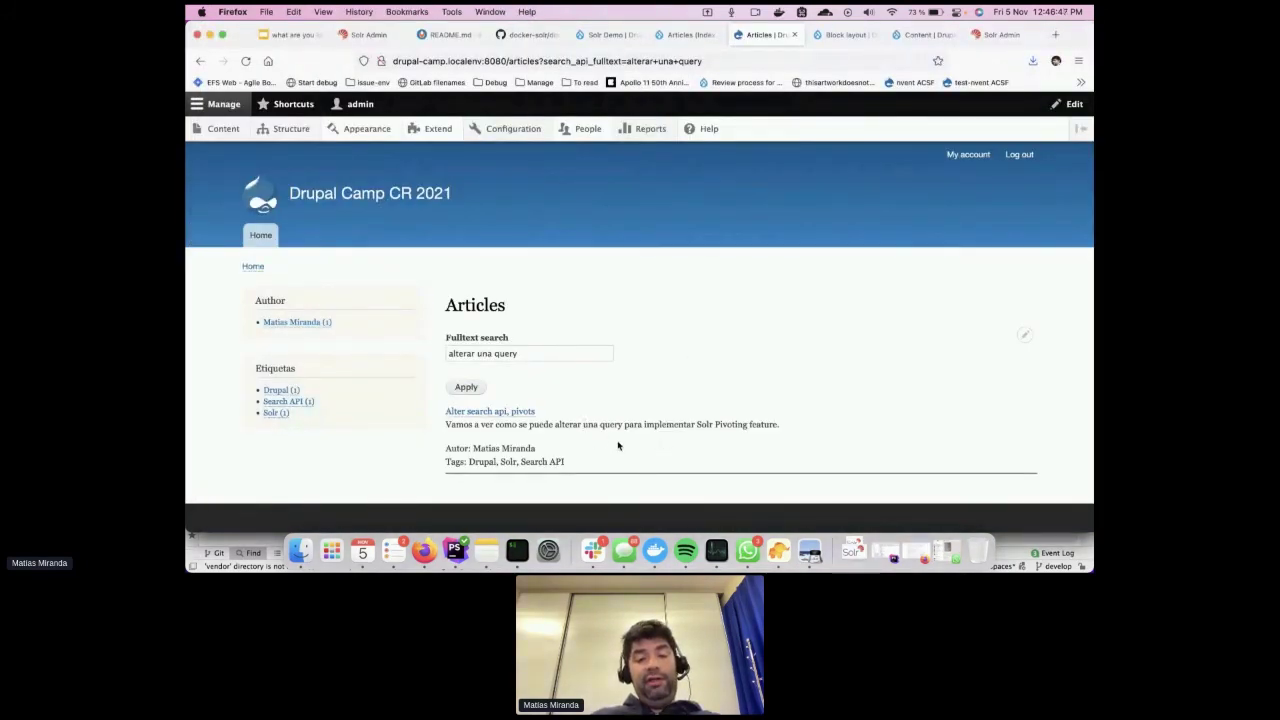
Go to the Solr Demo index's Fields page and bring up the Add fields list
double_click(533, 360)
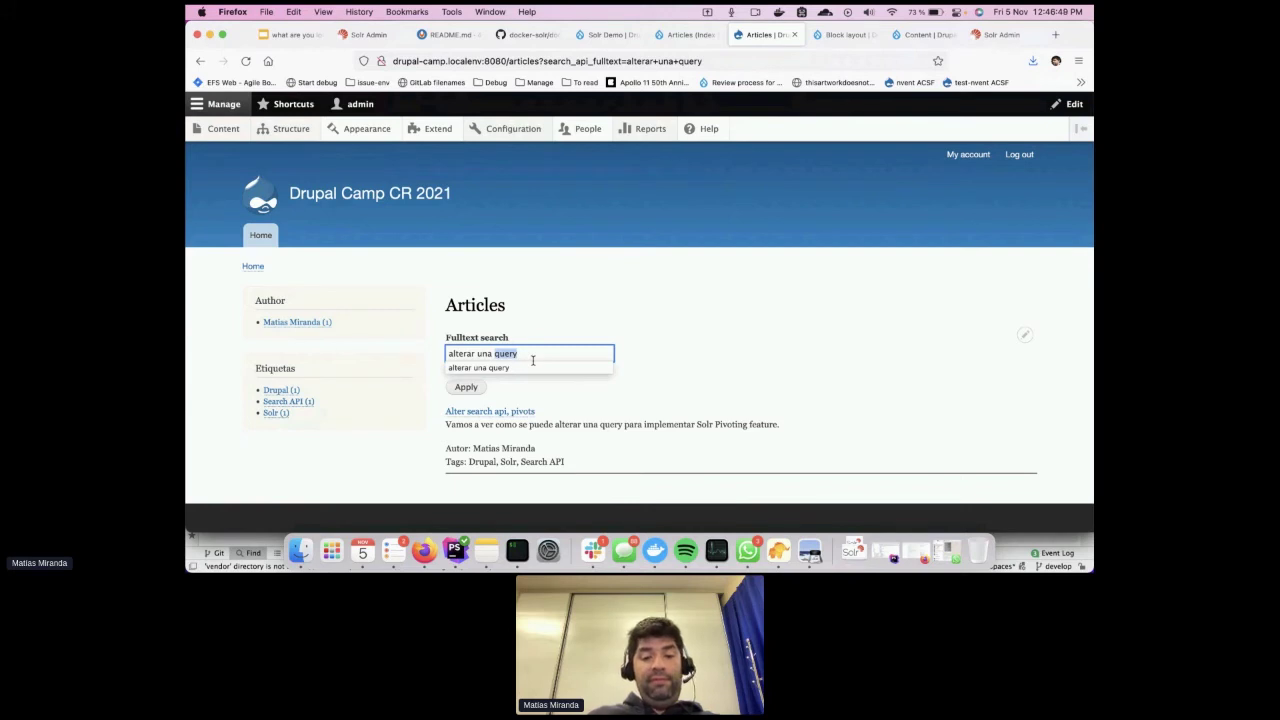
left_click(697, 290)
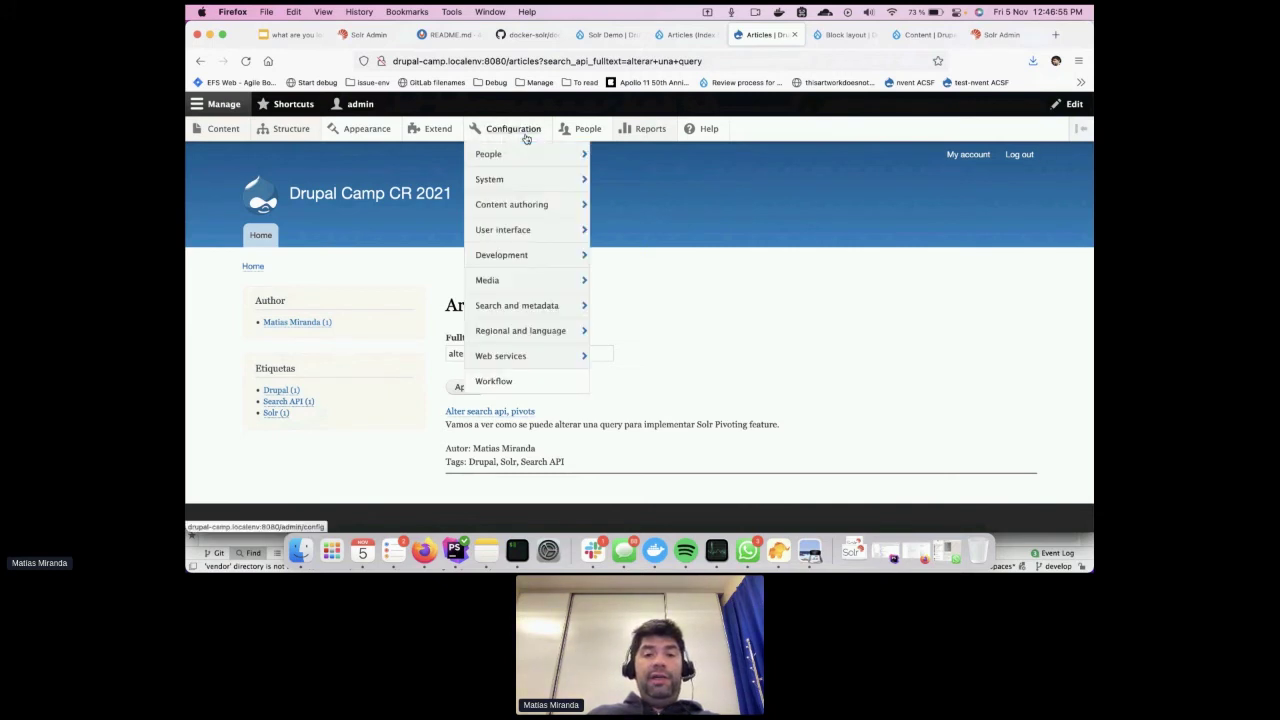
left_click(616, 36)
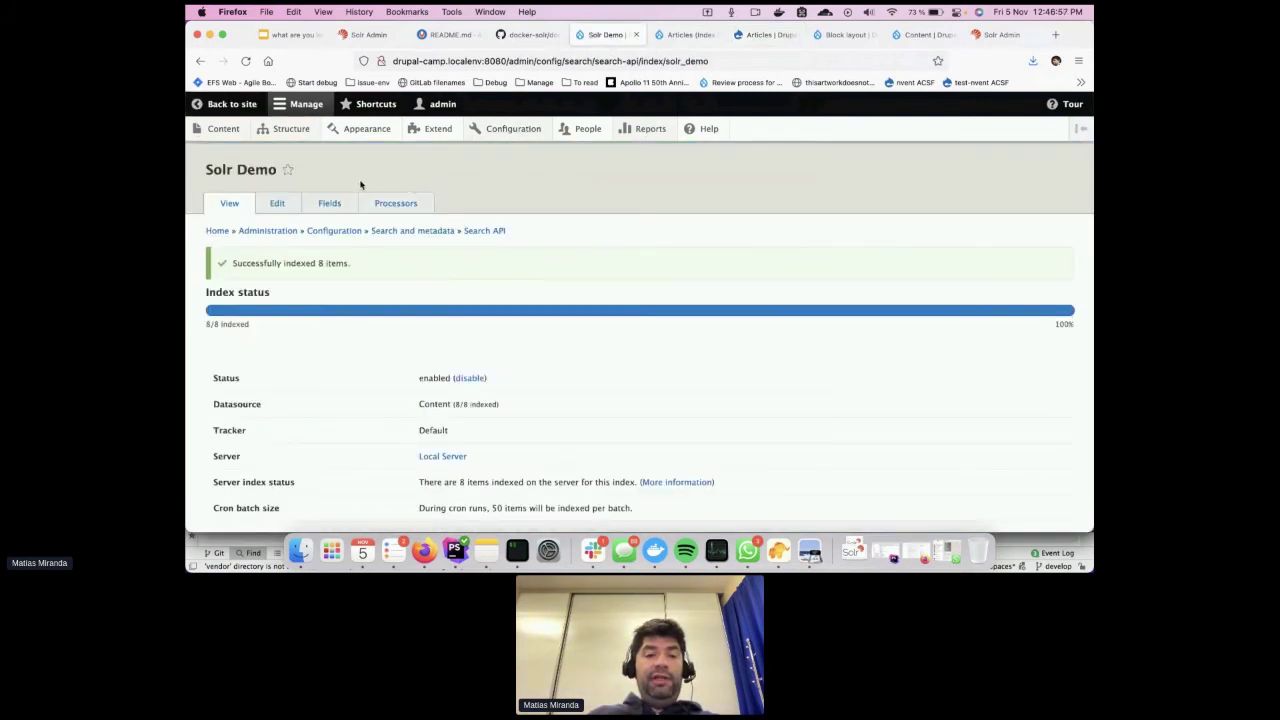
left_click(331, 200)
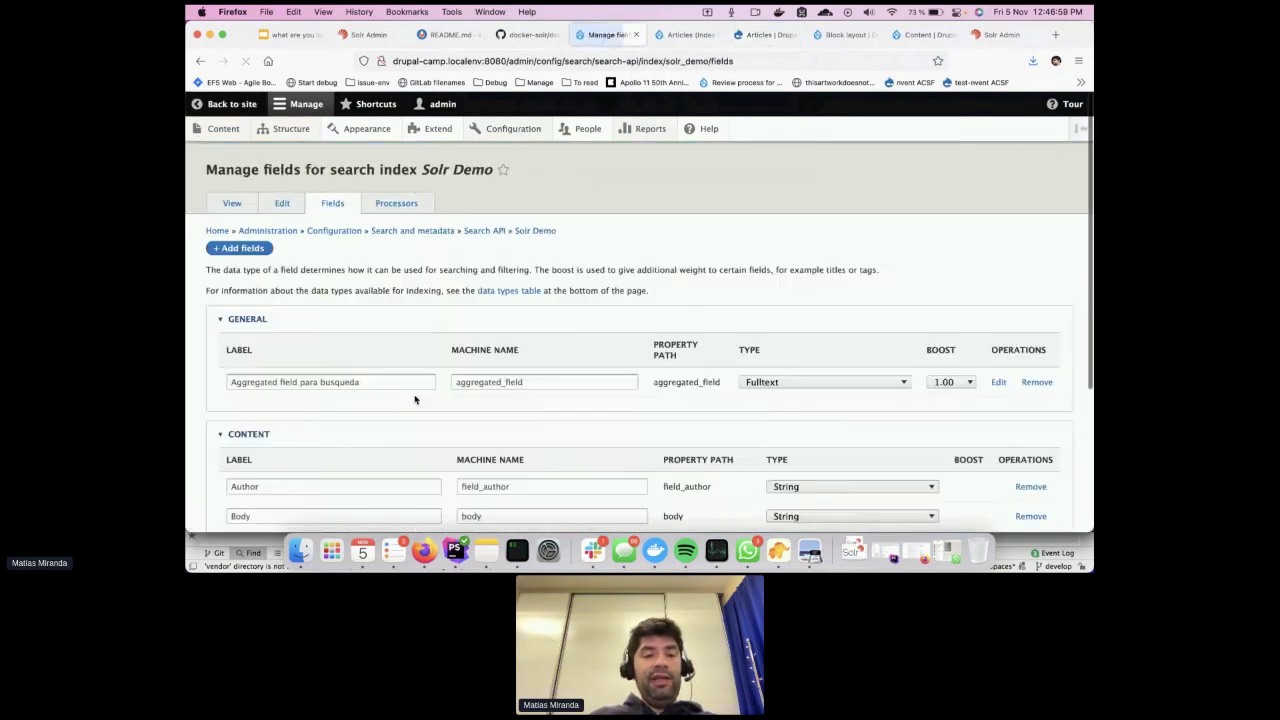
left_click(247, 250)
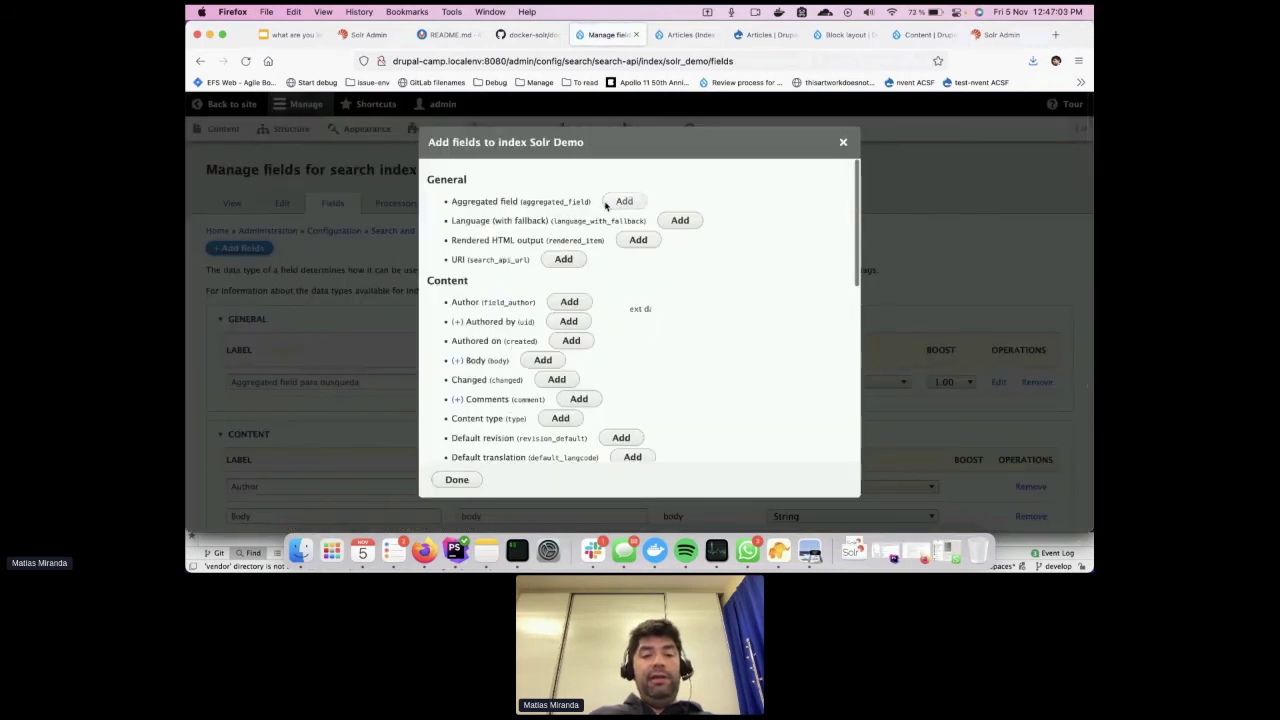
Add a Concatenation aggregated field including Author, Tags and Body, and save it
left_click(610, 203)
left_click(486, 300)
scroll(483, 302, "down", 5)
scroll(483, 302, "down", 3)
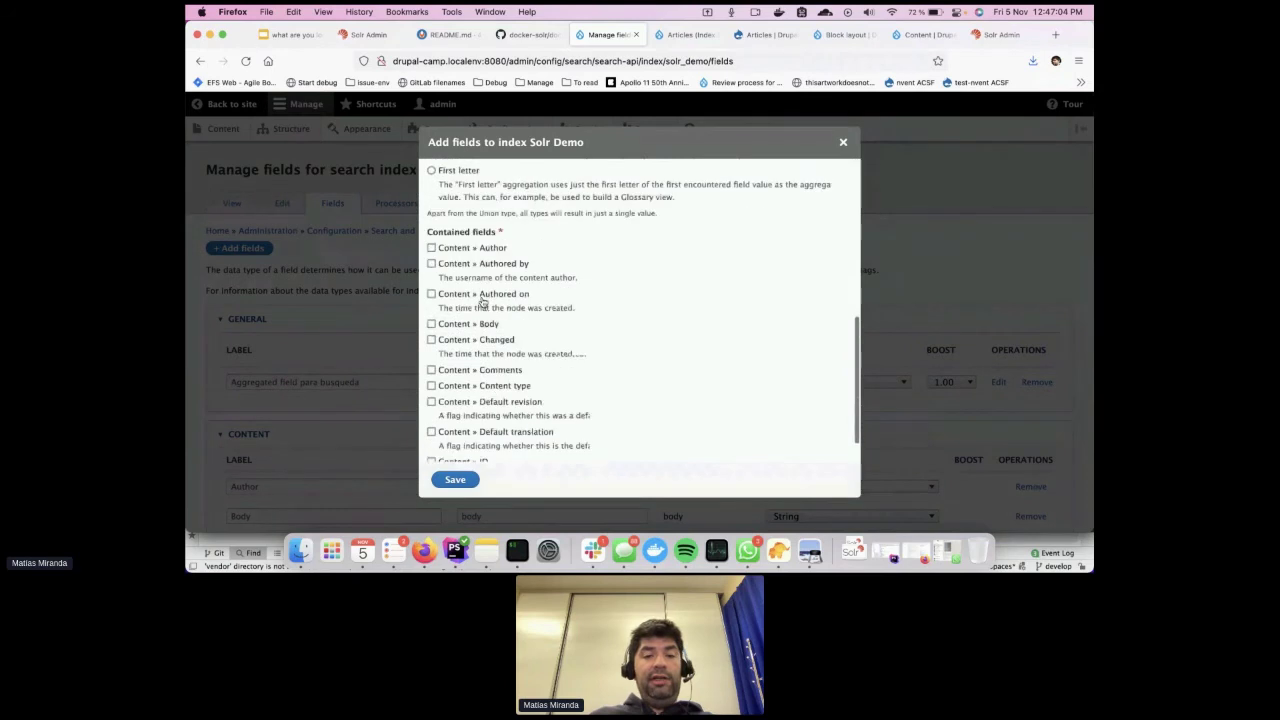
left_click(486, 212)
scroll(533, 320, "down", 2)
scroll(533, 320, "down", 2)
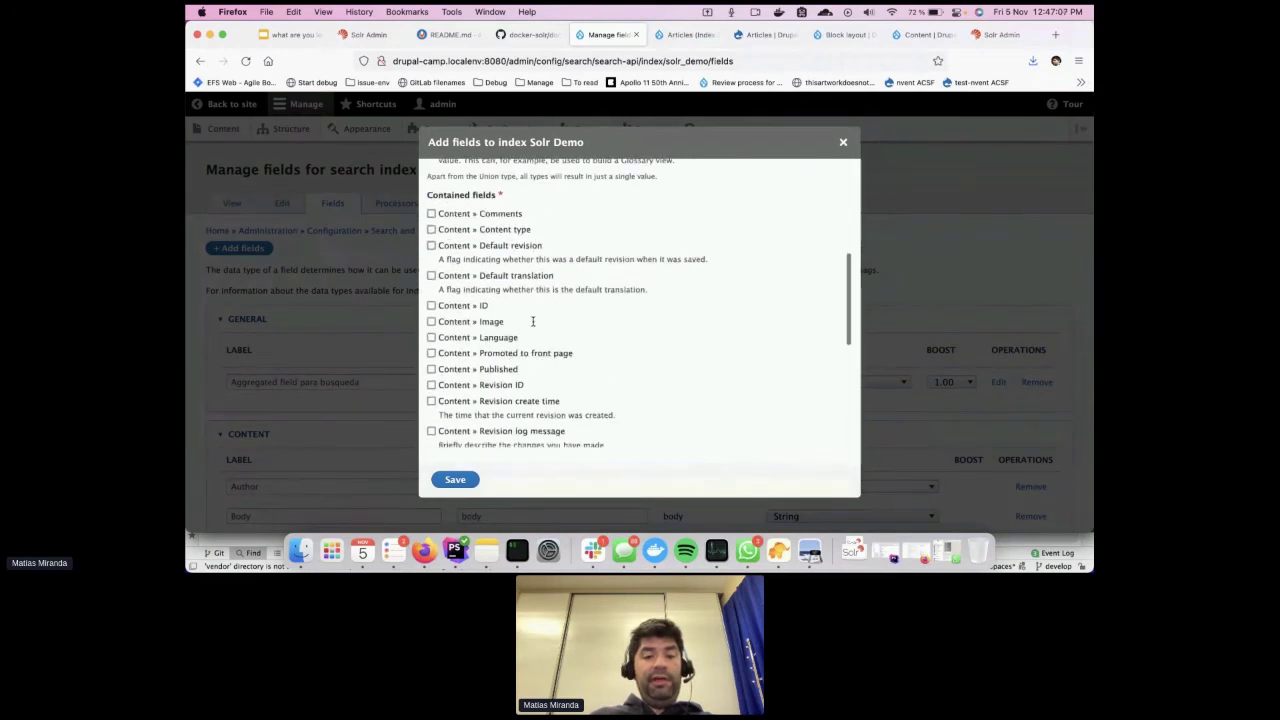
scroll(508, 389, "down", 4)
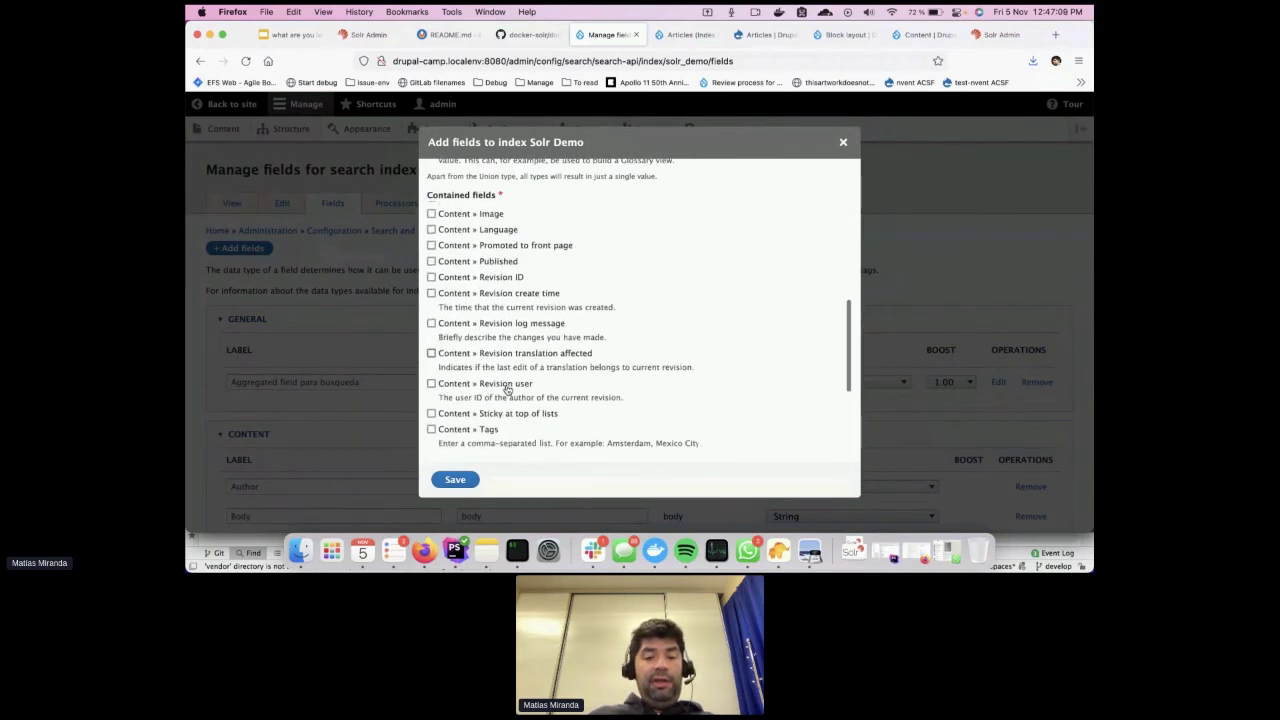
left_click(489, 370)
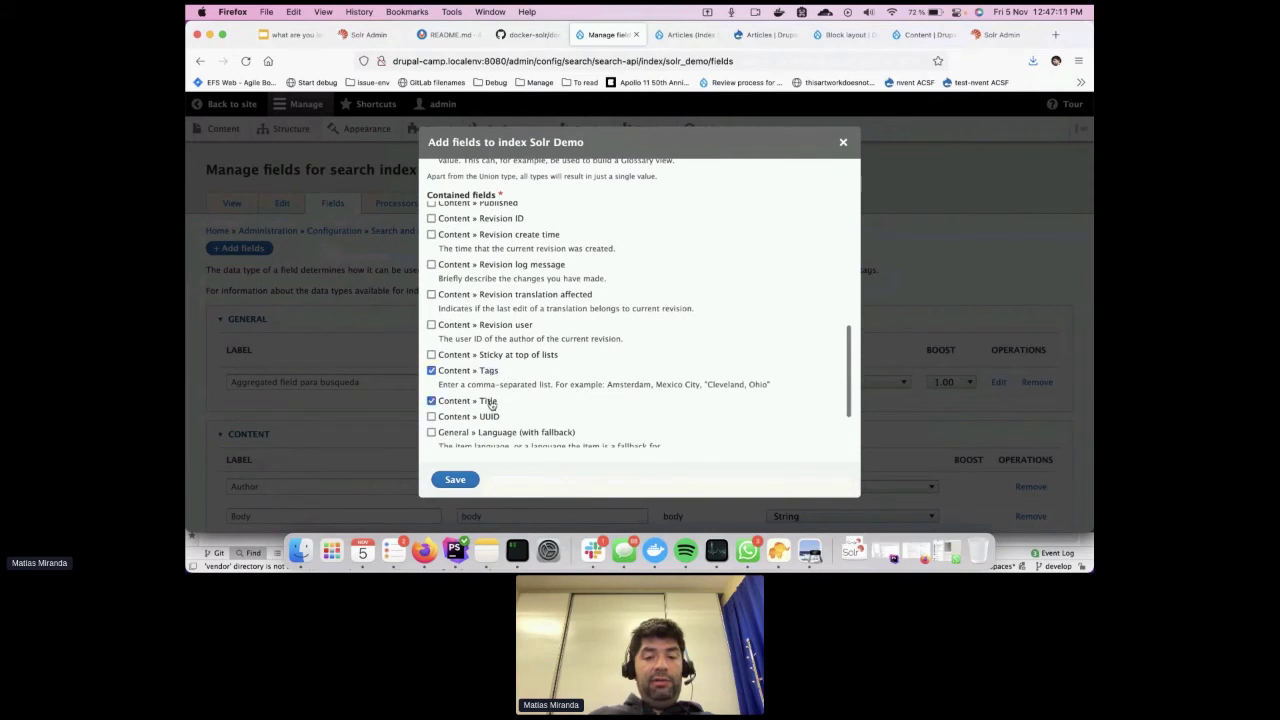
scroll(491, 403, "up", 4)
scroll(491, 405, "up", 3)
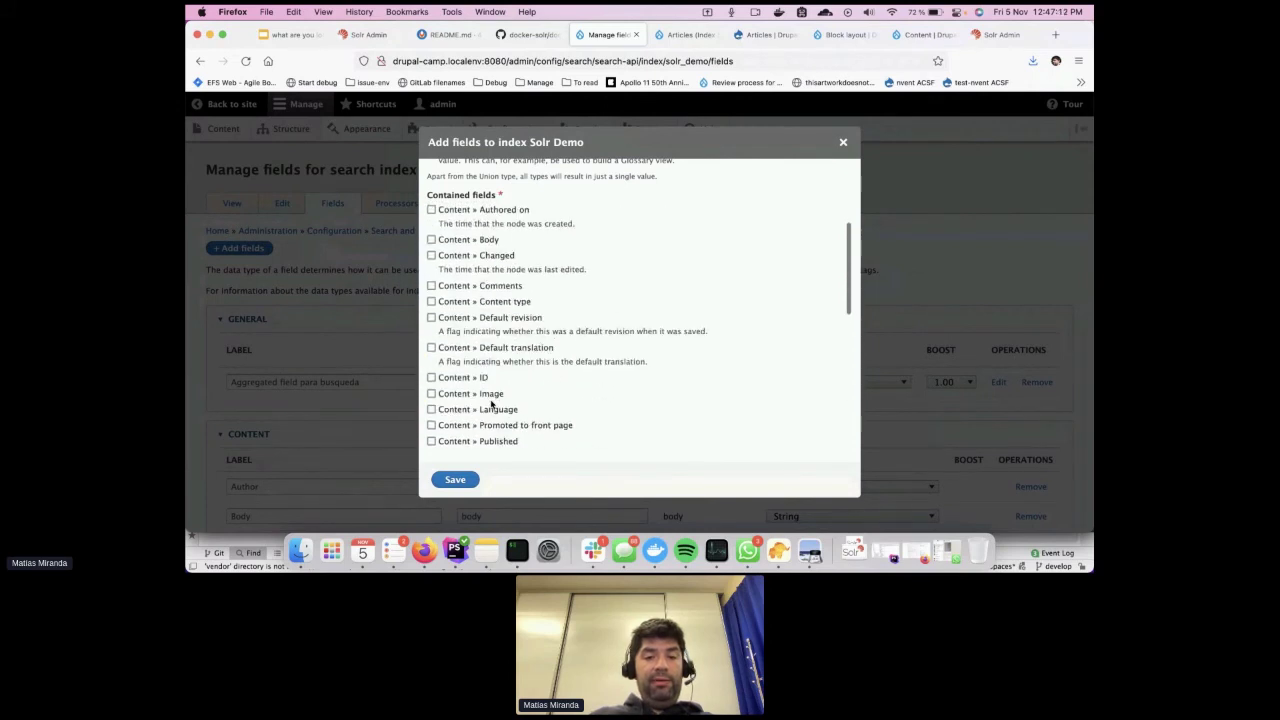
left_click(484, 248)
left_click(471, 478)
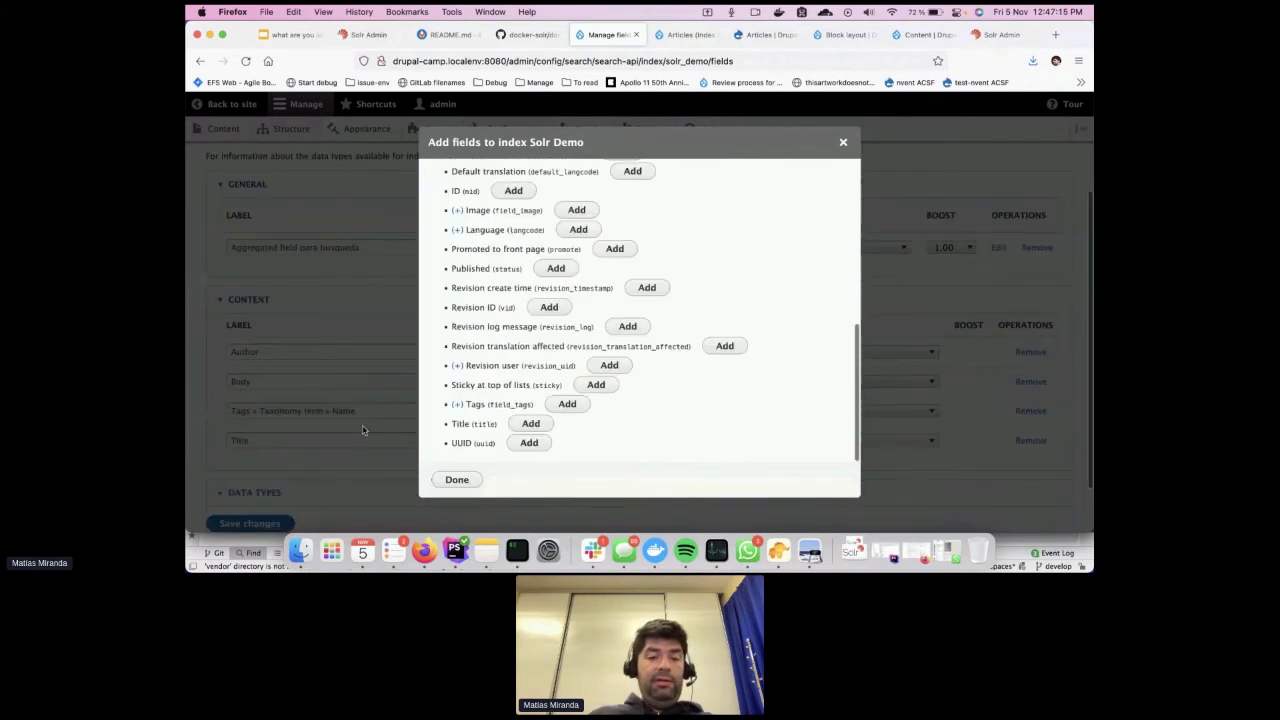
Rename the first aggregated field to 'Aggregated field spellcheck', make its type Spellcheck, and save
left_click(462, 481)
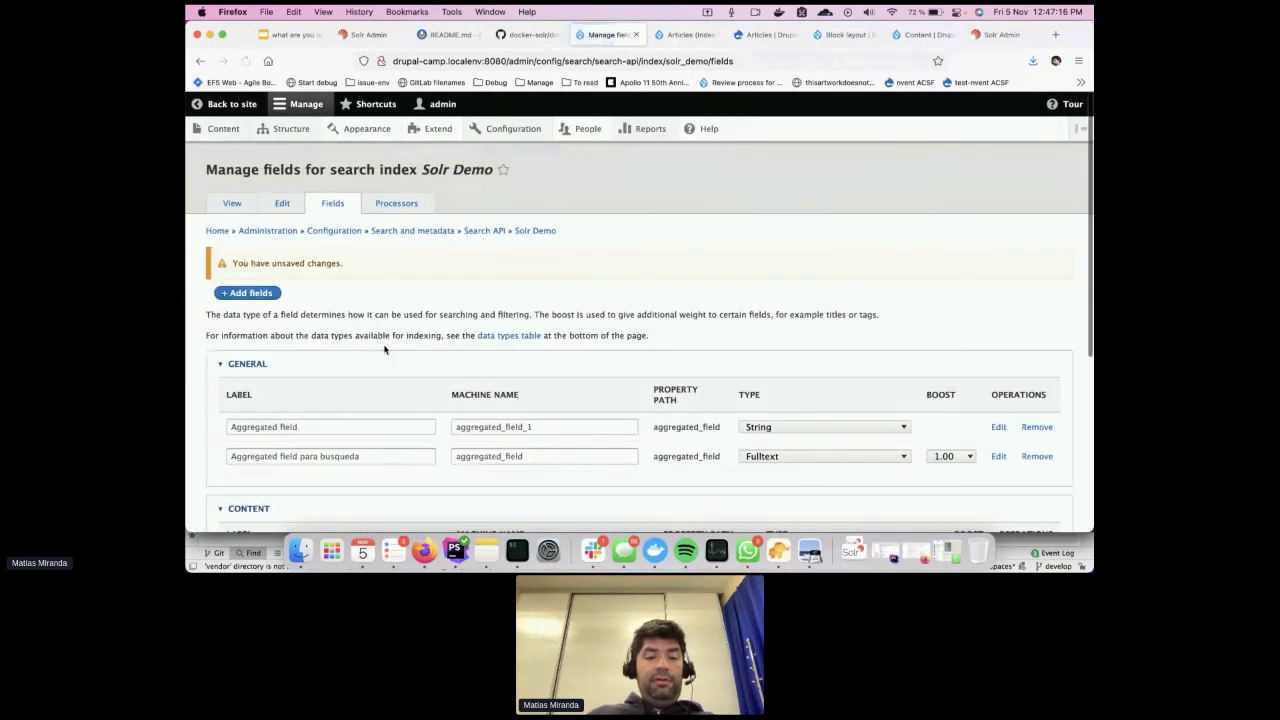
left_click(374, 429)
type("se")
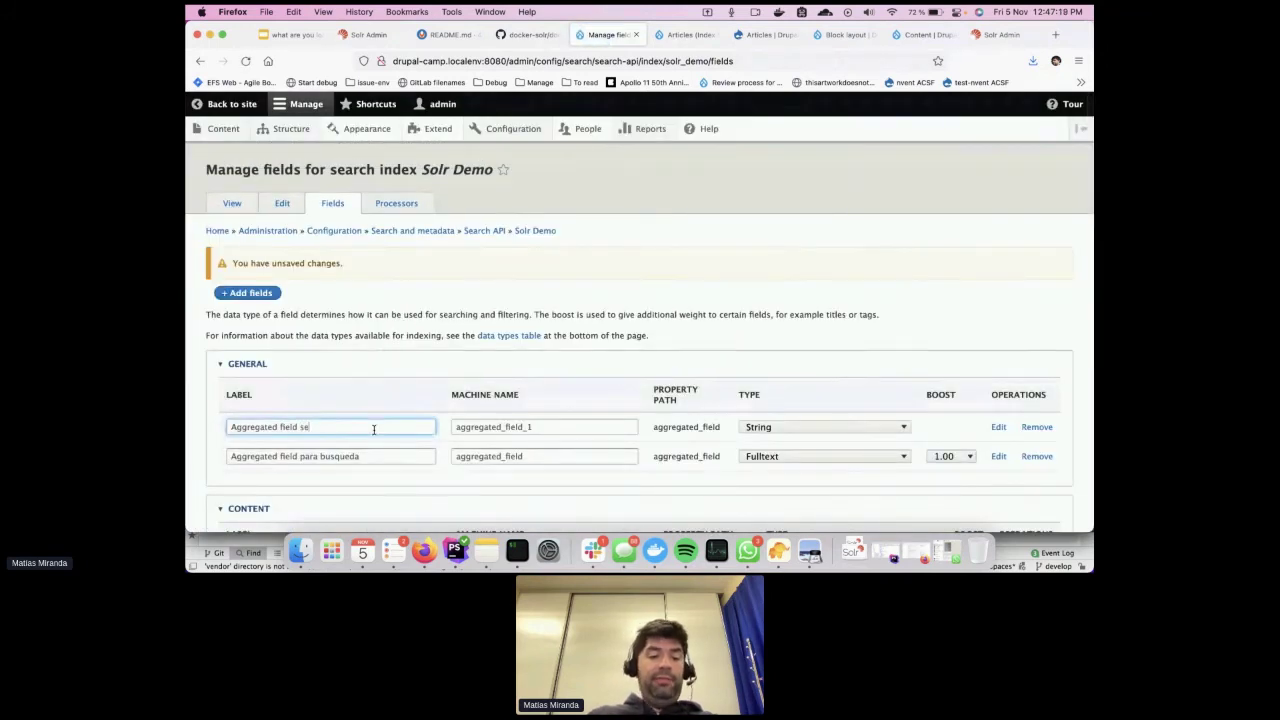
key("BackSpace")
type("pellcheck")
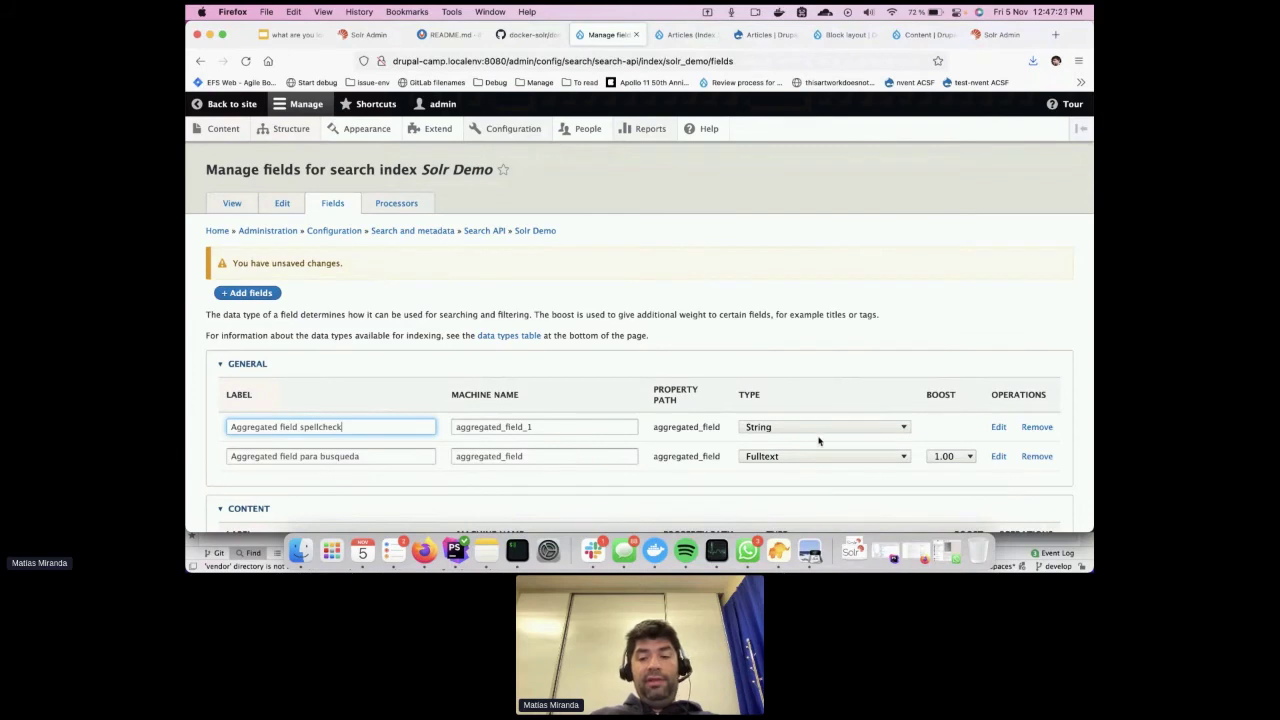
left_click(817, 429)
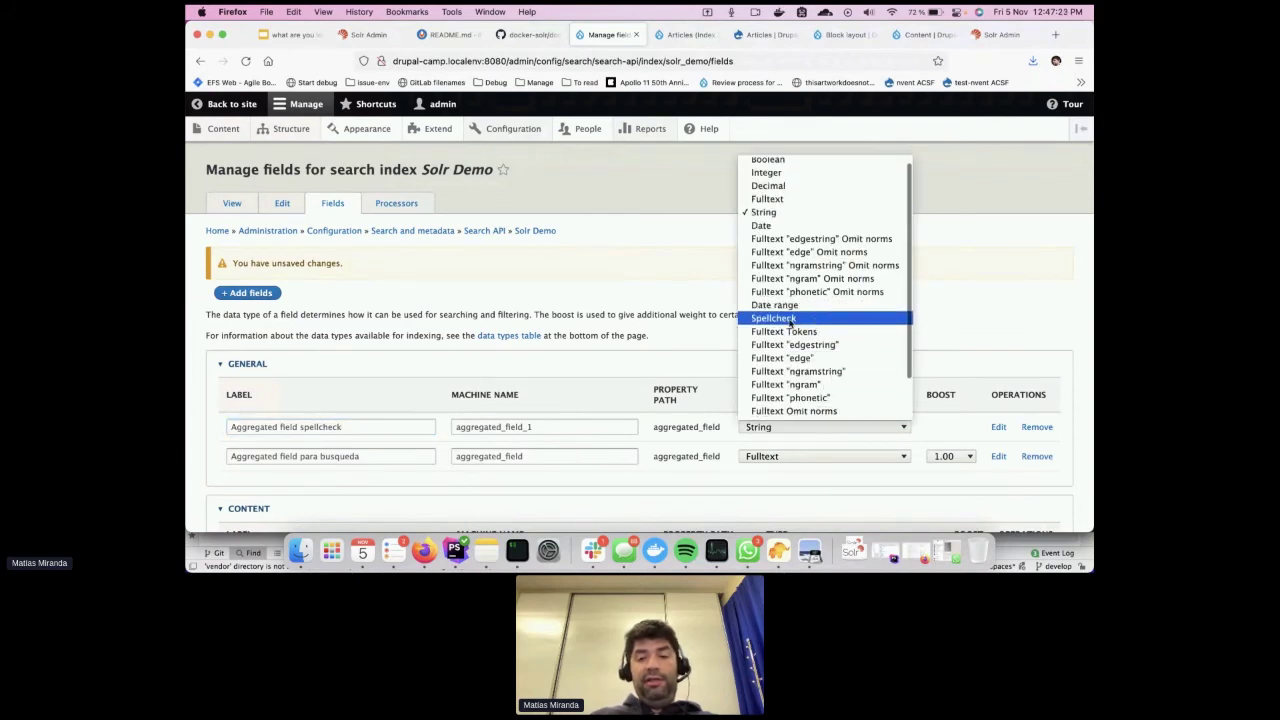
left_click(789, 319)
scroll(761, 361, "down", 5)
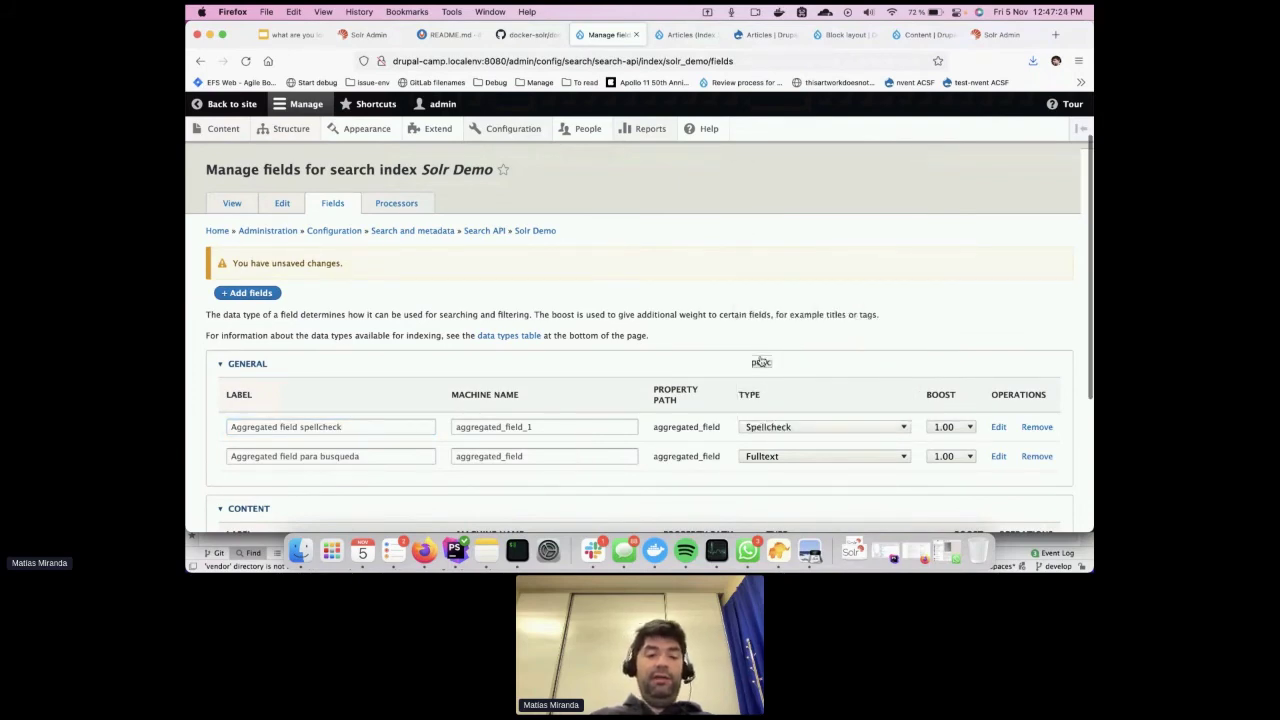
left_click(250, 463)
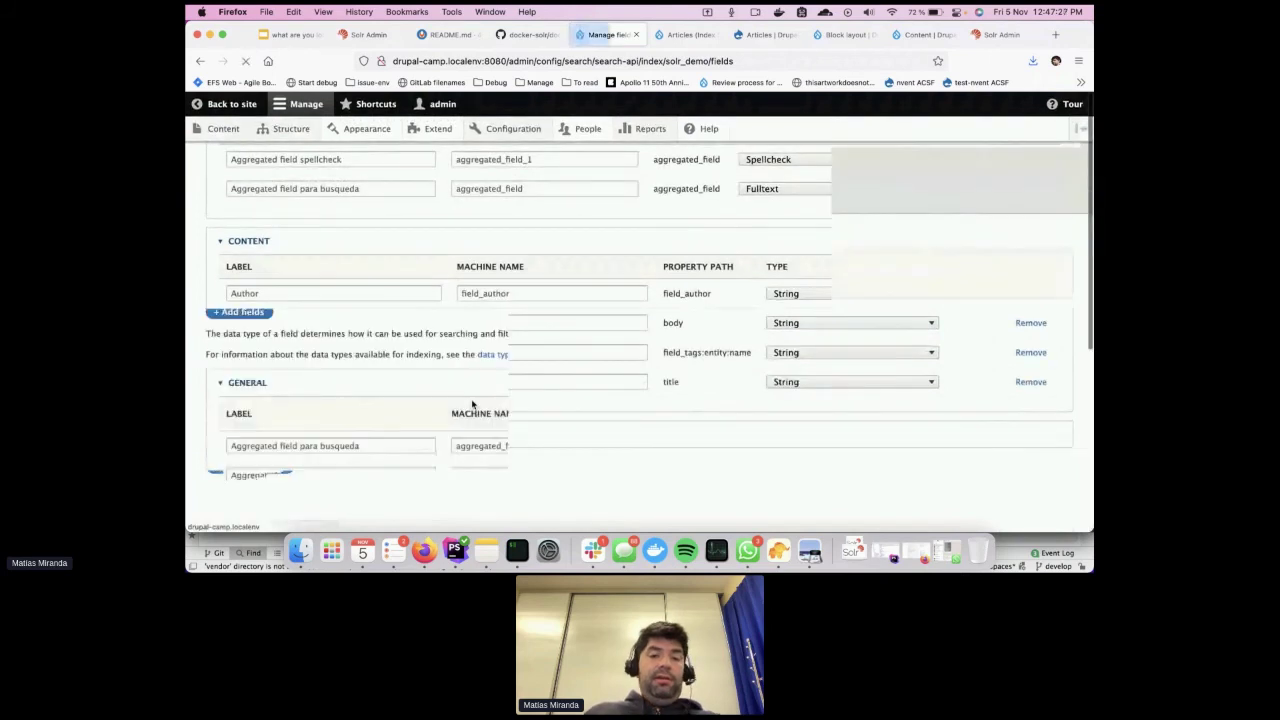
Reindex all items in the Solr Demo index
left_click(374, 282)
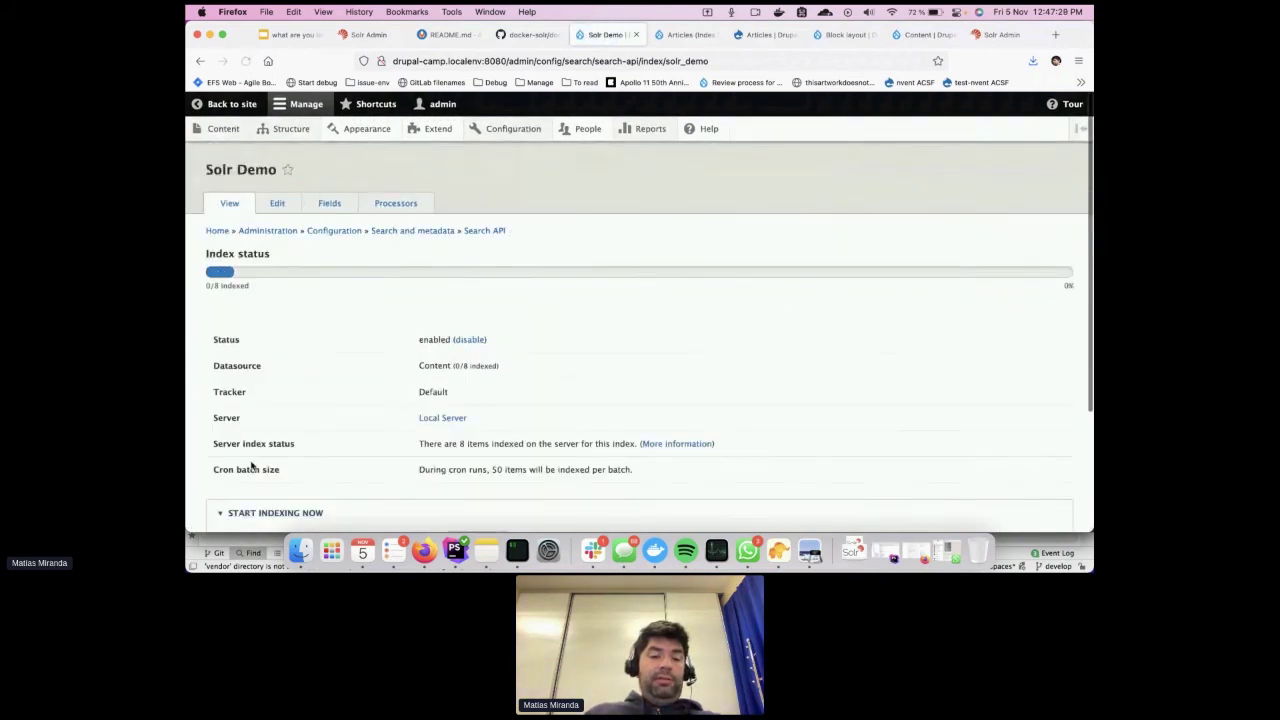
scroll(250, 464, "down", 3)
left_click(470, 389)
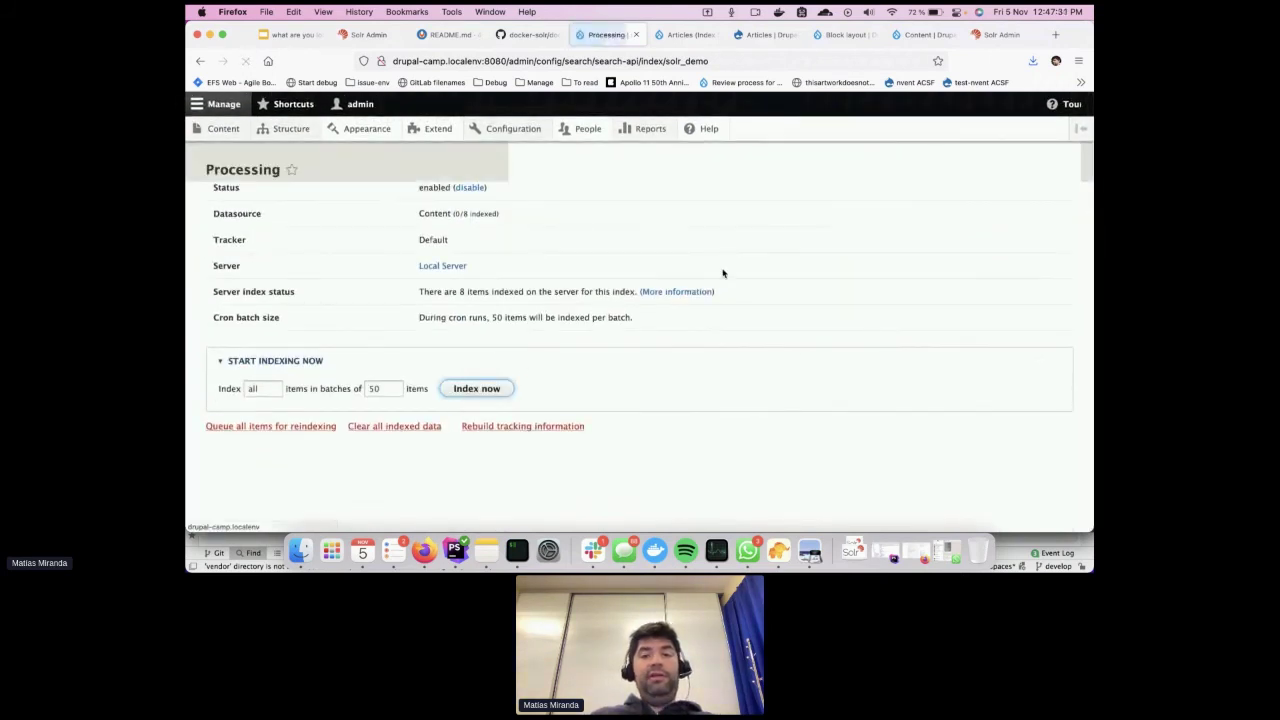
Add the Search API Spellcheck "Did You Mean" handler to the Articles view's Header
left_click(690, 34)
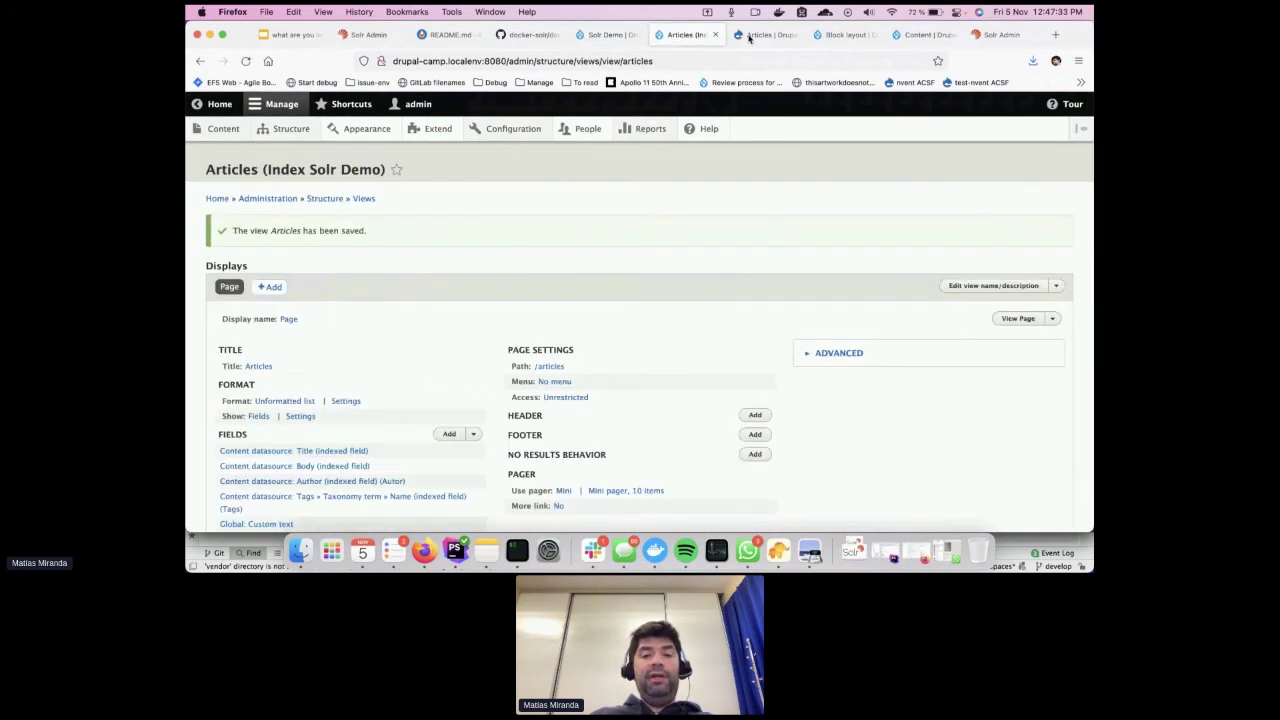
left_click(768, 34)
left_click(680, 36)
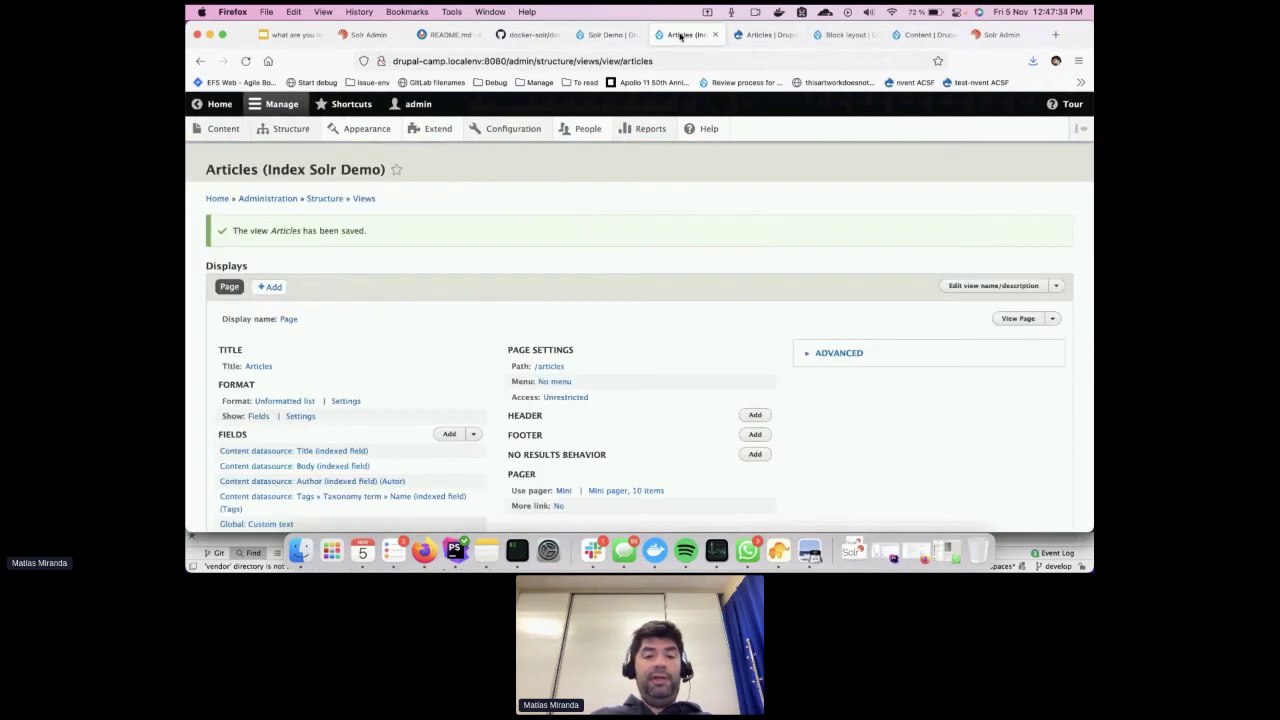
scroll(528, 430, "down", 2)
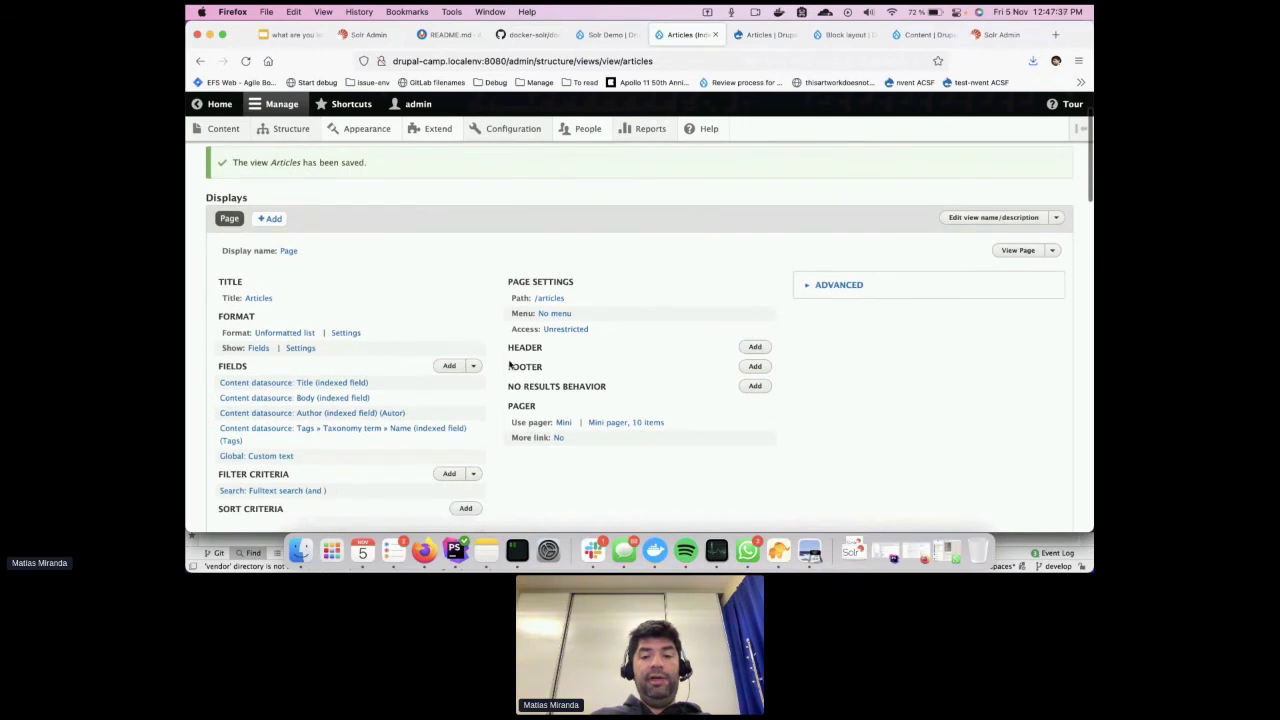
left_click(755, 347)
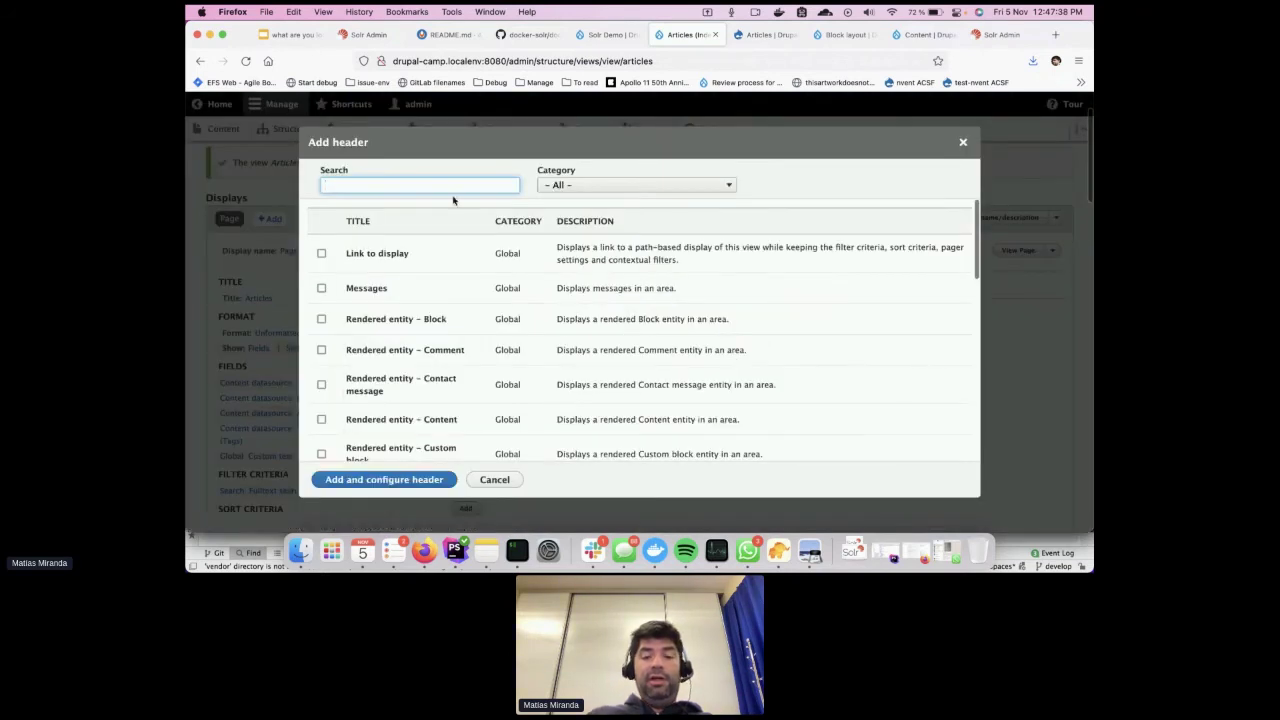
type("spe")
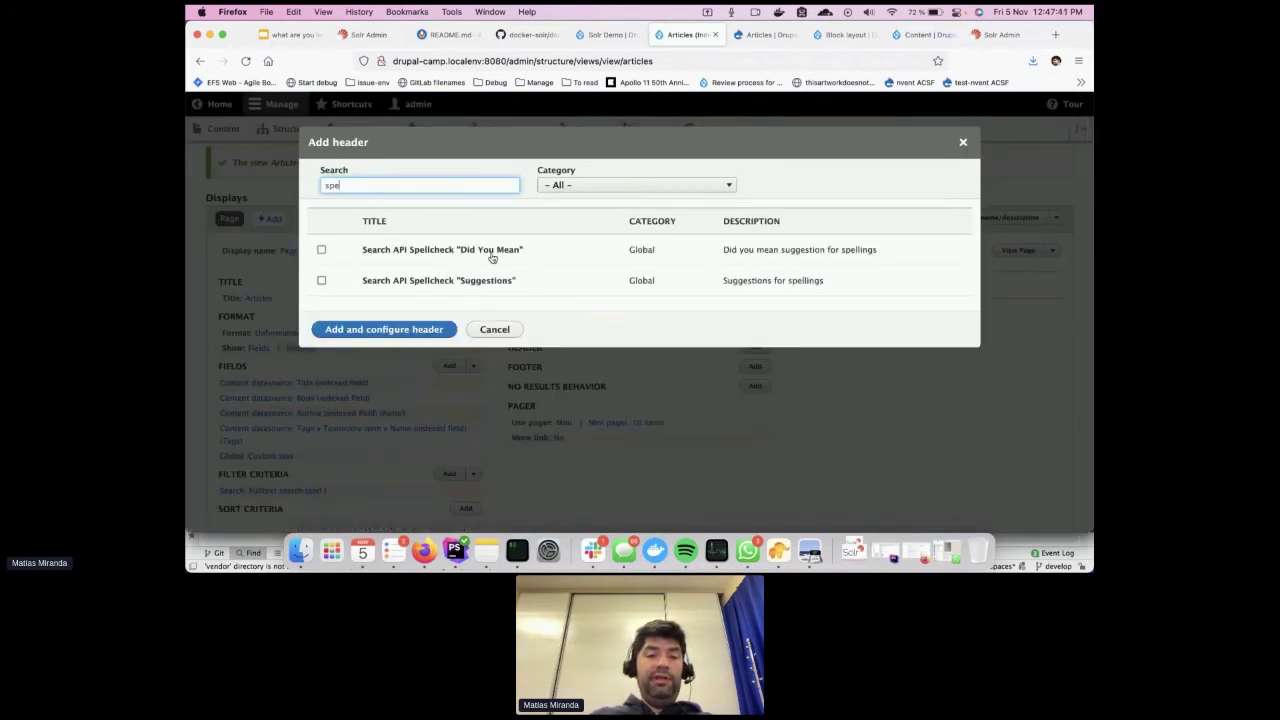
left_click(478, 262)
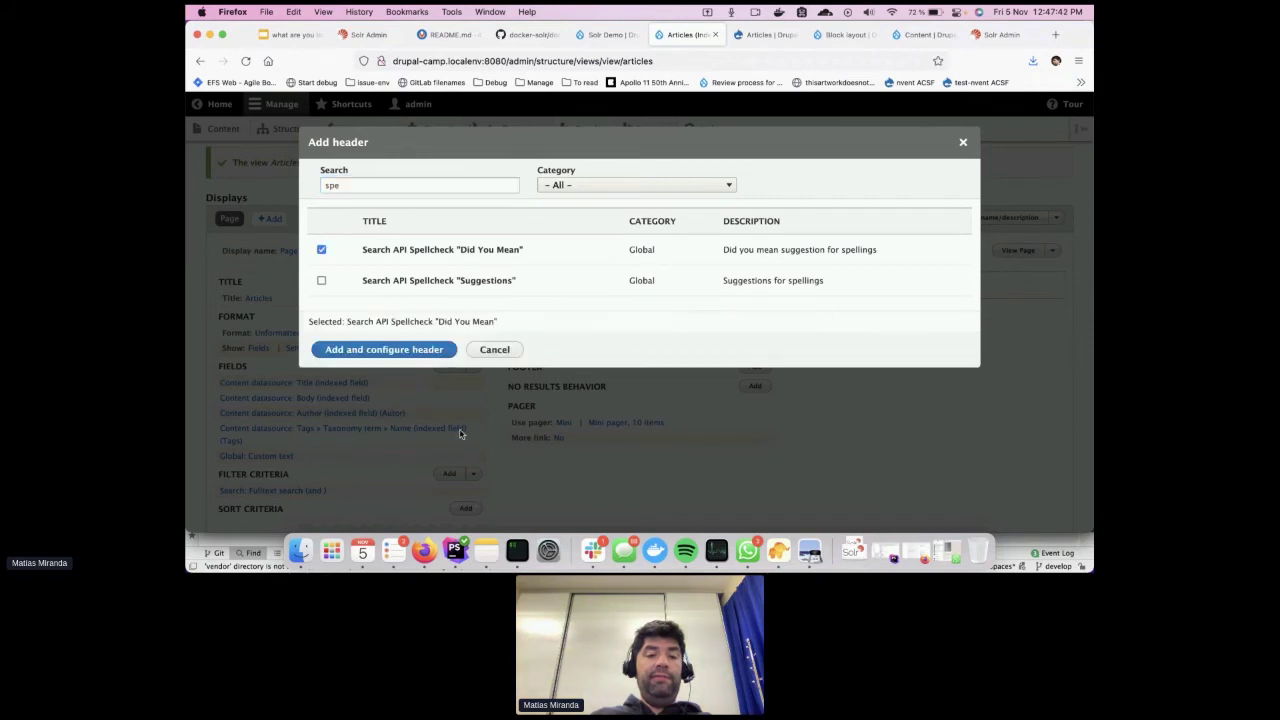
left_click(400, 352)
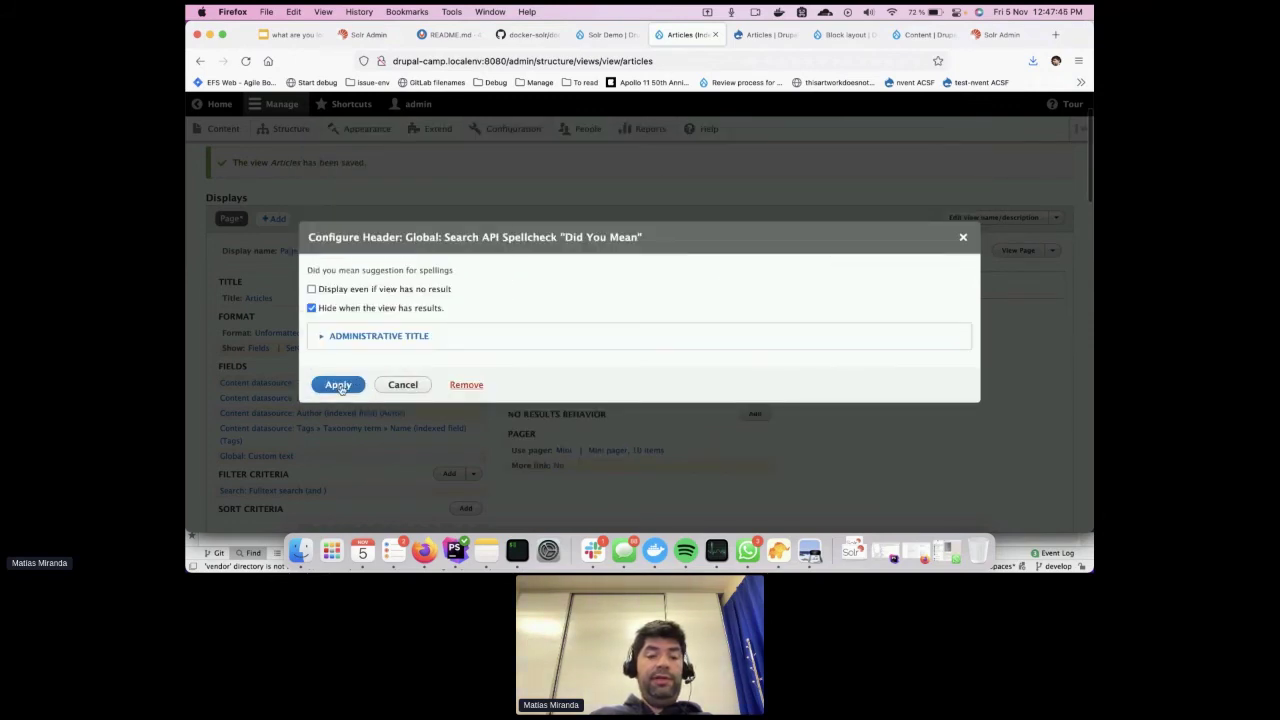
Apply the header's default settings and save the Articles view
left_click(338, 385)
scroll(558, 447, "down", 5)
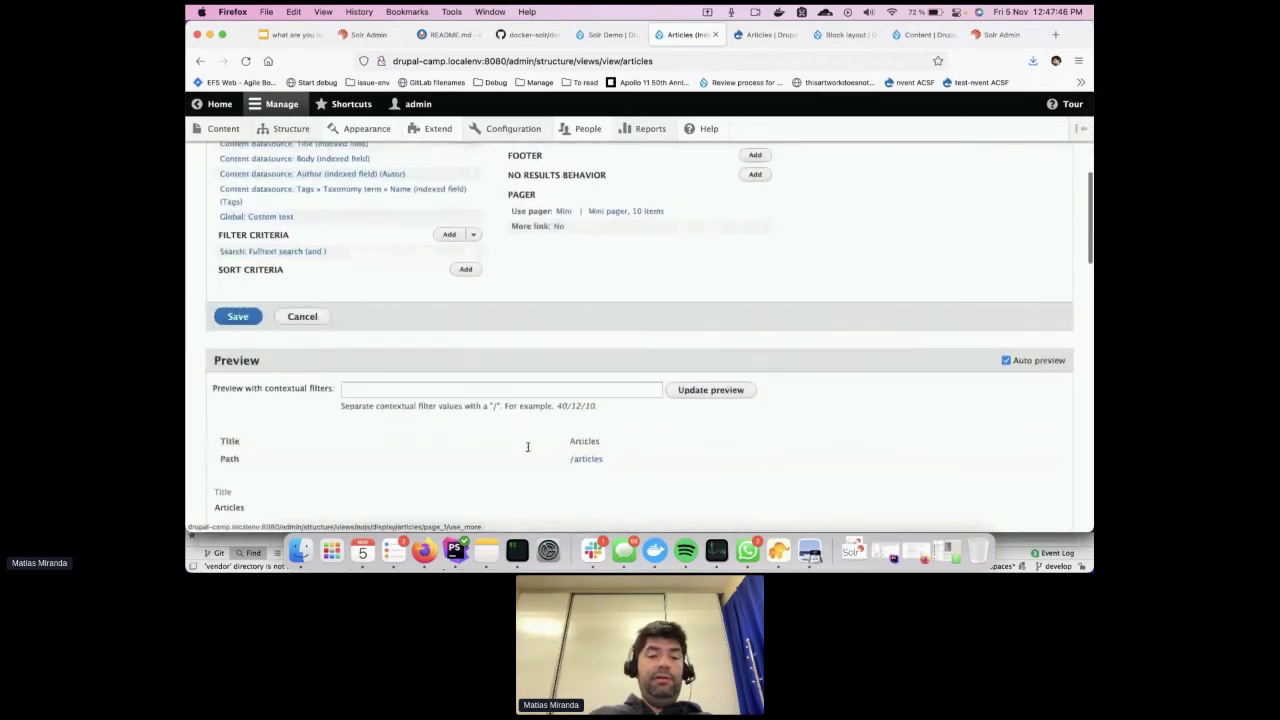
left_click(234, 314)
Search the Articles for 'dolar'
left_click(766, 35)
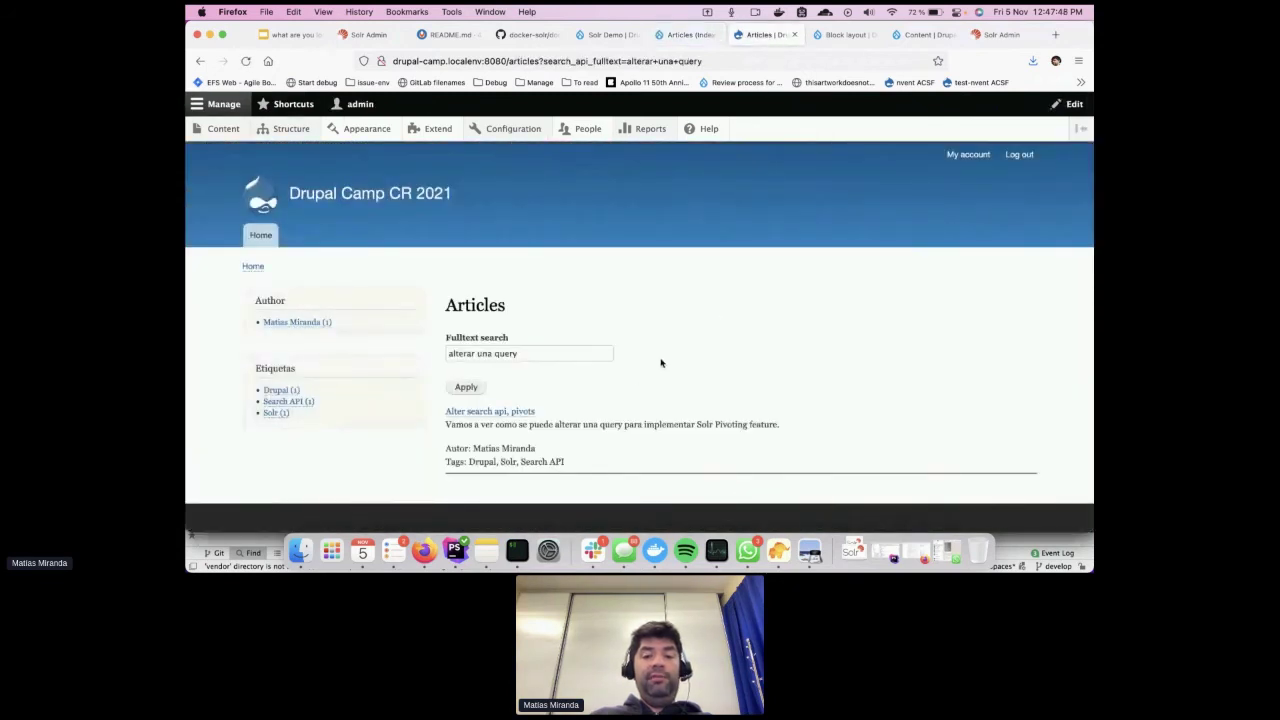
triple_click(570, 352)
key("BackSpace")
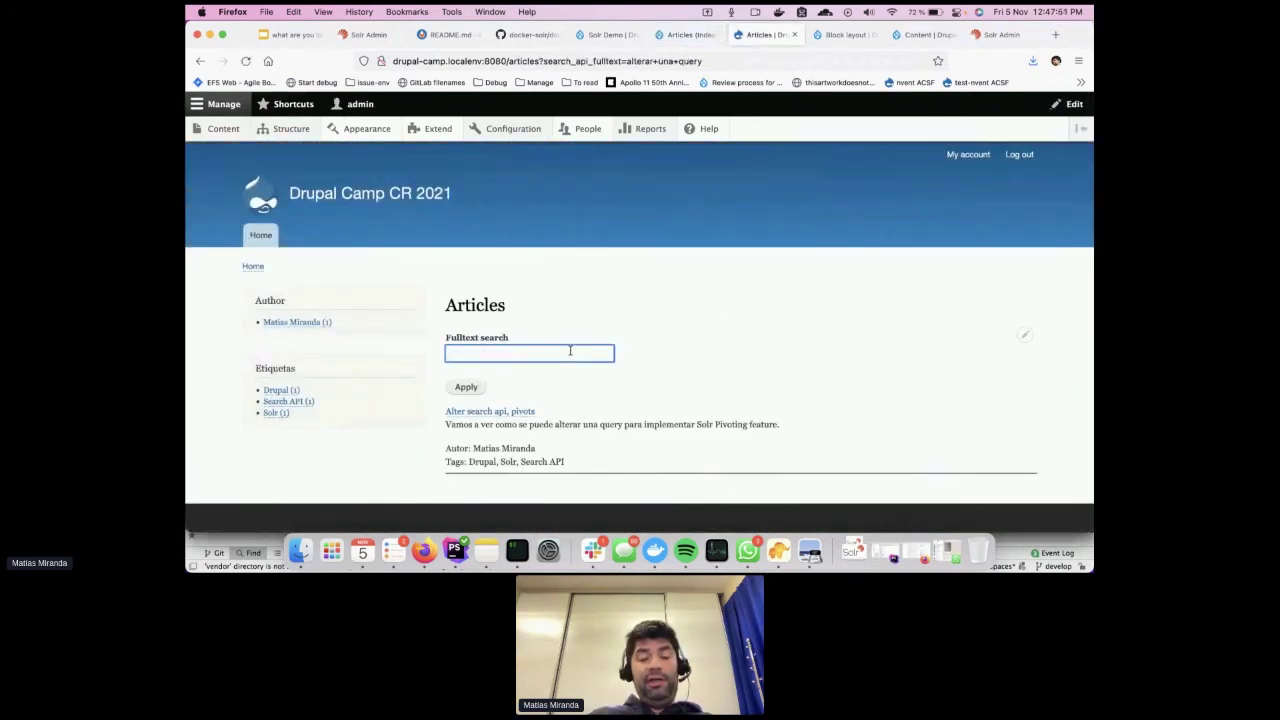
type("dolar")
key("Return")
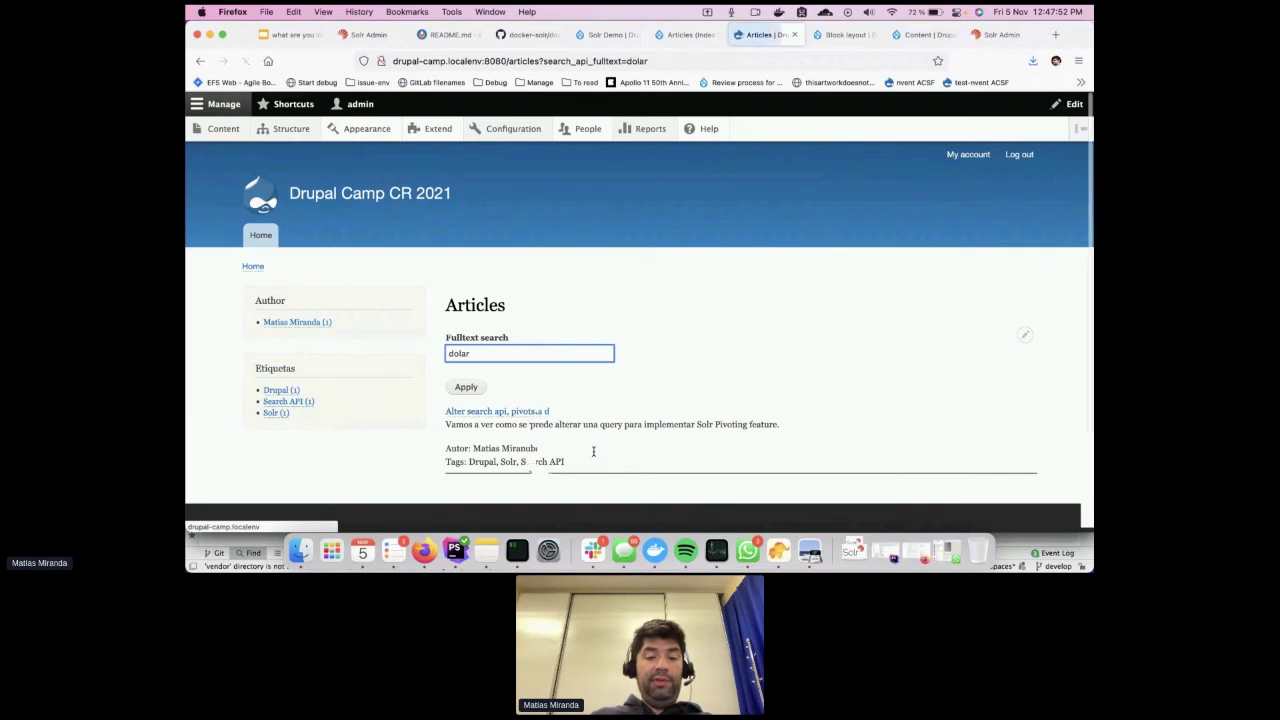
Search for the misspelled 'dilar' and follow the 'dolar' suggestion
double_click(505, 330)
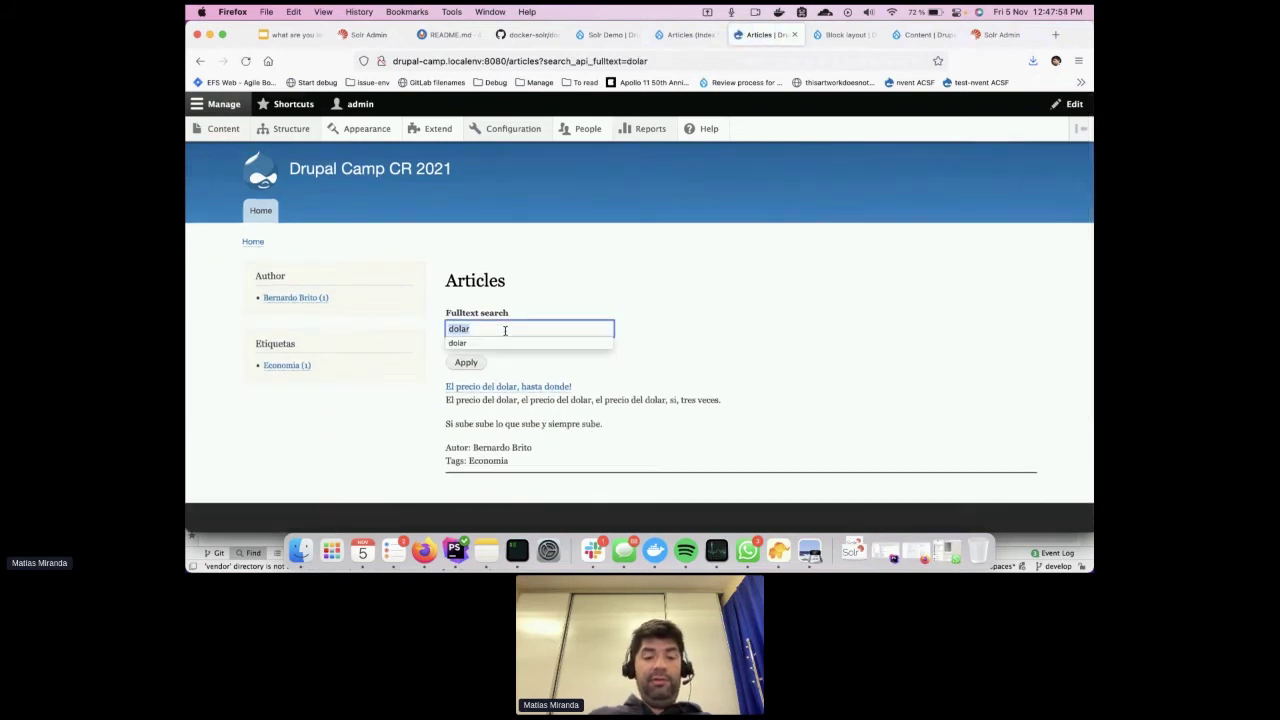
type("dilar")
key("Return")
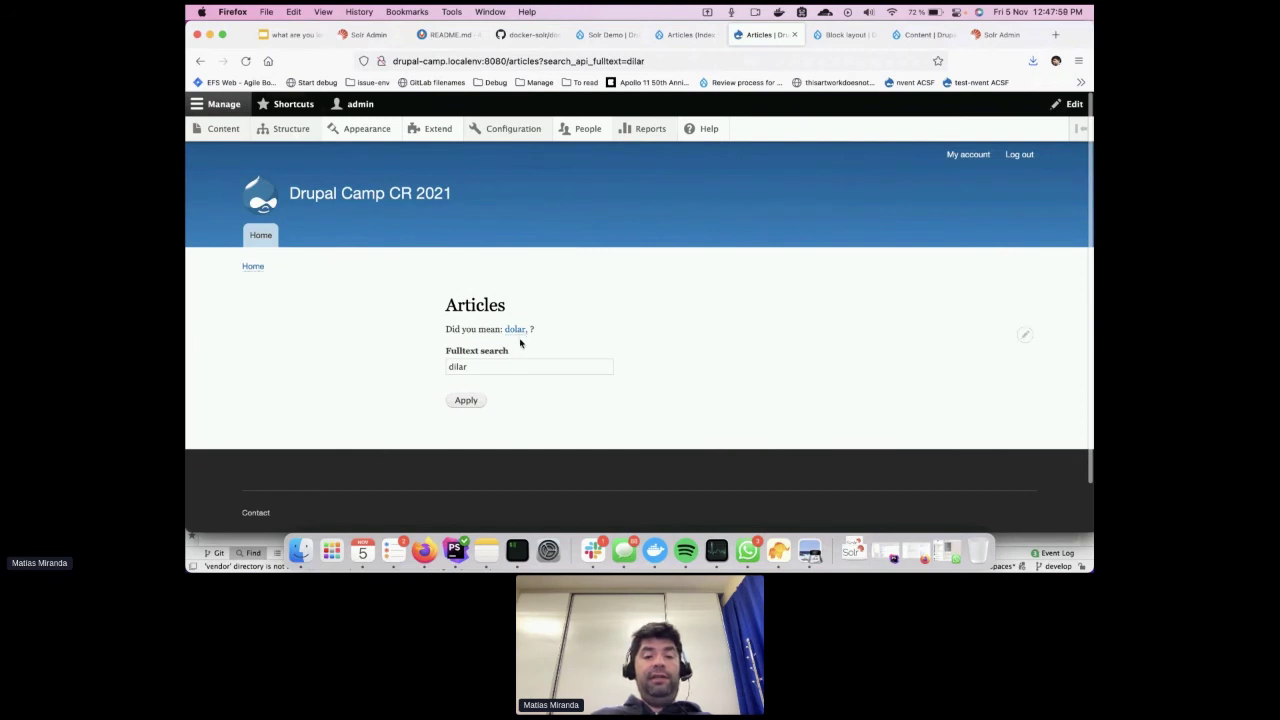
left_click(516, 330)
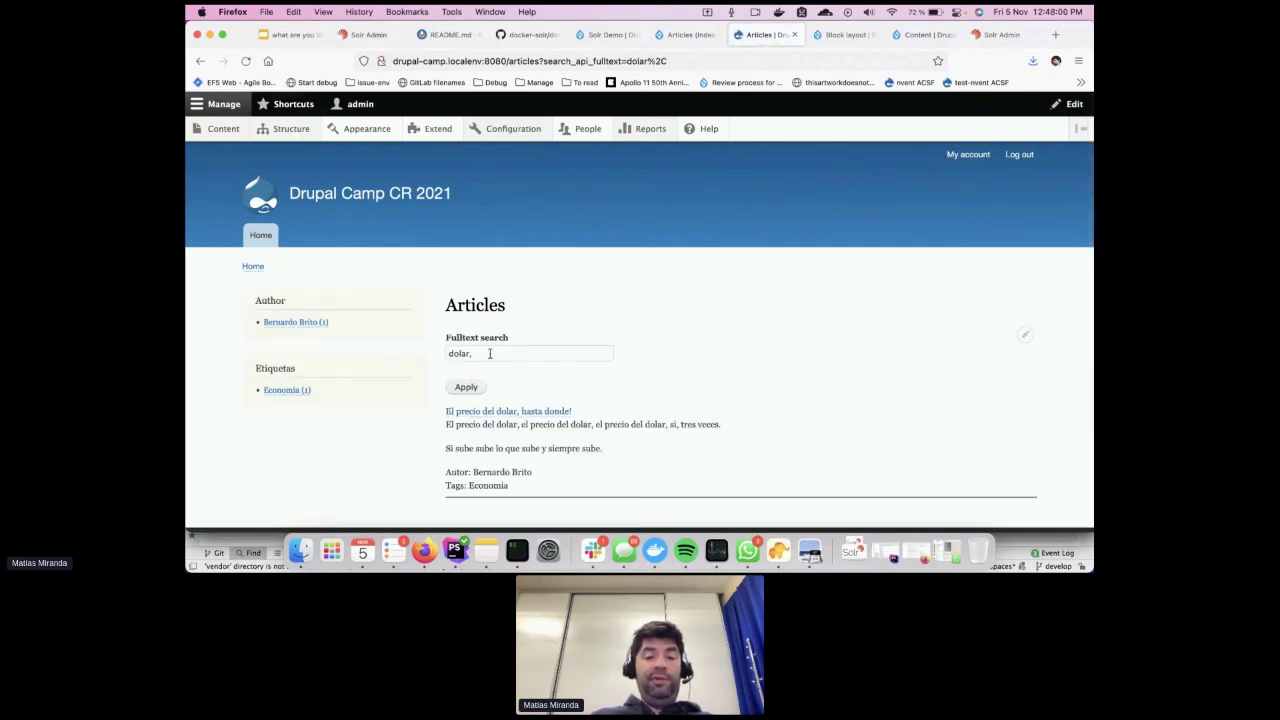
Search for 'dropal' and follow the 'Did you mean: drupal' suggestion to its results
triple_click(489, 353)
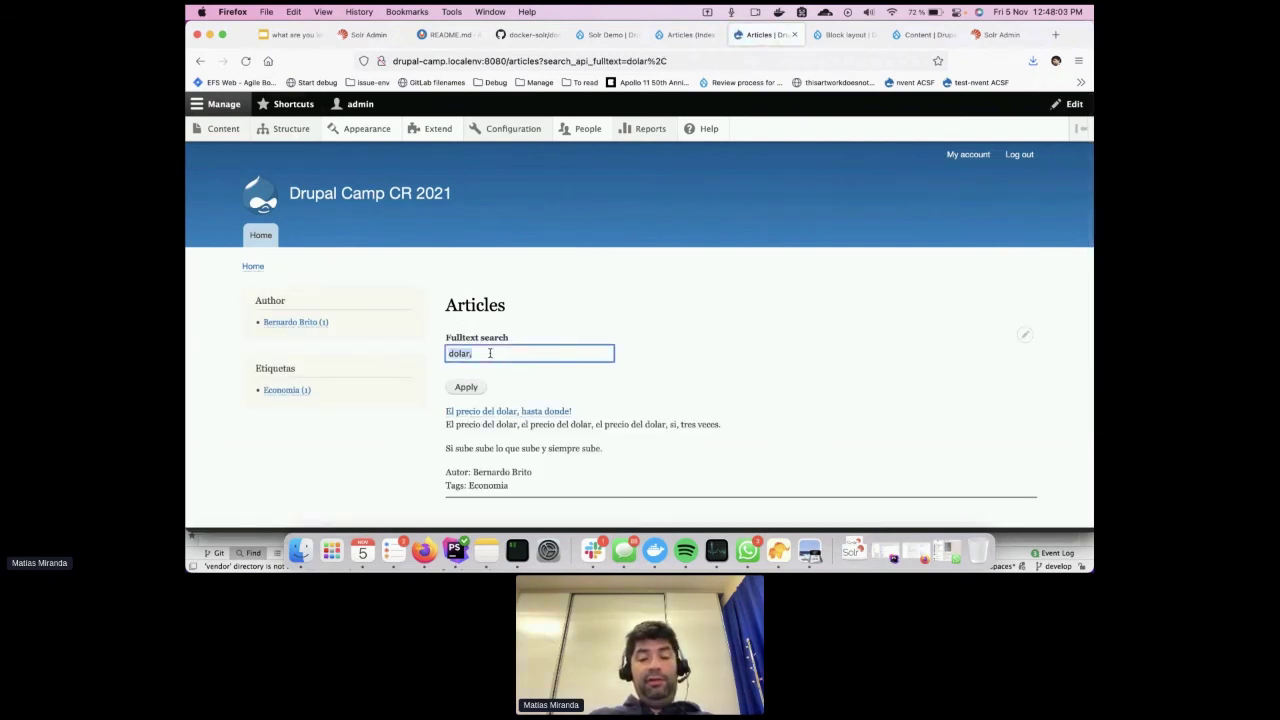
type("dropal")
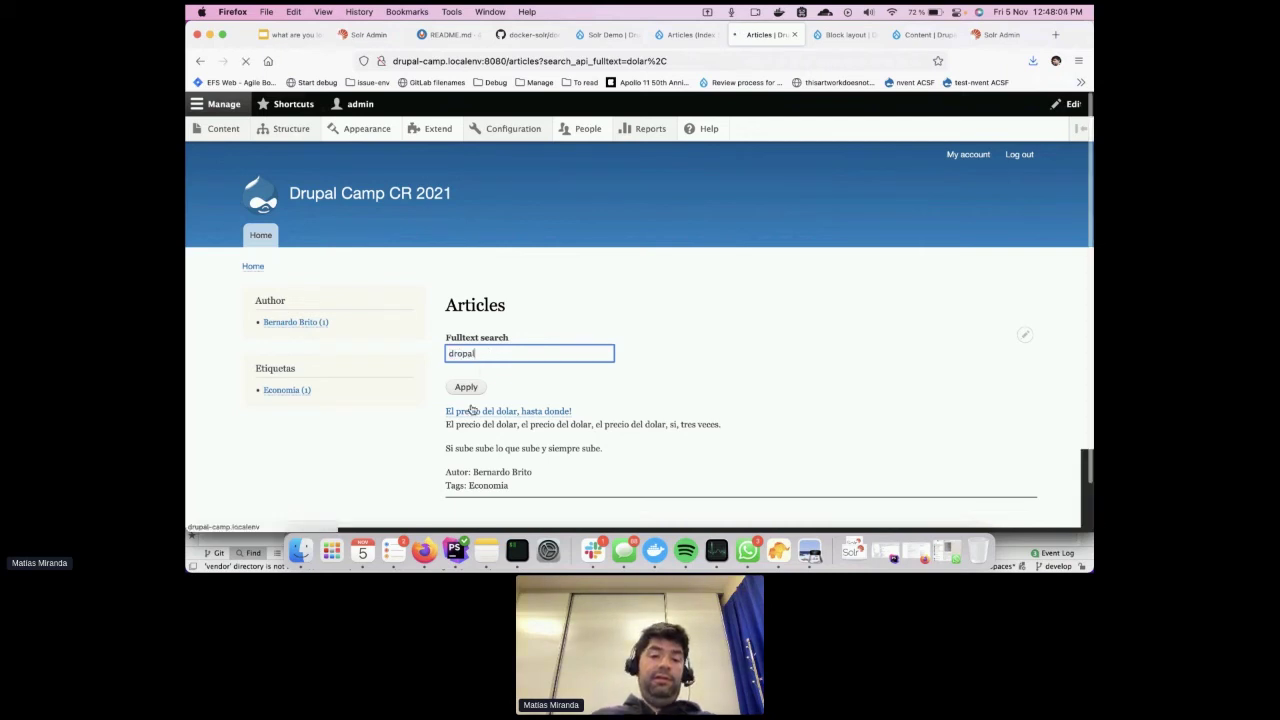
key("Return")
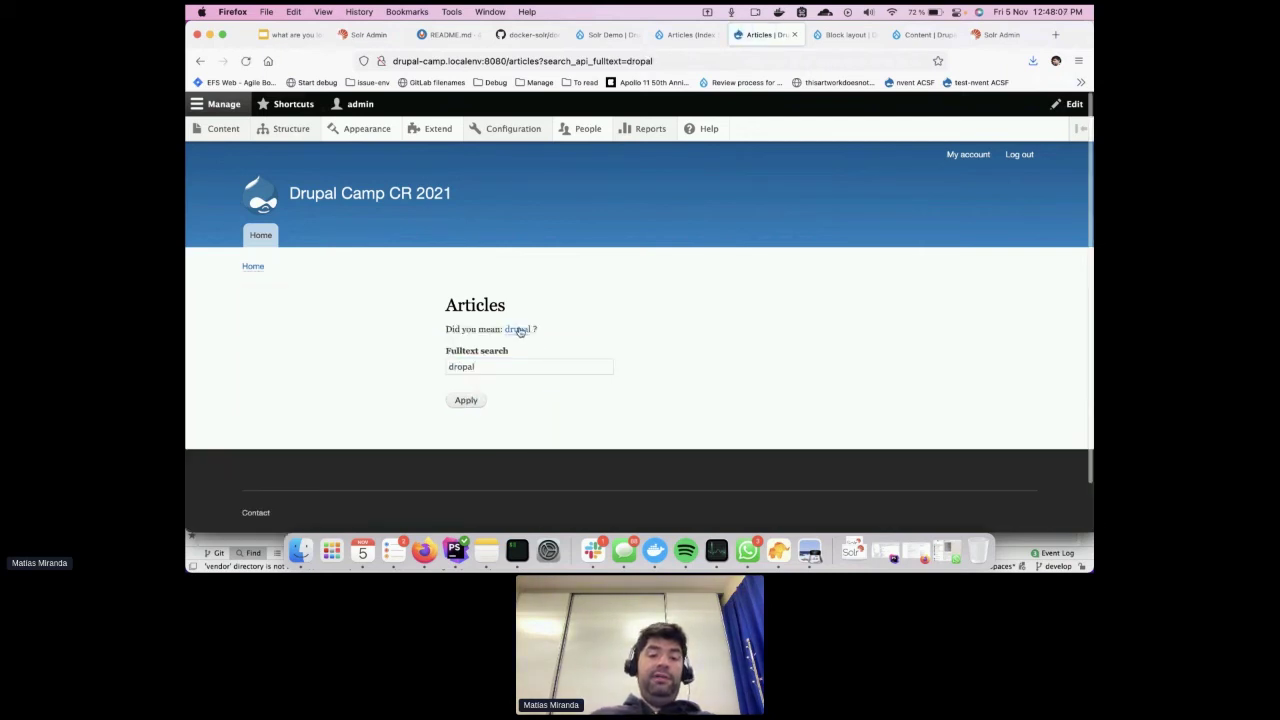
left_click(517, 329)
scroll(672, 367, "down", 3)
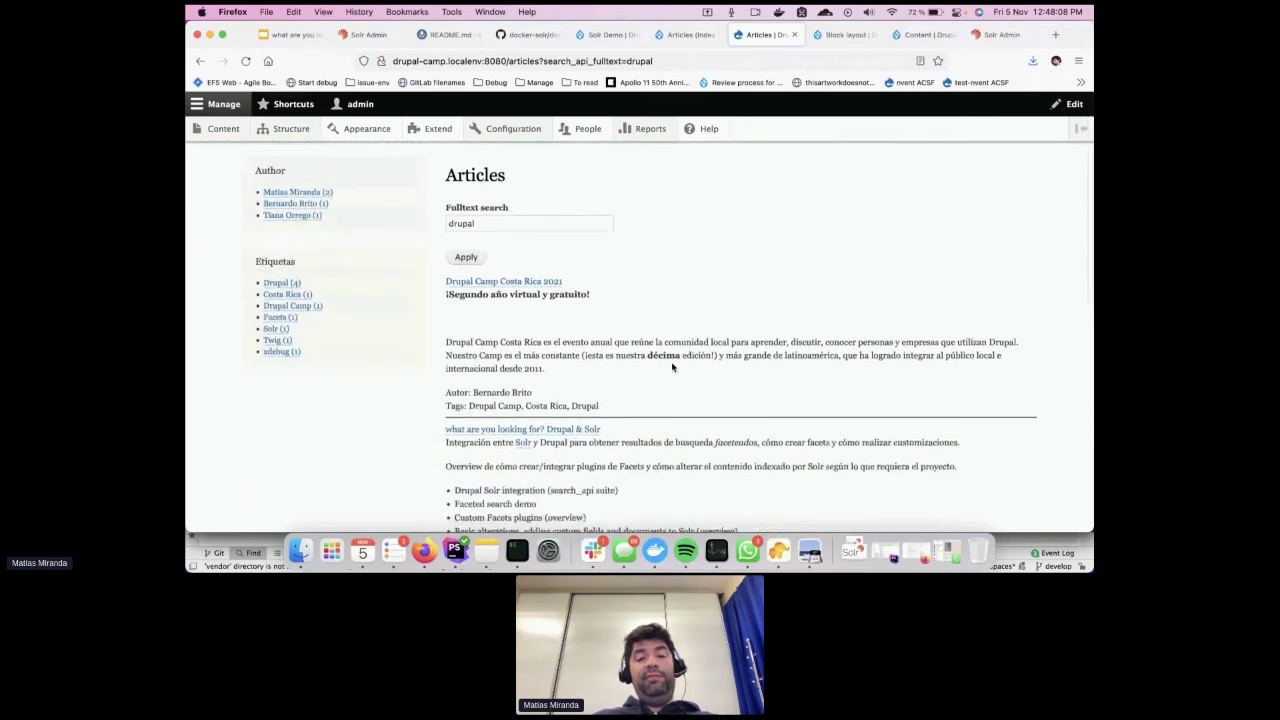
scroll(672, 367, "up", 2)
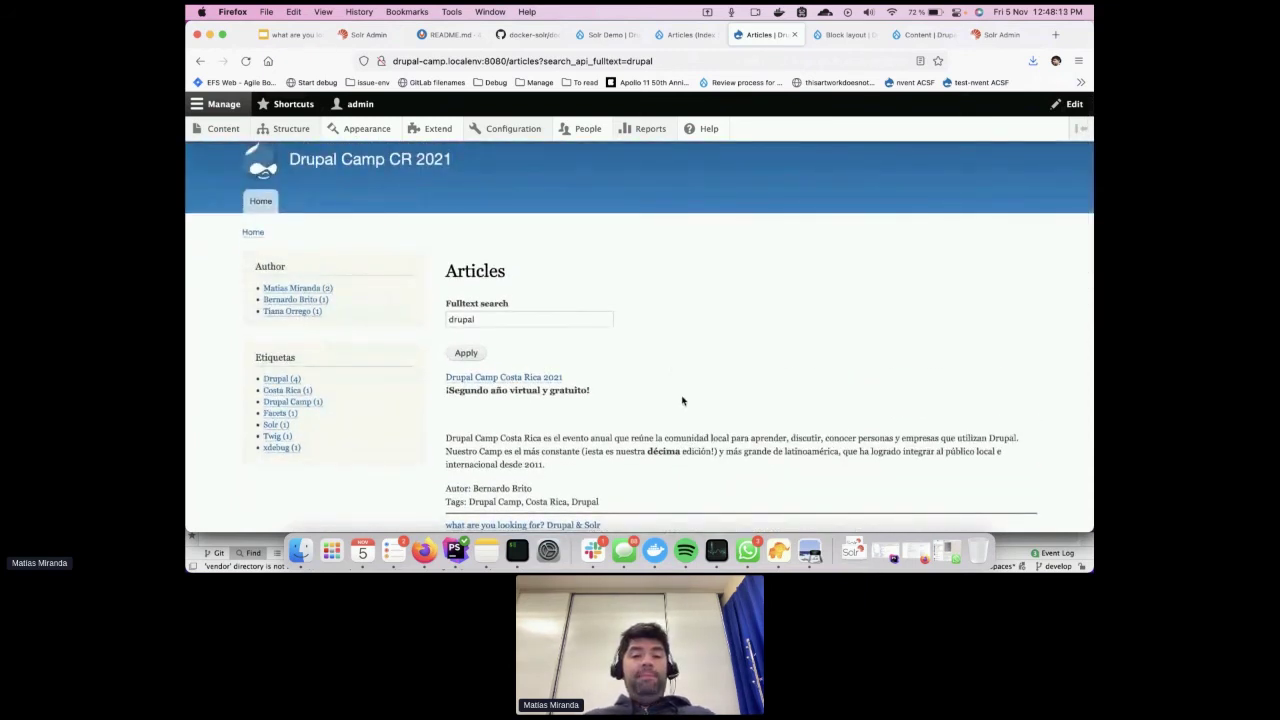
scroll(682, 401, "down", 2)
scroll(682, 401, "up", 3)
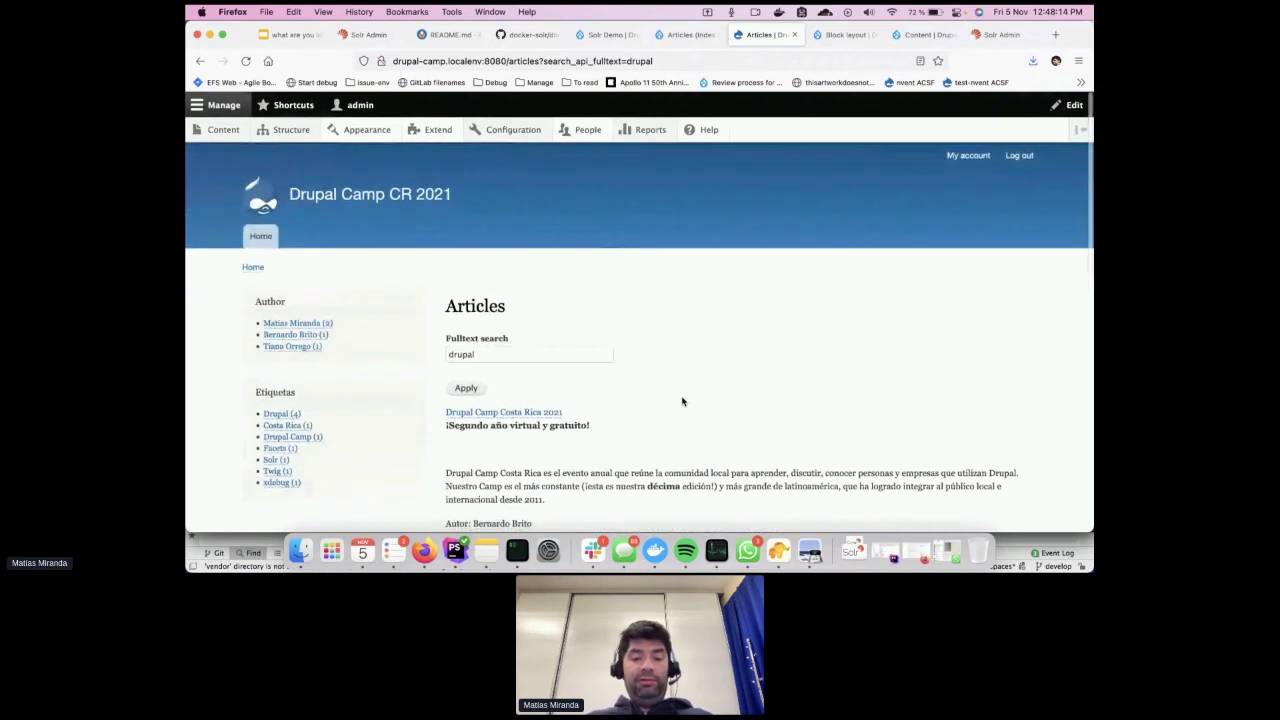
Switch PhpStorm to the one-nvent project window showing RedirectToFile.php
left_click(455, 548)
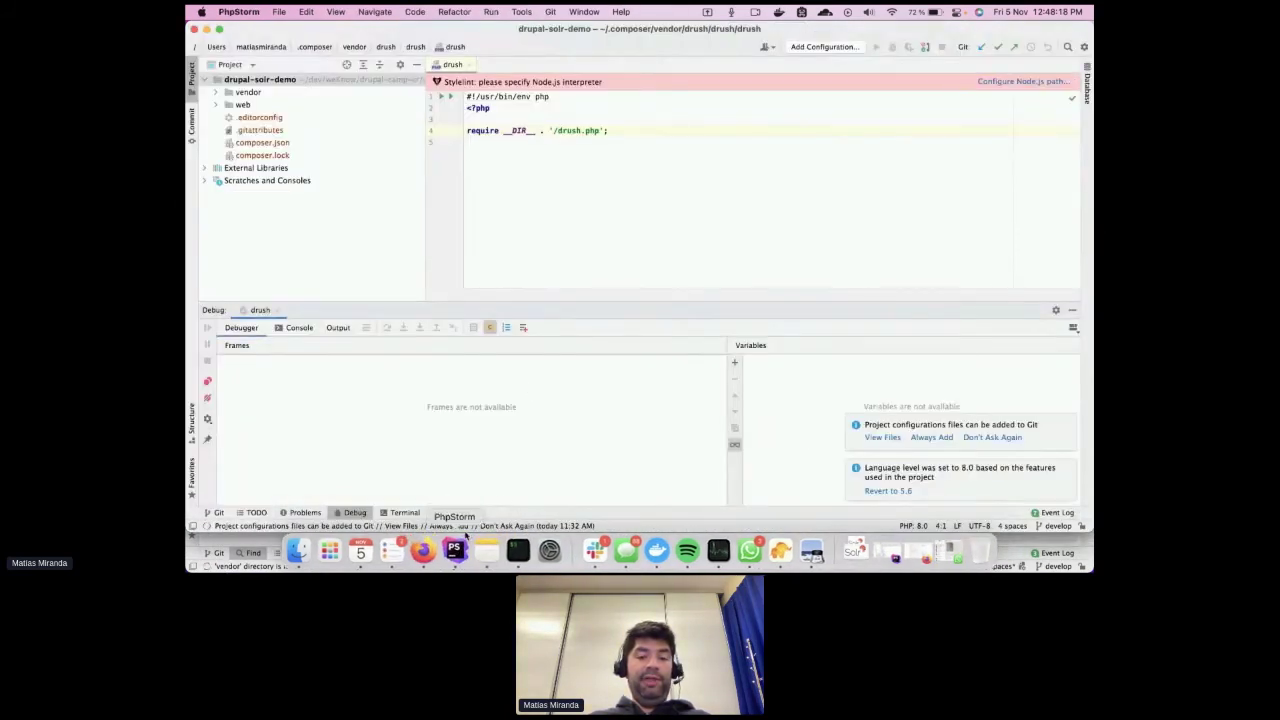
right_click(455, 548)
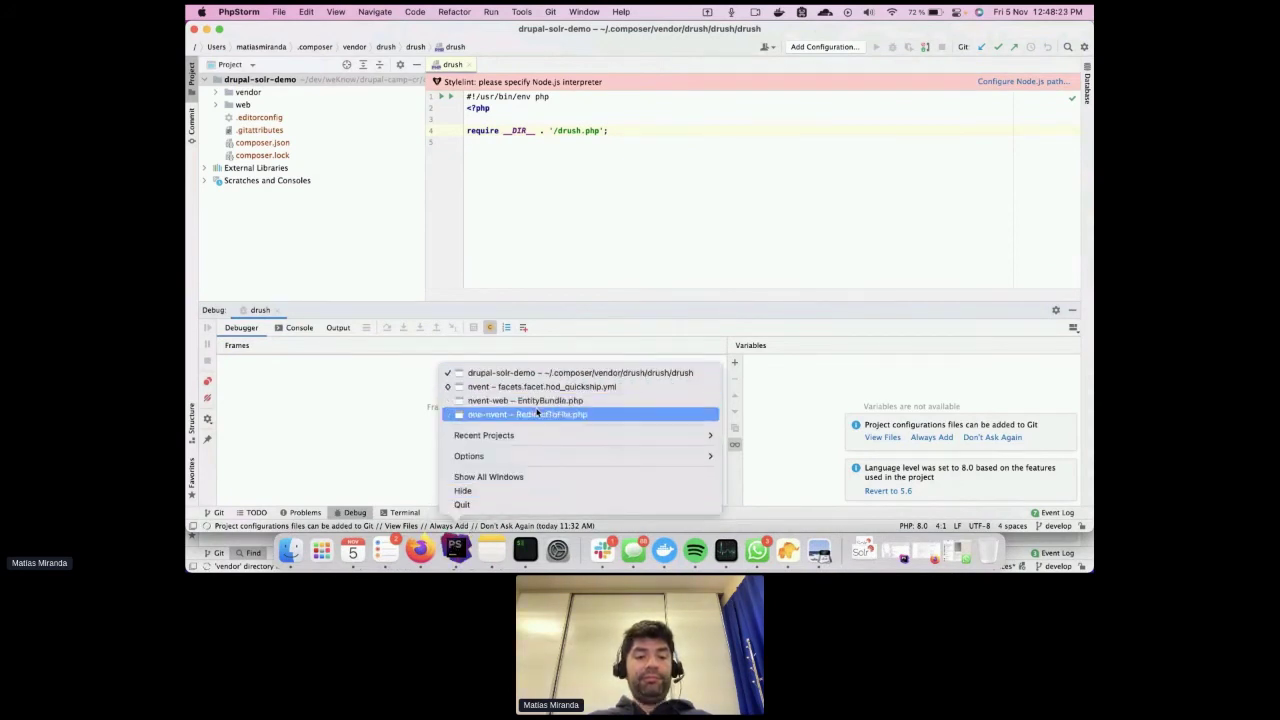
left_click(540, 414)
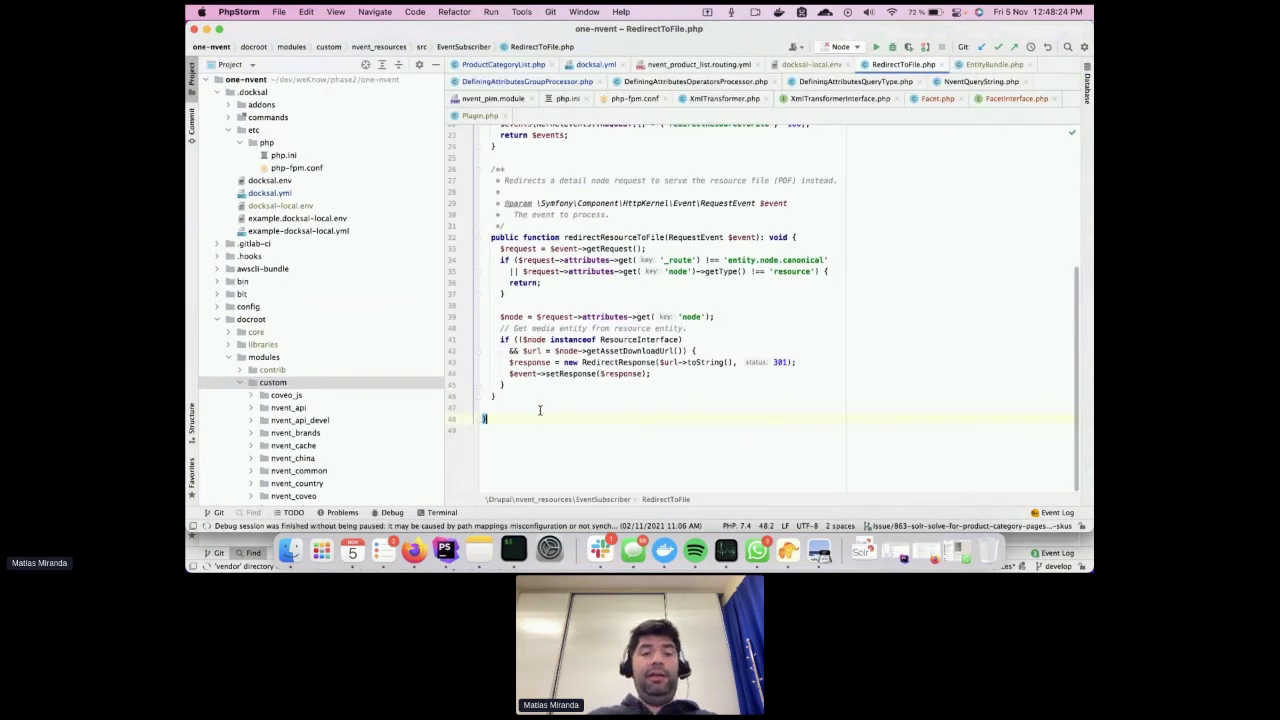
scroll(364, 328, "down", 5)
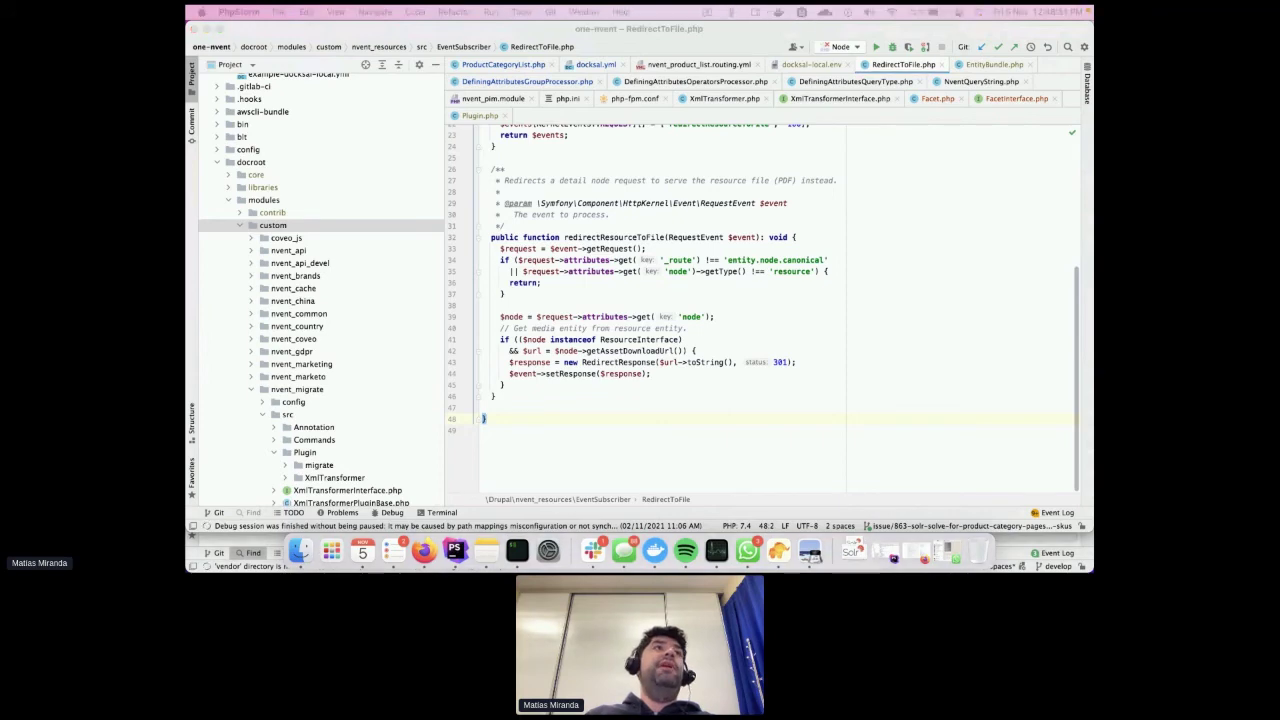
key("super+Tab")
key("super+Tab")
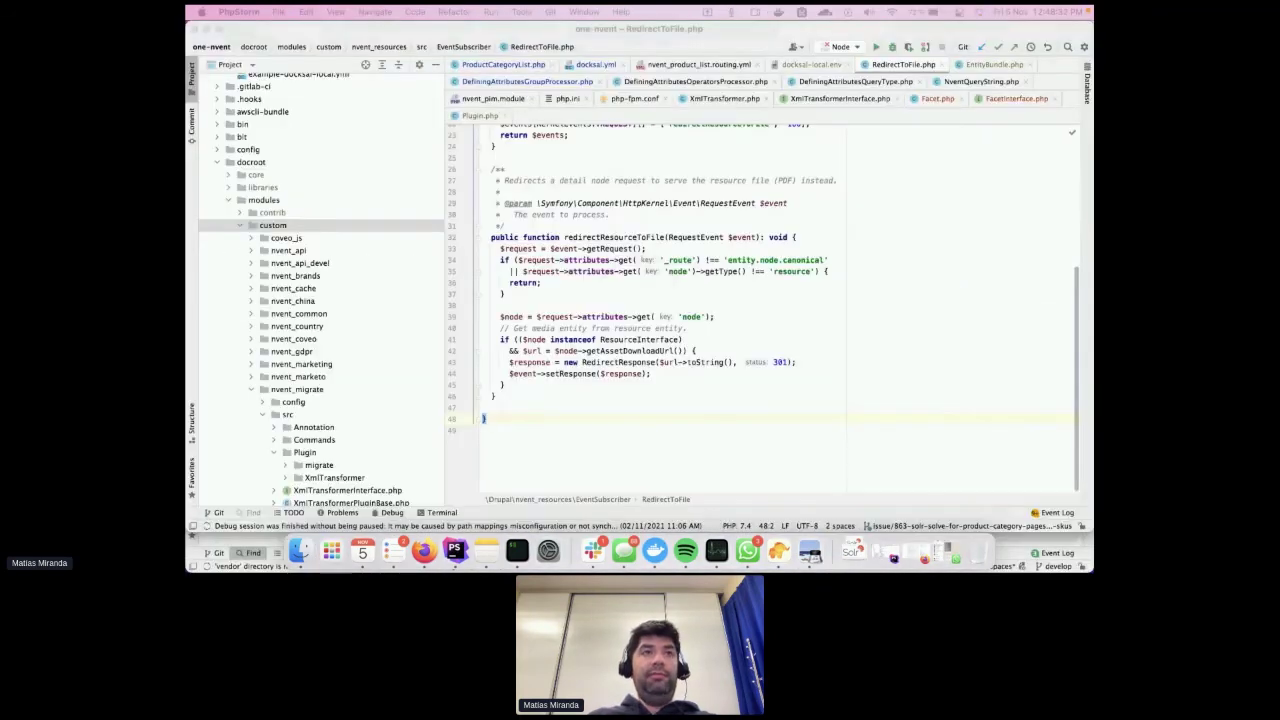
key("super+Tab")
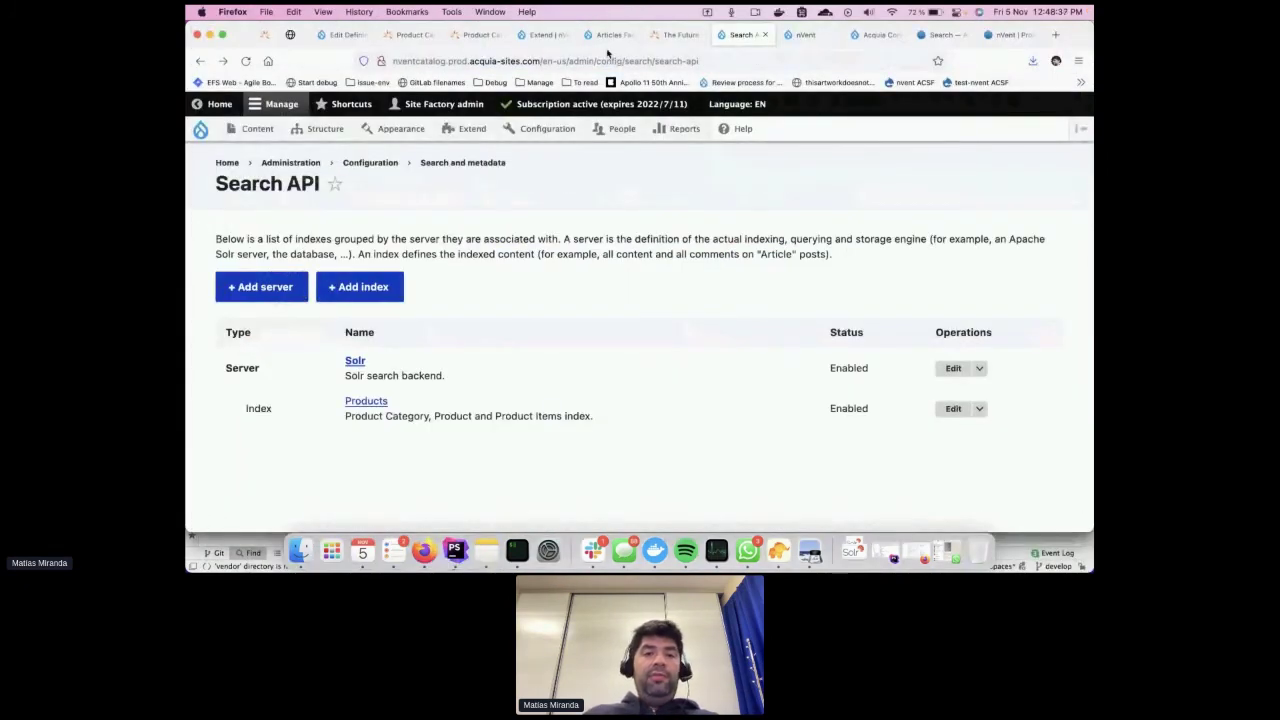
Review the processors on the Defining attributes facet edit page, then go back to PhpStorm
left_click(545, 38)
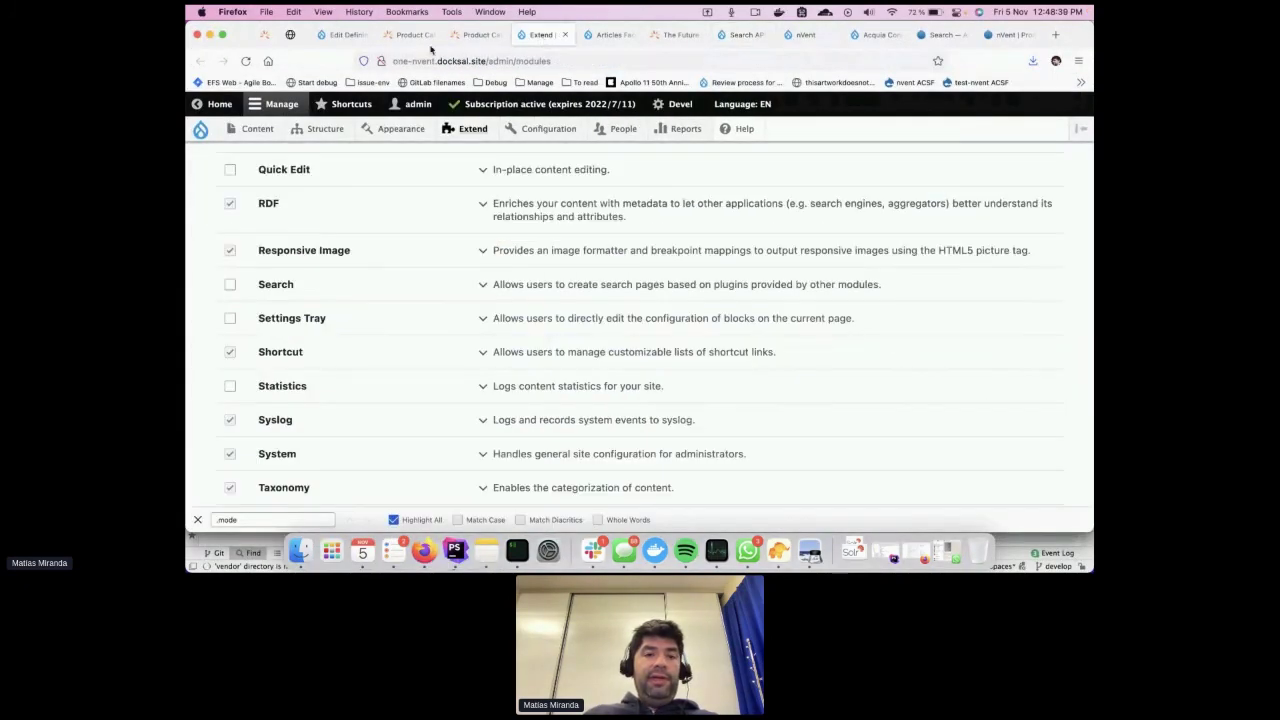
left_click(344, 36)
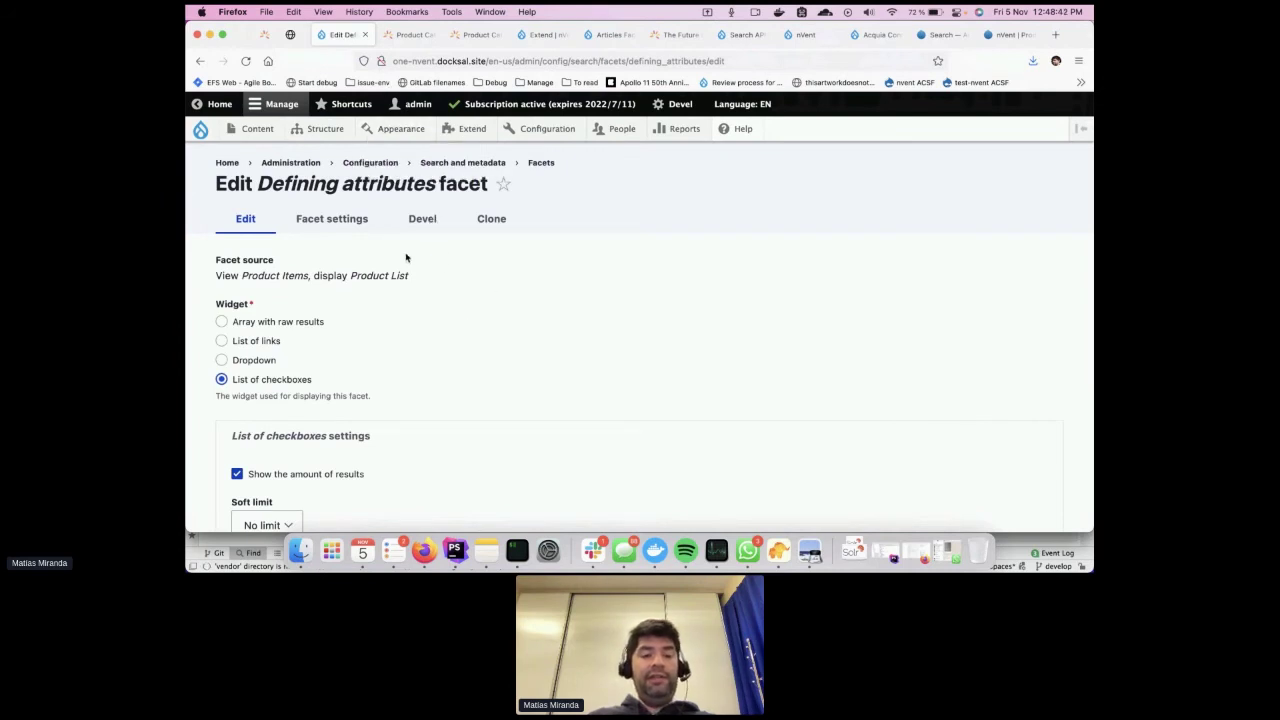
scroll(462, 356, "down", 10)
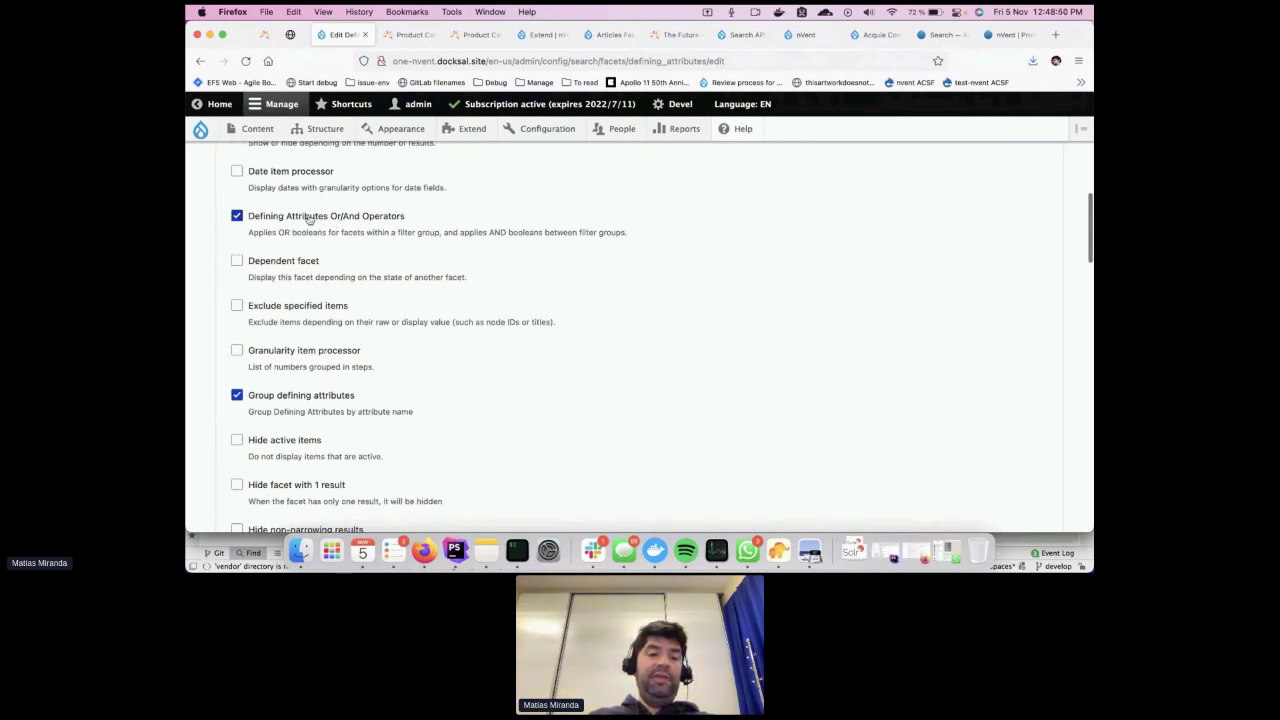
scroll(470, 398, "down", 1)
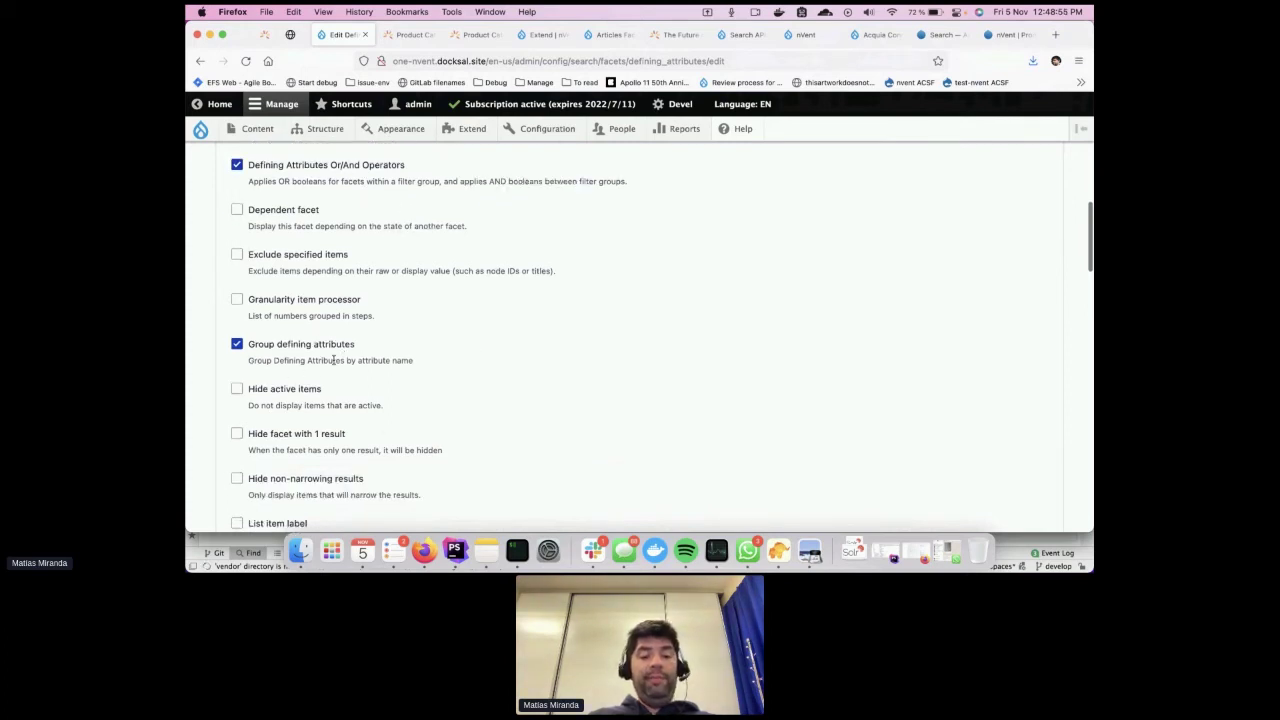
left_click(454, 549)
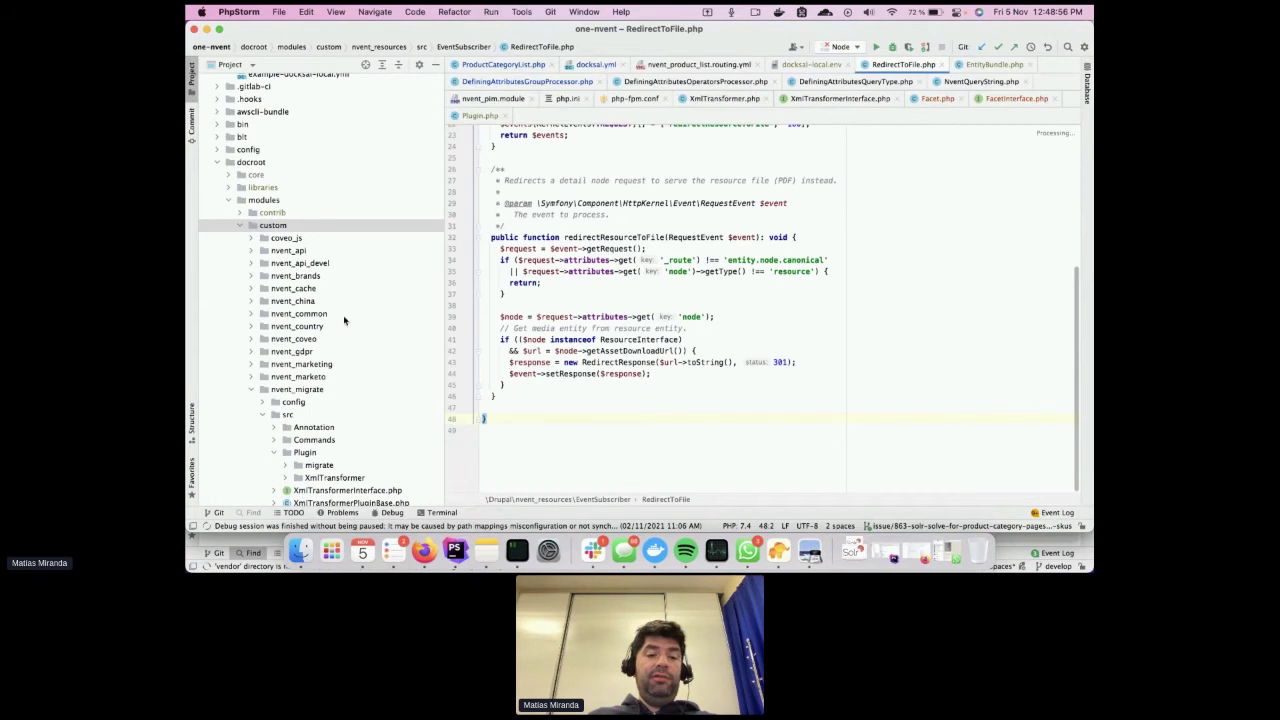
Show DefiningAttributesGroupProcessor.php and locate it in the project tree under Plugin/facets/processor
scroll(343, 315, "down", 1)
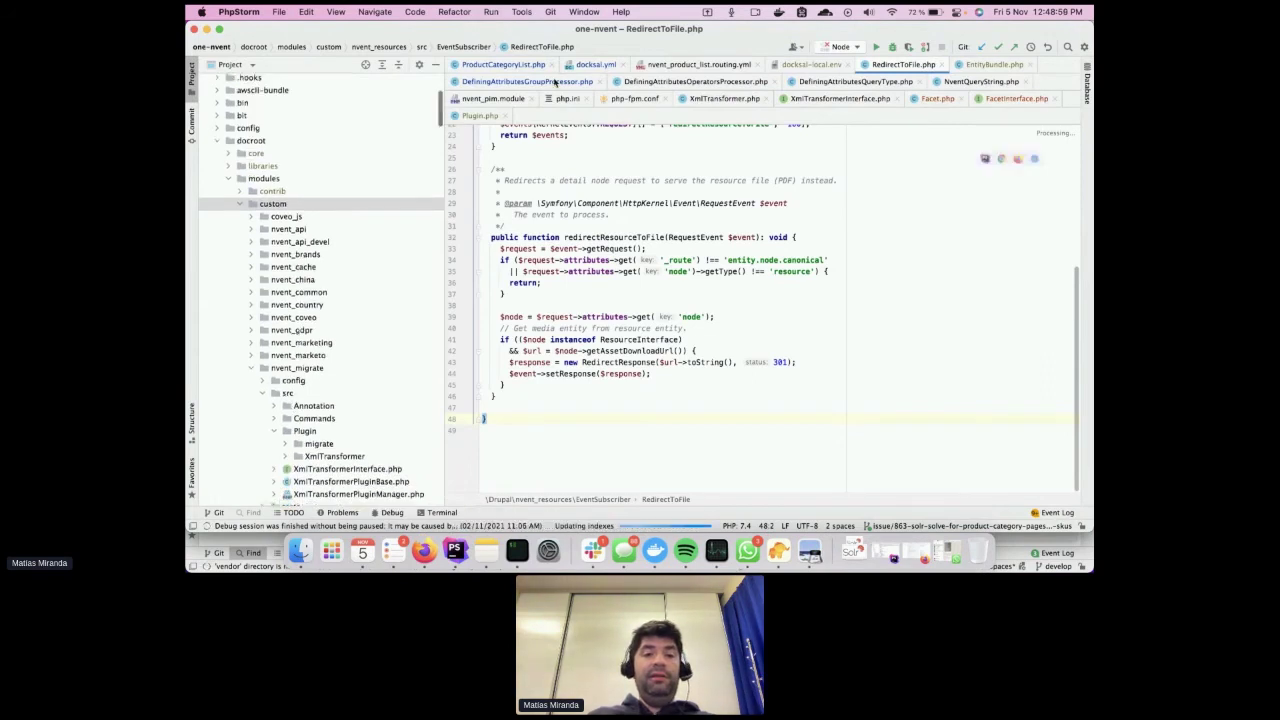
left_click(546, 82)
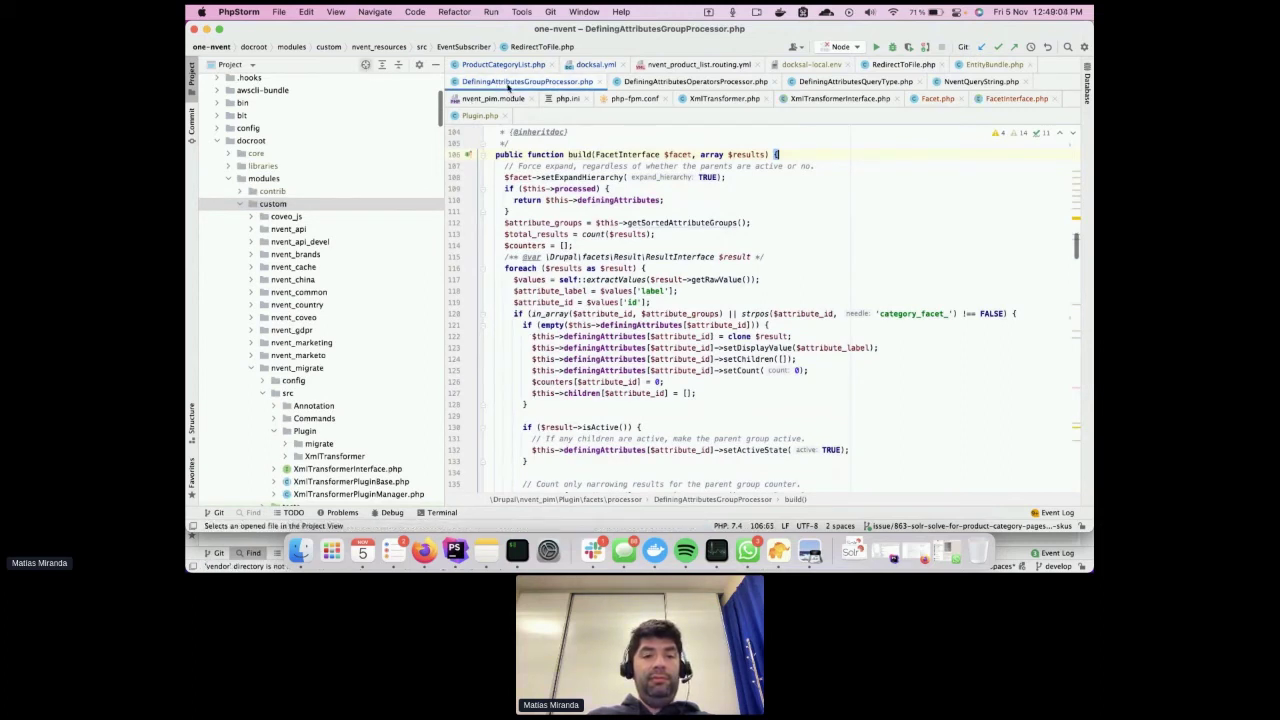
key("super+1")
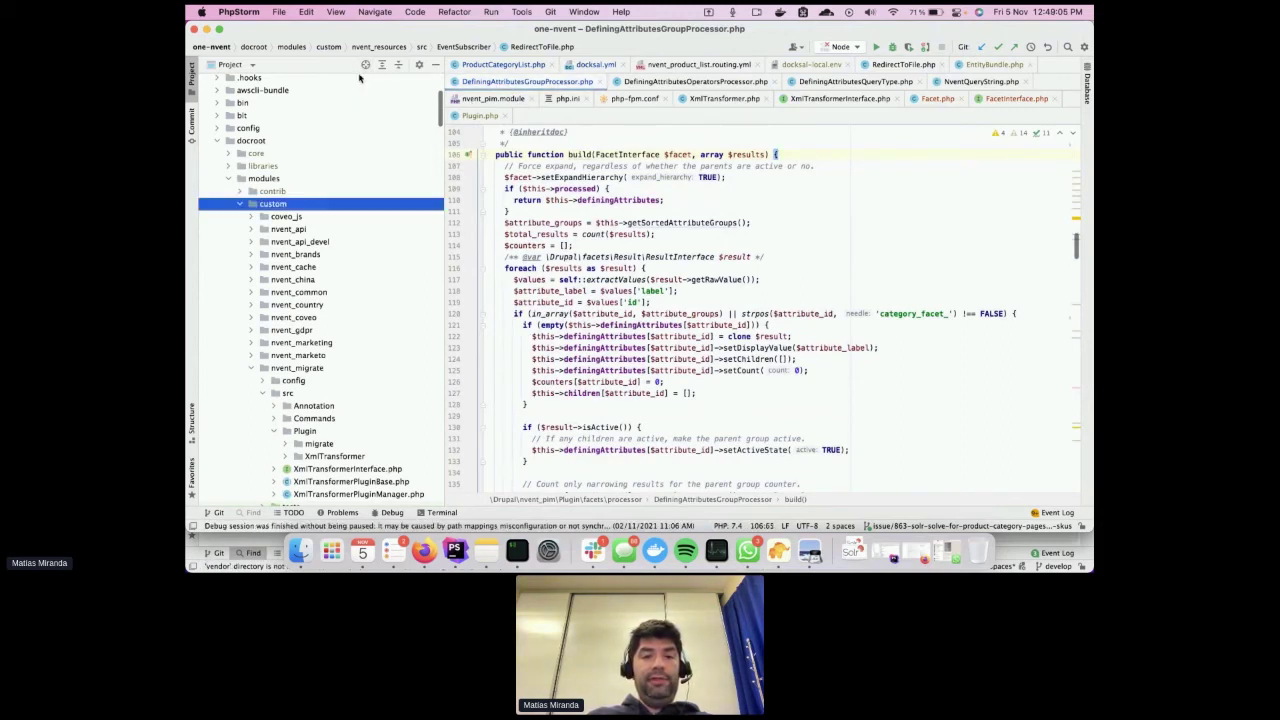
scroll(343, 203, "down", 5)
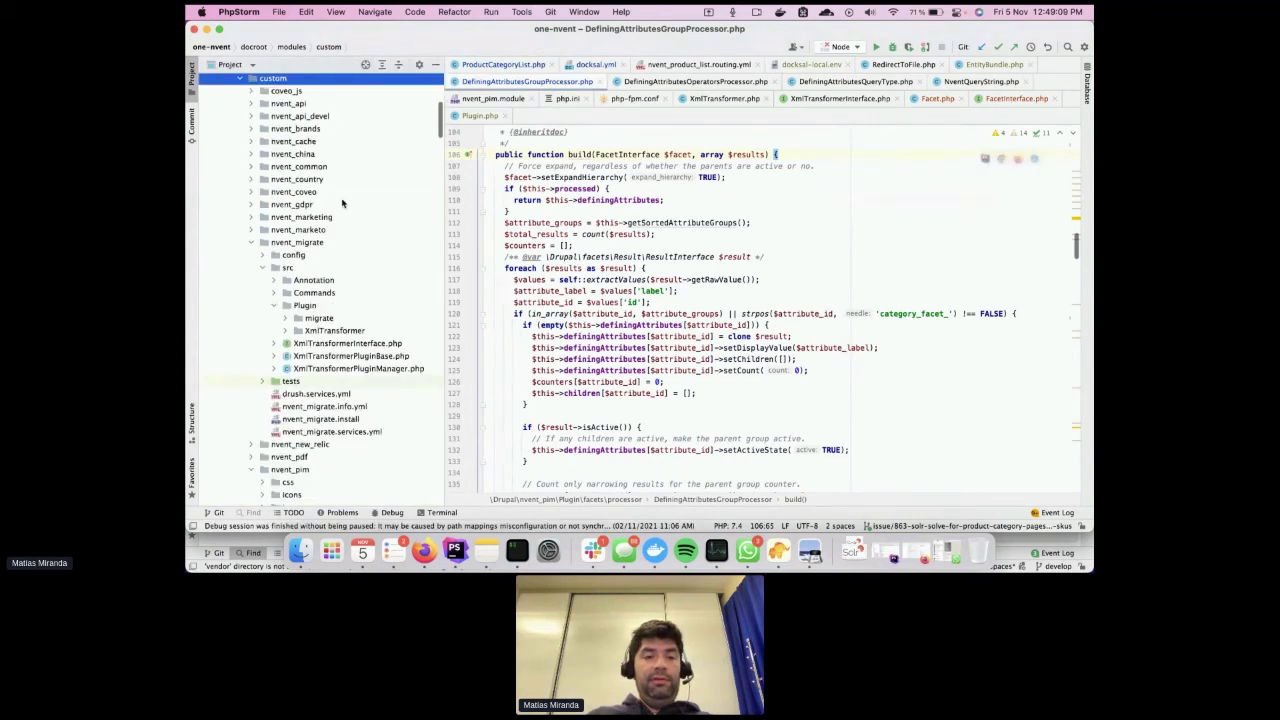
left_click(355, 355)
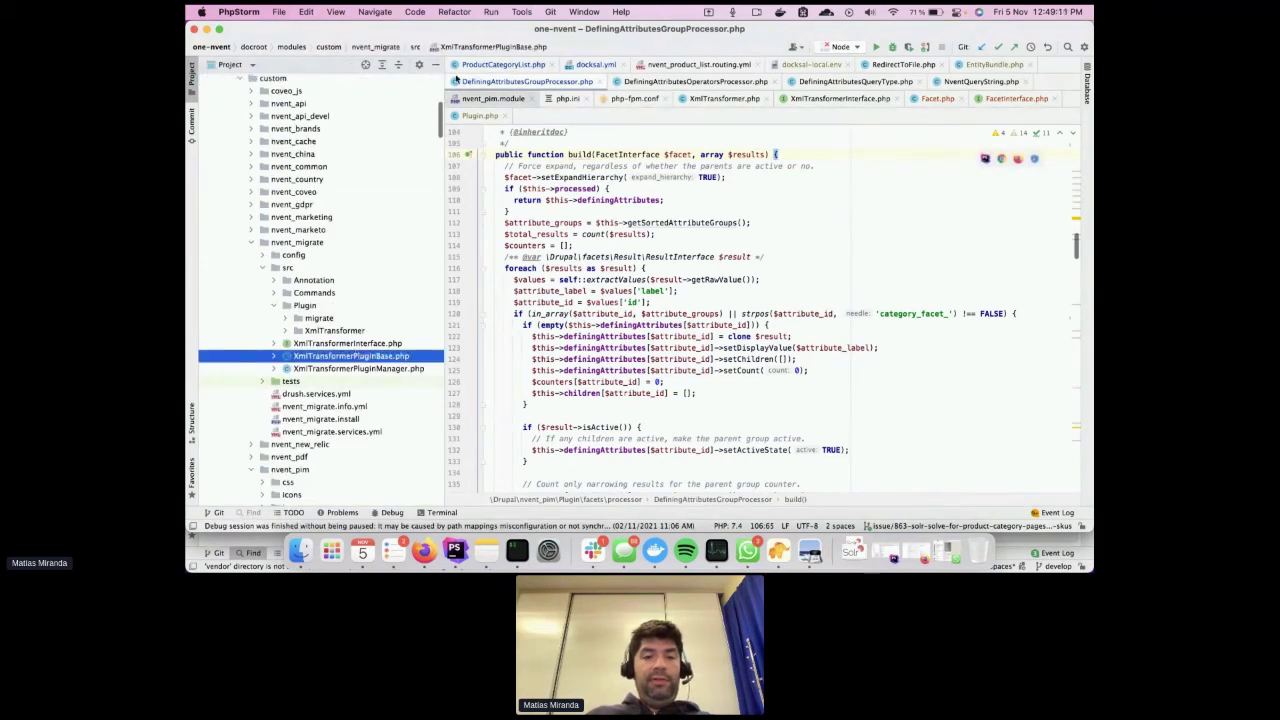
left_click(366, 64)
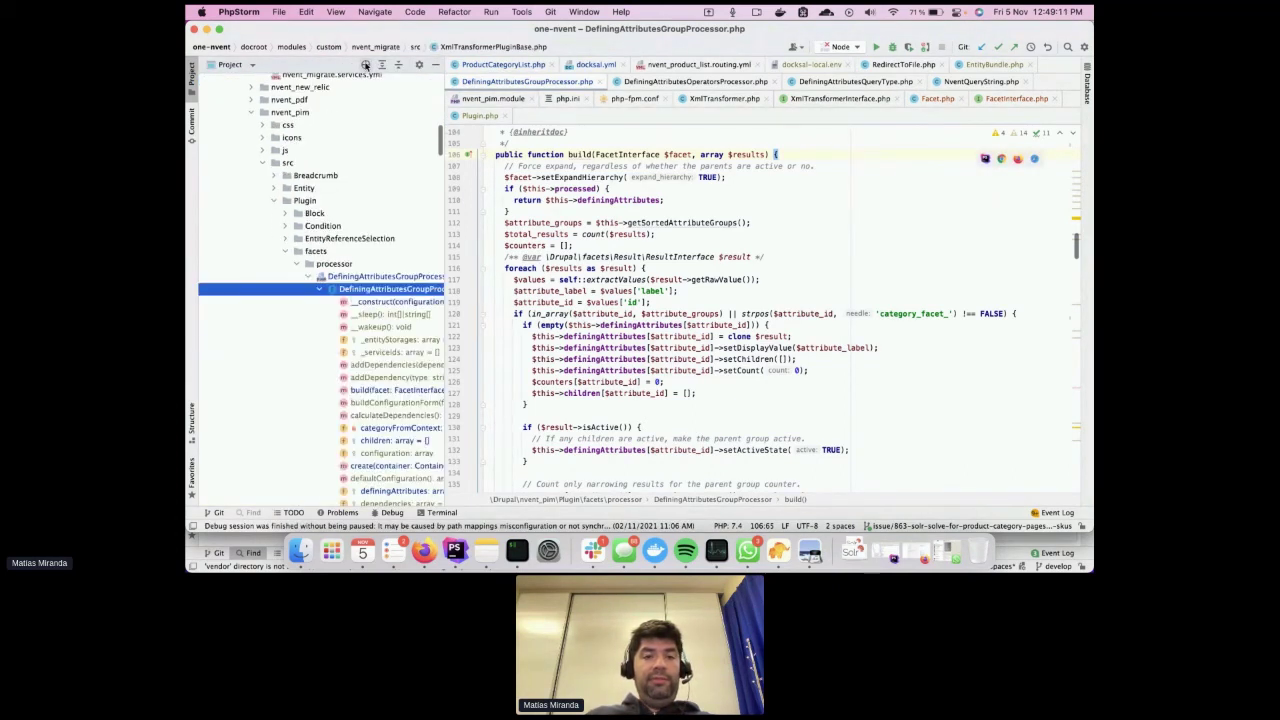
left_click(285, 278)
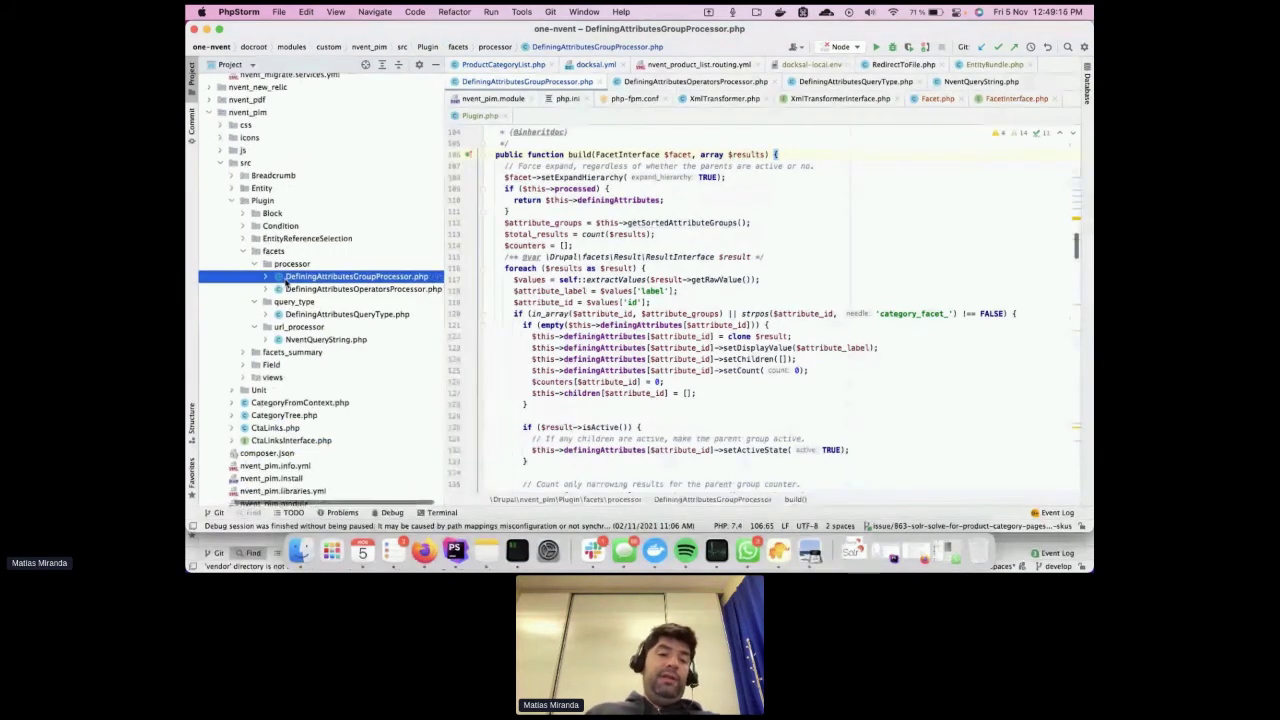